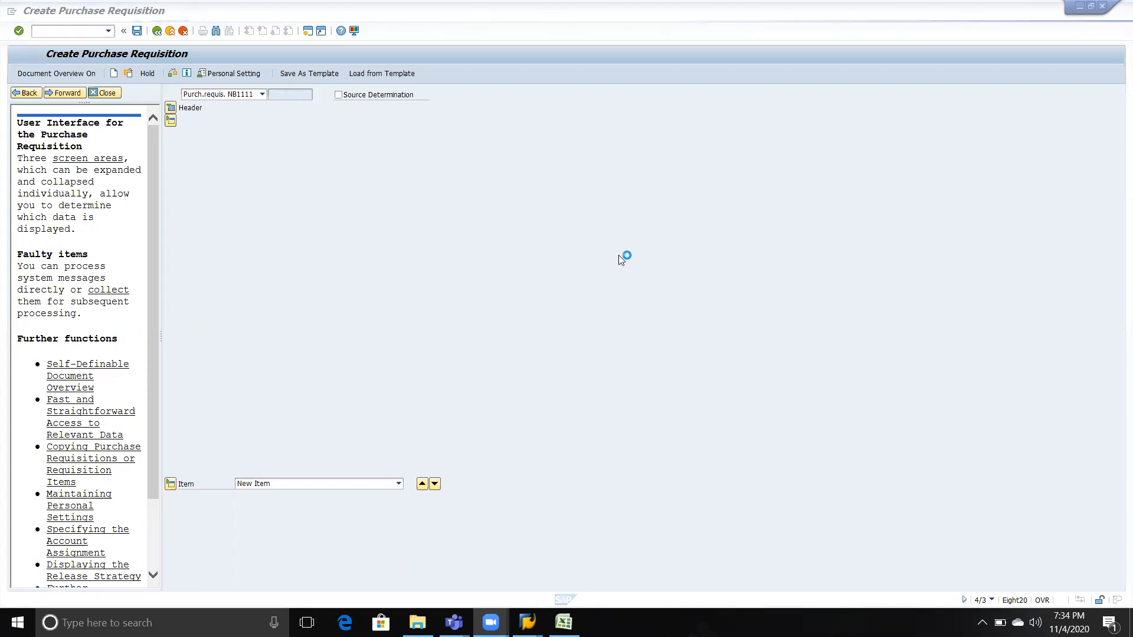
# Switch to the Online lecture workbook in Excel and enter Gross Price with 500 two rows below the Pricing Procedure heading.
pyautogui.hotkey('alt', 'Tab')
pyautogui.hotkey('alt', 'Tab')
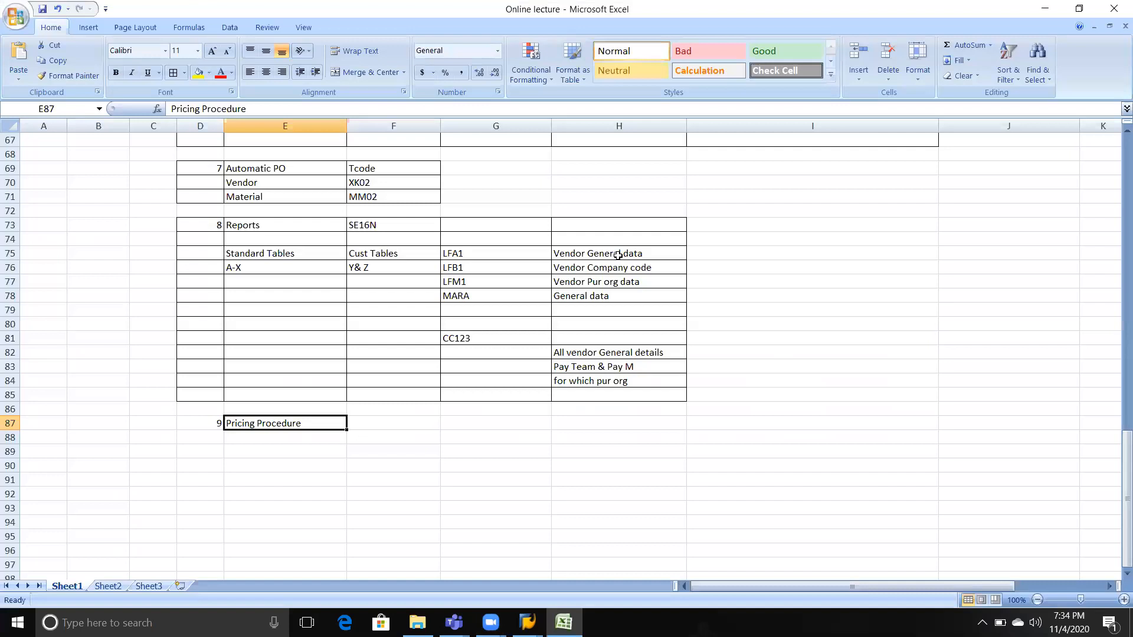
pyautogui.press('Down')
pyautogui.press('Down')
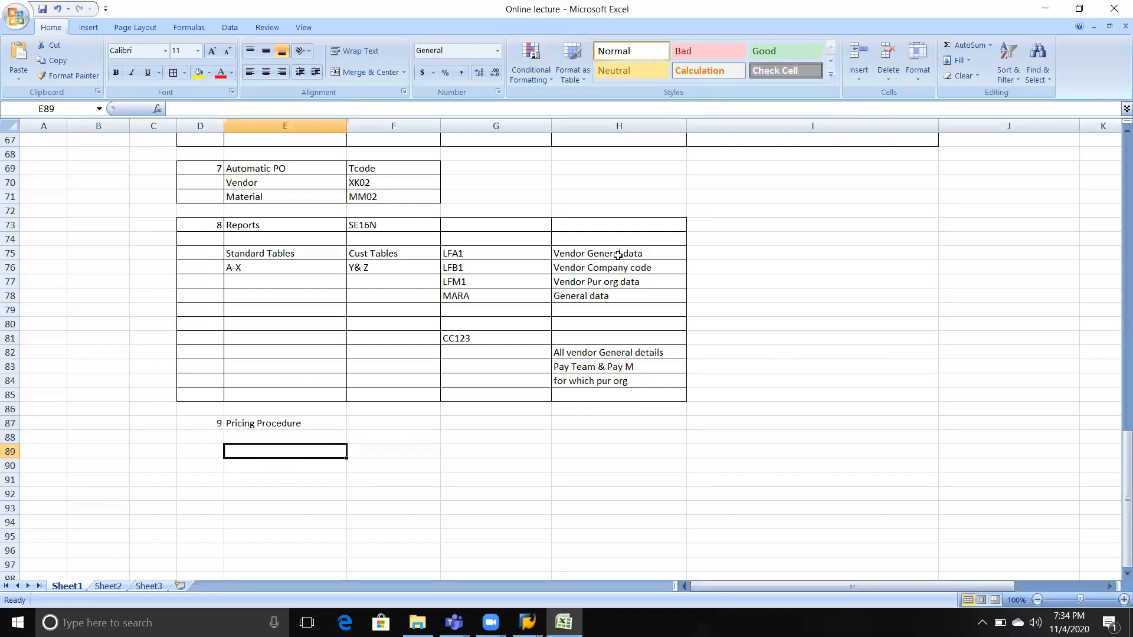
pyautogui.write('Gross')
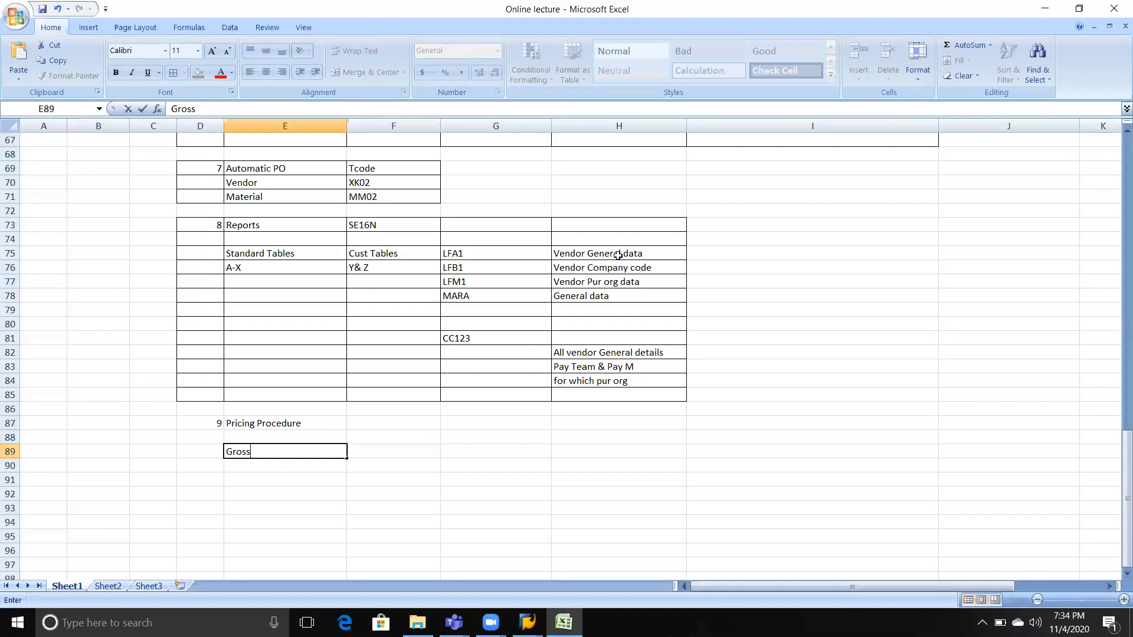
pyautogui.write(' Prices')
pyautogui.press('BackSpace')
pyautogui.press('Tab')
pyautogui.write('500')
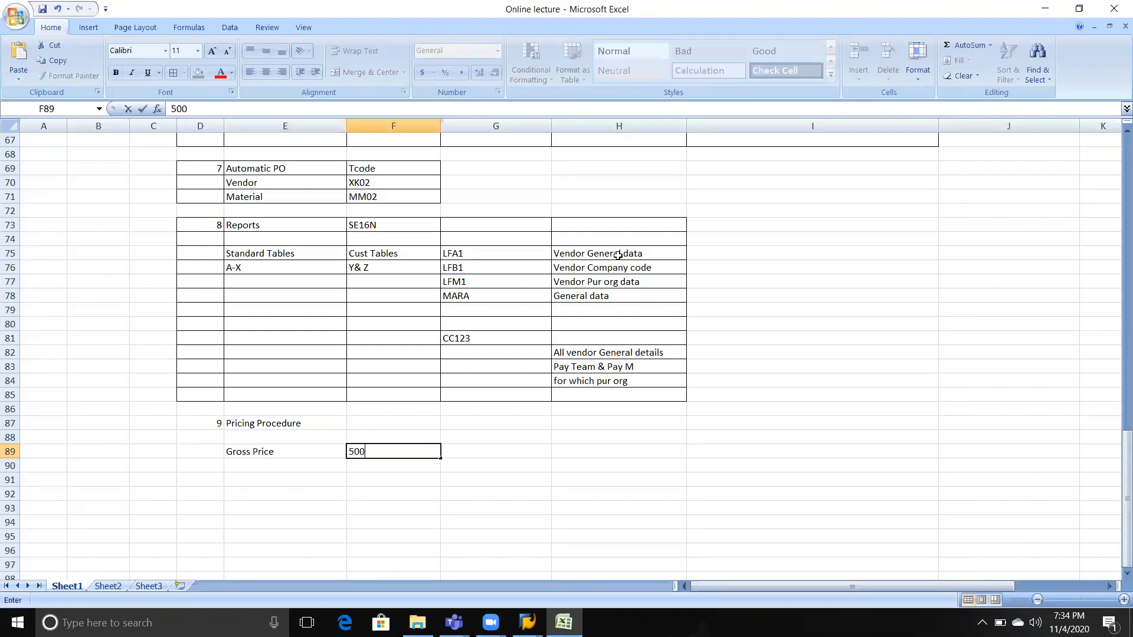
pyautogui.press('Return')
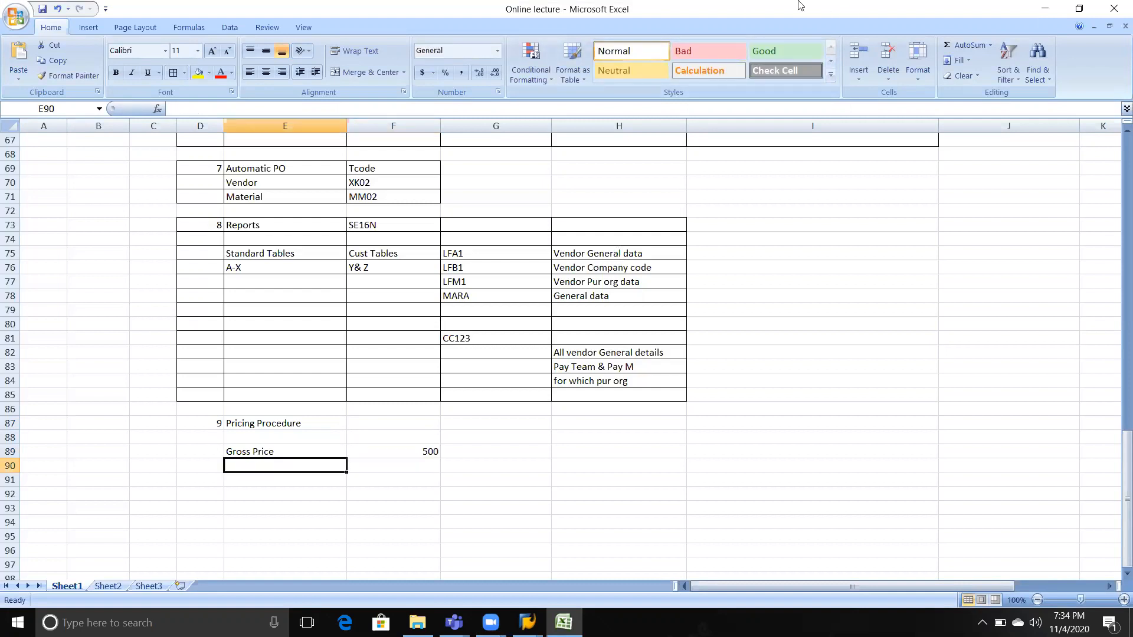
pyautogui.click(527, 96)
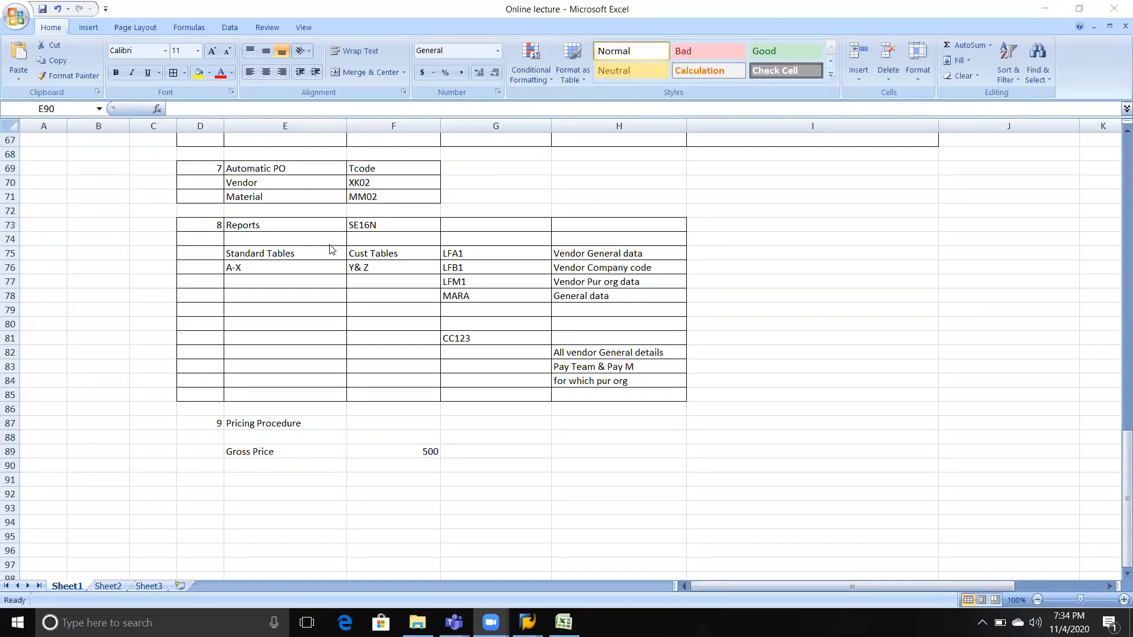
# Add the labels Disc on Gross and Disc on Net in the two cells below Gross Price.
pyautogui.click(241, 468)
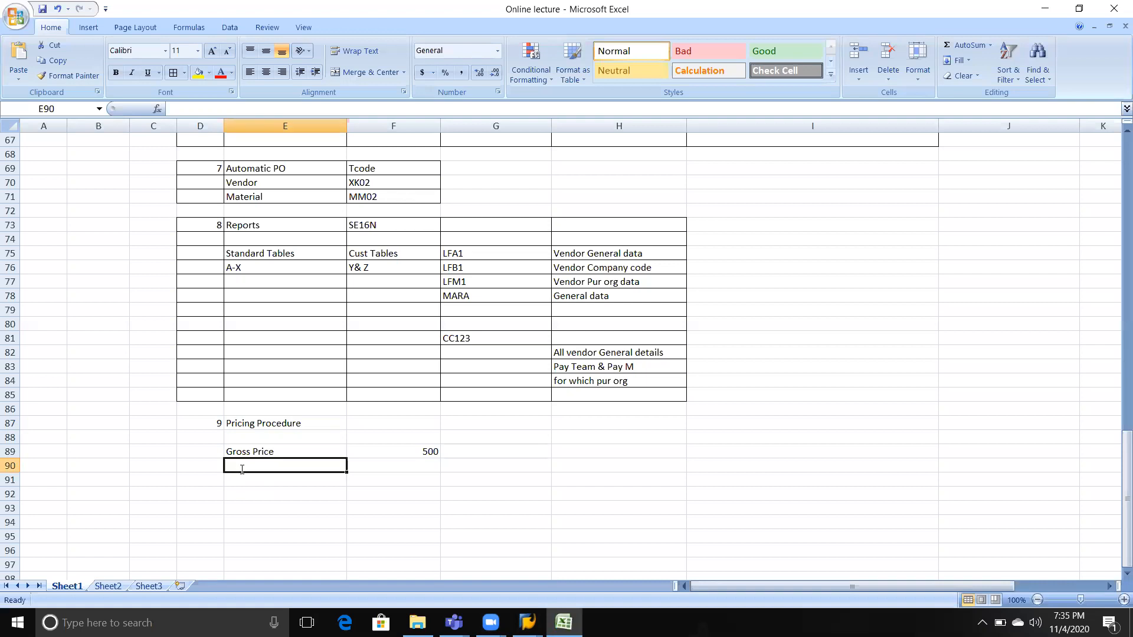
pyautogui.write('Disc on ')
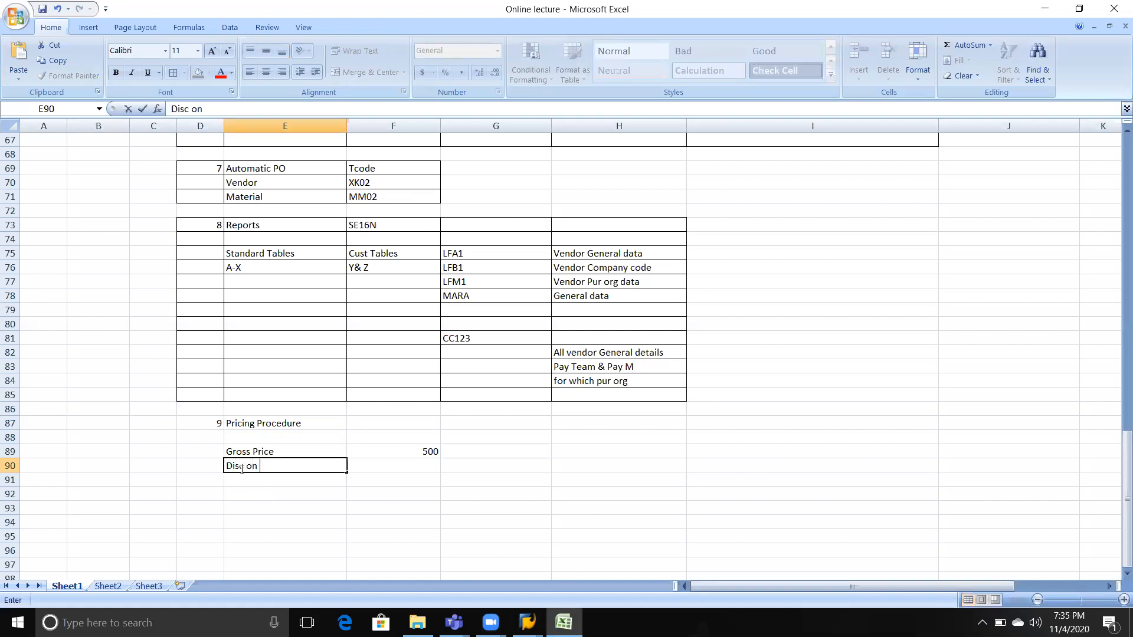
pyautogui.write('Gross')
pyautogui.press('Return')
pyautogui.write('Fis o')
pyautogui.press('BackSpace')
pyautogui.press('BackSpace')
pyautogui.press('BackSpace')
pyautogui.press('BackSpace')
pyautogui.press('BackSpace')
pyautogui.write('Disc on ')
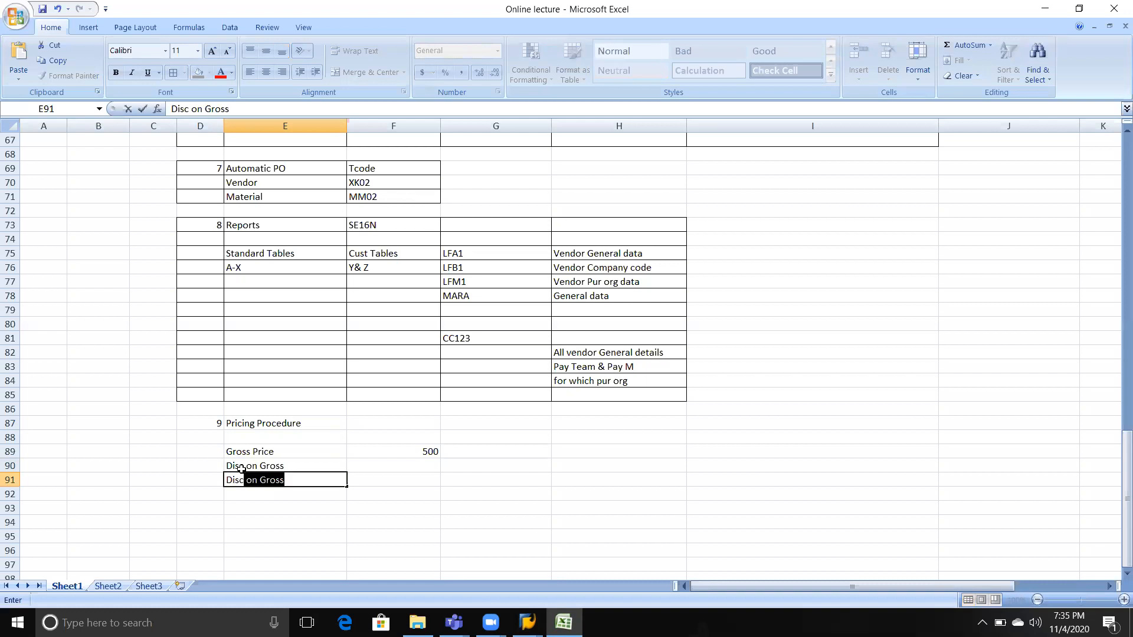
pyautogui.write('Net')
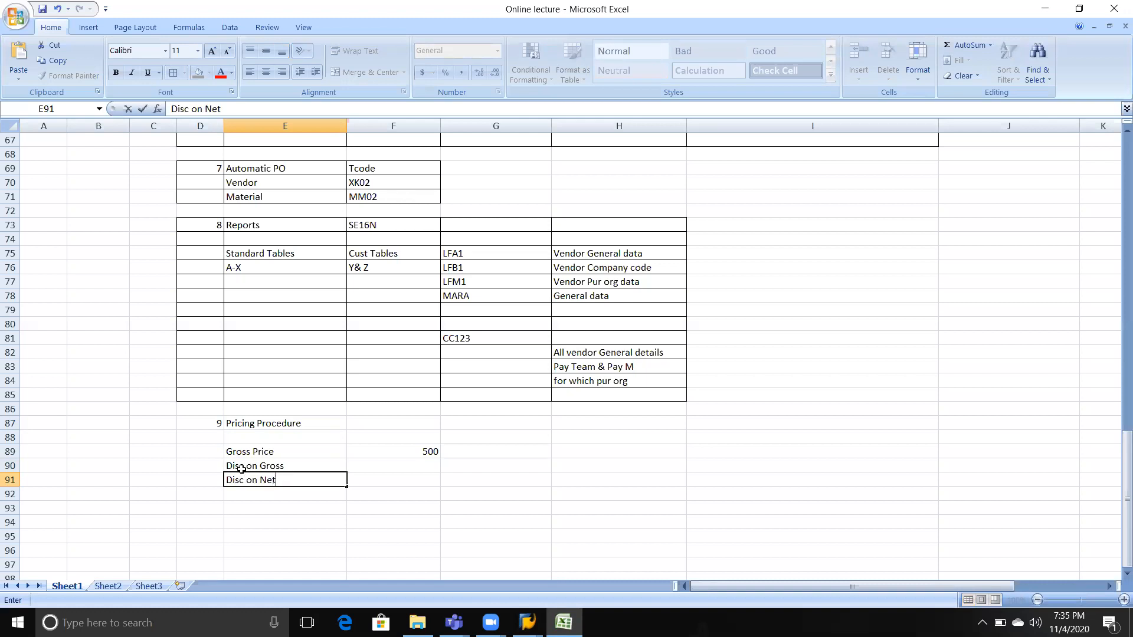
# Enter 5% beside Disc on Gross and 10% beside Disc on Net.
pyautogui.press('Tab')
pyautogui.press('Up')
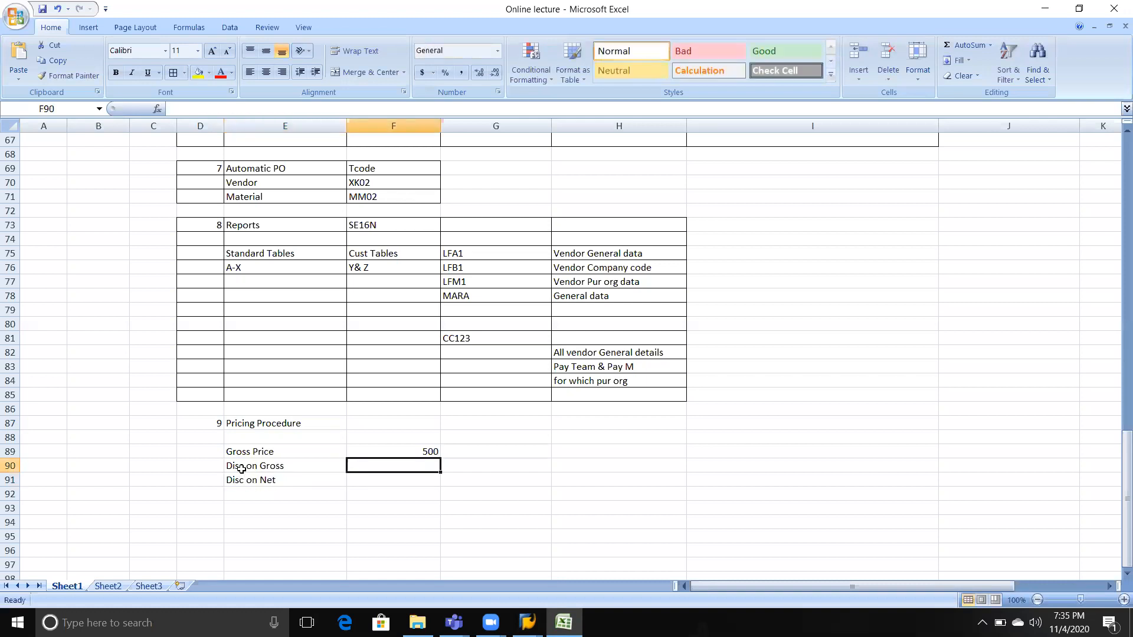
pyautogui.write('5&')
pyautogui.press('BackSpace')
pyautogui.write('%')
pyautogui.press('Return')
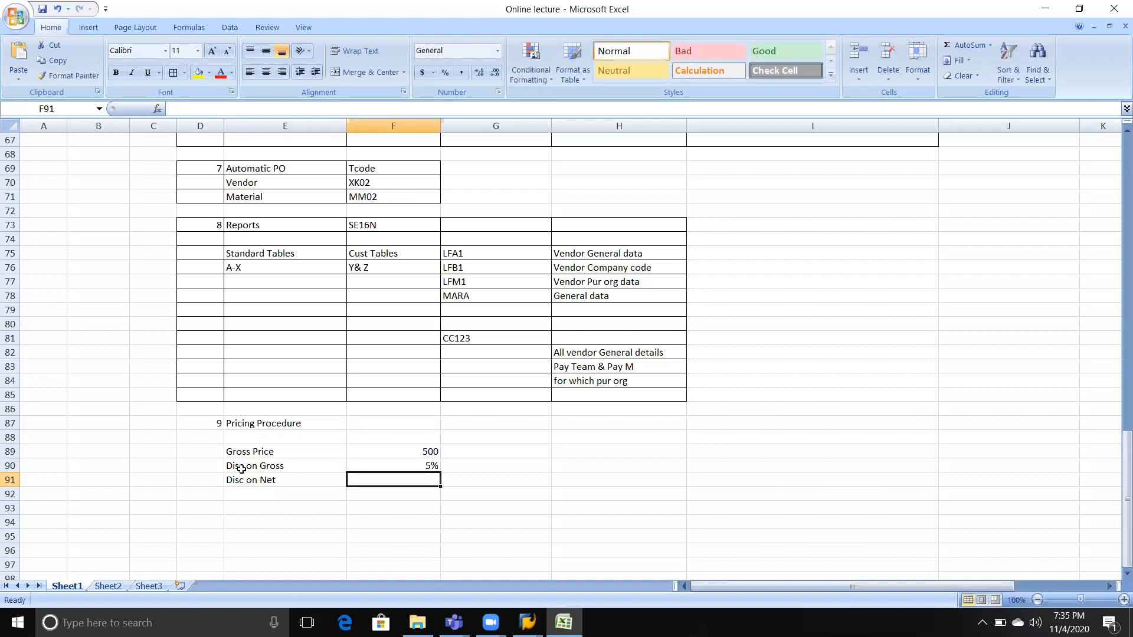
pyautogui.write('10%')
pyautogui.press('Tab')
pyautogui.press('Up')
pyautogui.press('Left')
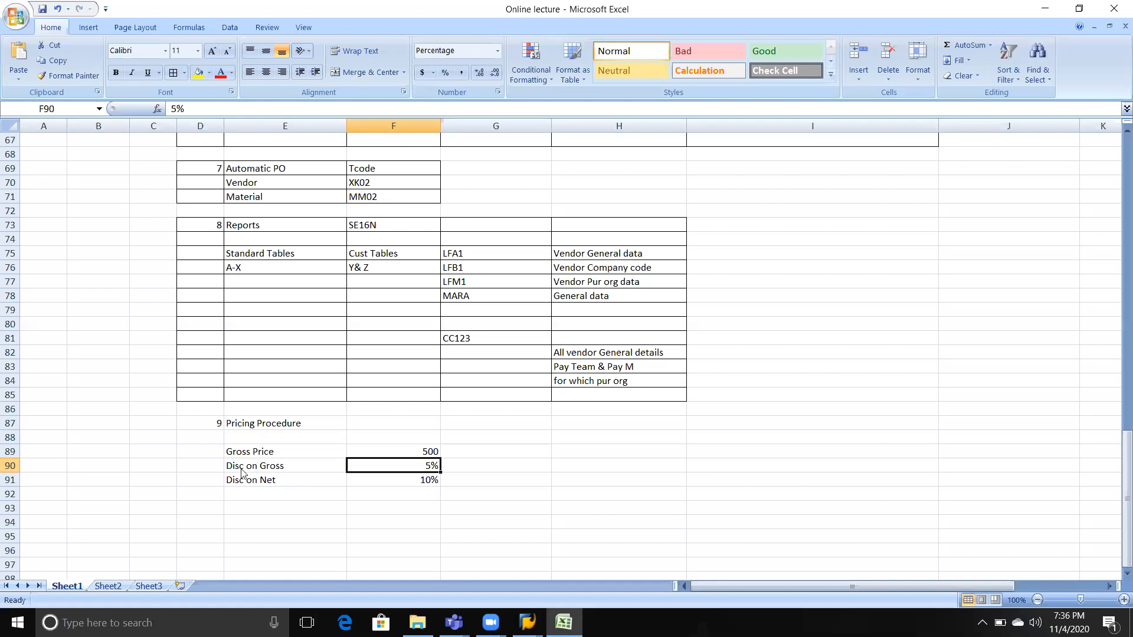
# Switch to SAP and leave the purchase requisition for the standard purchase order transaction.
pyautogui.hotkey('alt', 'Tab')
pyautogui.hotkey('alt', 'Tab')
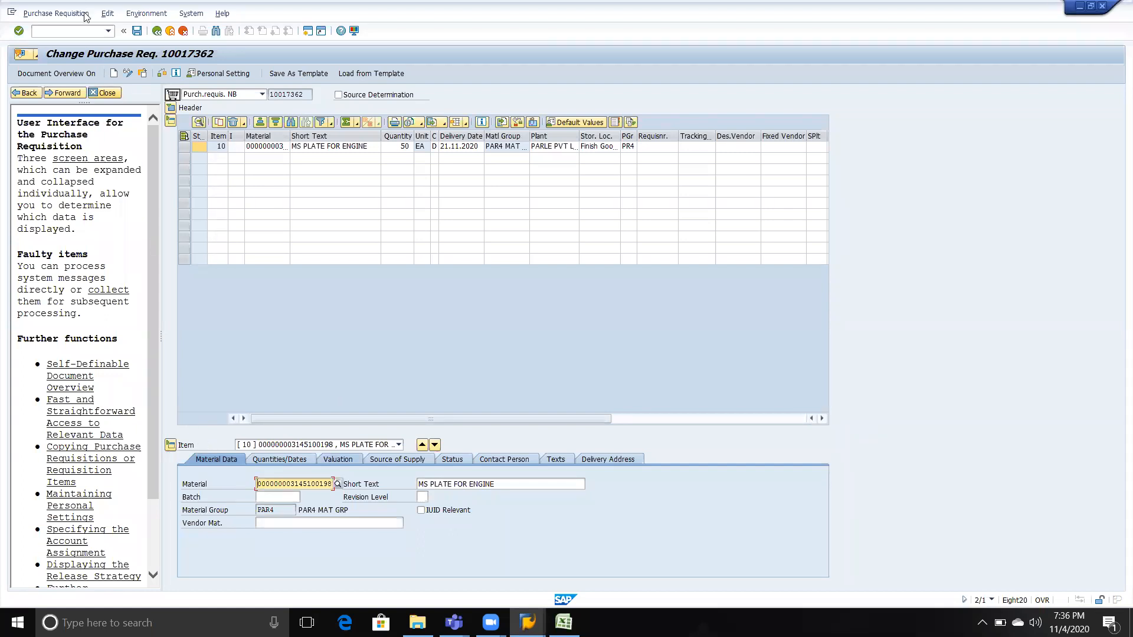
pyautogui.click(81, 35)
pyautogui.write('/')
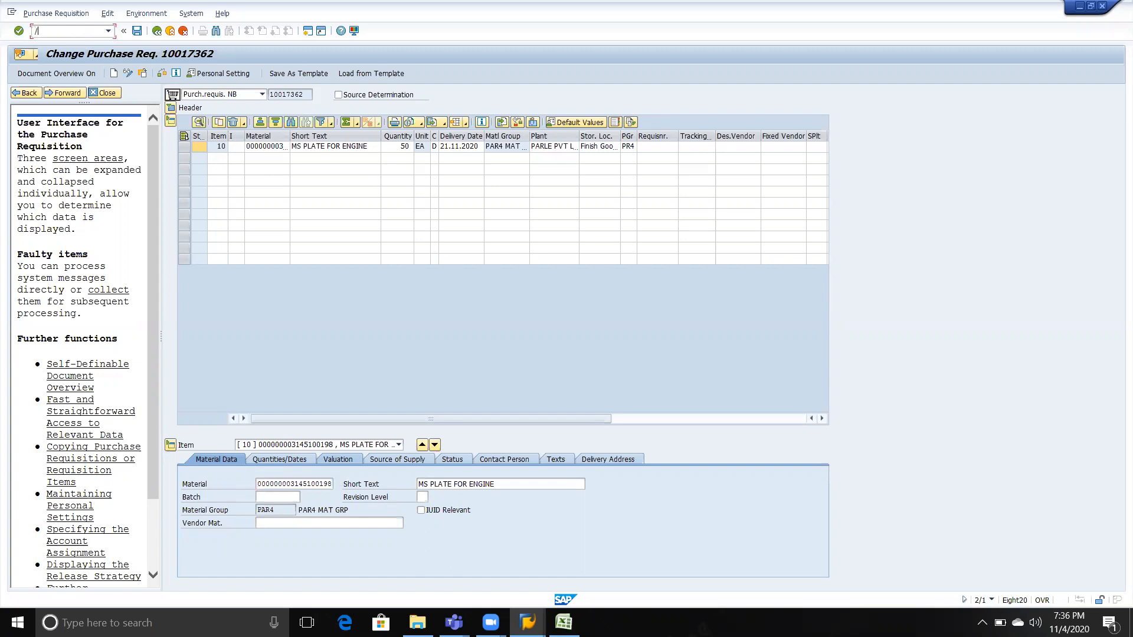
pyautogui.write('nme21')
pyautogui.press('Return')
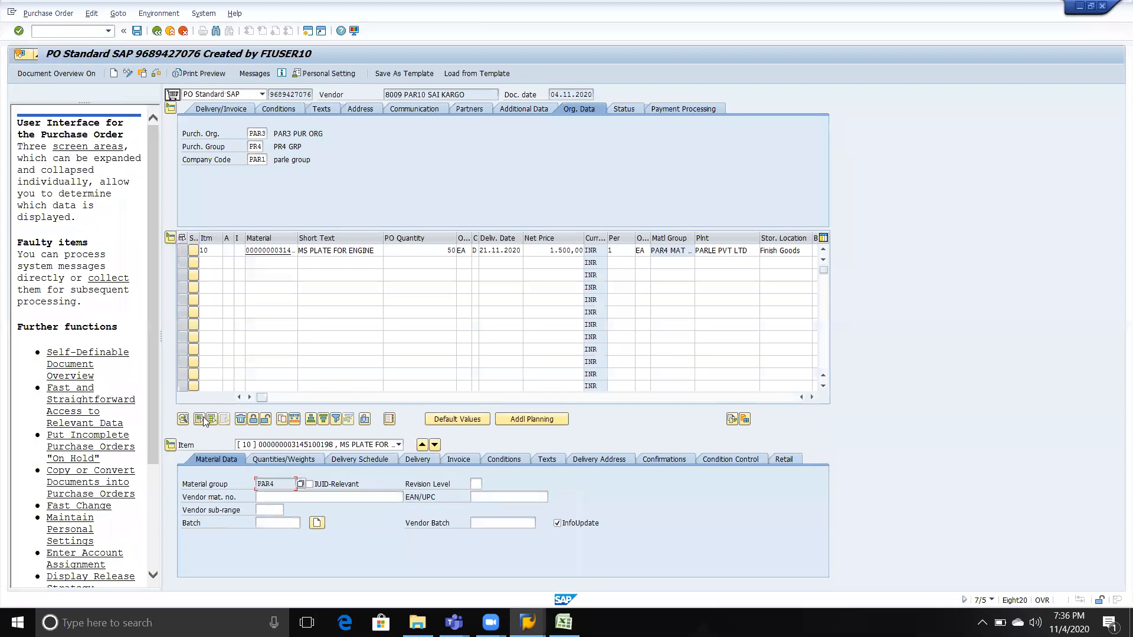
# Display the pricing conditions of purchase order item 10 and highlight the Gross Price condition type PBXX.
pyautogui.click(171, 445)
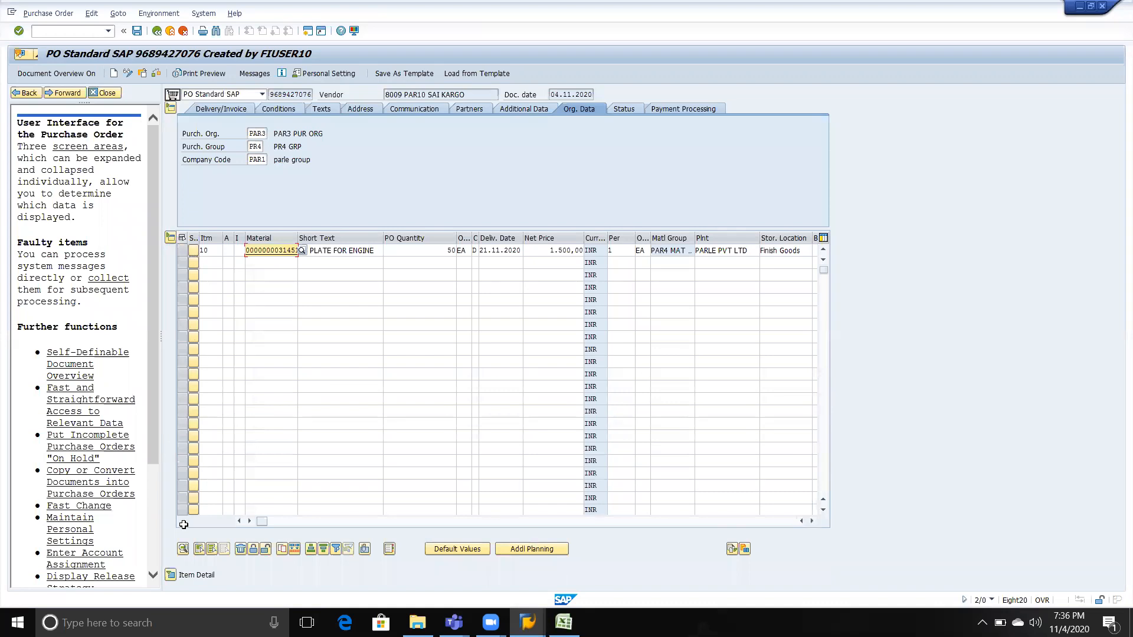
pyautogui.click(171, 577)
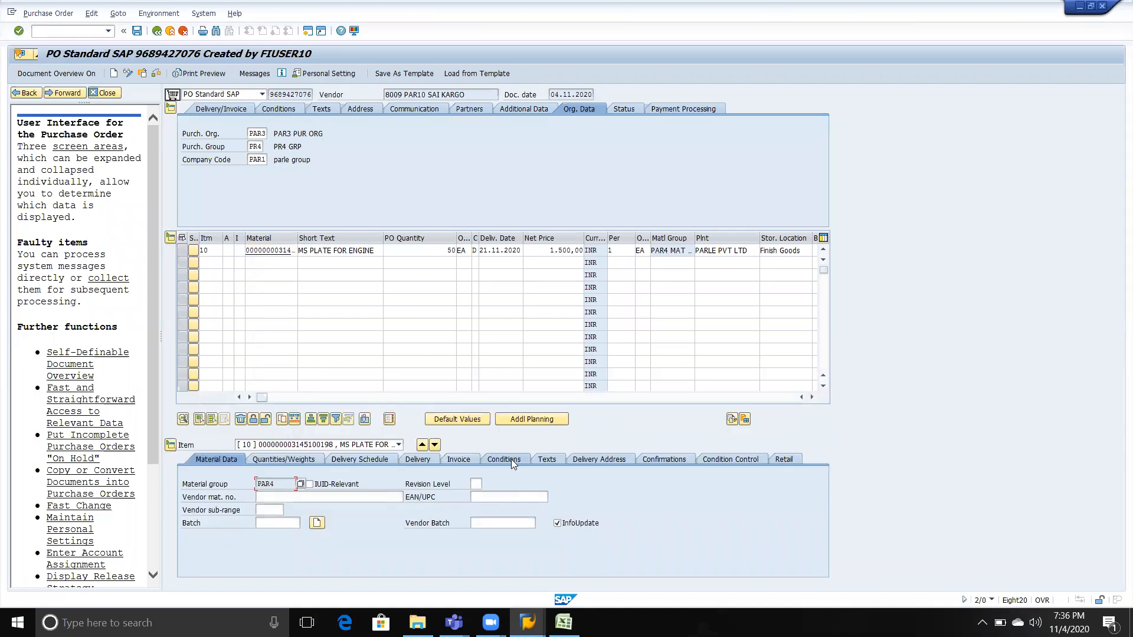
pyautogui.click(511, 459)
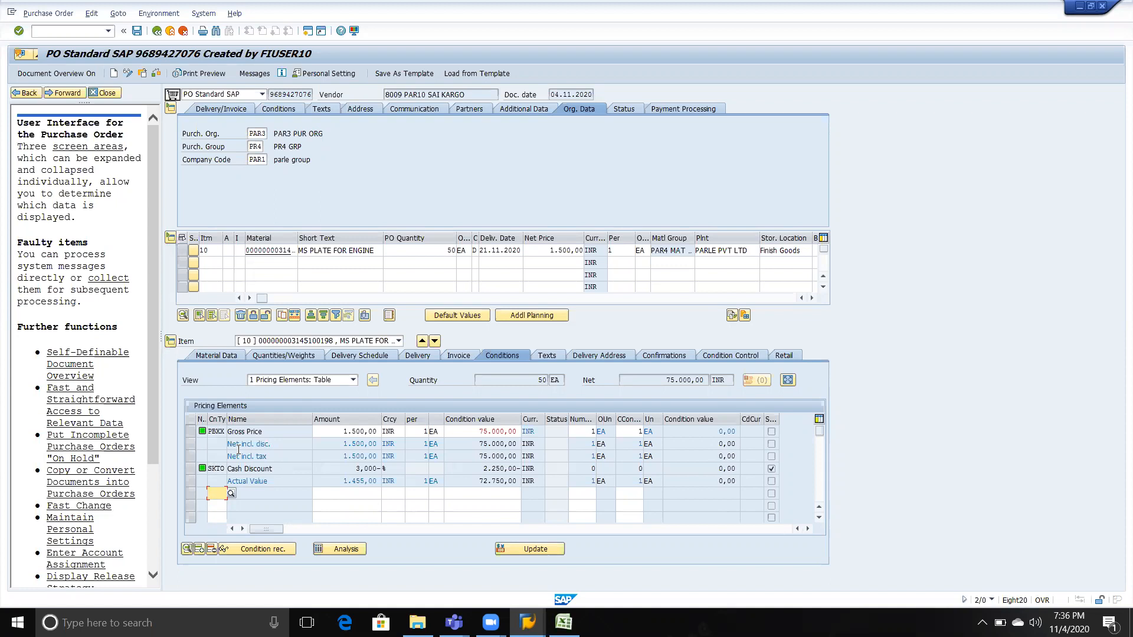
pyautogui.click(211, 431)
pyautogui.moveTo(225, 431); pyautogui.dragTo(209, 431)
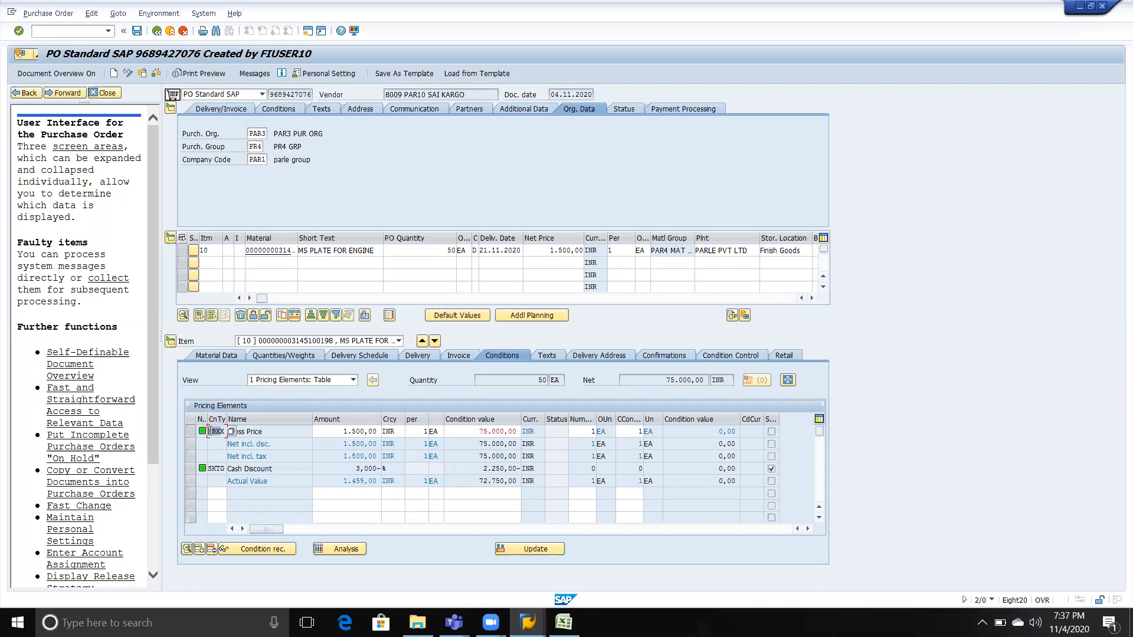
# Compare the Gross Price row in the Excel workbook with the PBXX condition of the purchase order item in SAP.
pyautogui.hotkey('alt', 'Tab')
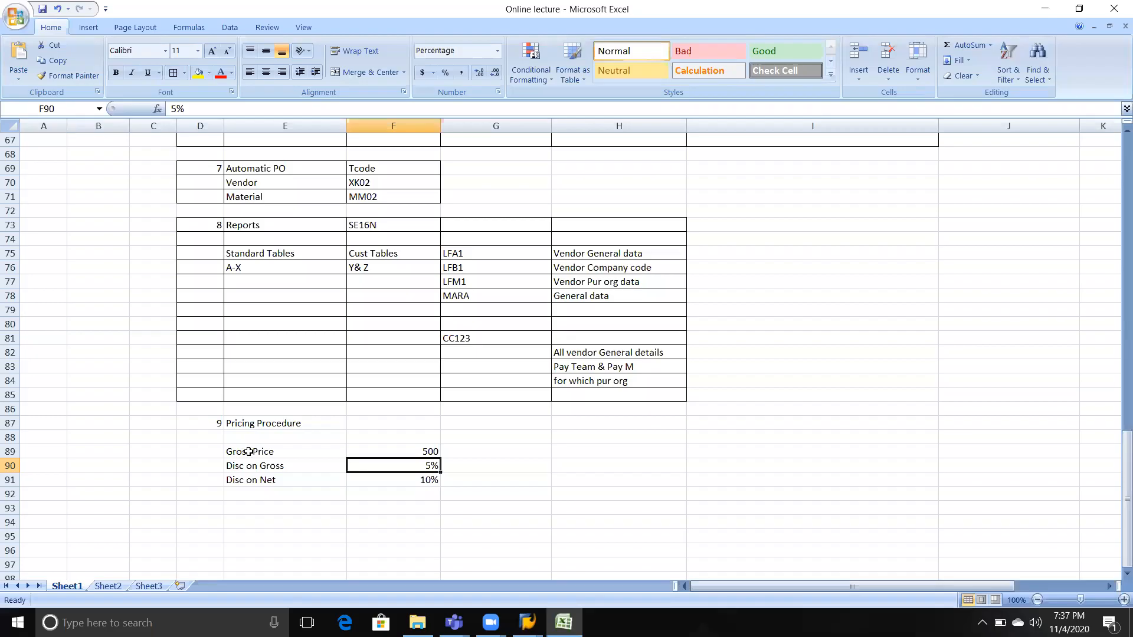
pyautogui.click(249, 452)
pyautogui.press('Right')
pyautogui.press('Left')
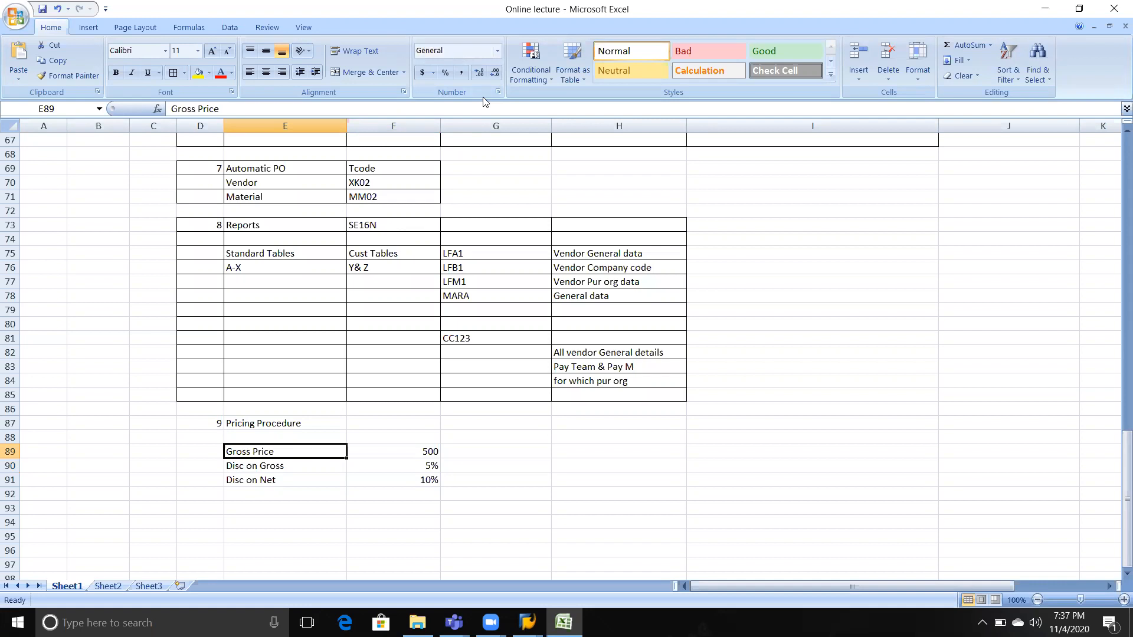
pyautogui.hotkey('alt', 'Tab')
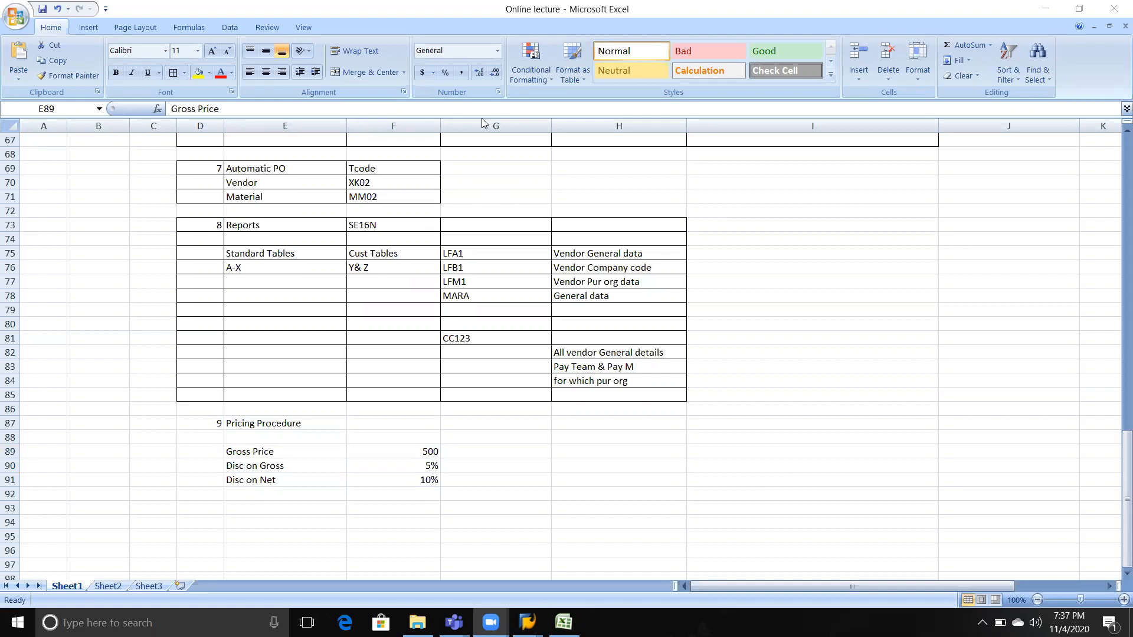
pyautogui.hotkey('alt', 'Tab')
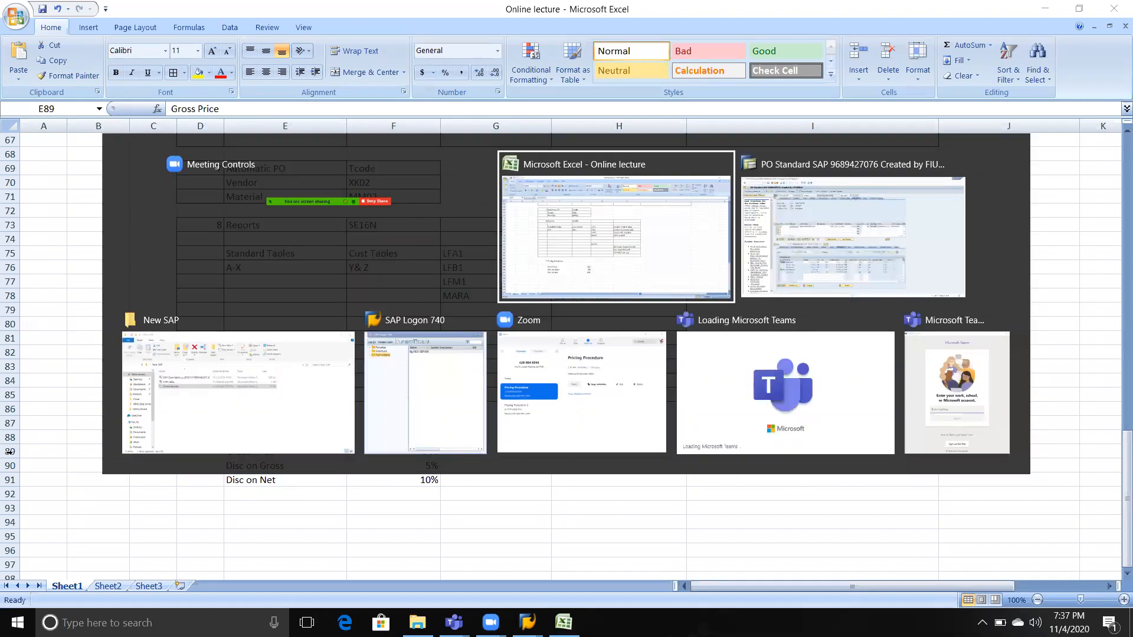
pyautogui.hotkey('alt', 'Tab')
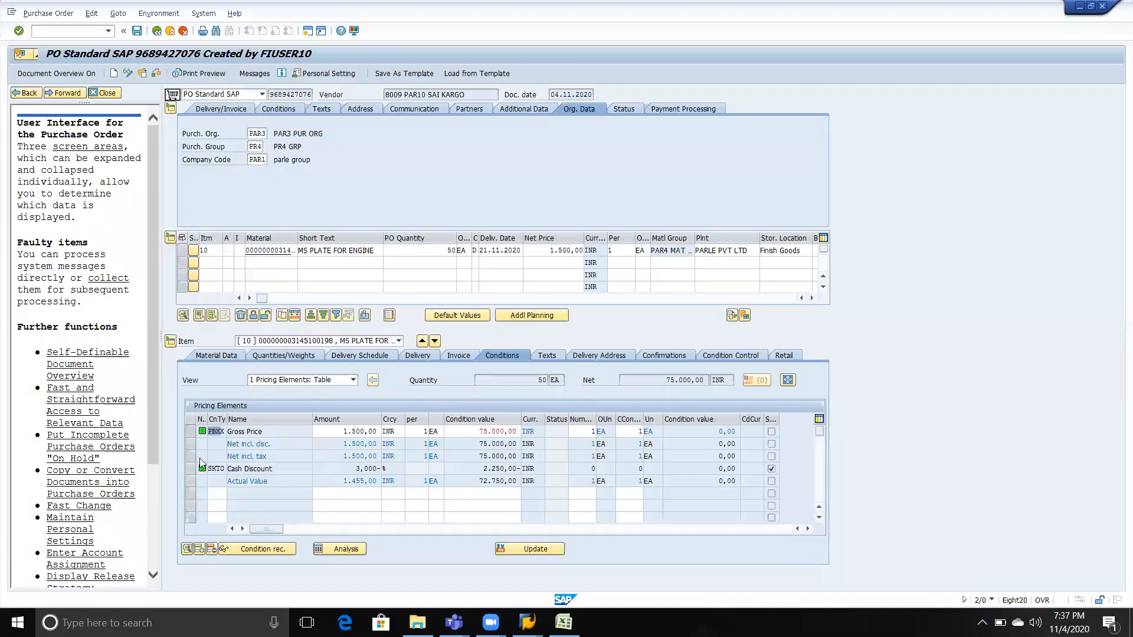
pyautogui.click(222, 430)
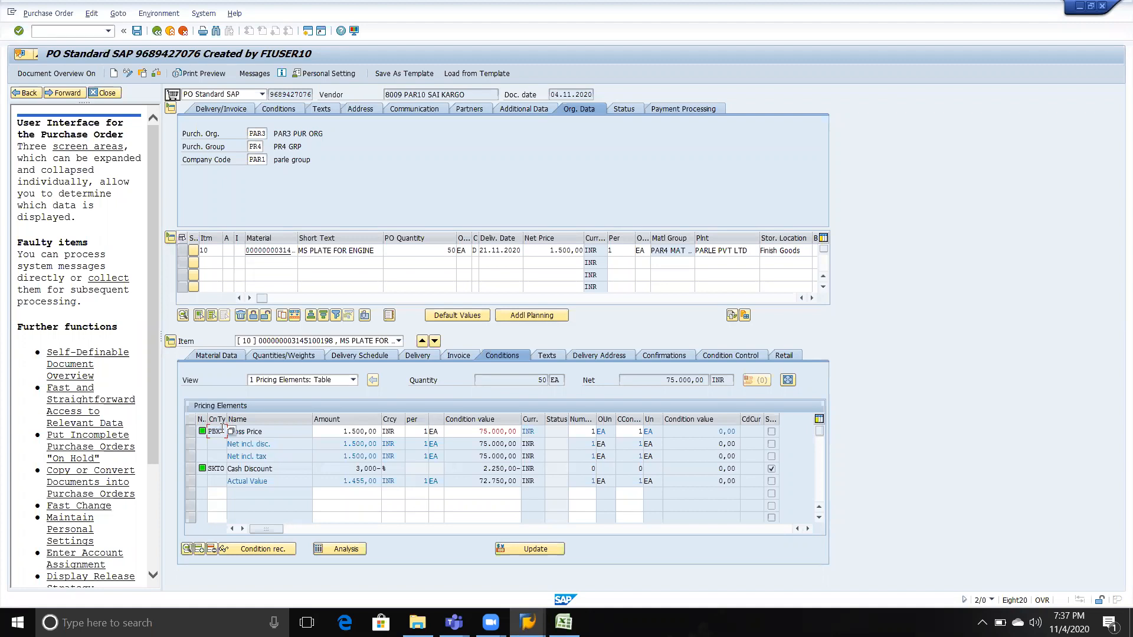
# Switch to Excel and clear the Gross Price, Disc on Gross and Disc on Net rows under Pricing Procedure.
pyautogui.hotkey('alt', 'Tab')
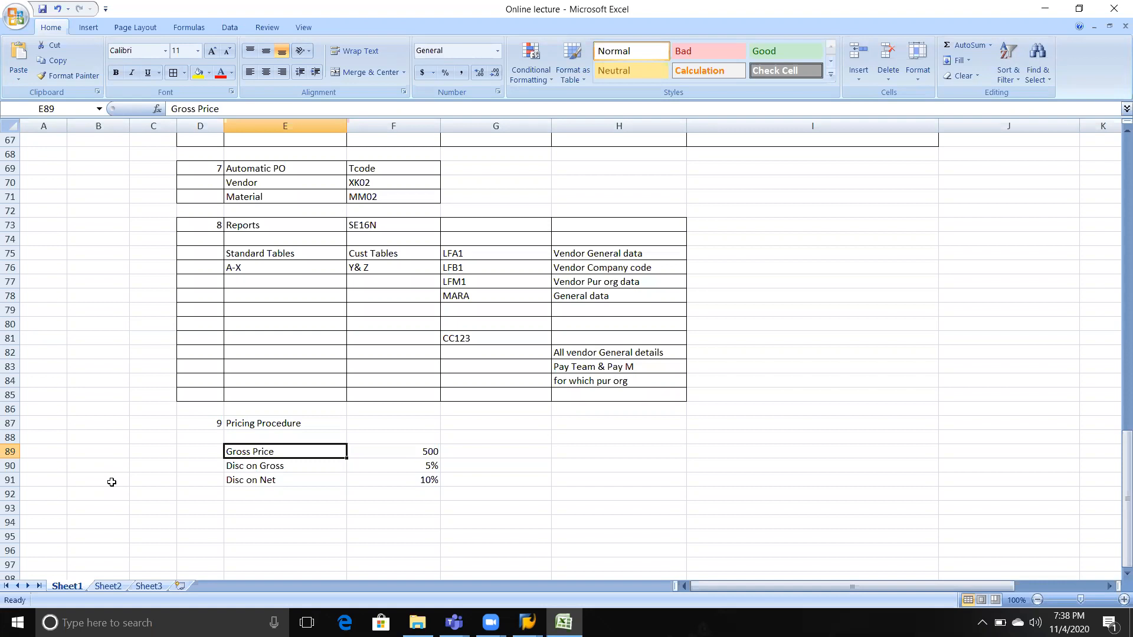
pyautogui.hotkey('shift', 'Down')
pyautogui.hotkey('shift', 'Right')
pyautogui.hotkey('shift', 'Down')
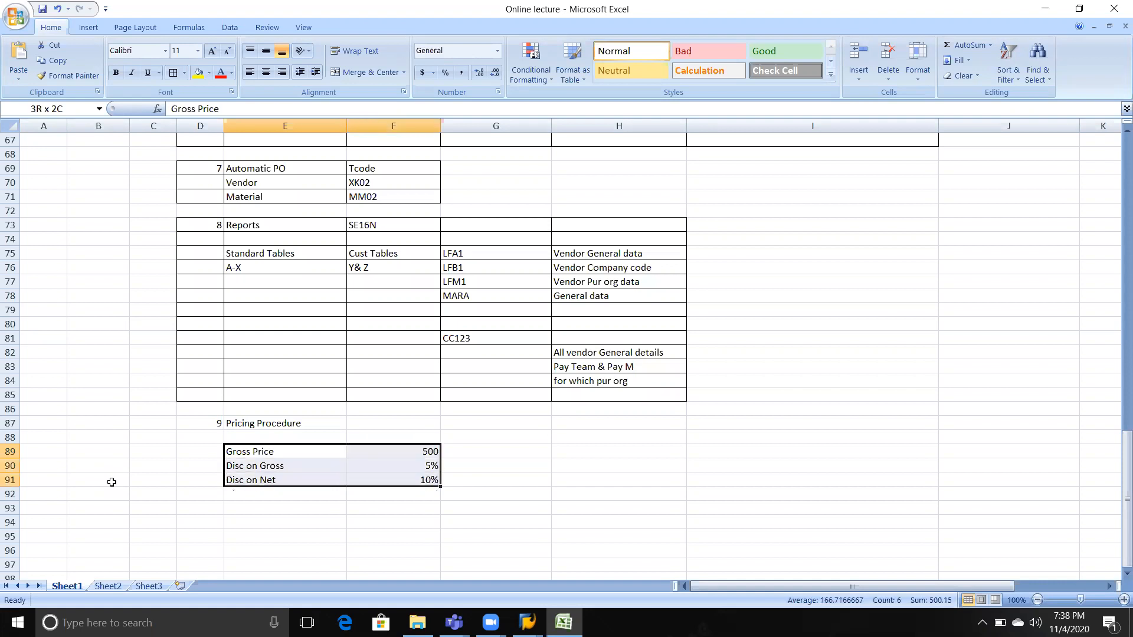
pyautogui.press('Delete')
pyautogui.press('Right')
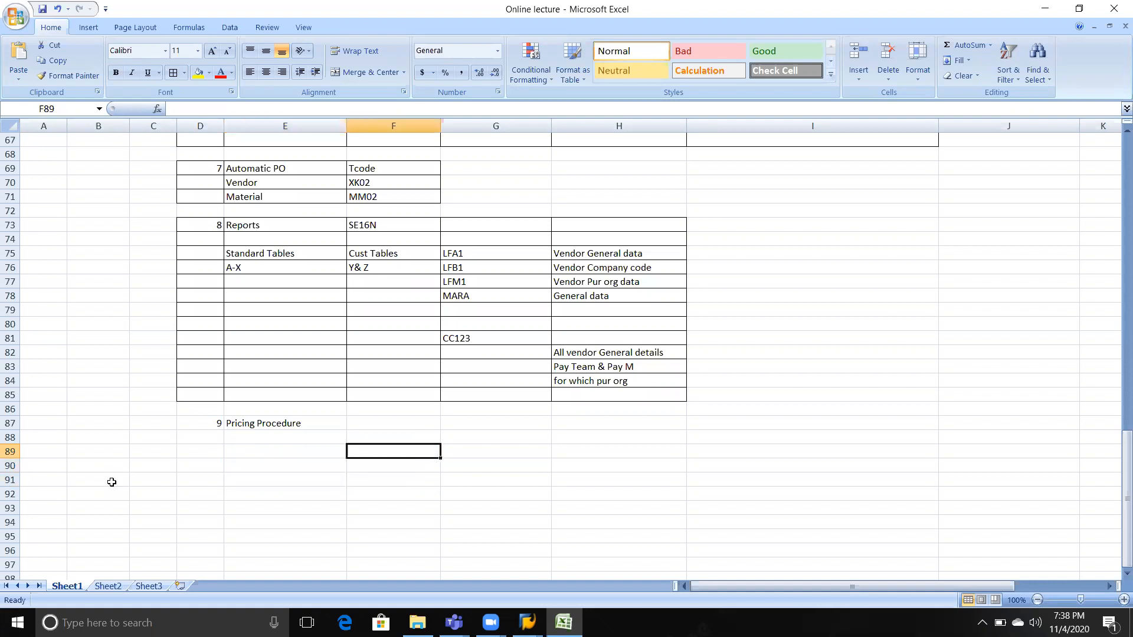
pyautogui.press('Up')
pyautogui.press('Left')
pyautogui.press('Left')
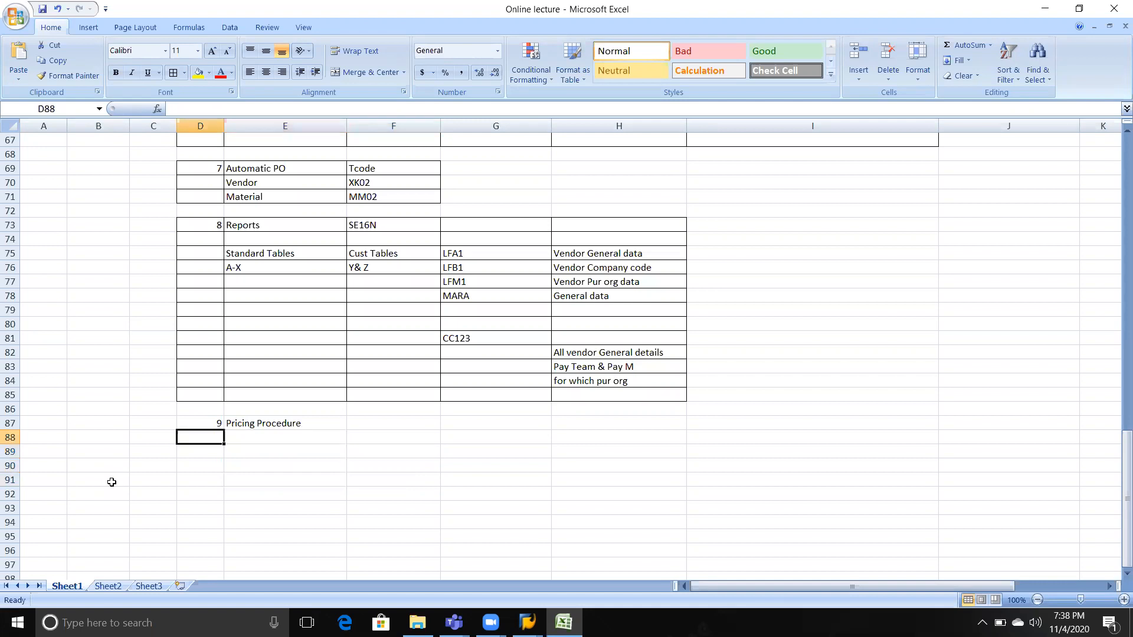
pyautogui.press('Right')
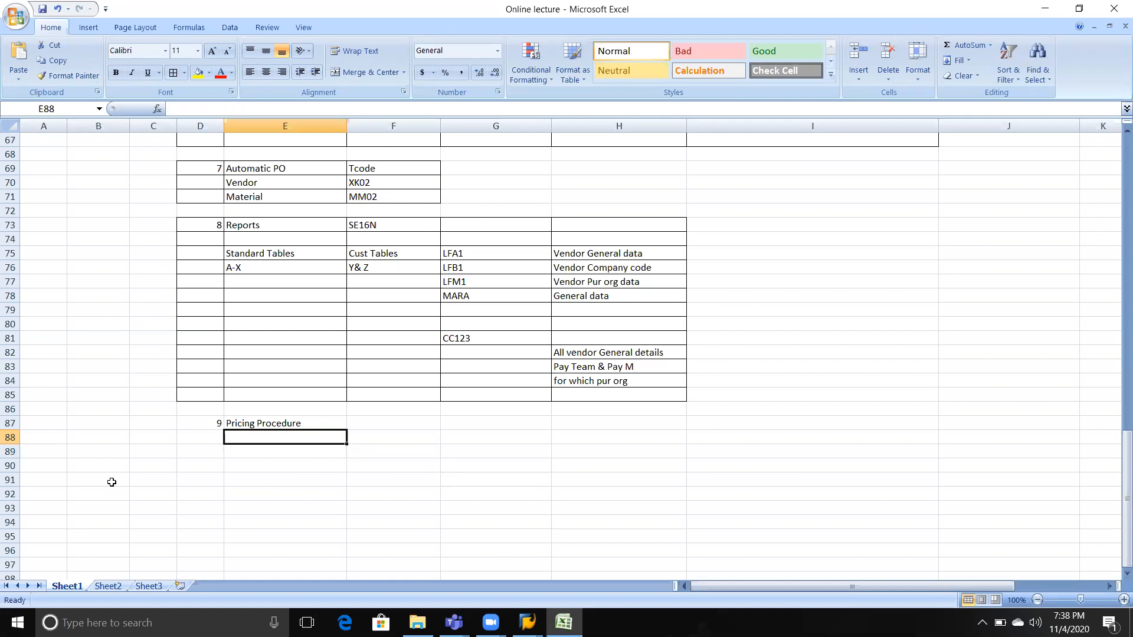
# Switch to SAP and exit the purchase order back to the SAP Easy Access screen.
pyautogui.hotkey('alt', 'Tab')
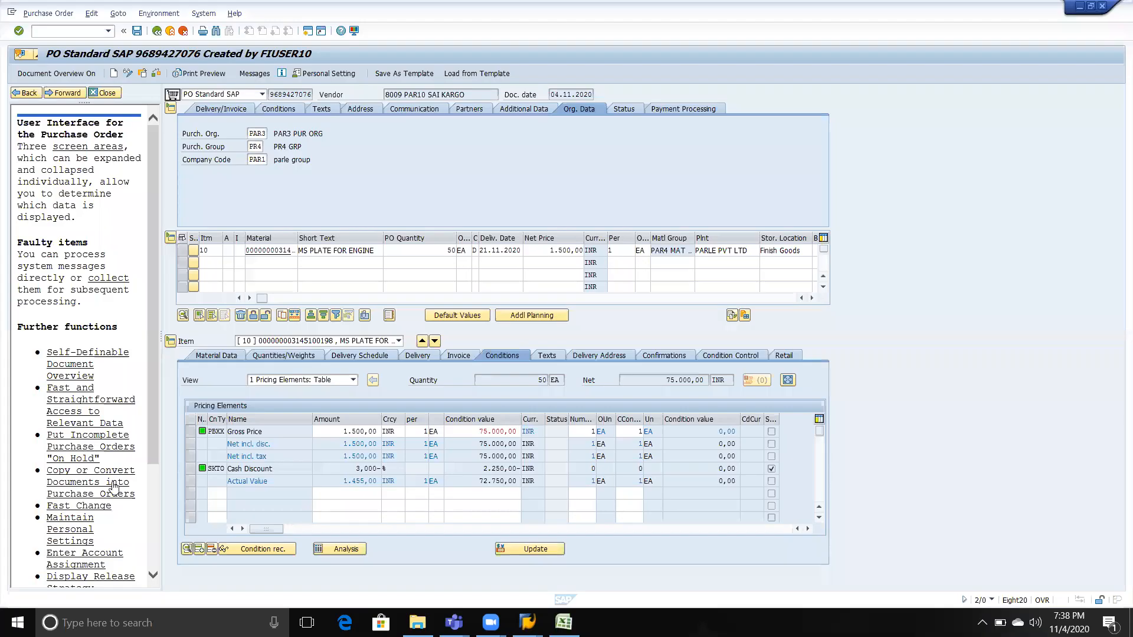
pyautogui.click(114, 486)
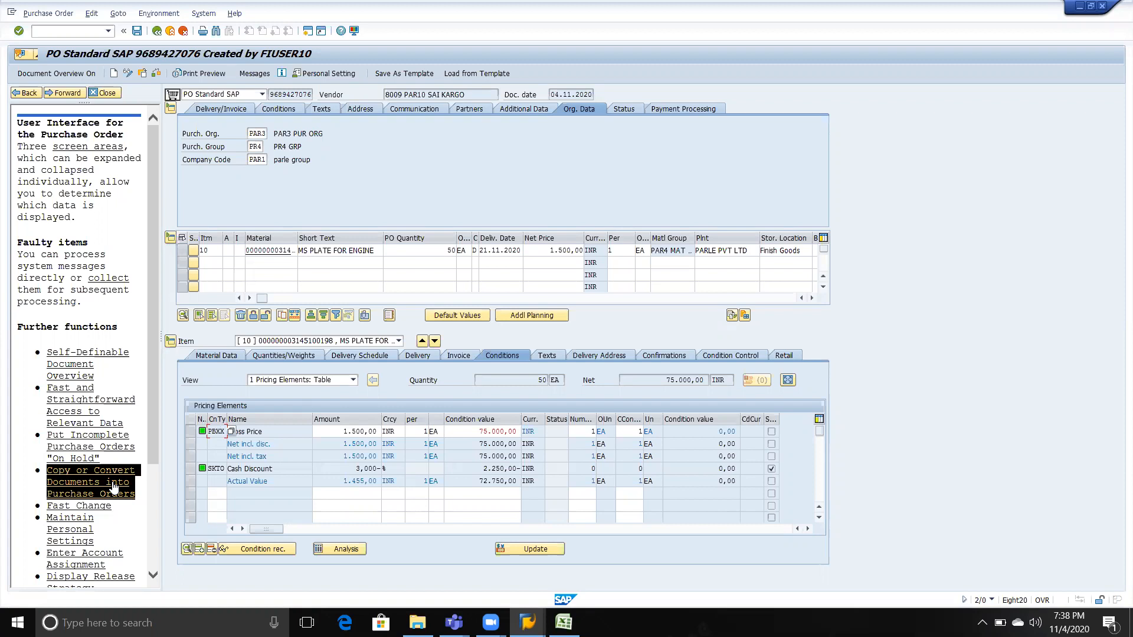
pyautogui.click(156, 32)
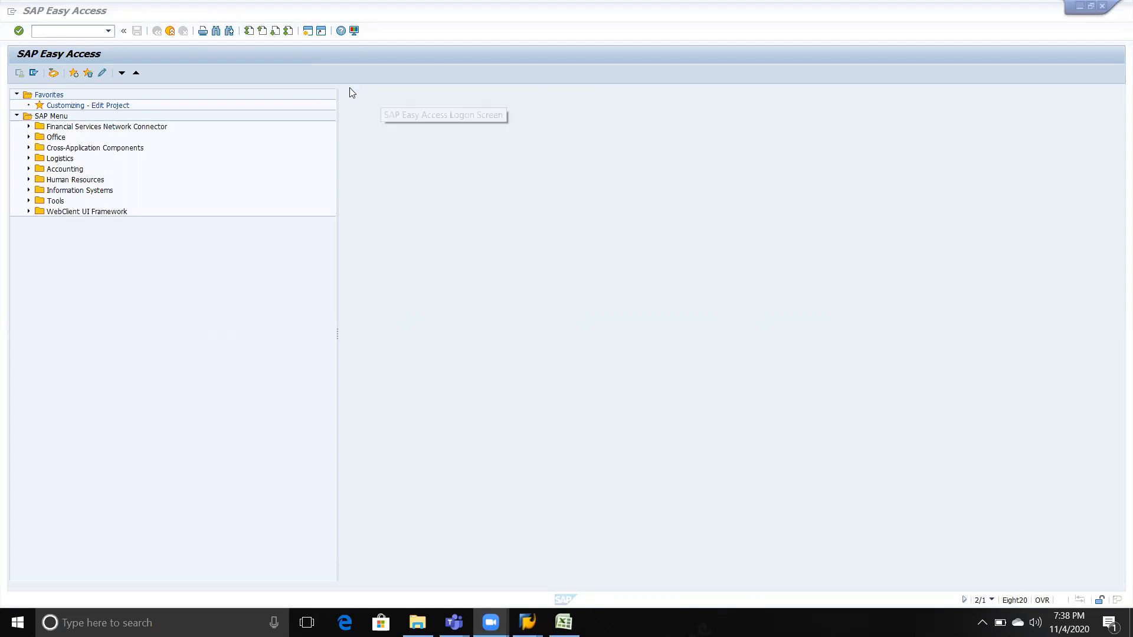
pyautogui.click(100, 99)
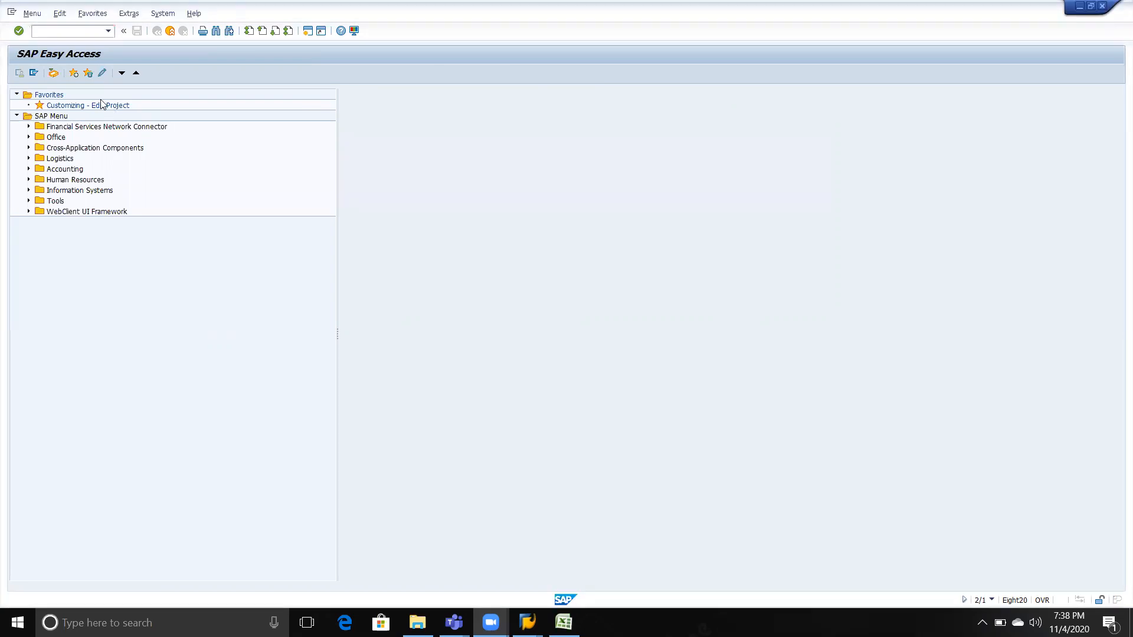
# Open the SAP Reference IMG and expand Materials Management, Purchasing, Conditions, Define Price Determination Process.
pyautogui.doubleClick(97, 106)
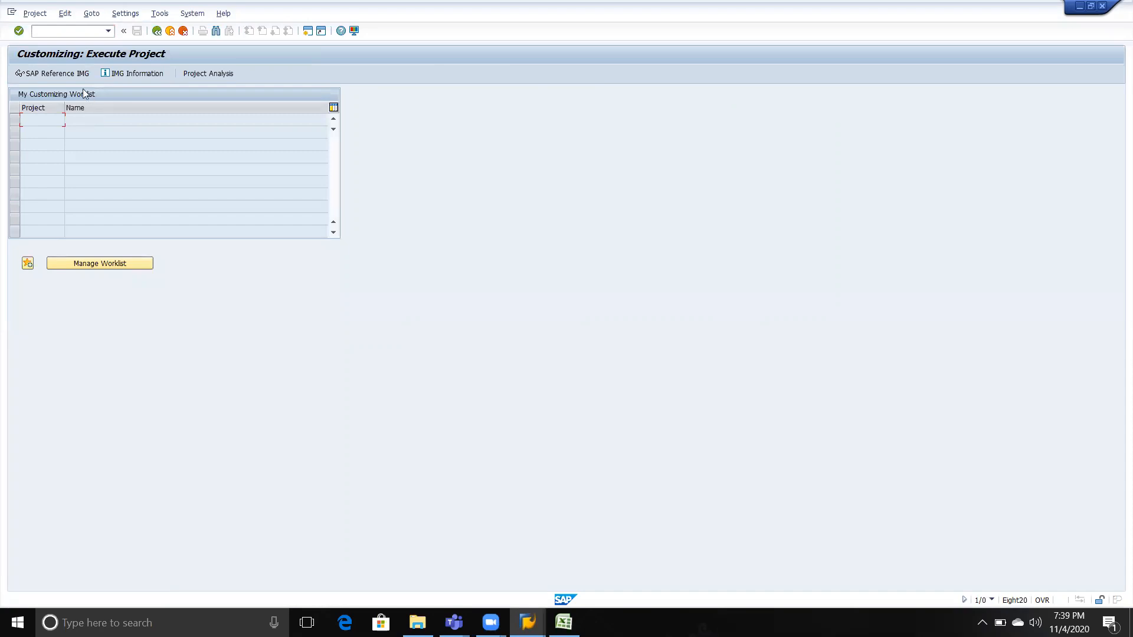
pyautogui.click(71, 75)
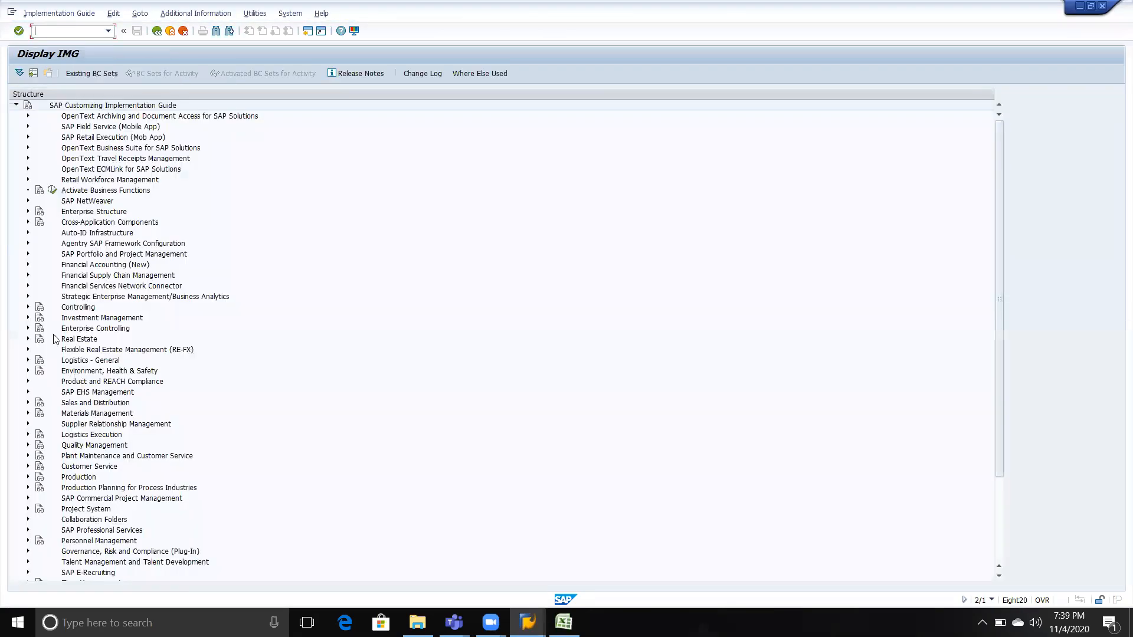
pyautogui.click(28, 413)
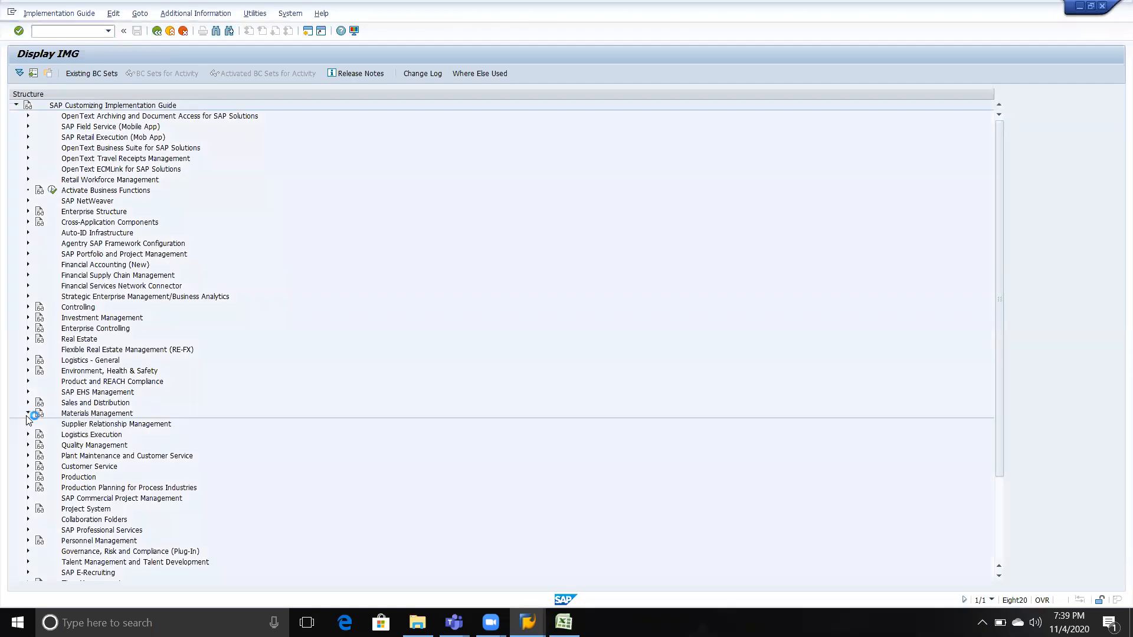
pyautogui.click(40, 445)
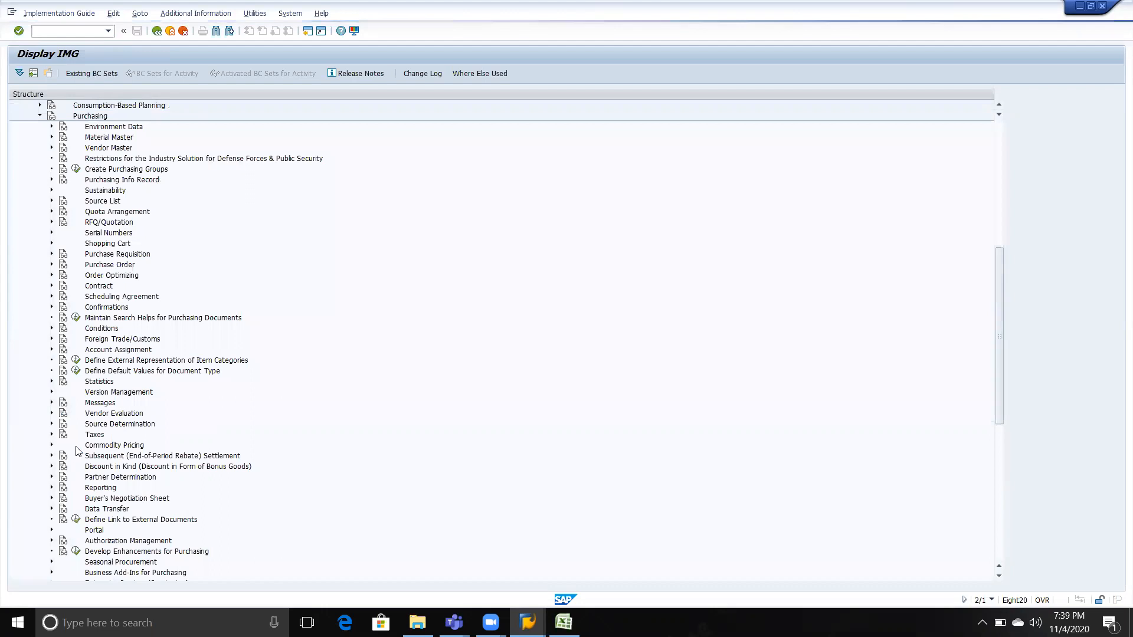
pyautogui.click(52, 328)
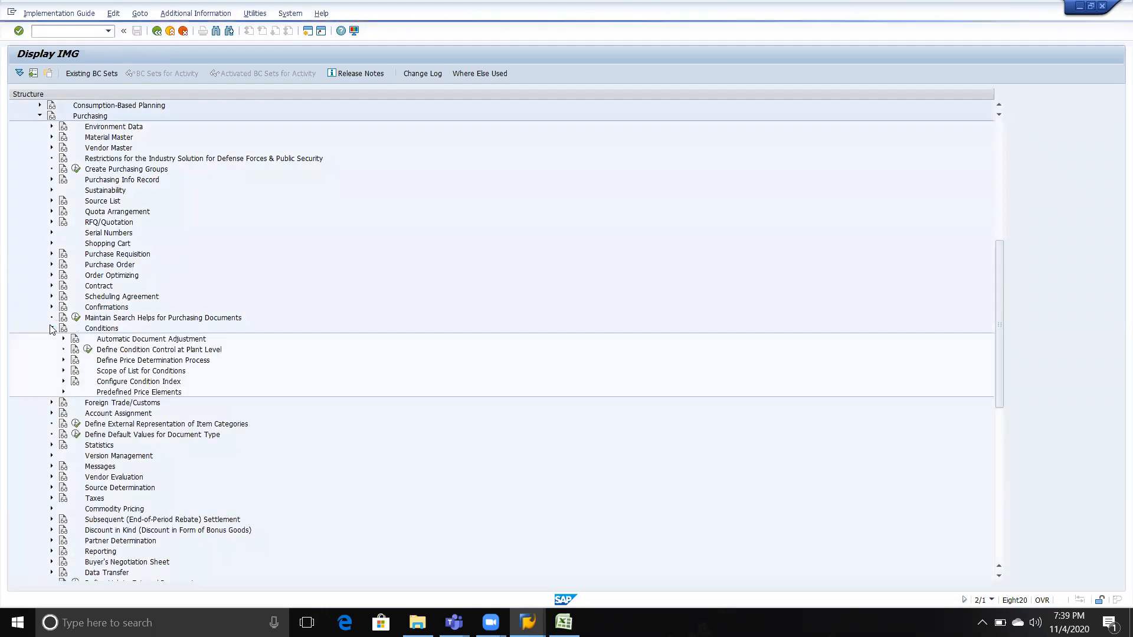
pyautogui.click(64, 361)
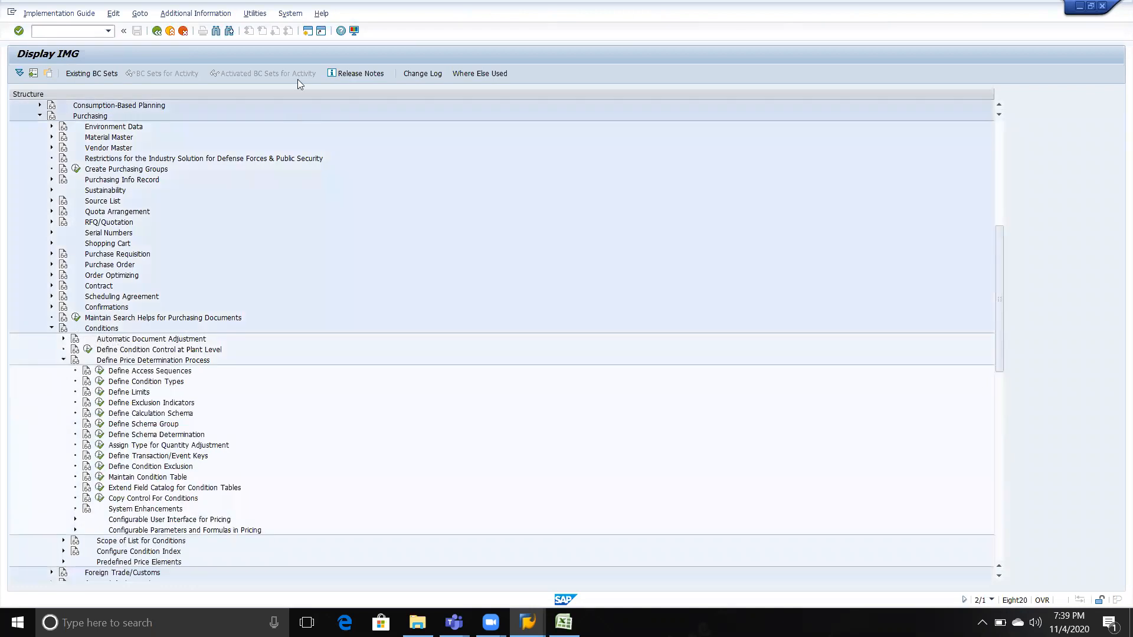
# Show the IMG Activity keys as additional information in the structure and widen that column to fit the full keys.
pyautogui.click(224, 15)
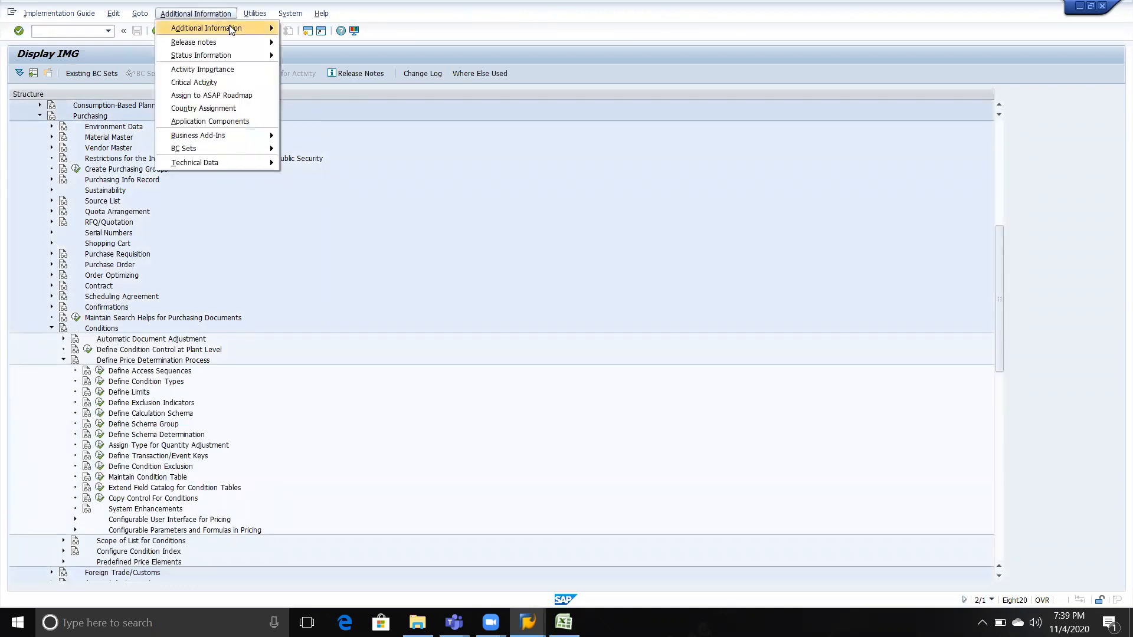
pyautogui.moveTo(247, 30)
pyautogui.moveTo(374, 39)
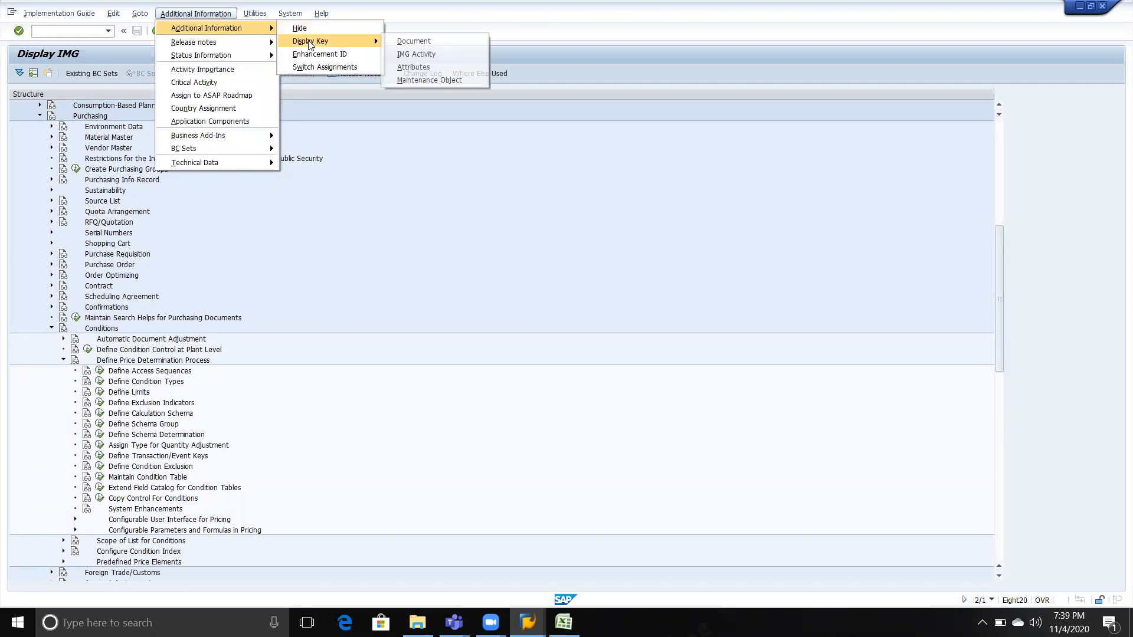
pyautogui.click(389, 52)
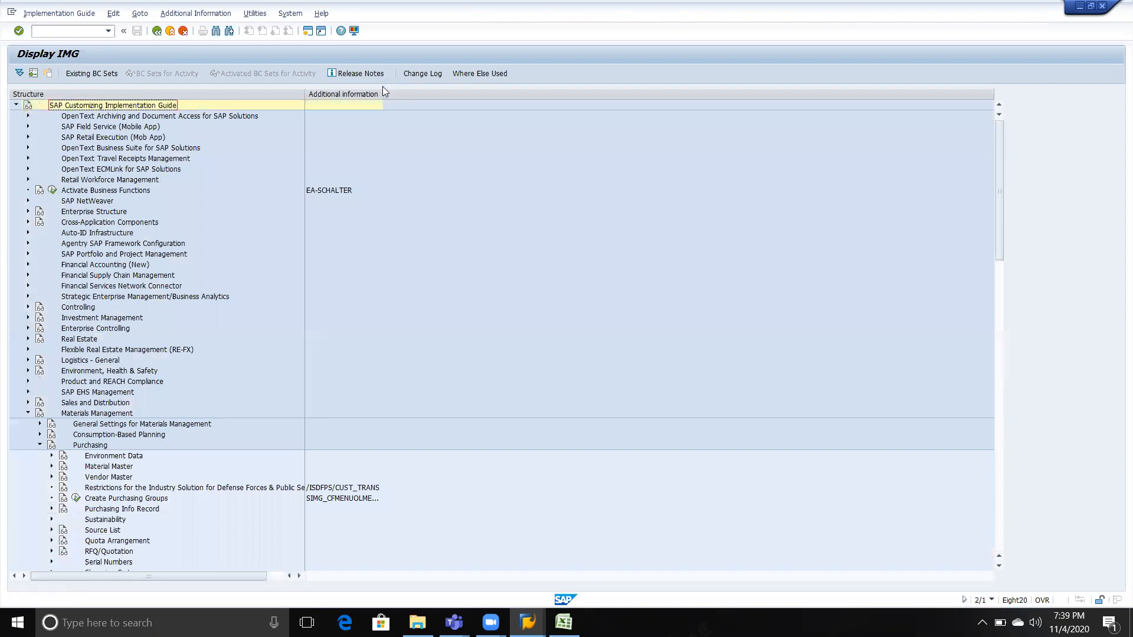
pyautogui.moveTo(383, 90); pyautogui.dragTo(531, 91)
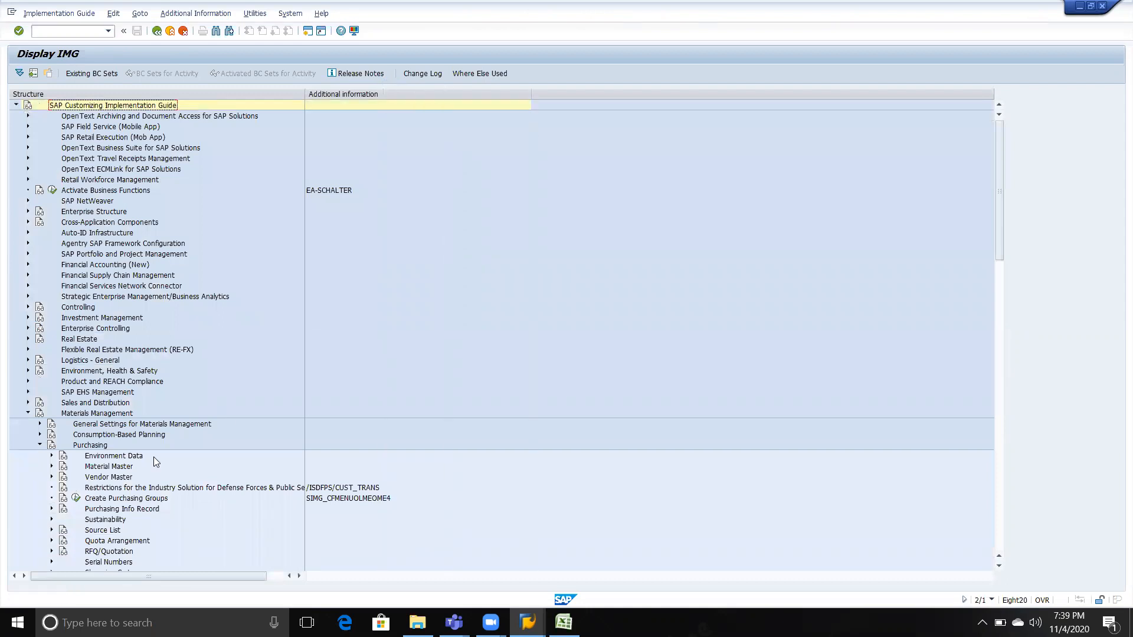
# Execute Define Condition Types under Define Price Determination Process and choose the Define Condition Type activity.
pyautogui.scroll(-3, 153, 455)
pyautogui.scroll(-8, 153, 451)
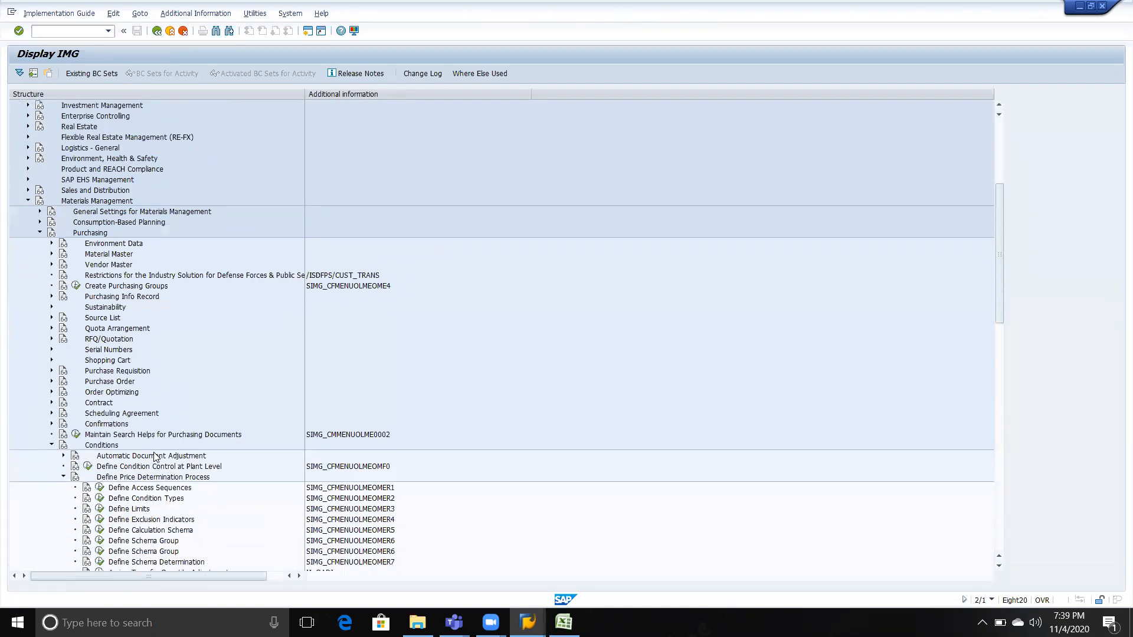
pyautogui.scroll(-4, 145, 207)
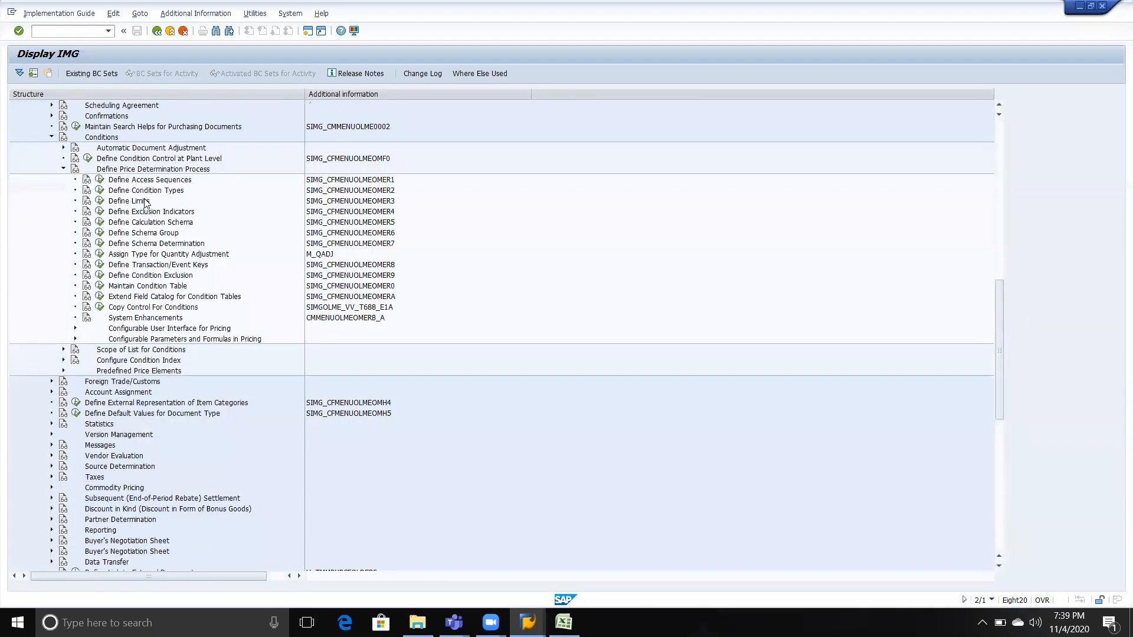
pyautogui.click(145, 191)
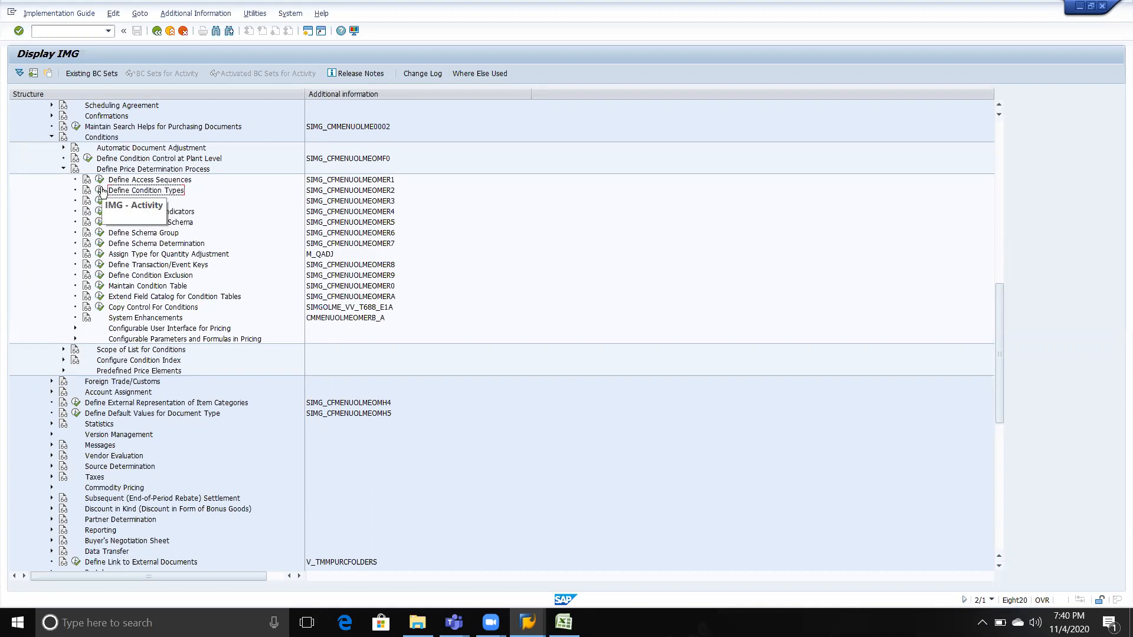
pyautogui.click(101, 191)
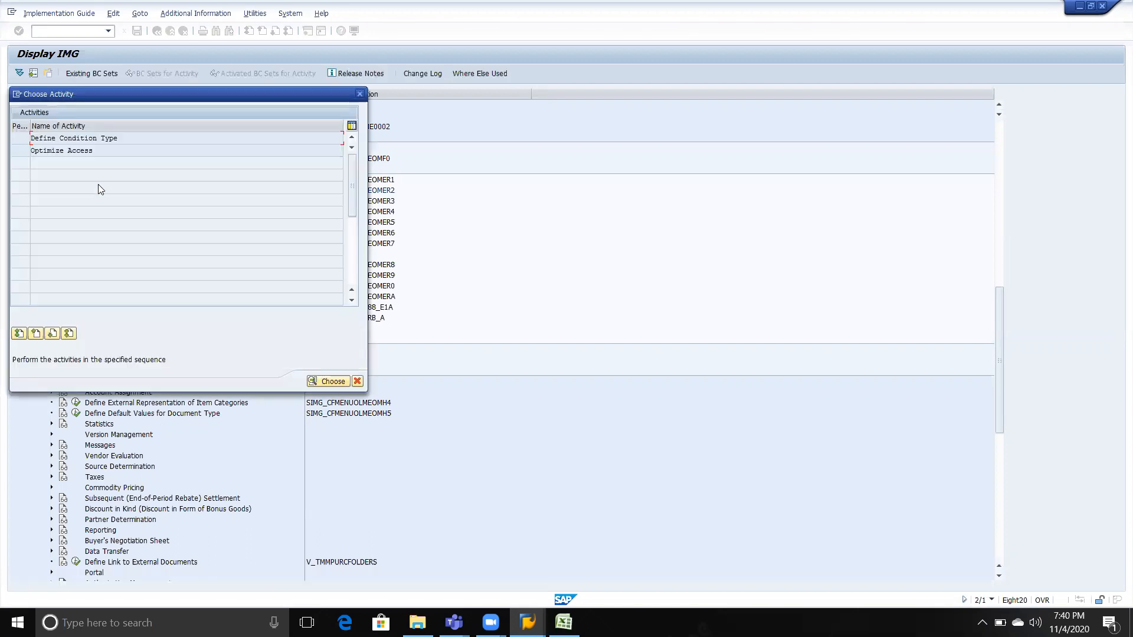
pyautogui.doubleClick(124, 141)
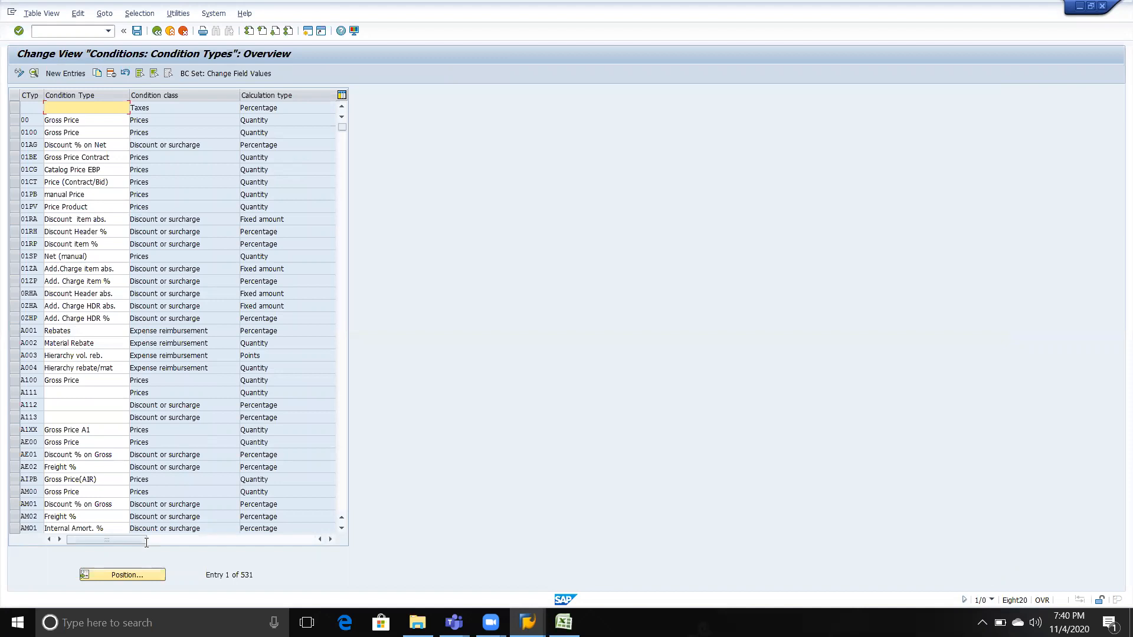
# Position the condition types list at condition type PBXX.
pyautogui.click(139, 572)
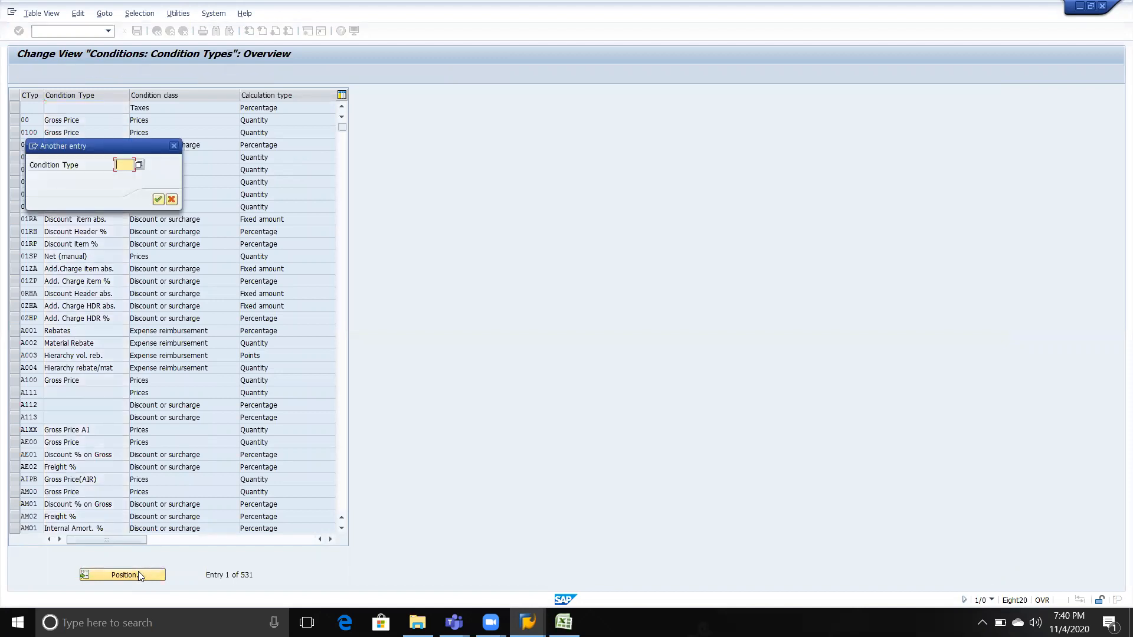
pyautogui.write('P')
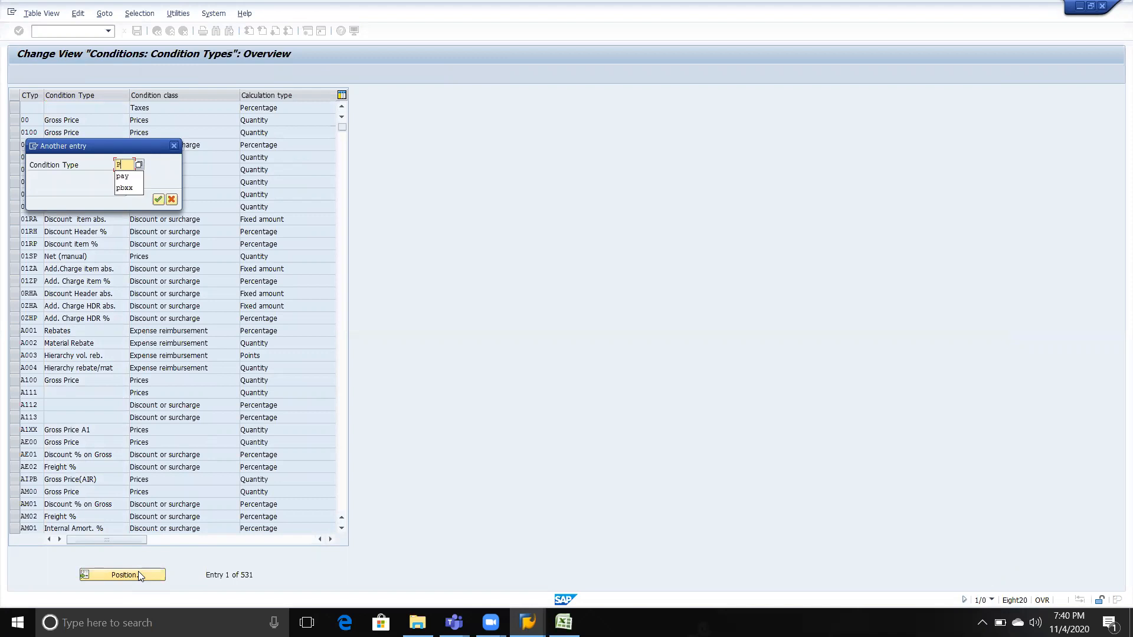
pyautogui.write('BXX')
pyautogui.press('Return')
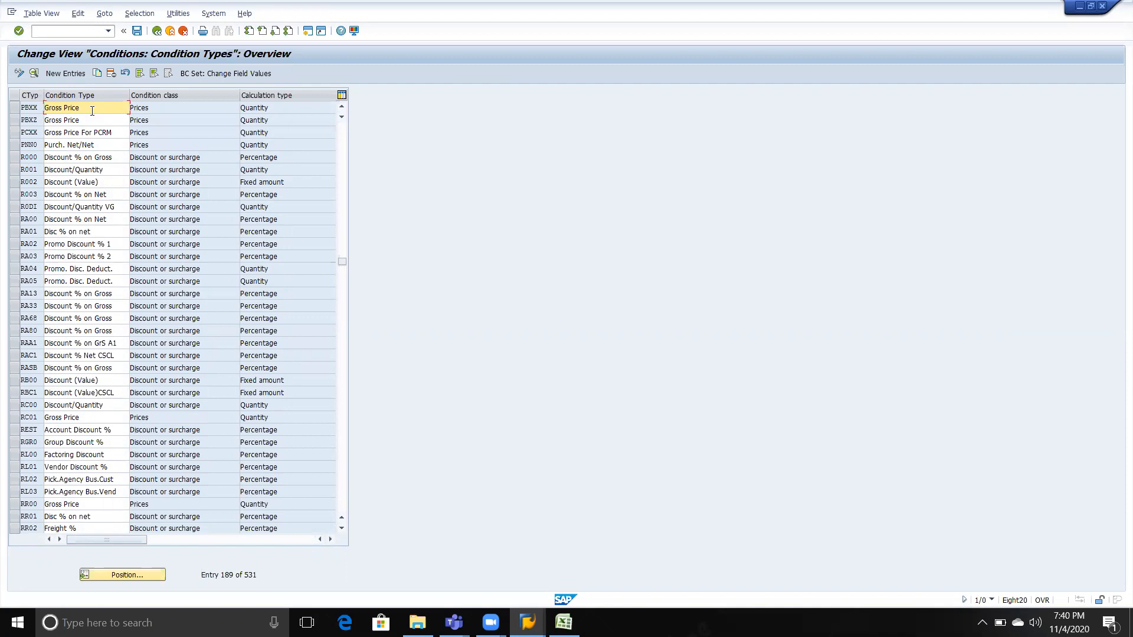
# Copy the PBXX Gross Price condition type to a new condition type TVP1 with the description "TVP1 Price".
pyautogui.click(14, 110)
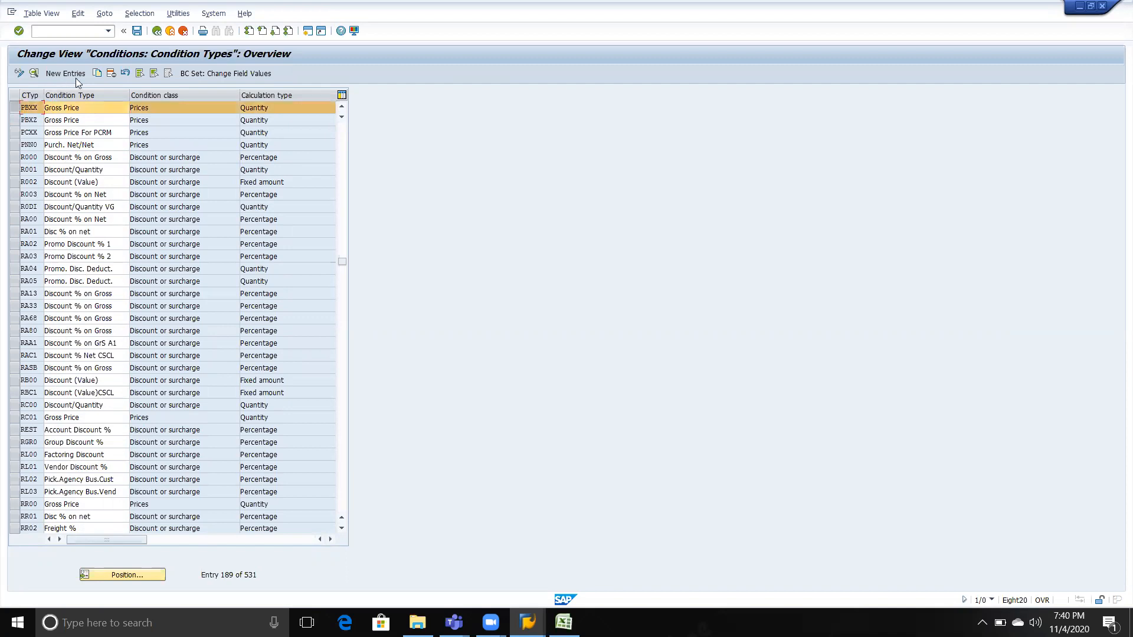
pyautogui.click(96, 73)
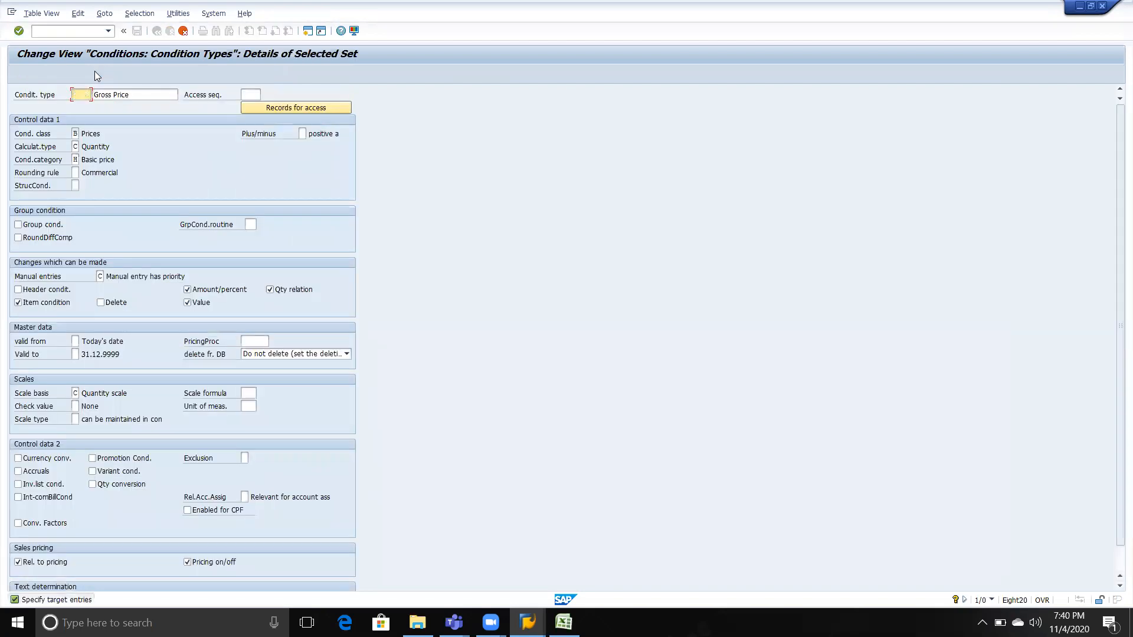
pyautogui.write('TV')
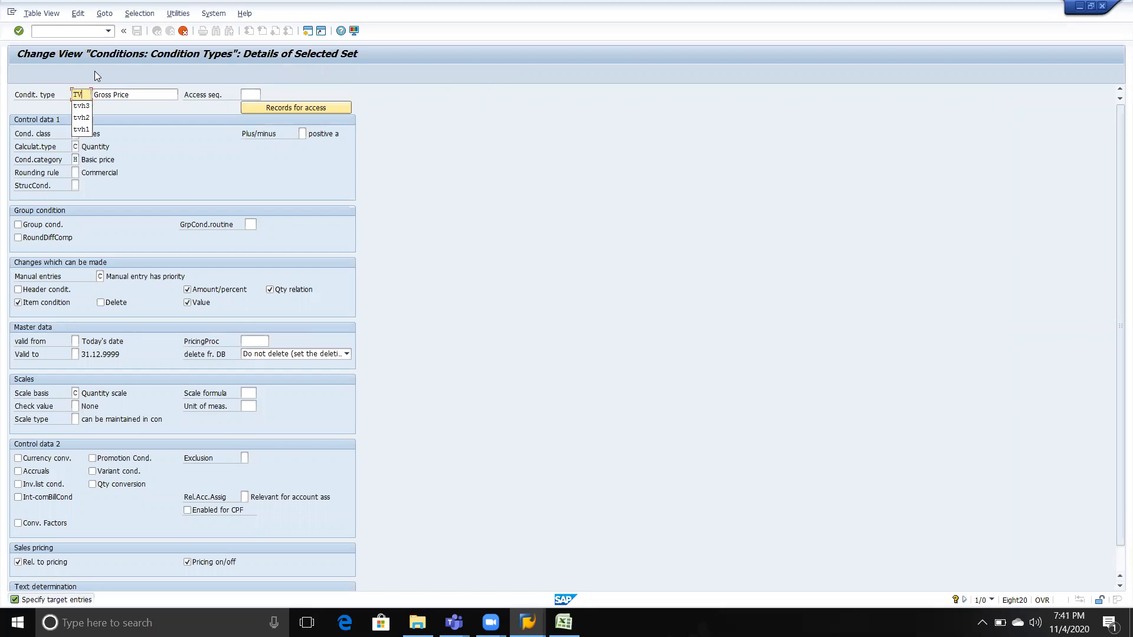
pyautogui.write('P1')
pyautogui.press('Tab')
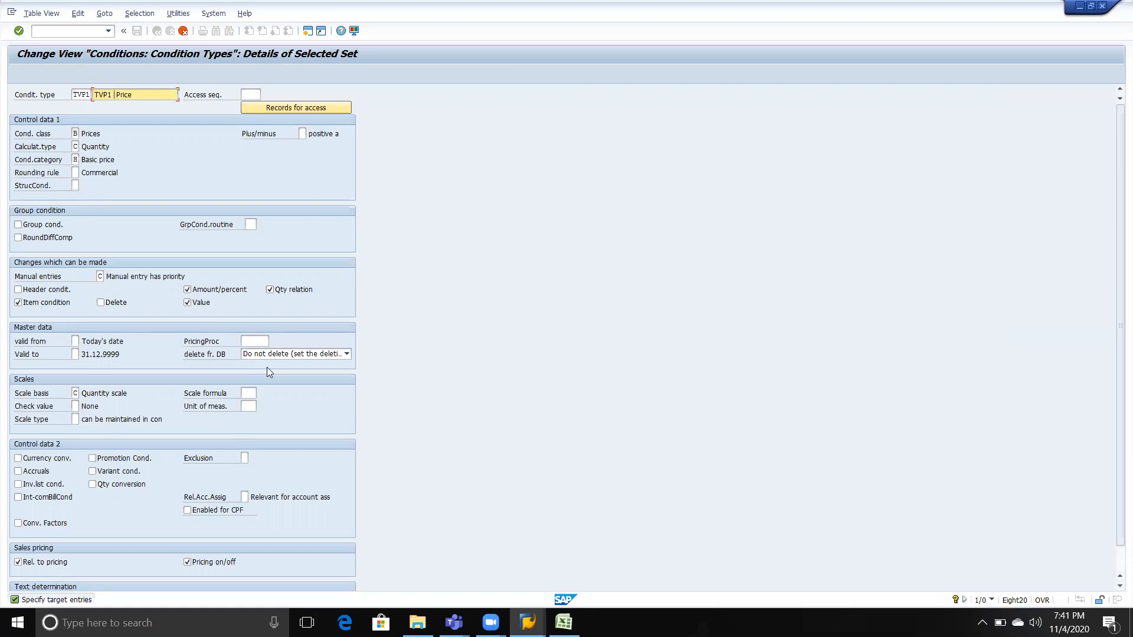
pyautogui.press('Return')
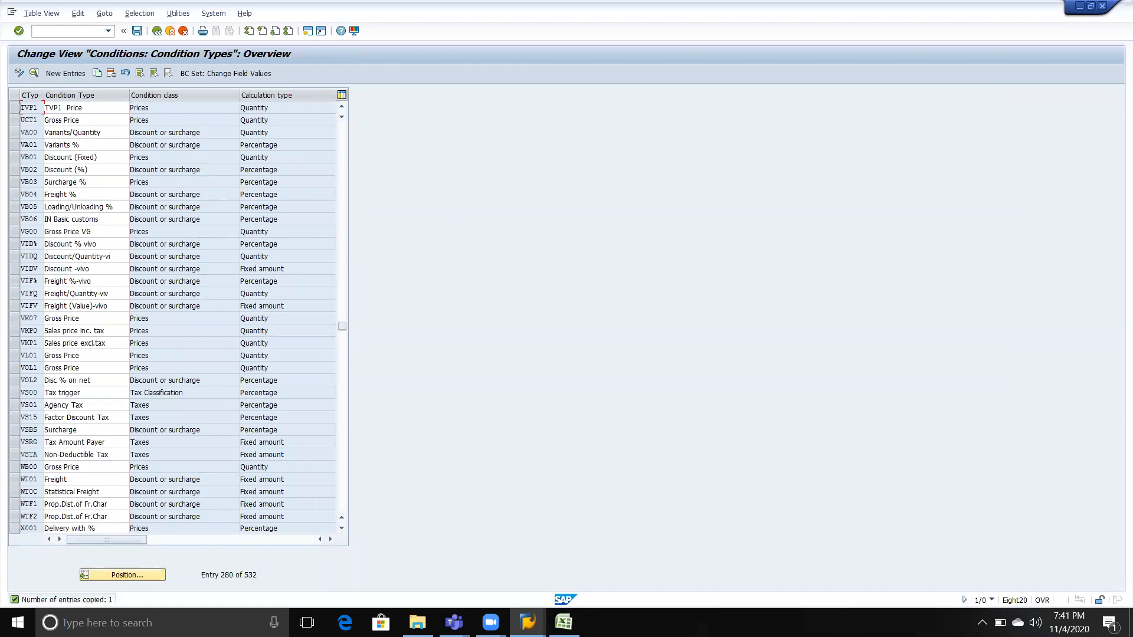
# Switch to Excel and enter "Conditiion Type" in E88 under Pricing Procedure, with TVP1 in F88.
pyautogui.click(564, 622)
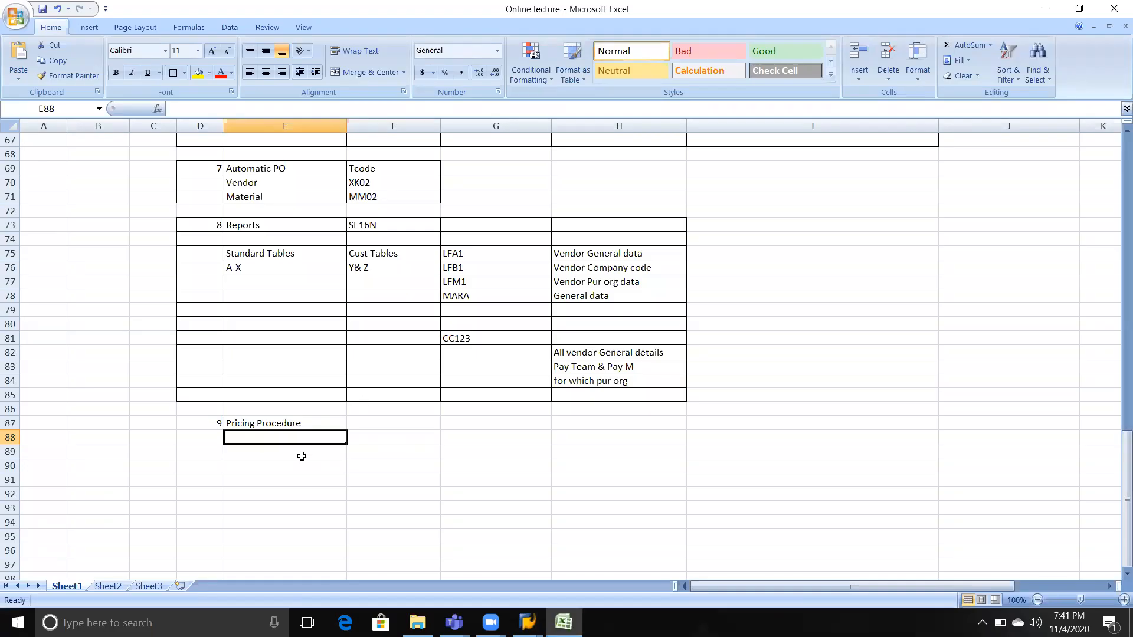
pyautogui.write('cONDITIIOn ')
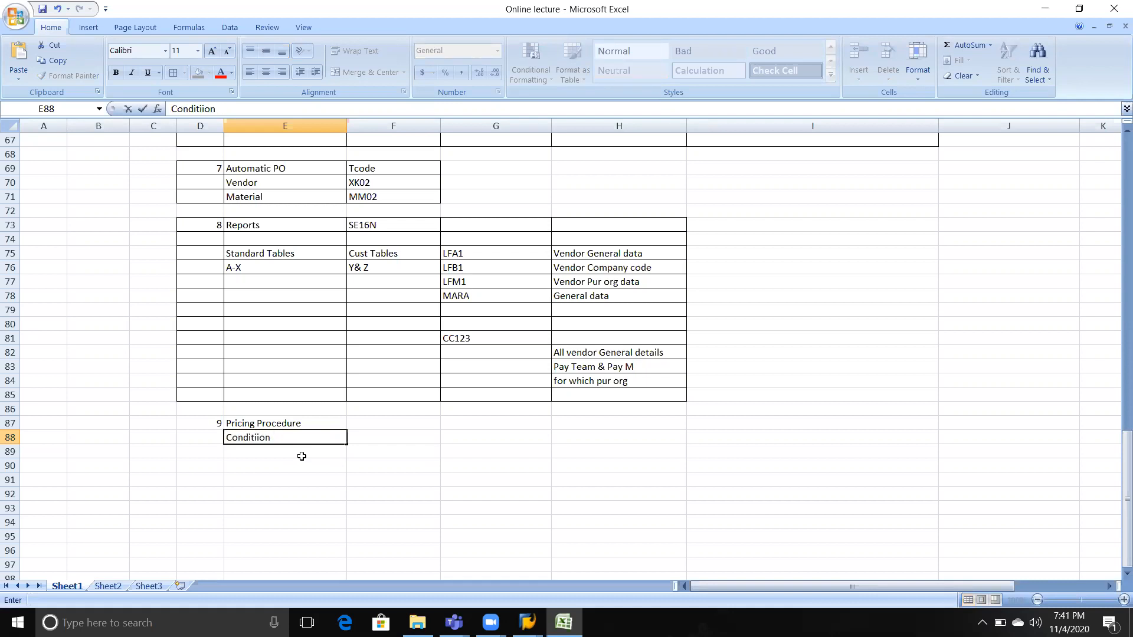
pyautogui.write('Type')
pyautogui.press('Tab')
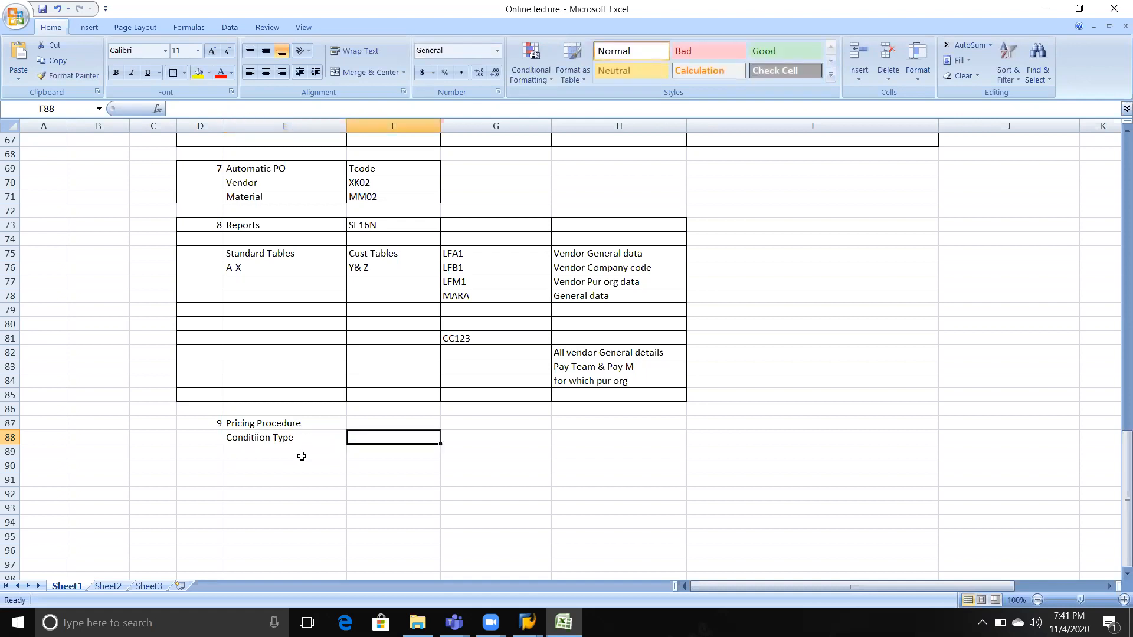
pyautogui.write('T')
pyautogui.hotkey('alt', 'Tab')
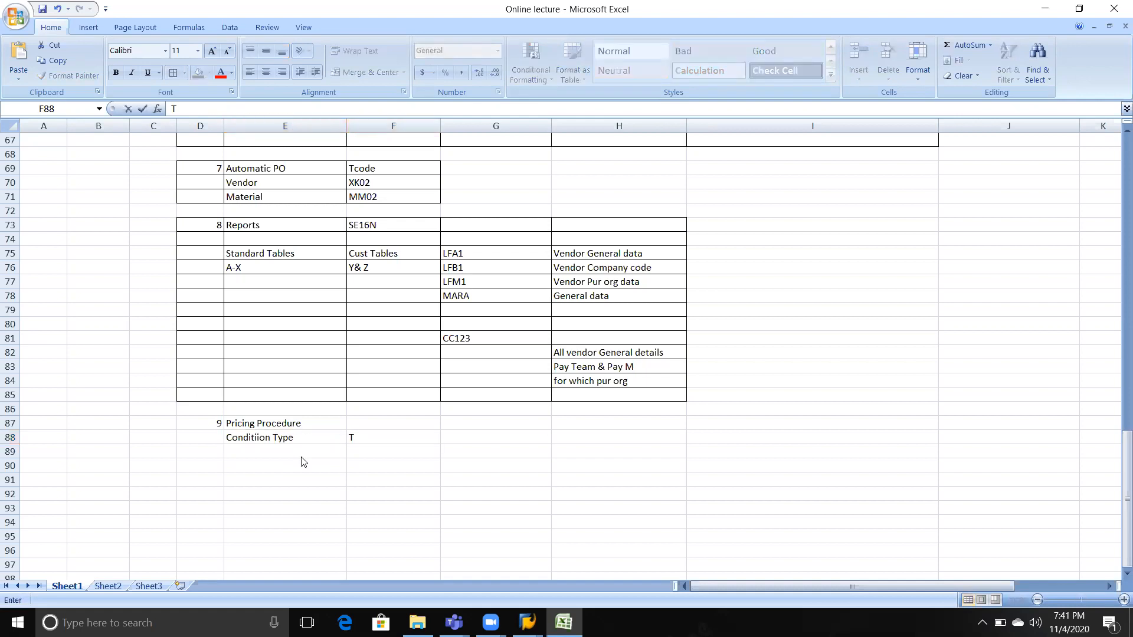
pyautogui.hotkey('alt', 'Tab')
pyautogui.write('VP1')
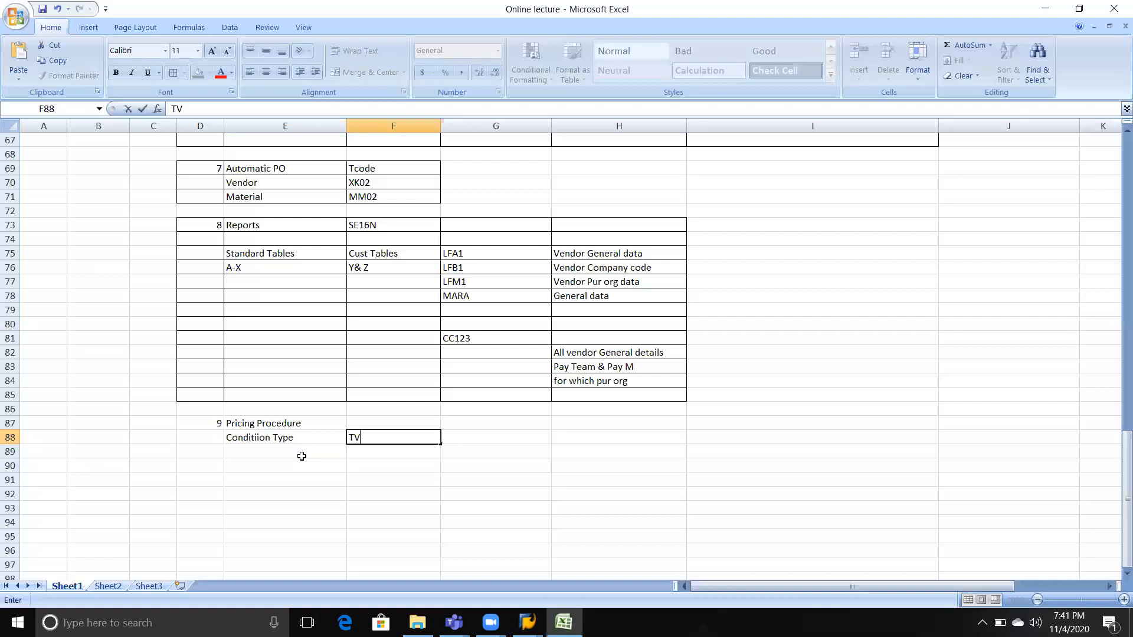
pyautogui.click(302, 457)
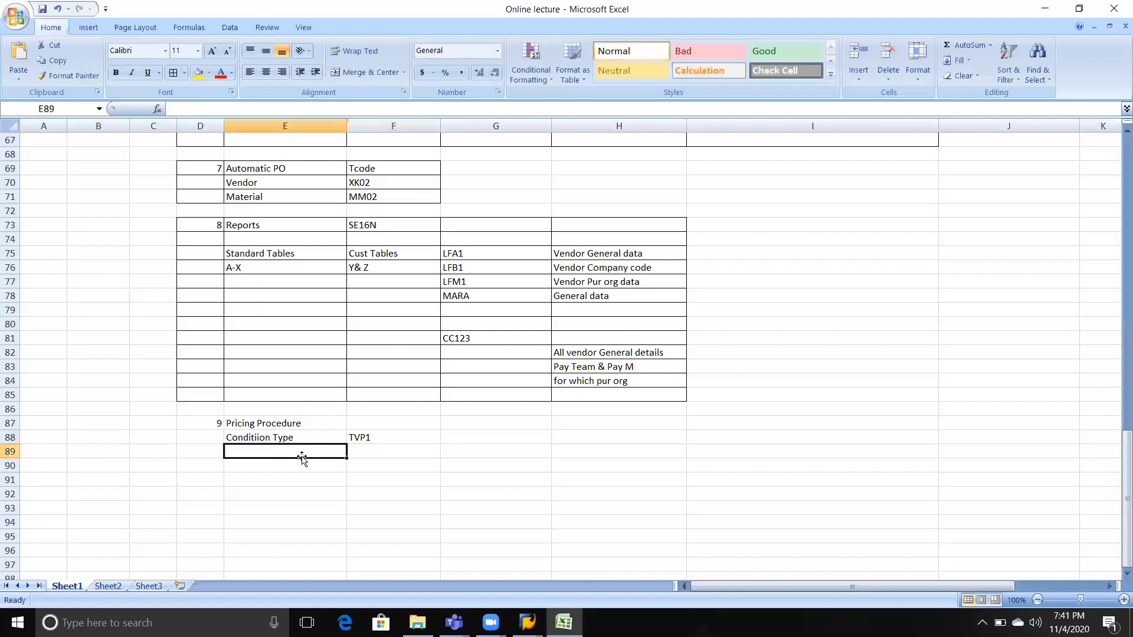
# Enter "Gross Price" in cell G88 as the description of TVP1, correcting the extra leading letter.
pyautogui.press('Up')
pyautogui.press('Right')
pyautogui.press('Right')
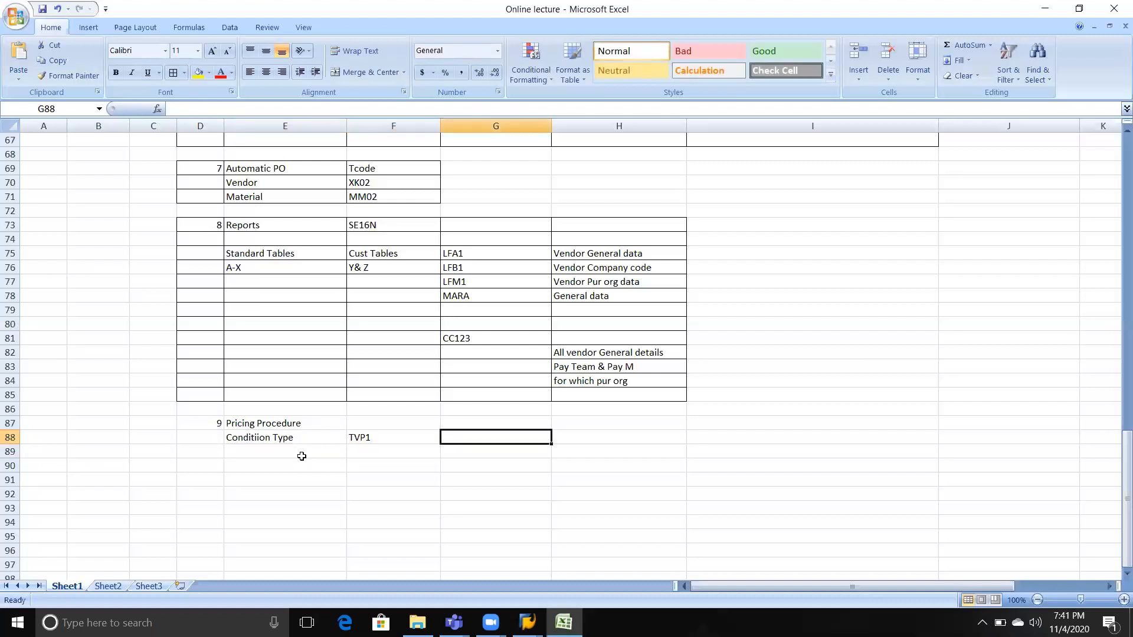
pyautogui.write('gGross ')
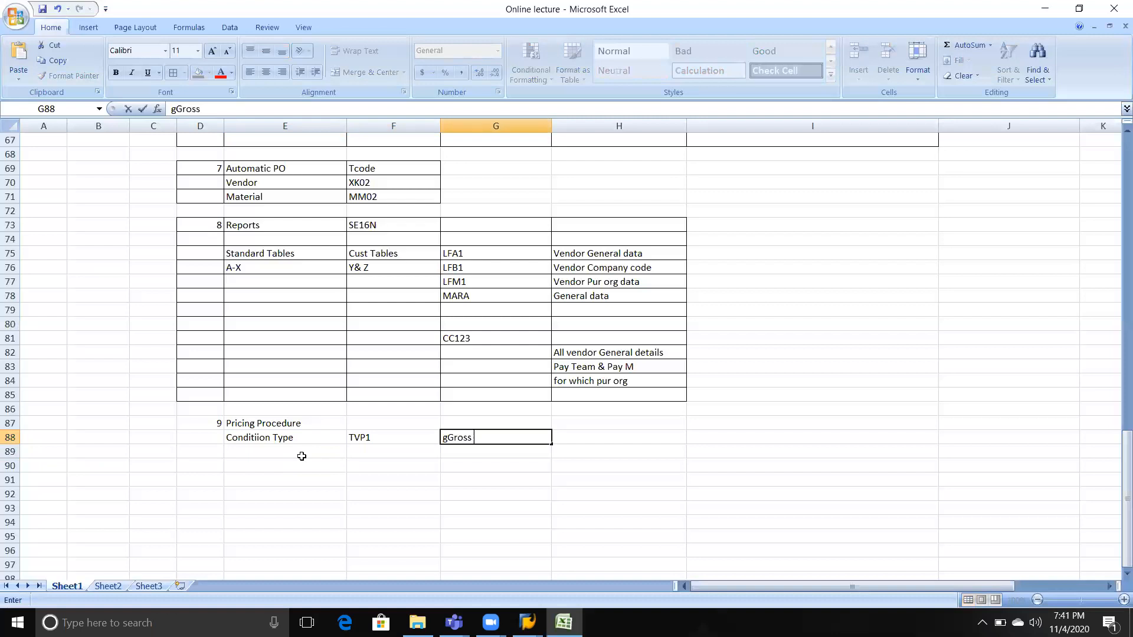
pyautogui.write('Price')
pyautogui.press('Left')
pyautogui.click(480, 432)
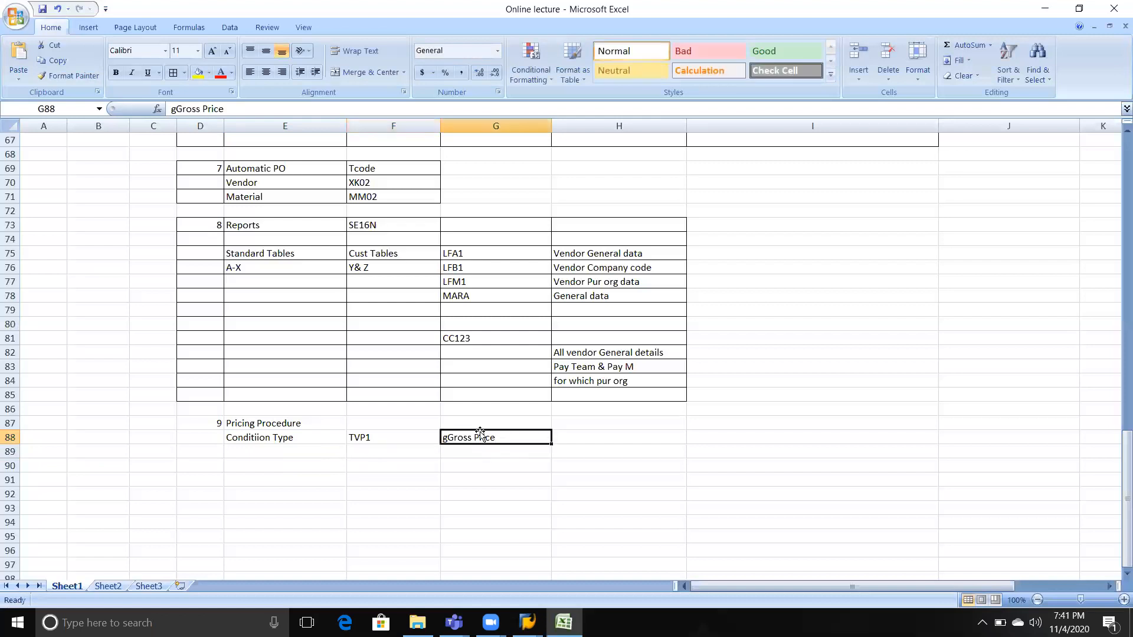
pyautogui.press('Up')
pyautogui.press('Up')
pyautogui.press('Up')
pyautogui.press('Up')
pyautogui.press('Up')
pyautogui.press('Up')
pyautogui.doubleClick(479, 435)
pyautogui.press('Home')
pyautogui.press('Delete')
pyautogui.press('Return')
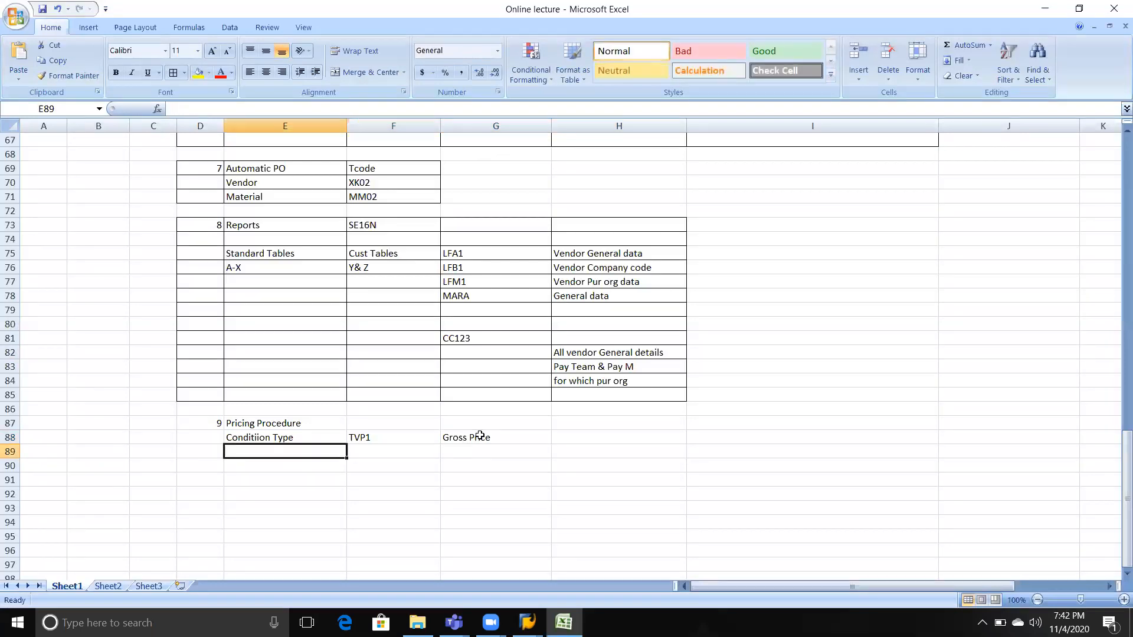
pyautogui.press('Up')
# Switch to SAP and position the condition types list at condition type RA01.
pyautogui.hotkey('alt', 'Tab')
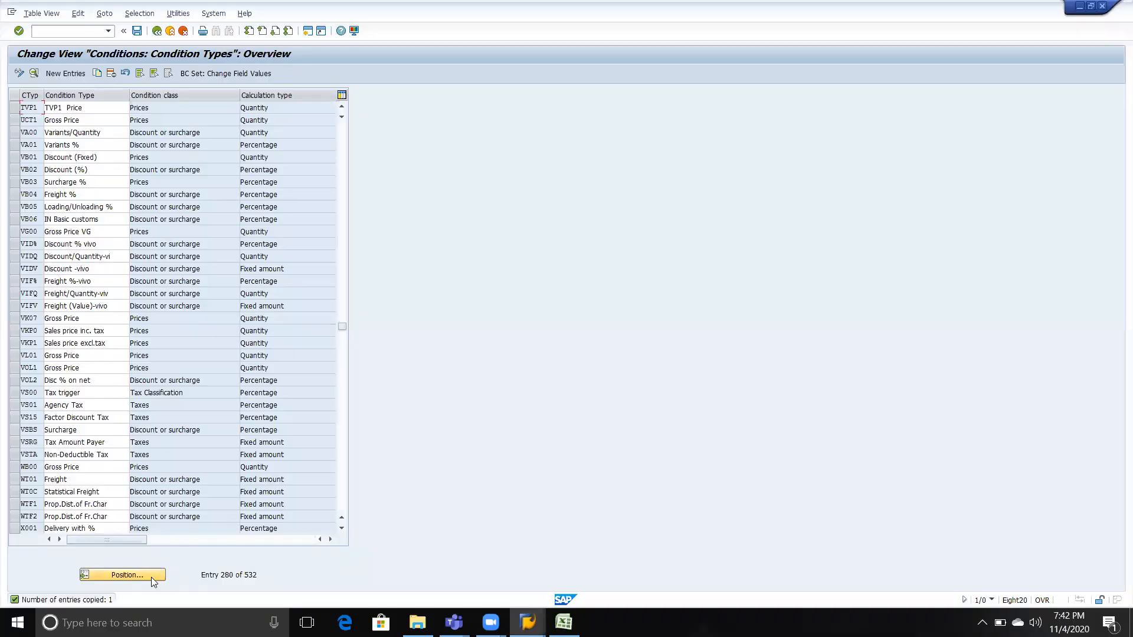
pyautogui.click(151, 576)
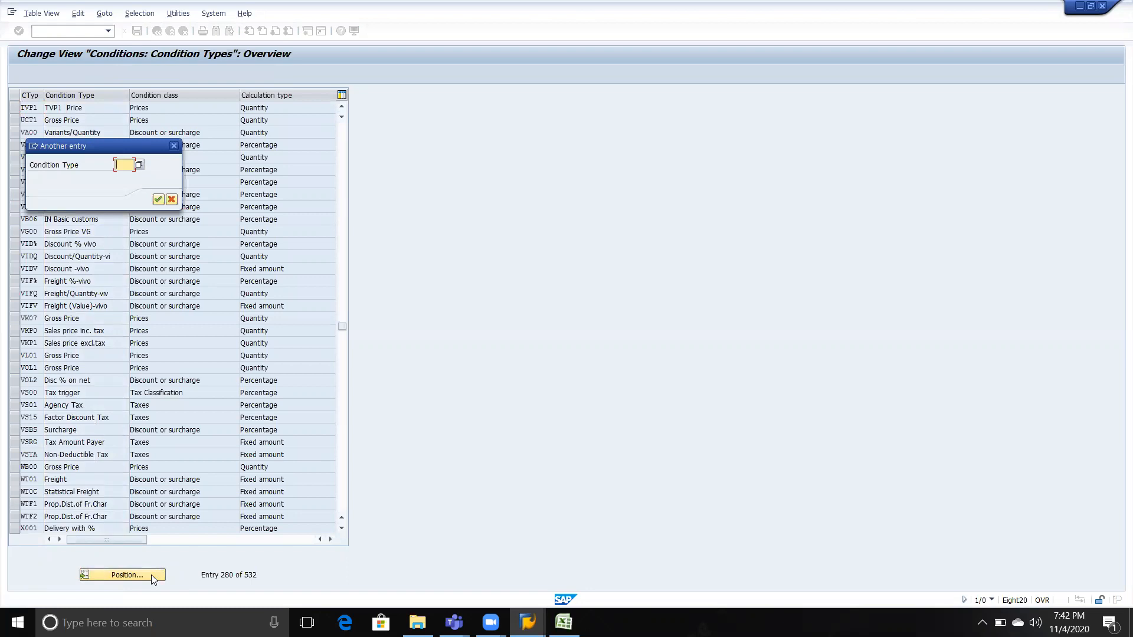
pyautogui.write('RA01')
pyautogui.press('Return')
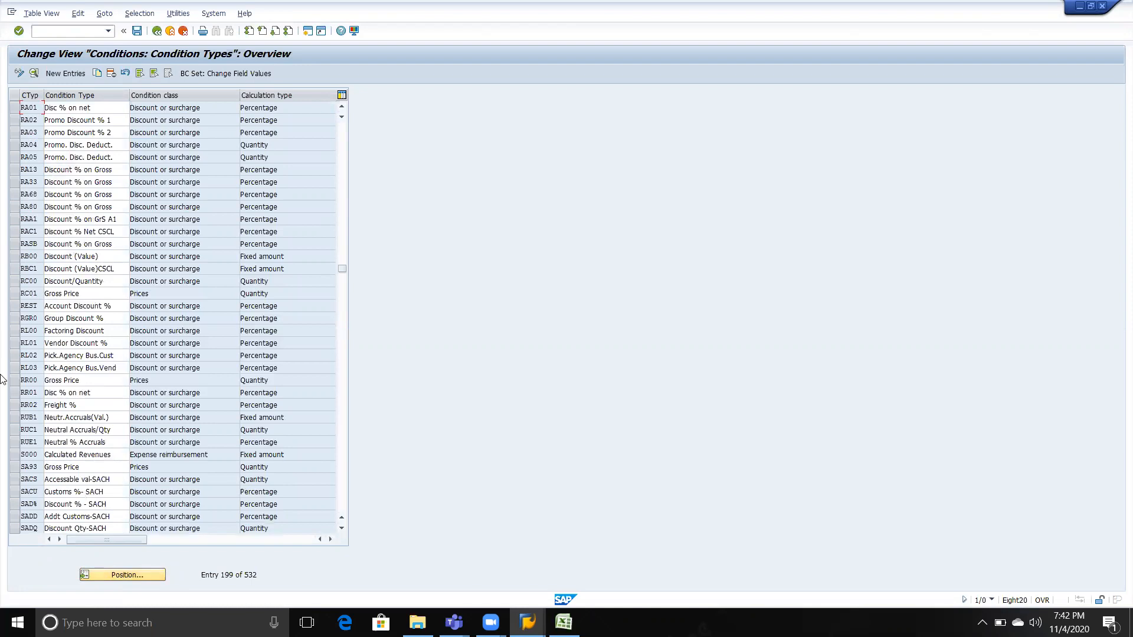
# Copy the RA01 discount condition type to a new condition type TVP2 with the description "TVP2 % on net".
pyautogui.click(67, 107)
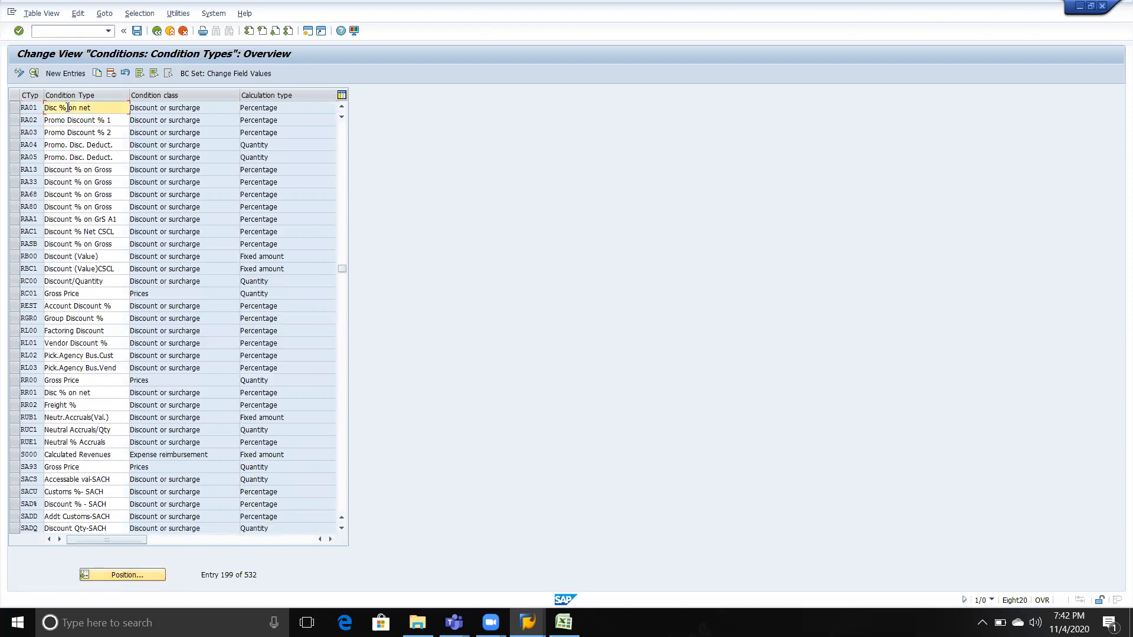
pyautogui.click(14, 110)
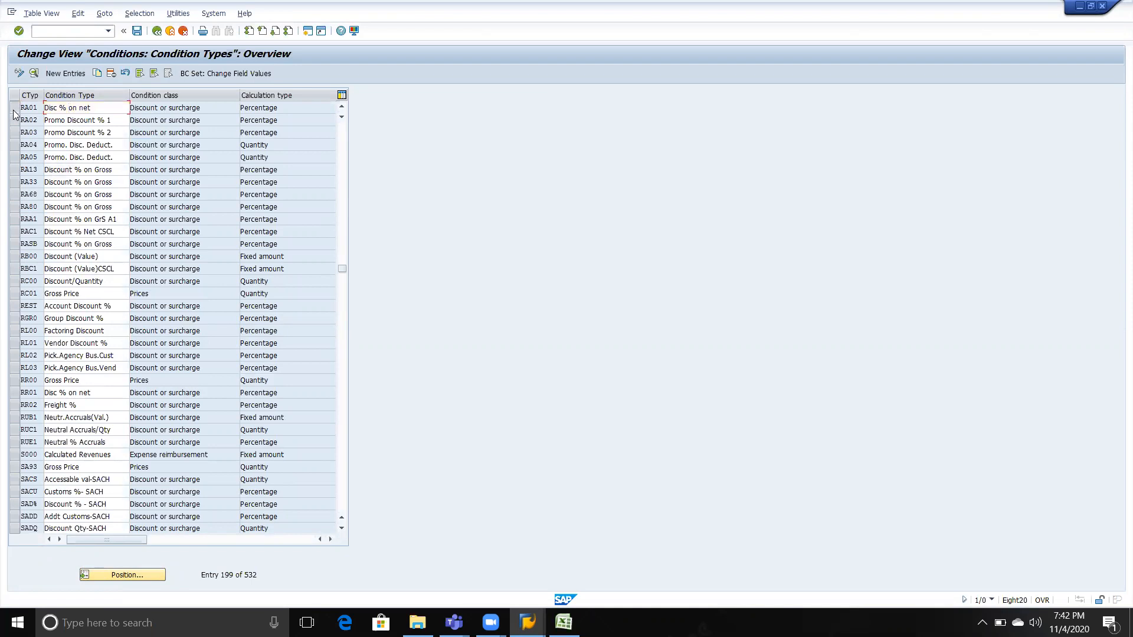
pyautogui.click(95, 72)
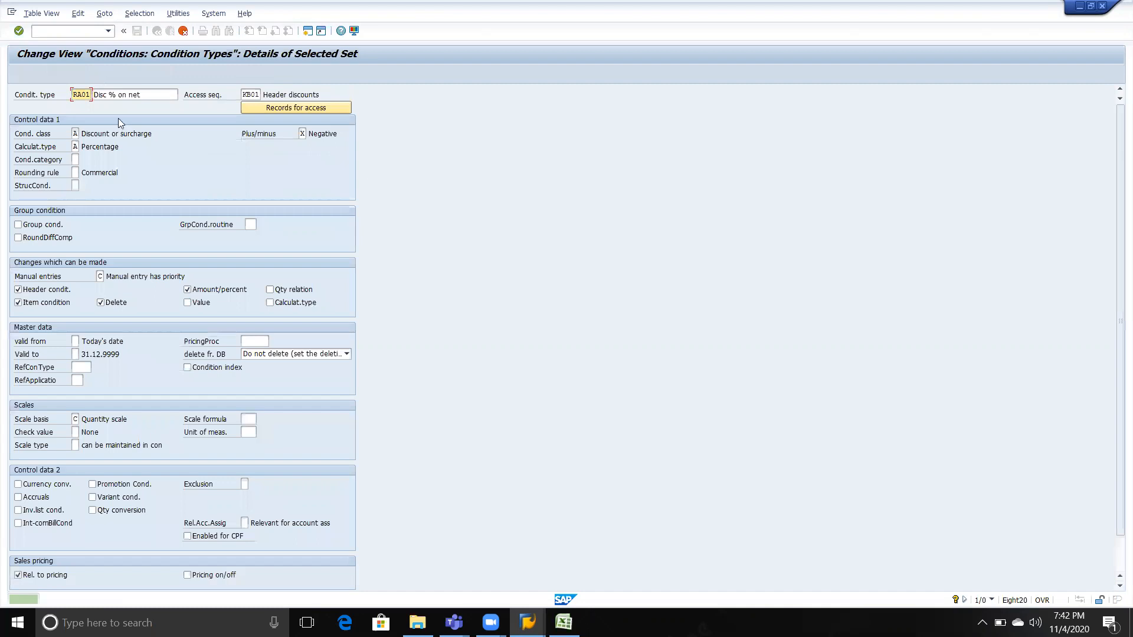
pyautogui.press('Delete')
pyautogui.press('Delete')
pyautogui.press('Delete')
pyautogui.press('Delete')
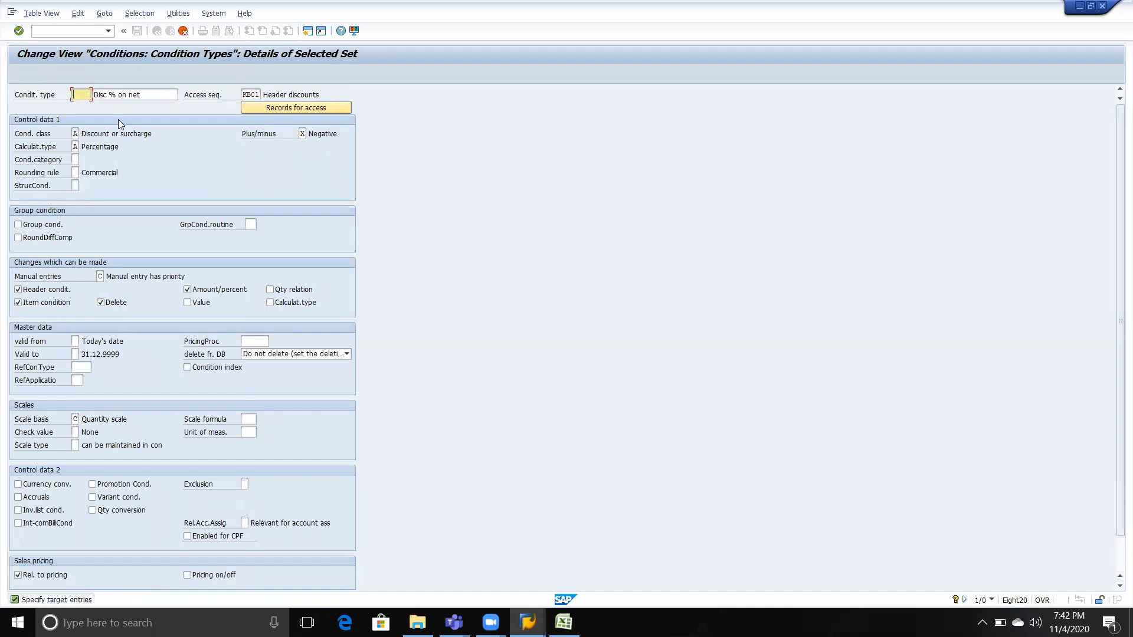
pyautogui.write('TVP1')
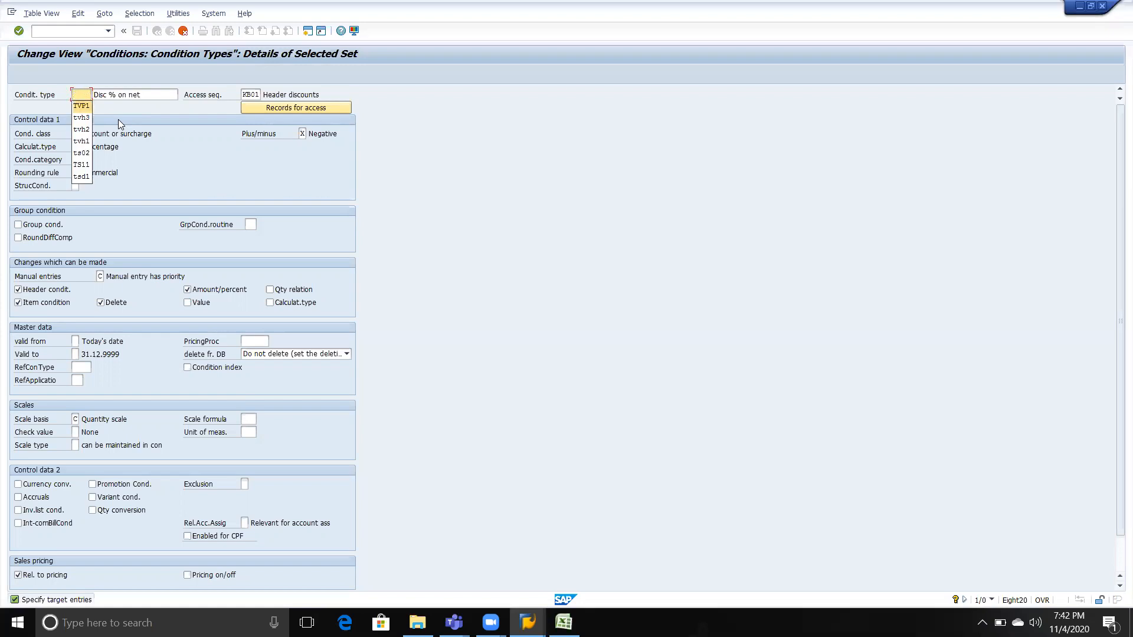
pyautogui.press('BackSpace')
pyautogui.write('2')
pyautogui.press('Tab')
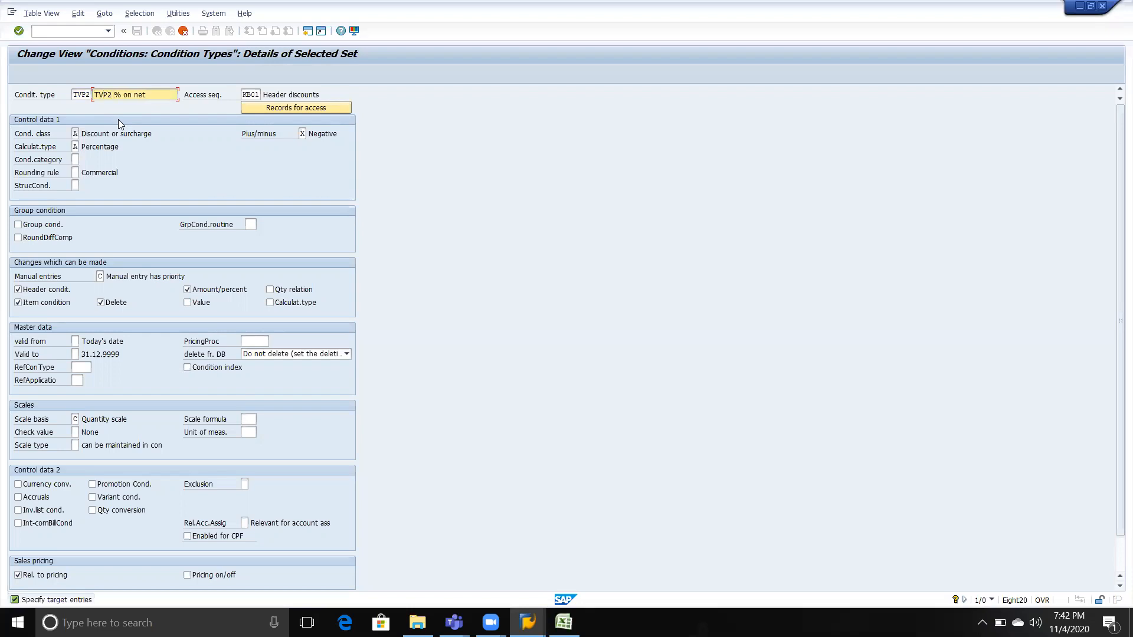
pyautogui.press('Return')
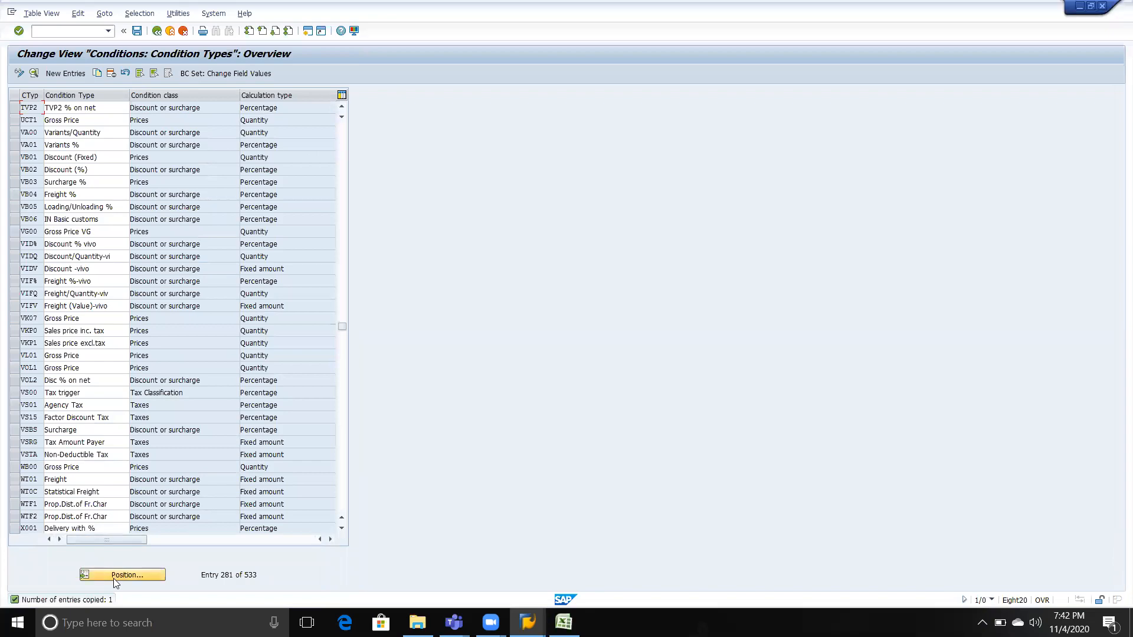
# Switch to Excel, repeat the "Conditiion Type" label in E89 and enter TVP2 in F89.
pyautogui.hotkey('alt', 'Tab')
pyautogui.press('Down')
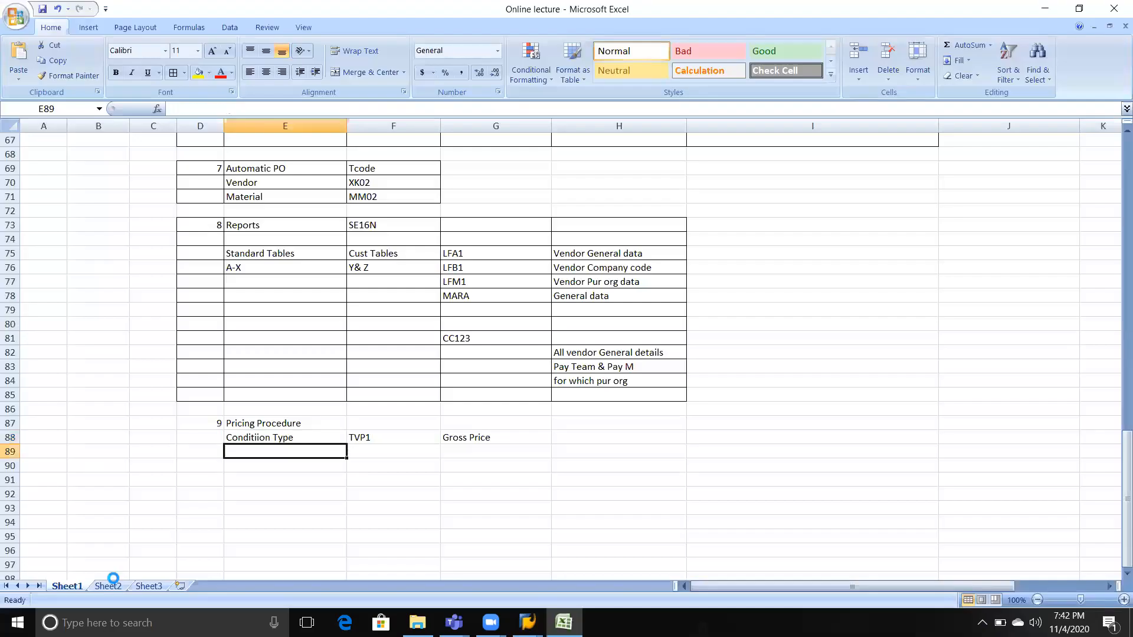
pyautogui.hotkey('ctrl', 'd')
pyautogui.press('Right')
pyautogui.write('TVP2')
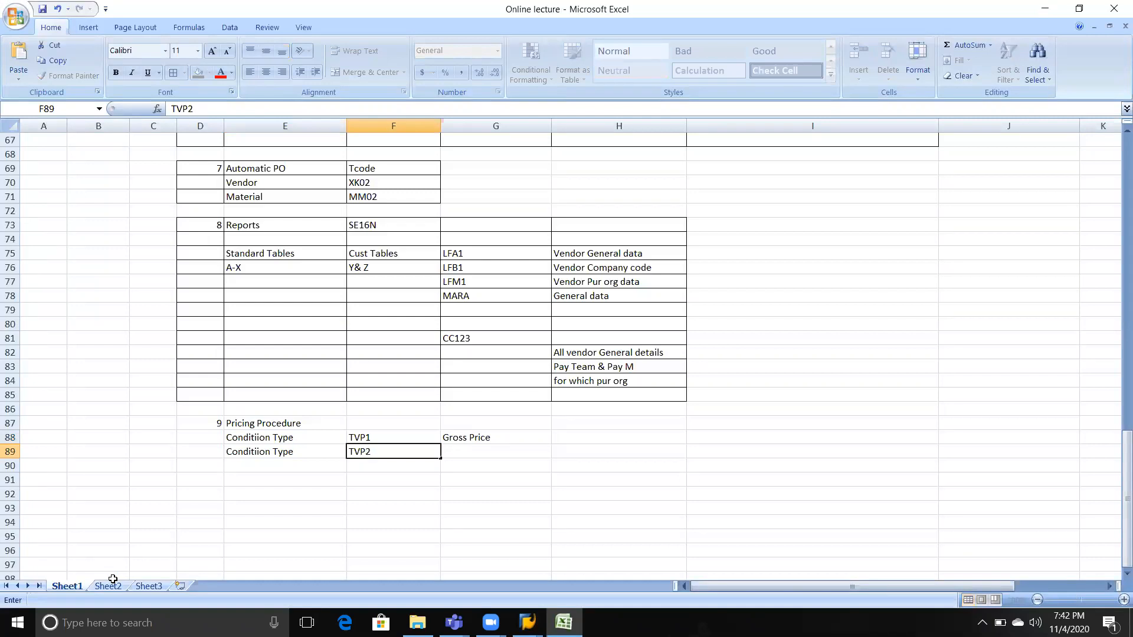
pyautogui.press('Tab')
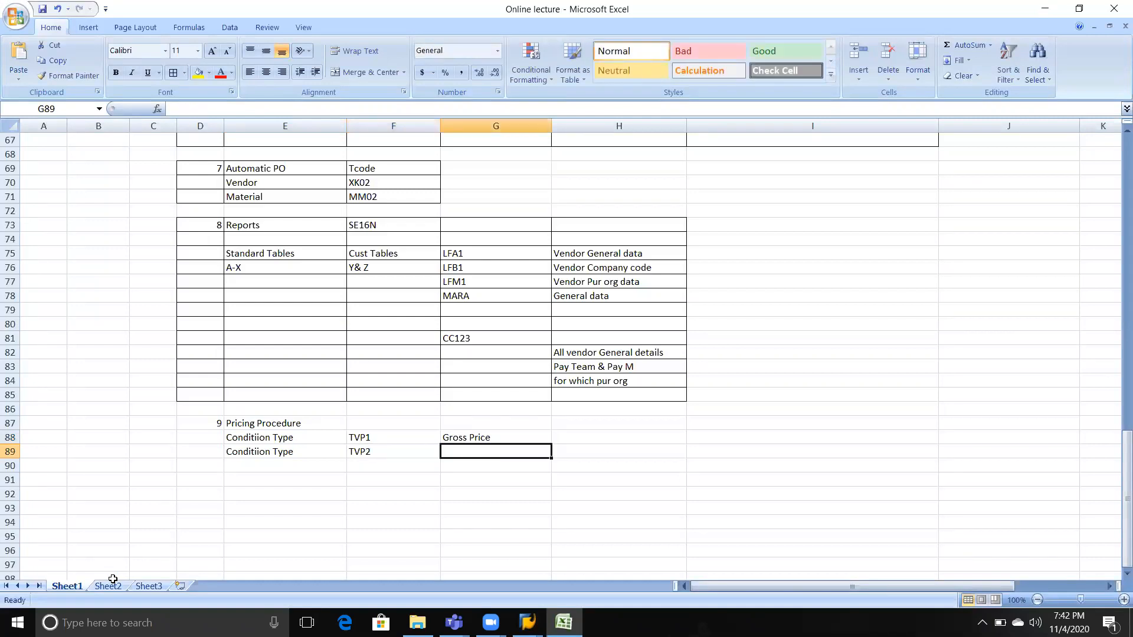
# Enter "Disc on Net" in cell G89 as the description of TVP2, replacing the mistyped text.
pyautogui.write('Gross ')
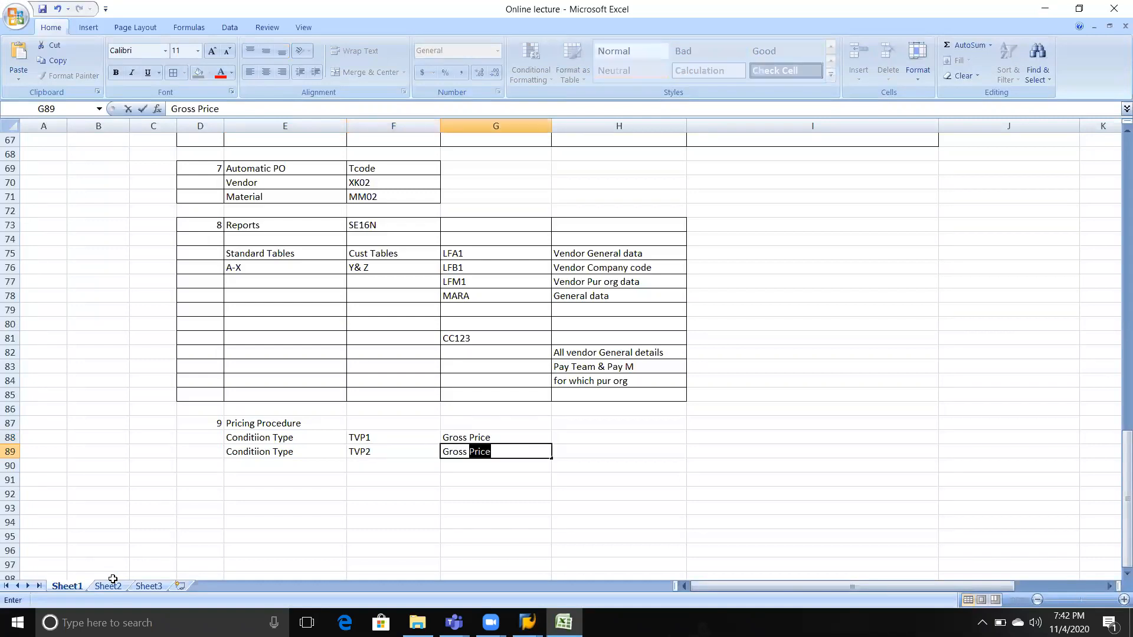
pyautogui.write('on Net')
pyautogui.press('BackSpace')
pyautogui.press('BackSpace')
pyautogui.press('BackSpace')
pyautogui.press('BackSpace')
pyautogui.press('BackSpace')
pyautogui.press('BackSpace')
pyautogui.press('BackSpace')
pyautogui.press('BackSpace')
pyautogui.press('BackSpace')
pyautogui.press('BackSpace')
pyautogui.press('BackSpace')
pyautogui.press('BackSpace')
pyautogui.write('Disc on Net')
pyautogui.press('Tab')
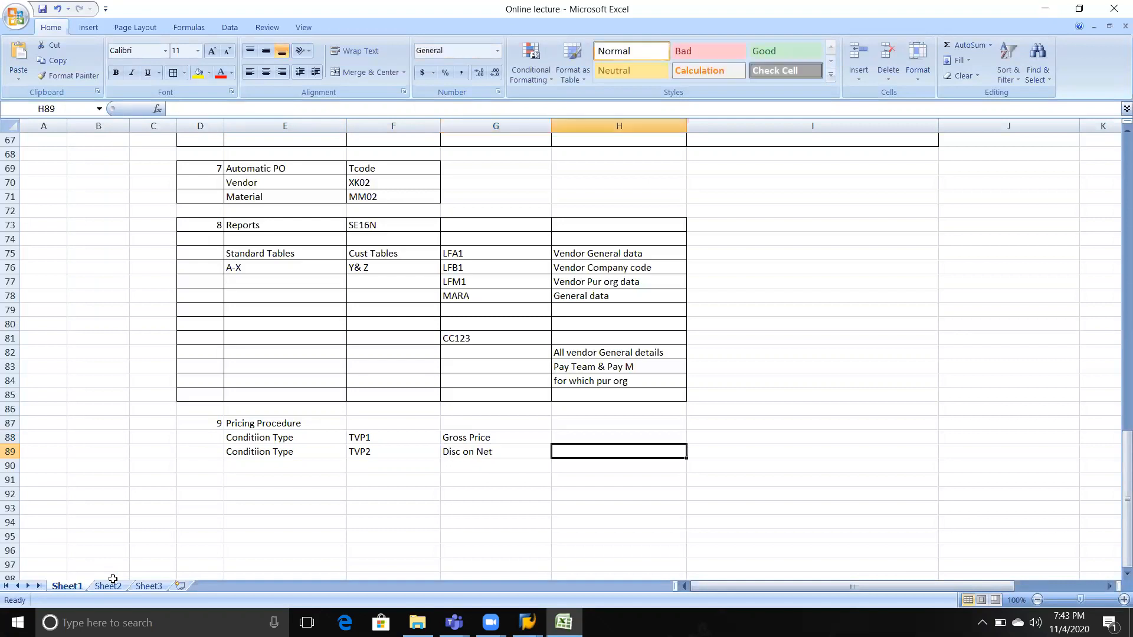
# Fill the "Conditiion Type" label down into cell E90.
pyautogui.press('Return')
pyautogui.press('Left')
pyautogui.press('Left')
pyautogui.hotkey('ctrl', 'd')
pyautogui.press('Right')
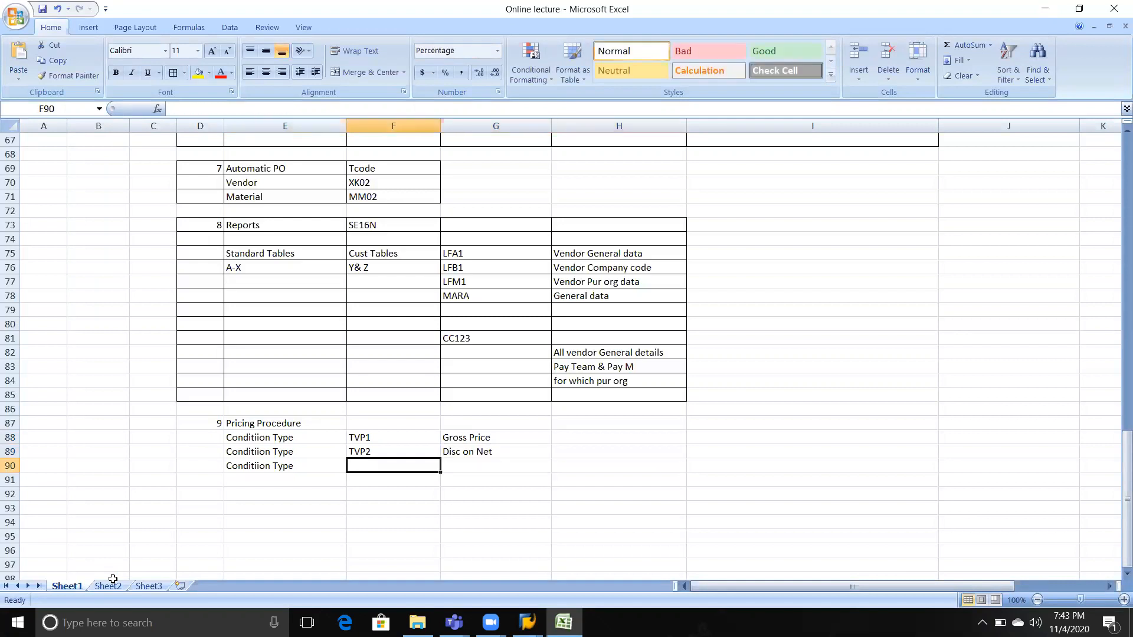
# Switch to SAP and position the condition types list at condition type RA00.
pyautogui.hotkey('alt', 'Tab')
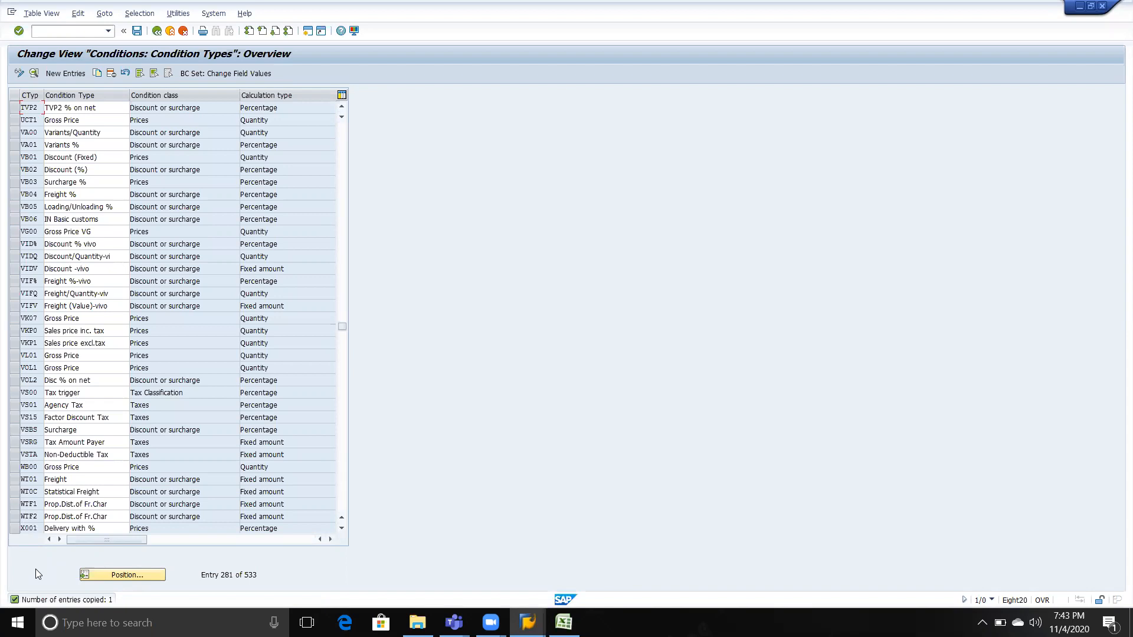
pyautogui.click(123, 575)
pyautogui.write('ra00')
pyautogui.press('Return')
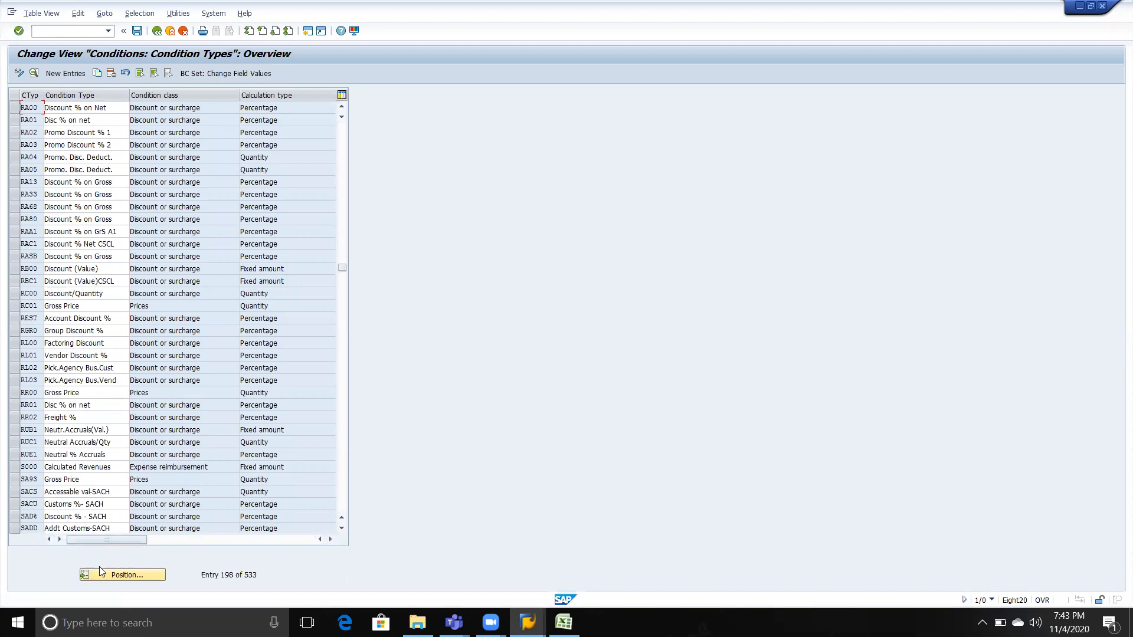
# Copy the RA00 Discount % on Net condition type to a new condition type TVP with the description "TVP3 t % on Net".
pyautogui.click(14, 108)
pyautogui.click(100, 73)
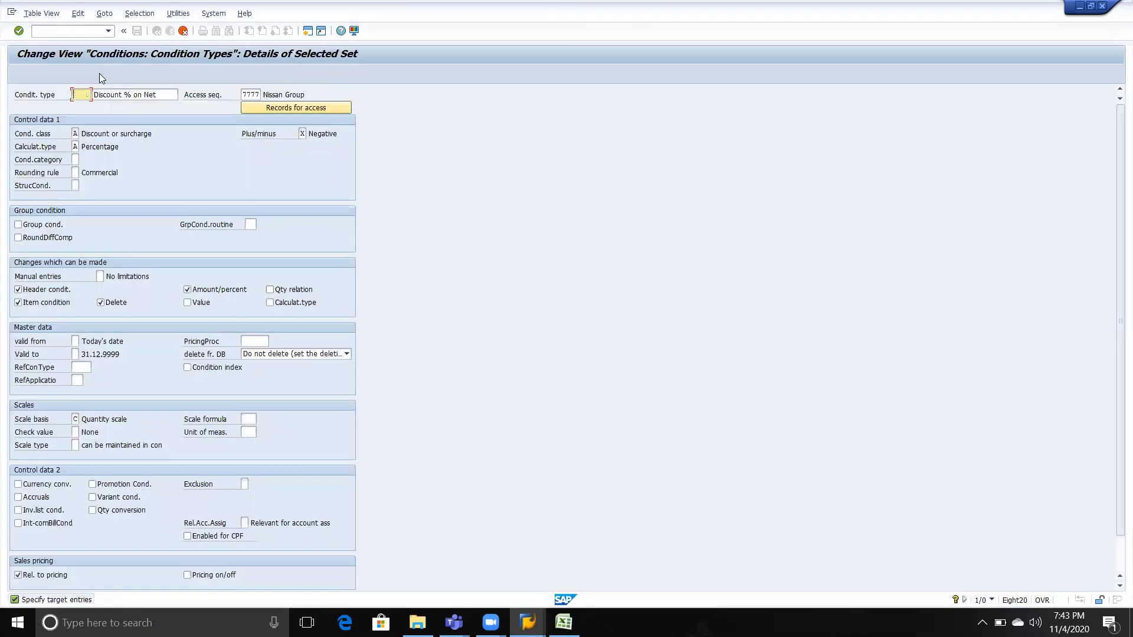
pyautogui.write('TVP2')
pyautogui.press('BackSpace')
pyautogui.press('Tab')
pyautogui.write('tb')
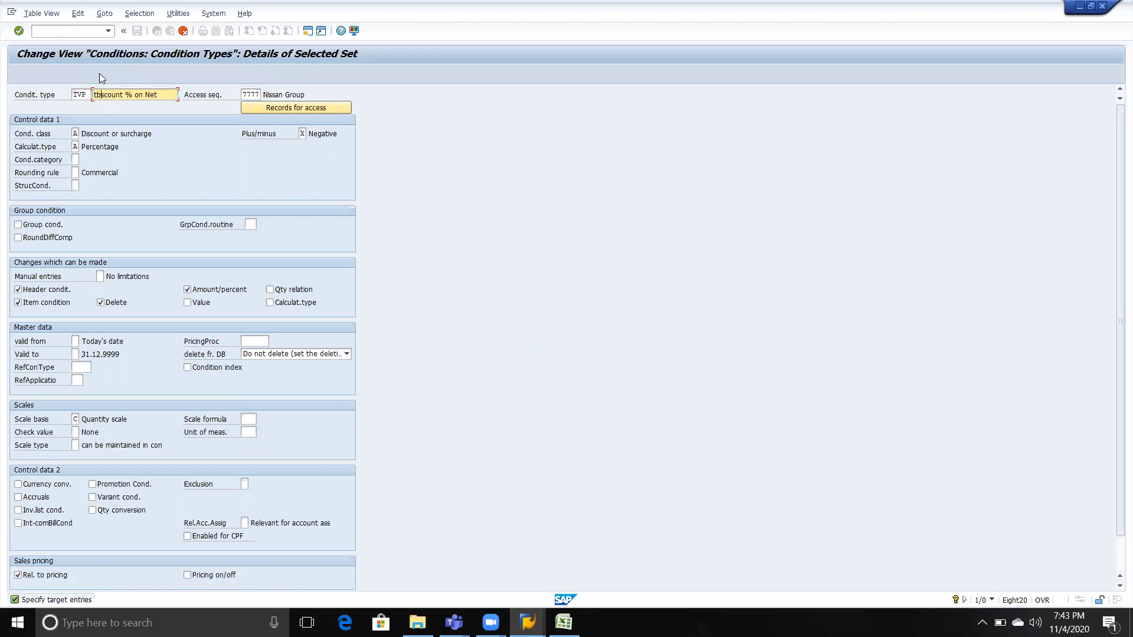
pyautogui.press('BackSpace')
pyautogui.press('BackSpace')
pyautogui.write('TVP 3')
pyautogui.press('F3')
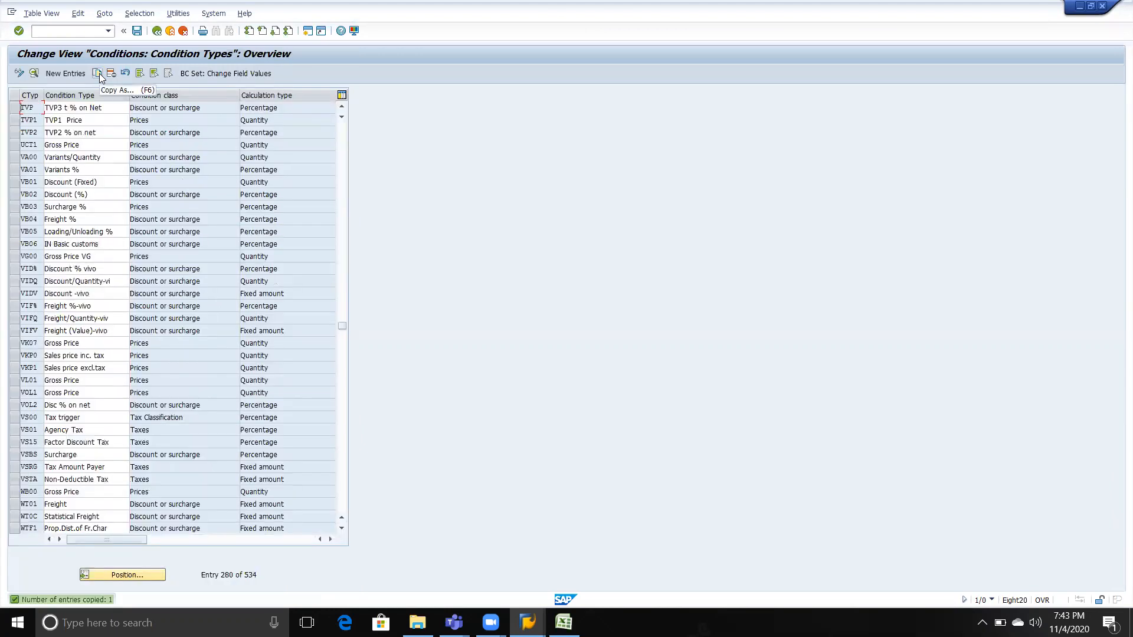
pyautogui.click(99, 73)
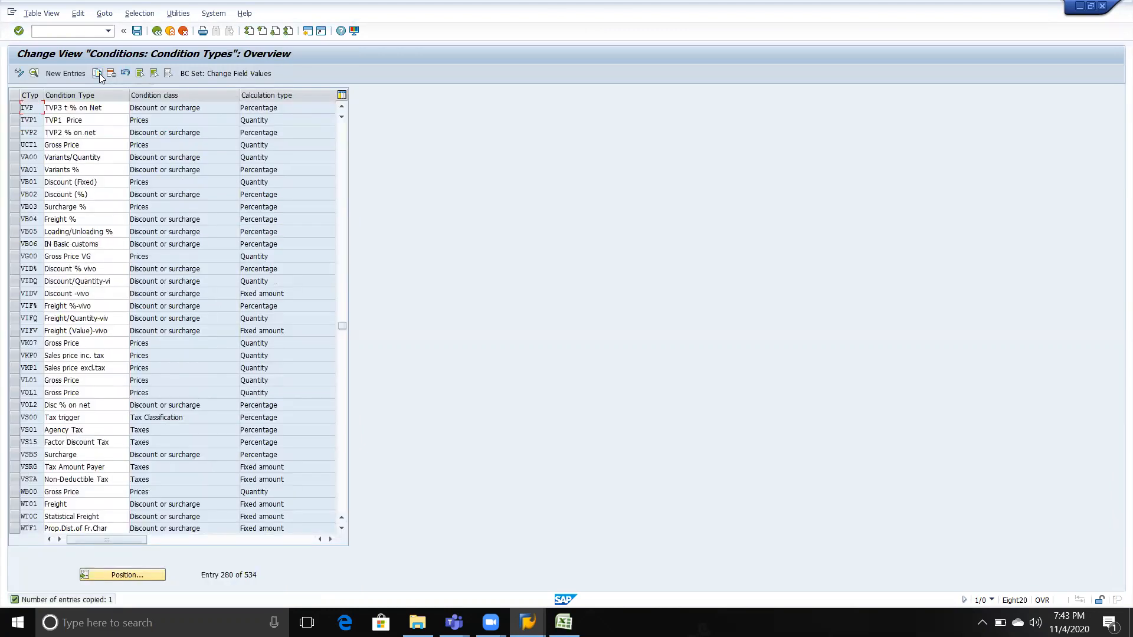
# Switch to Excel and enter TVP3 in cell F90 beside the third "Conditiion Type" label.
pyautogui.hotkey('alt', 'Tab')
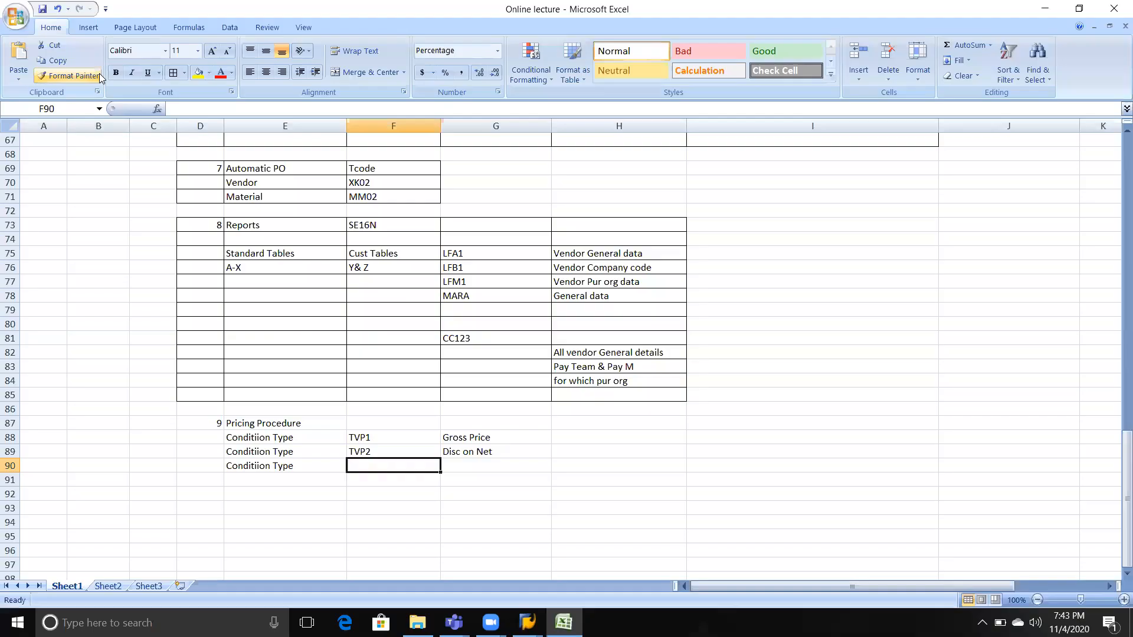
pyautogui.press('Down')
pyautogui.press('Left')
pyautogui.press('Up')
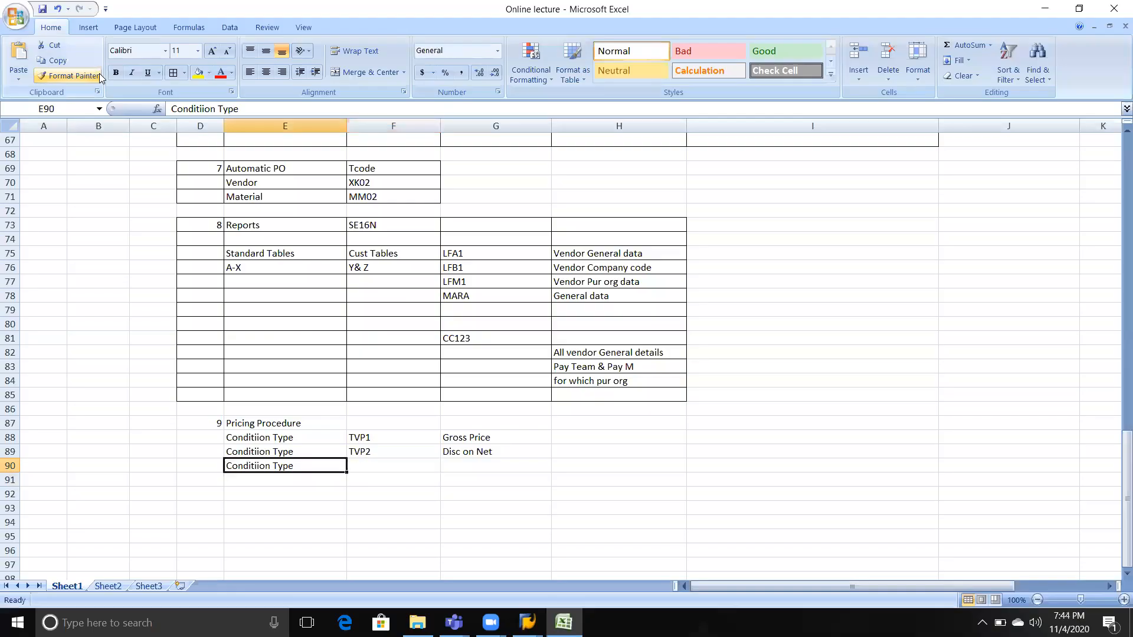
pyautogui.press('Right')
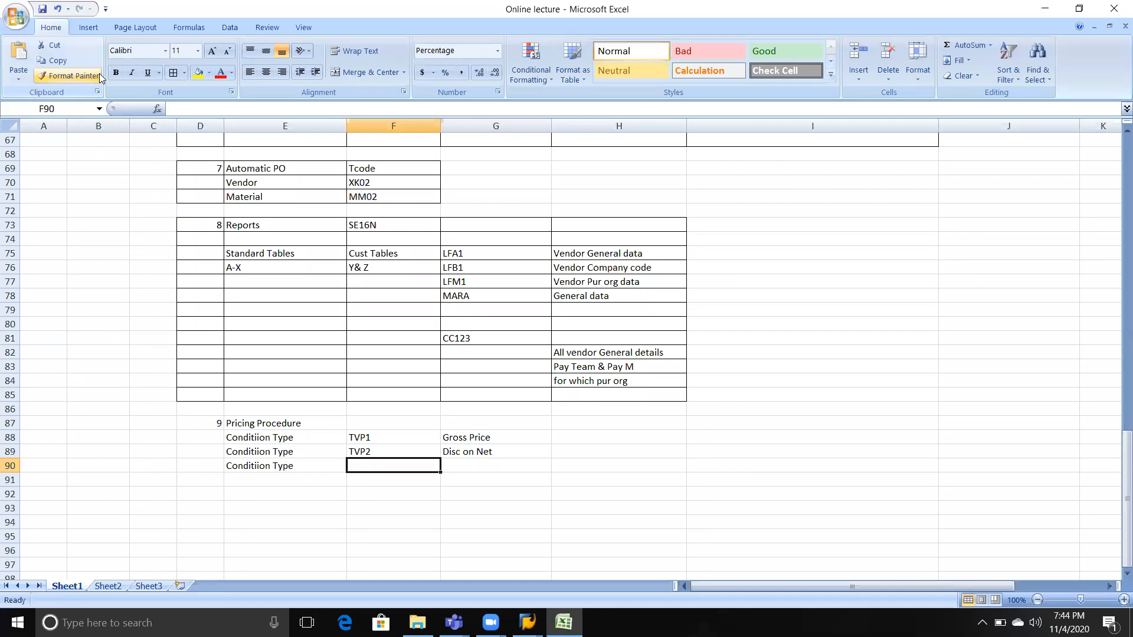
pyautogui.write('TVP')
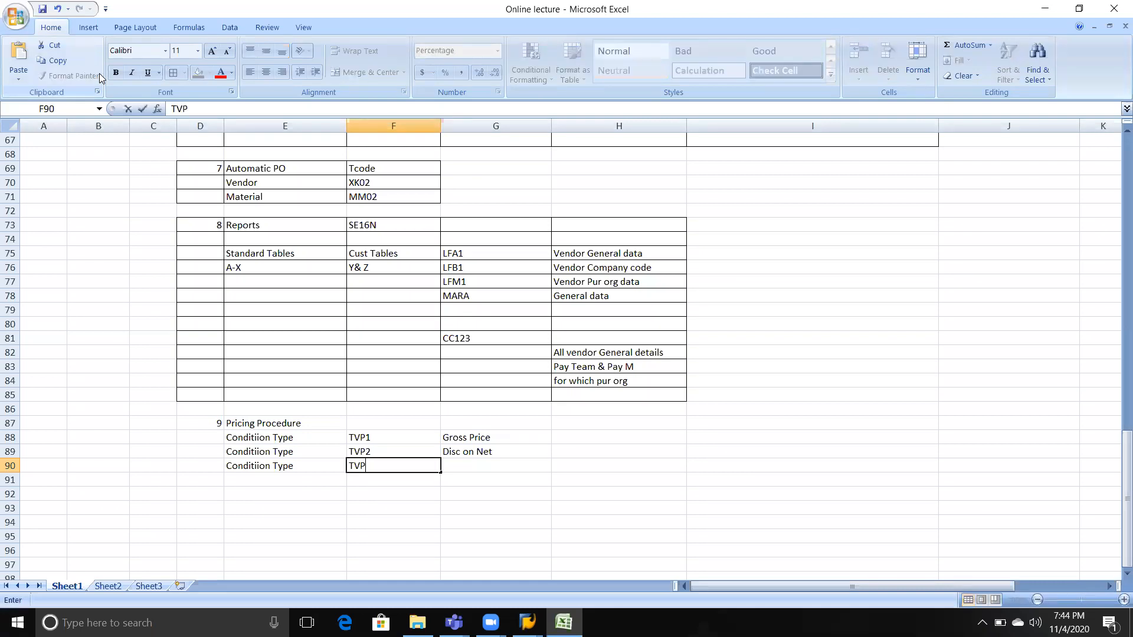
pyautogui.write('3')
pyautogui.press('Tab')
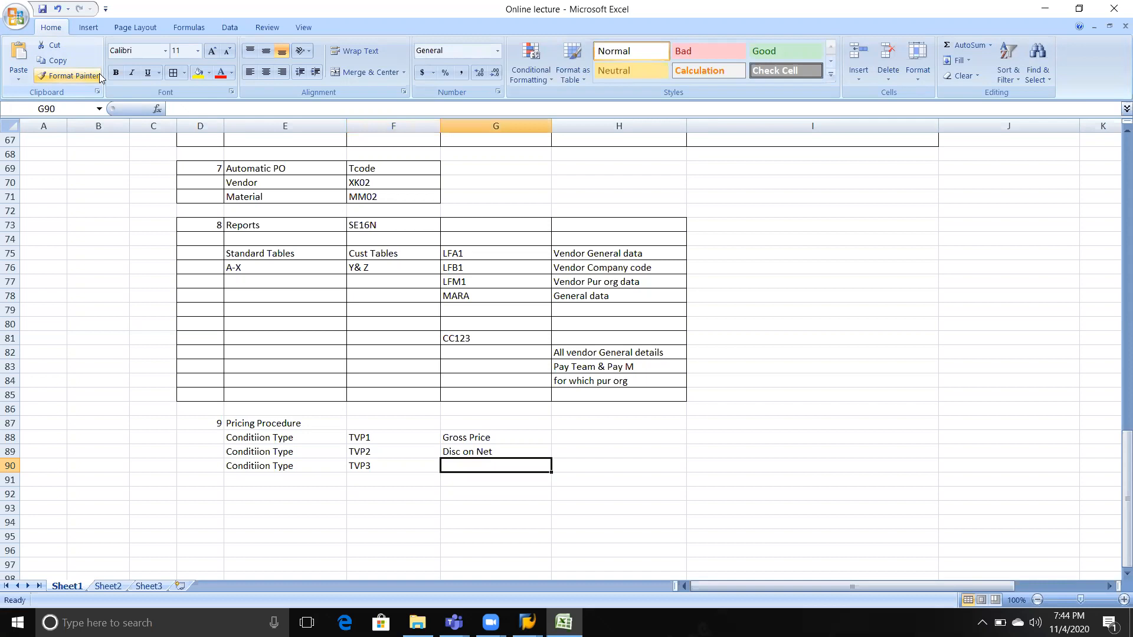
# Enter "Disc on Gross" in cell G90 as the description of TVP3.
pyautogui.write('Dis')
pyautogui.write('c on Go')
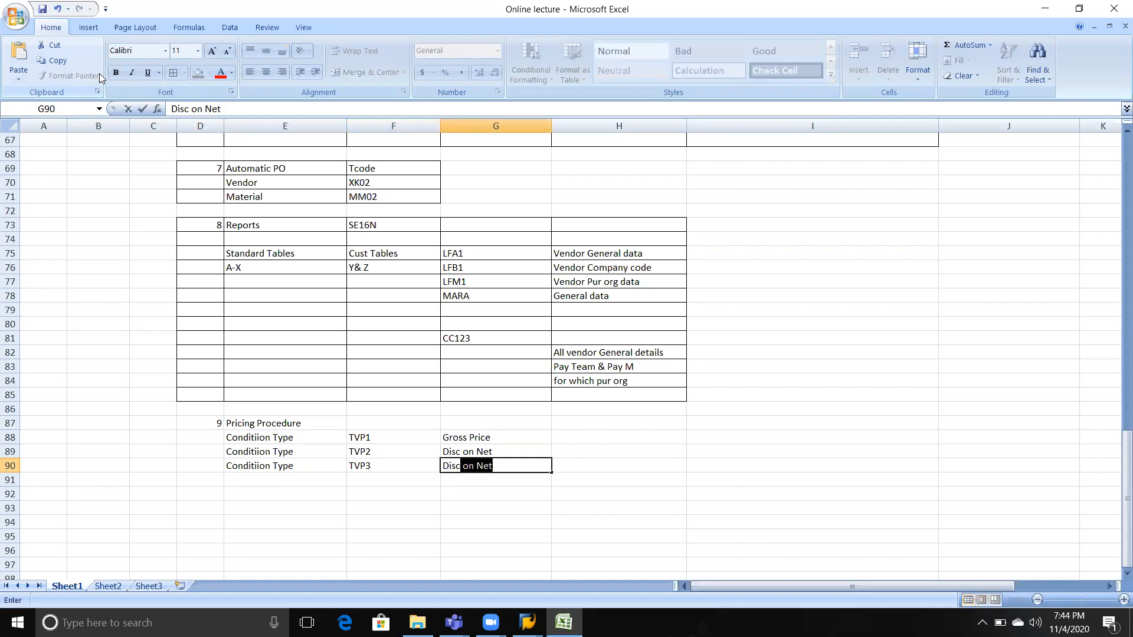
pyautogui.write('rss')
pyautogui.press('BackSpace')
pyautogui.press('BackSpace')
pyautogui.press('BackSpace')
pyautogui.press('BackSpace')
pyautogui.write('ross')
pyautogui.press('Return')
pyautogui.press('Left')
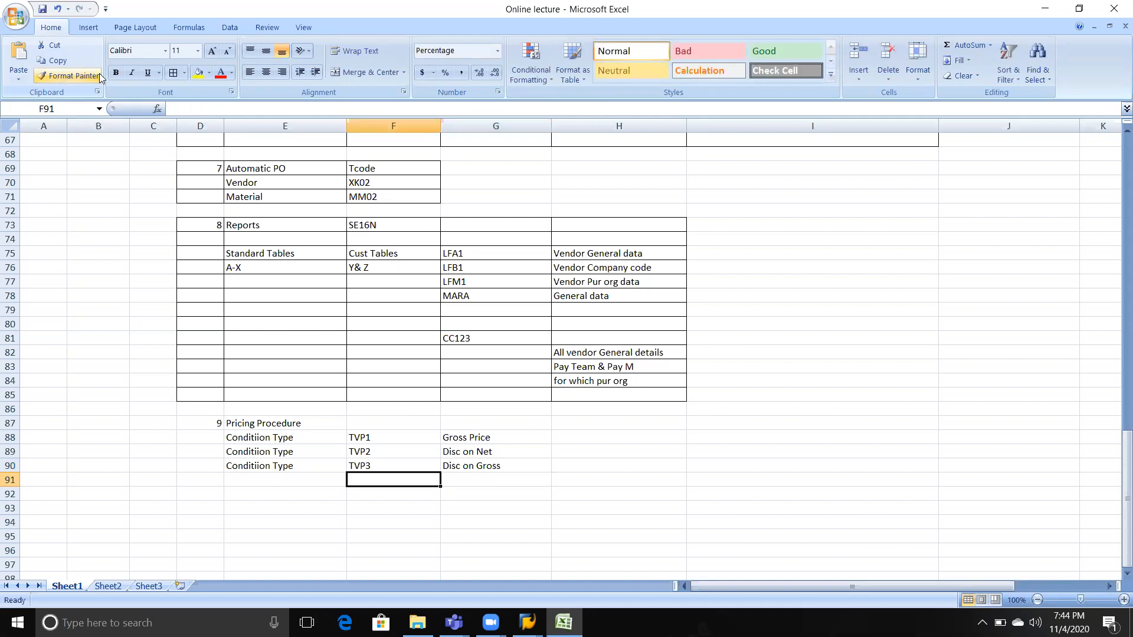
pyautogui.press('Up')
pyautogui.press('Up')
pyautogui.press('Up')
pyautogui.press('Right')
pyautogui.press('Up')
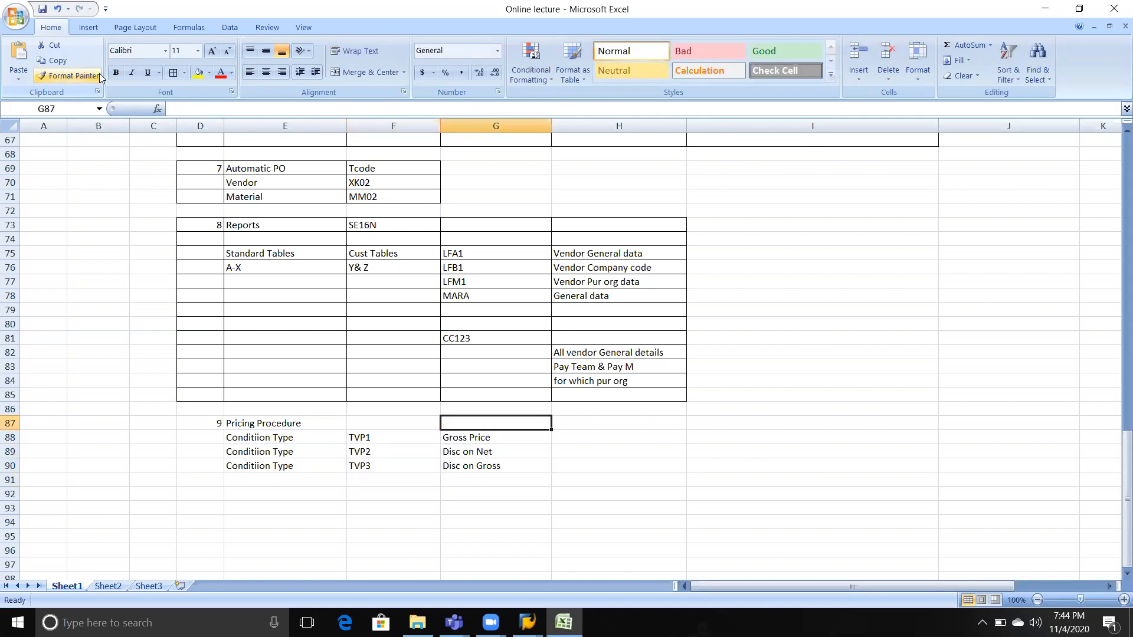
pyautogui.press('Down')
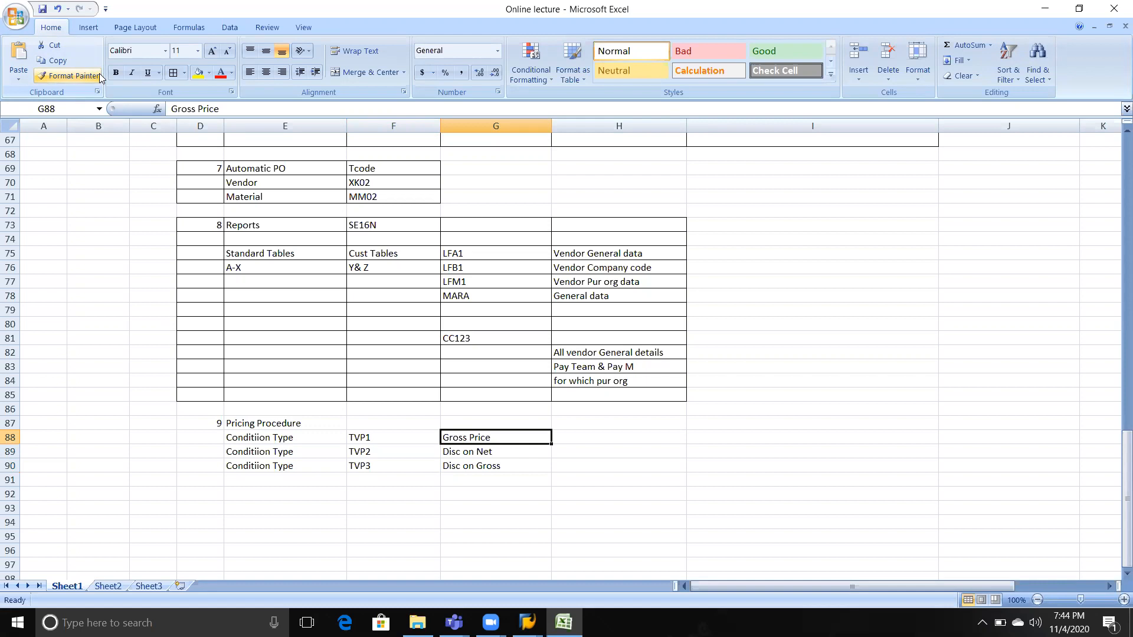
pyautogui.press('Left')
pyautogui.press('Left')
pyautogui.press('Down')
pyautogui.press('Down')
pyautogui.press('Up')
pyautogui.press('Up')
pyautogui.press('Down')
pyautogui.press('Down')
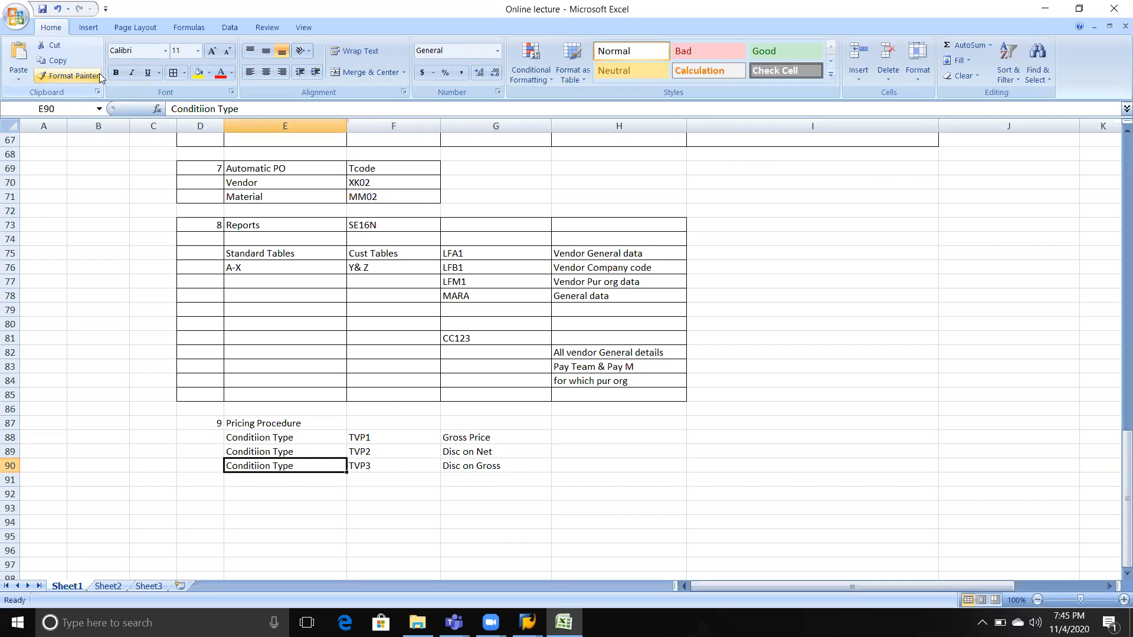
pyautogui.press('Up')
pyautogui.press('Up')
pyautogui.press('Down')
pyautogui.press('Down')
pyautogui.press('Down')
pyautogui.press('Left')
pyautogui.press('Left')
pyautogui.press('Right')
pyautogui.press('Up')
pyautogui.press('Up')
pyautogui.press('Up')
pyautogui.press('Down')
pyautogui.press('Down')
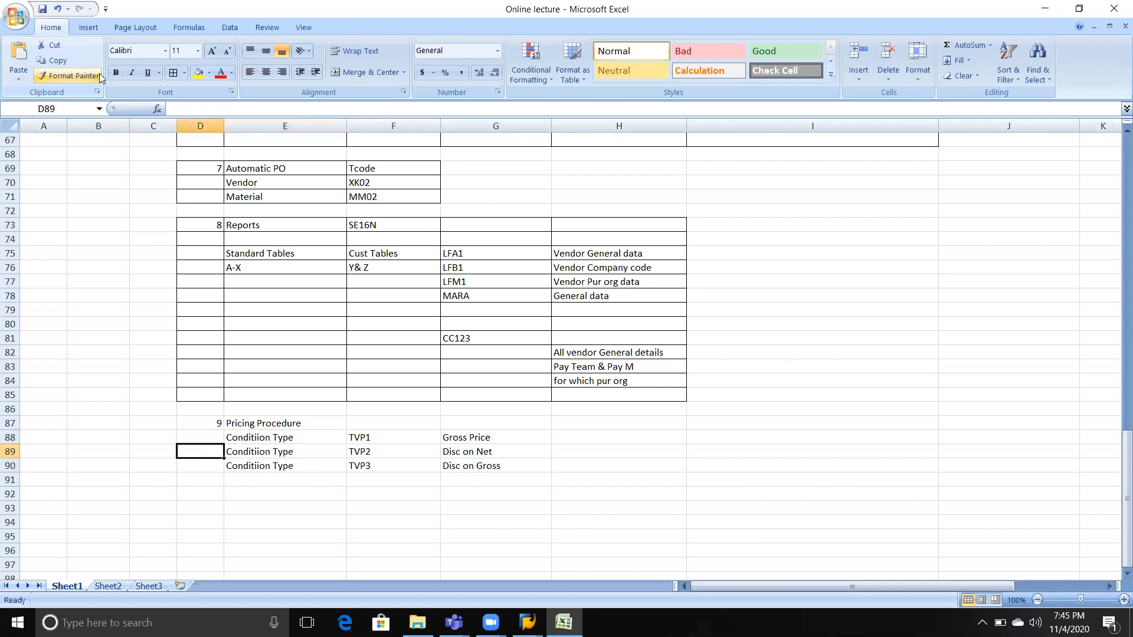
# Number the pricing procedure notes with 1 in D88 for the condition types and 2 in D92.
pyautogui.press('Up')
pyautogui.press('Up')
pyautogui.write('1')
pyautogui.press('Down')
pyautogui.press('Down')
pyautogui.press('Down')
pyautogui.press('Down')
pyautogui.write('2')
# Enter "Cal Scema" in cell E92 as the second item of the pricing procedure notes.
pyautogui.press('Right')
pyautogui.write('Va')
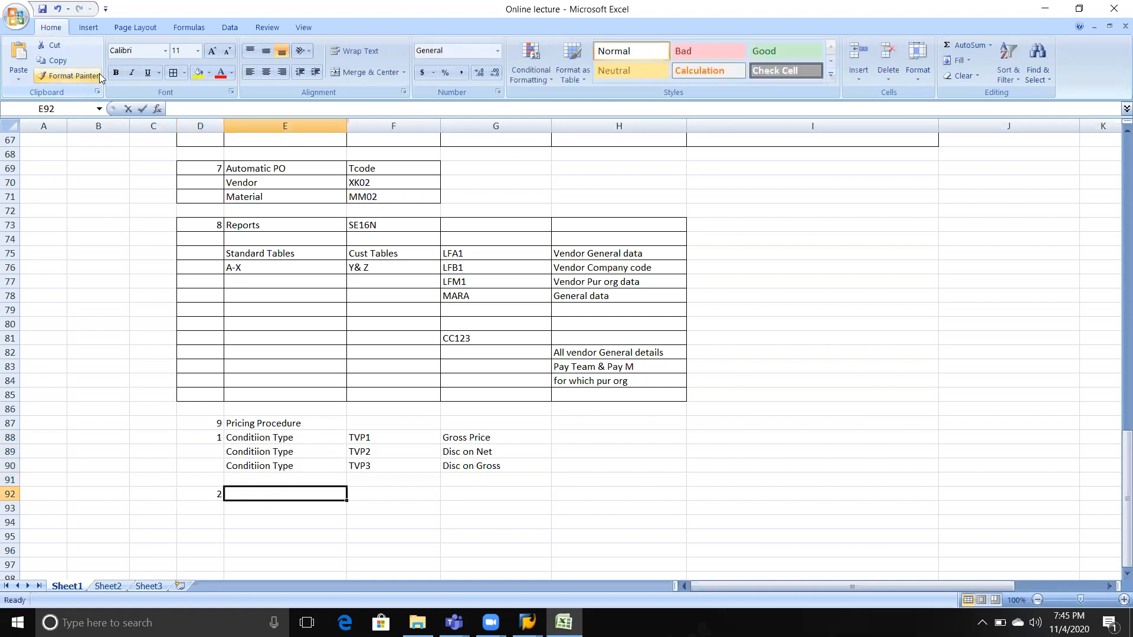
pyautogui.press('BackSpace')
pyautogui.press('BackSpace')
pyautogui.write('Cal Scema')
pyautogui.press('Right')
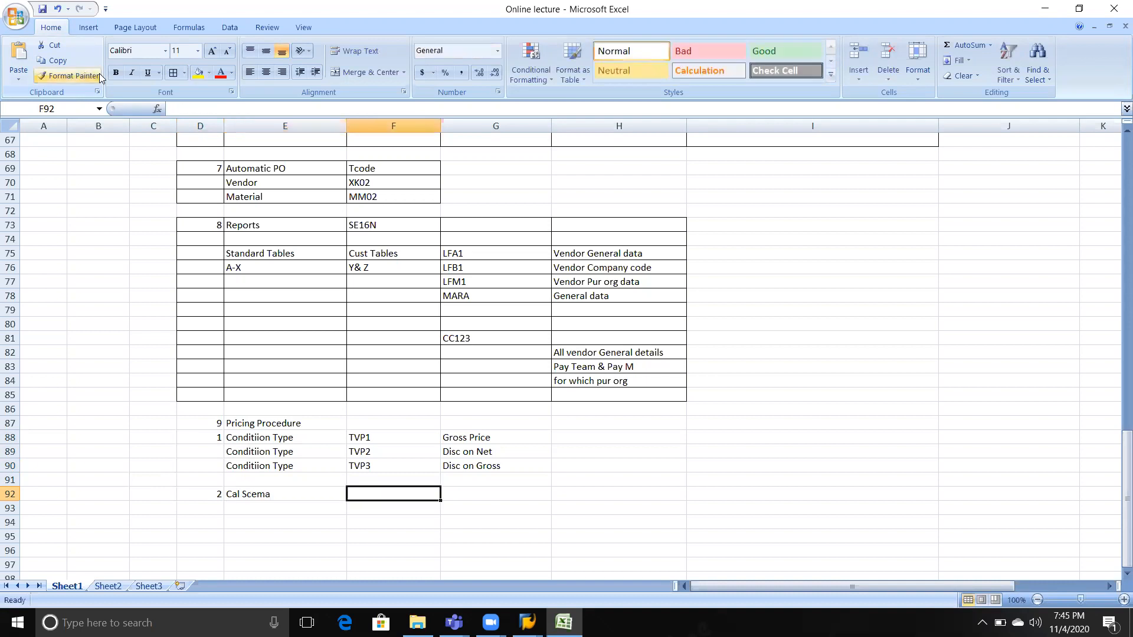
# Switch to SAP, confirm the customizing request for the saved condition types, and return to the implementation guide.
pyautogui.press('Down')
pyautogui.press('Left')
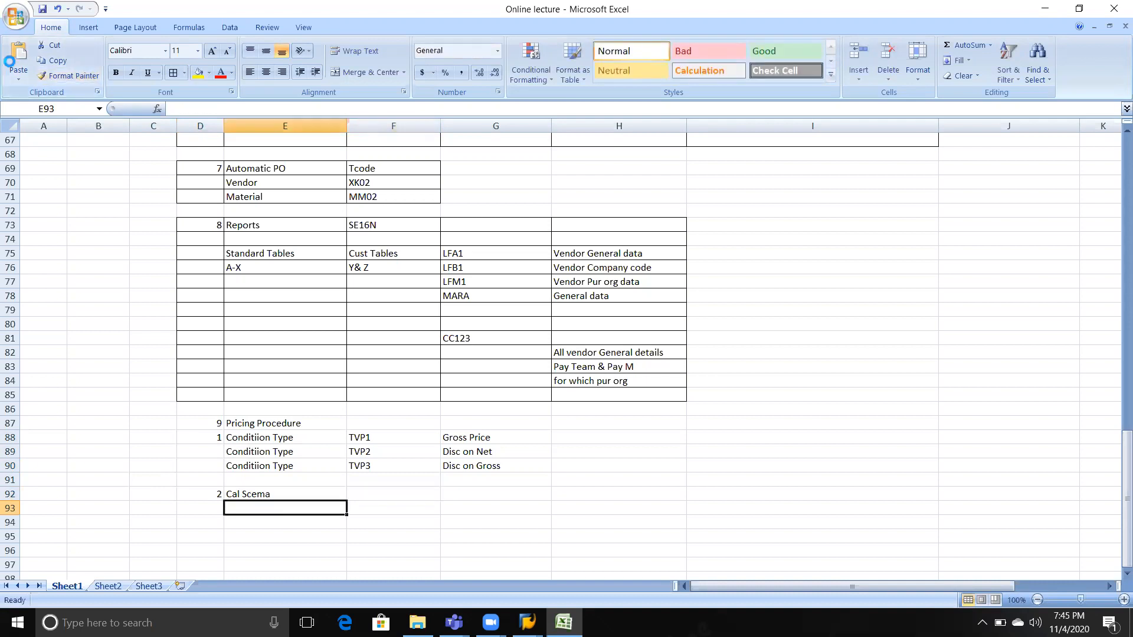
pyautogui.hotkey('alt', 'Tab')
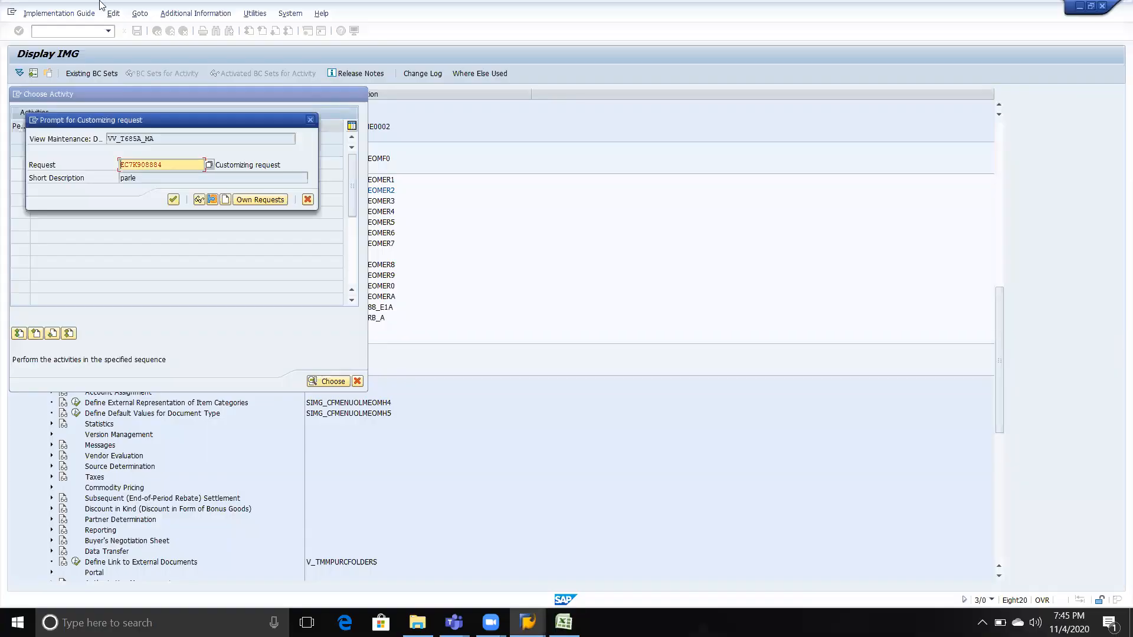
pyautogui.click(173, 200)
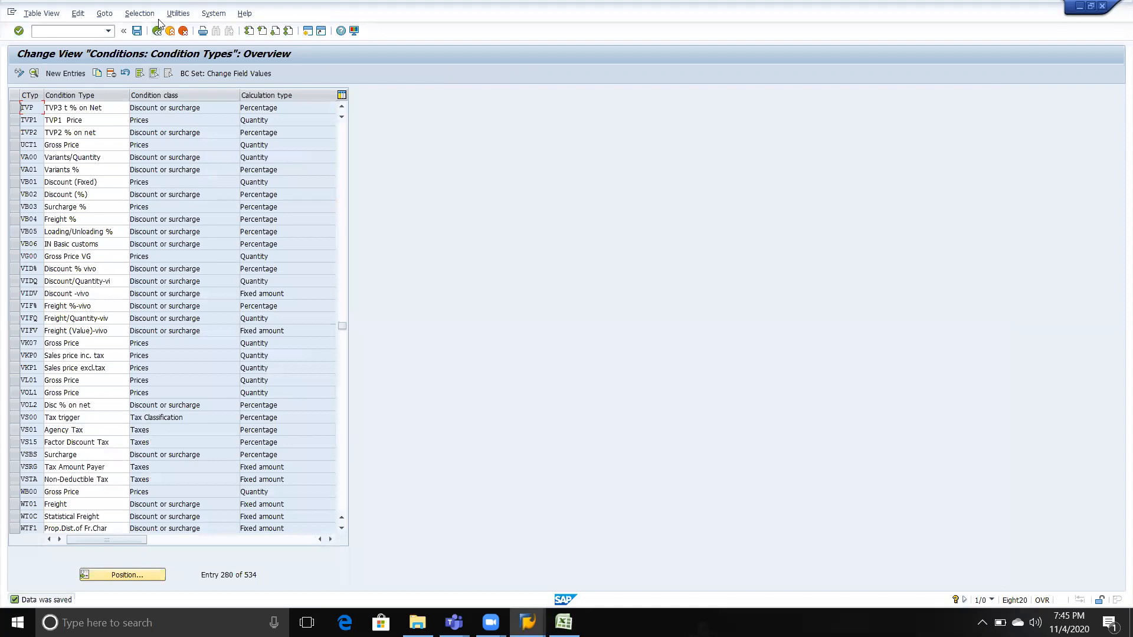
pyautogui.click(157, 31)
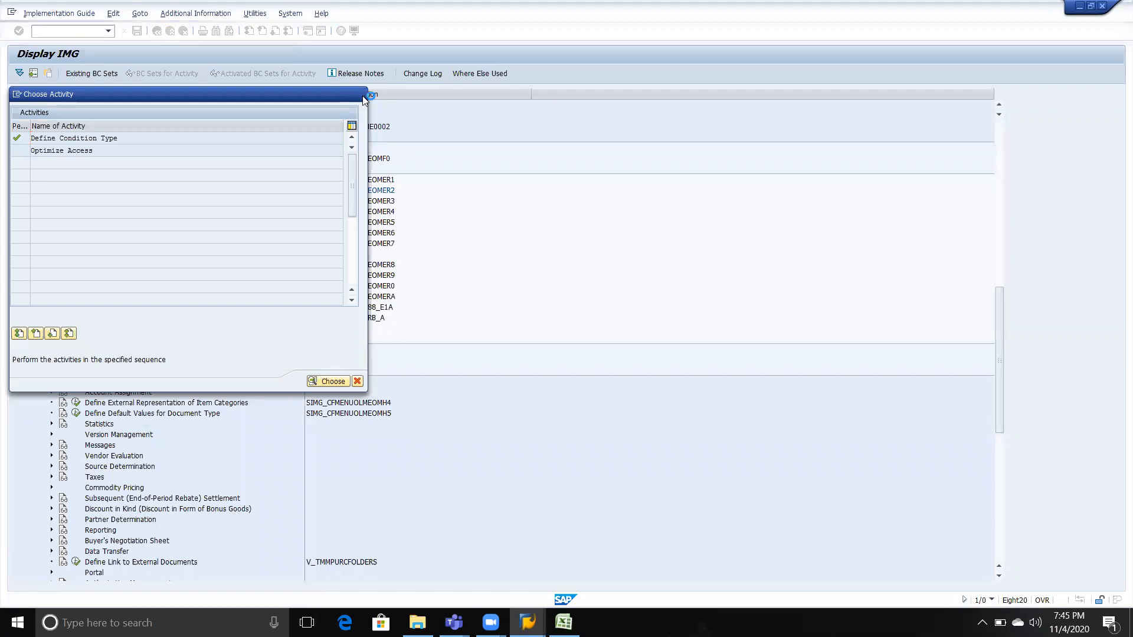
pyautogui.click(363, 97)
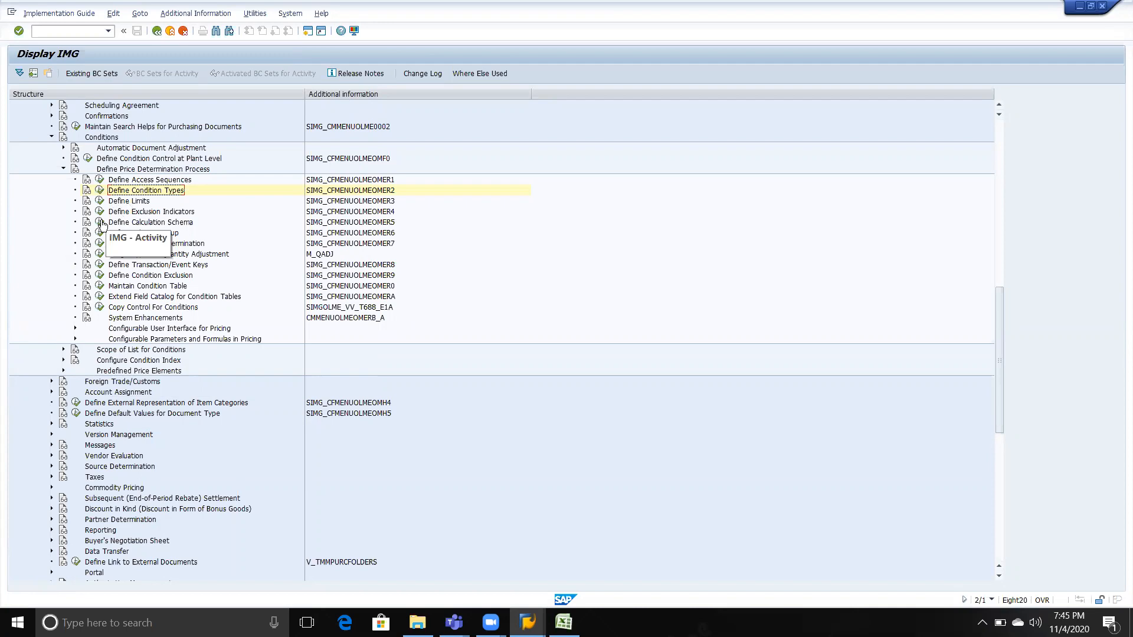
# Compare the third condition type in the Excel notes with the SAP condition types list, positioning the list at TVP.
pyautogui.hotkey('alt', 'Tab')
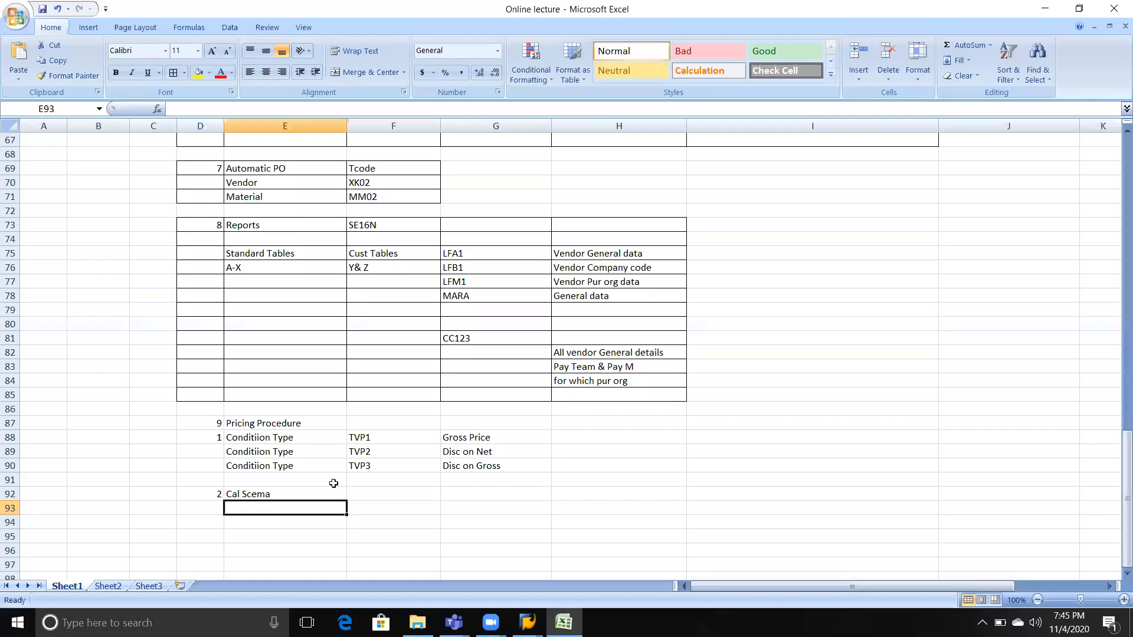
pyautogui.click(376, 468)
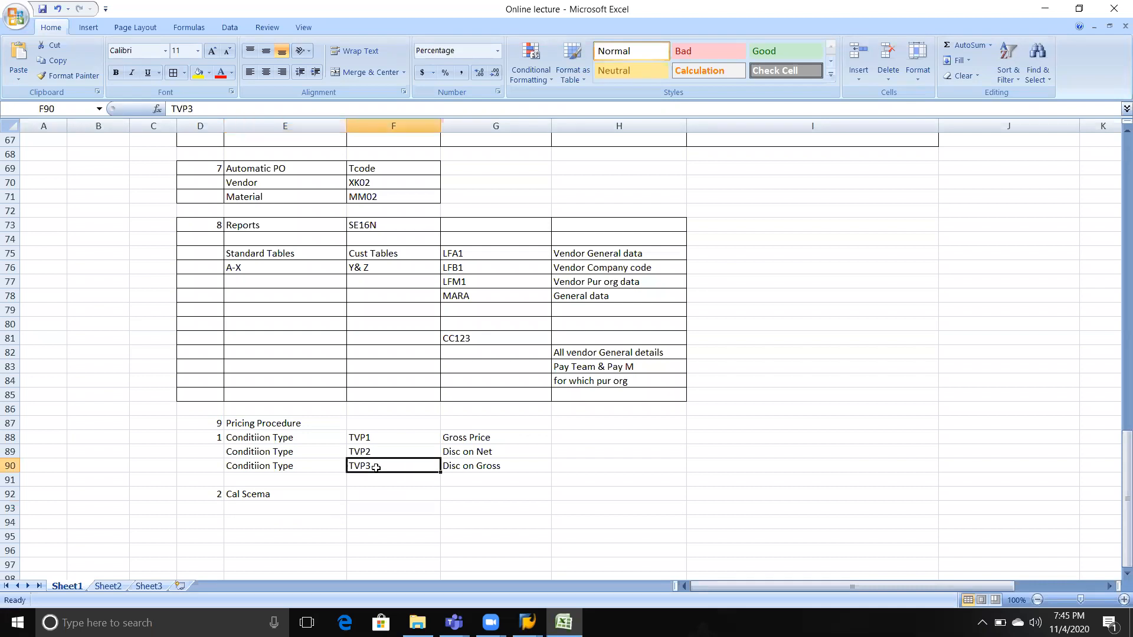
pyautogui.hotkey('alt', 'Tab')
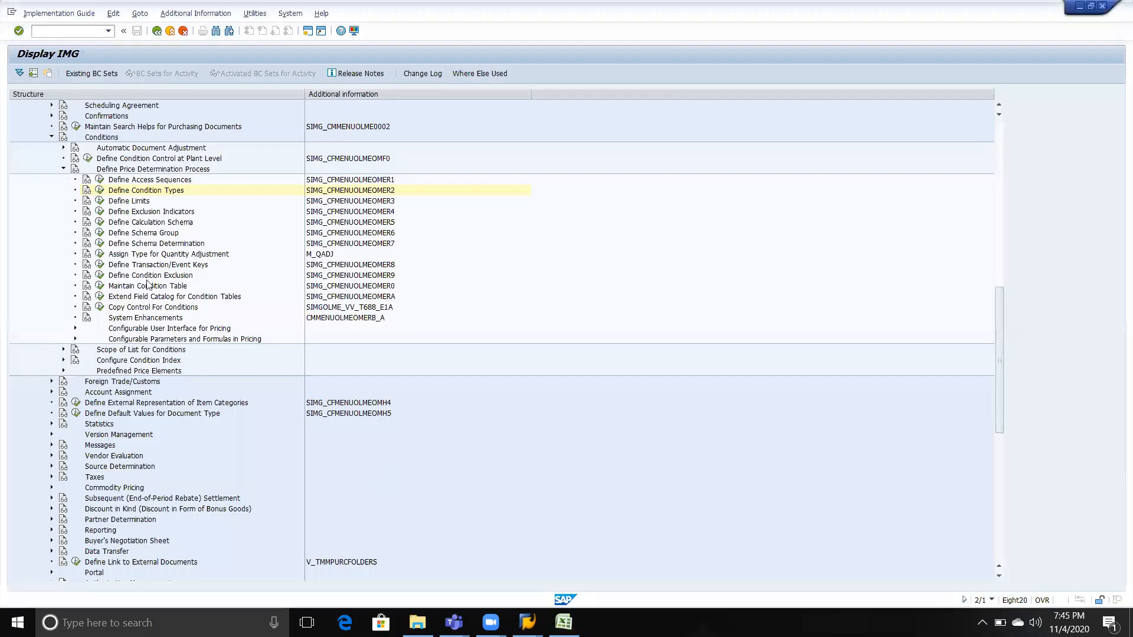
pyautogui.click(101, 191)
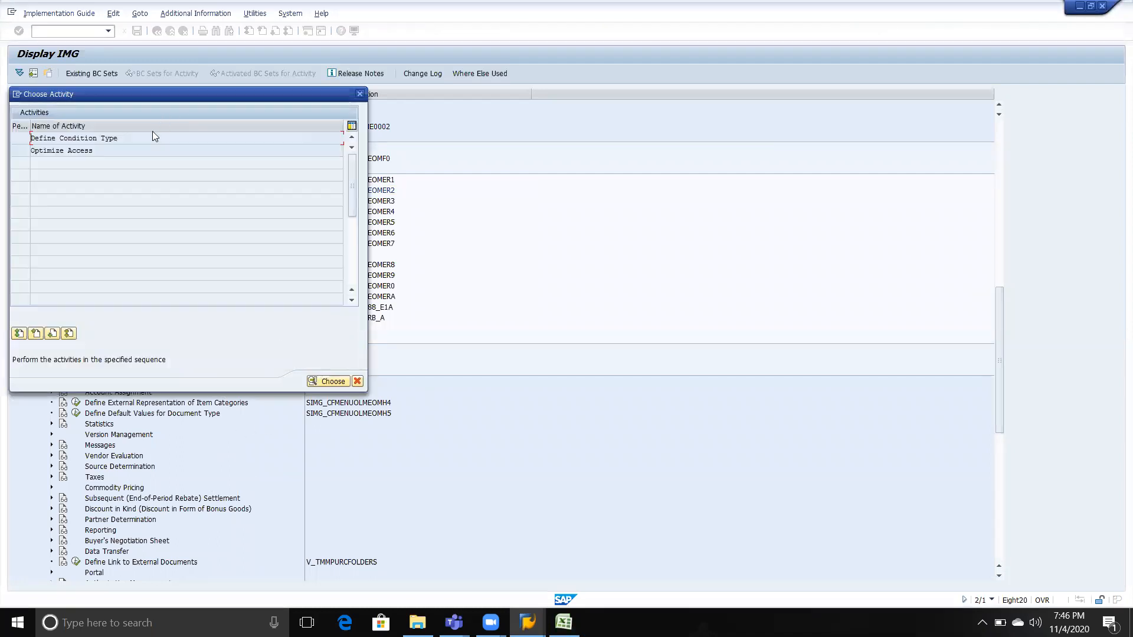
pyautogui.doubleClick(150, 140)
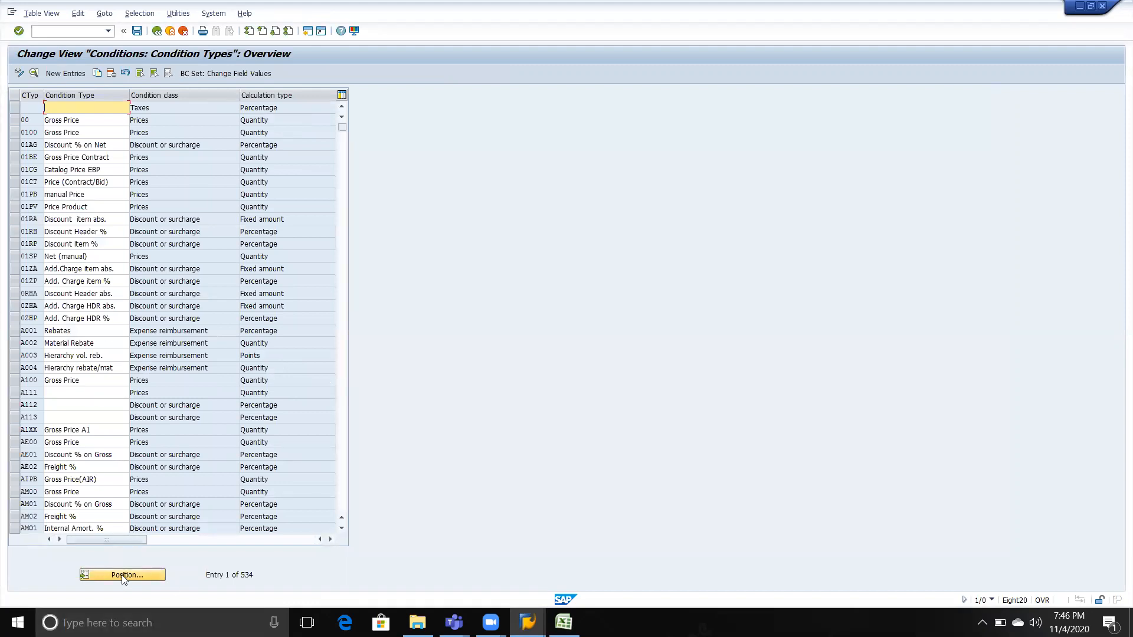
pyautogui.click(123, 575)
pyautogui.write('tv')
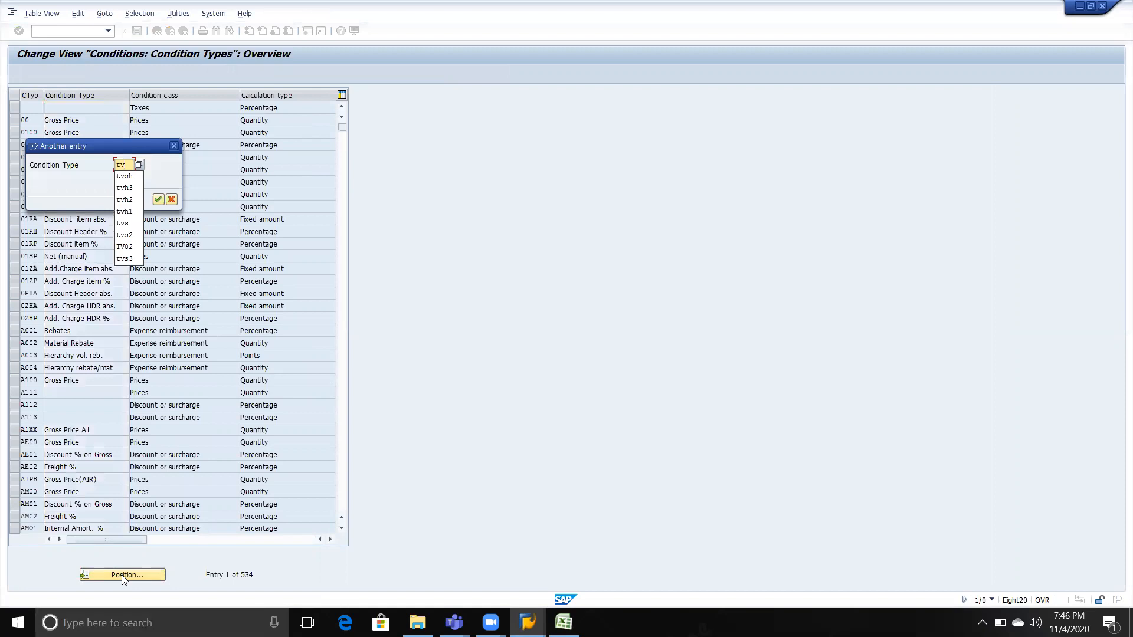
pyautogui.press('Return')
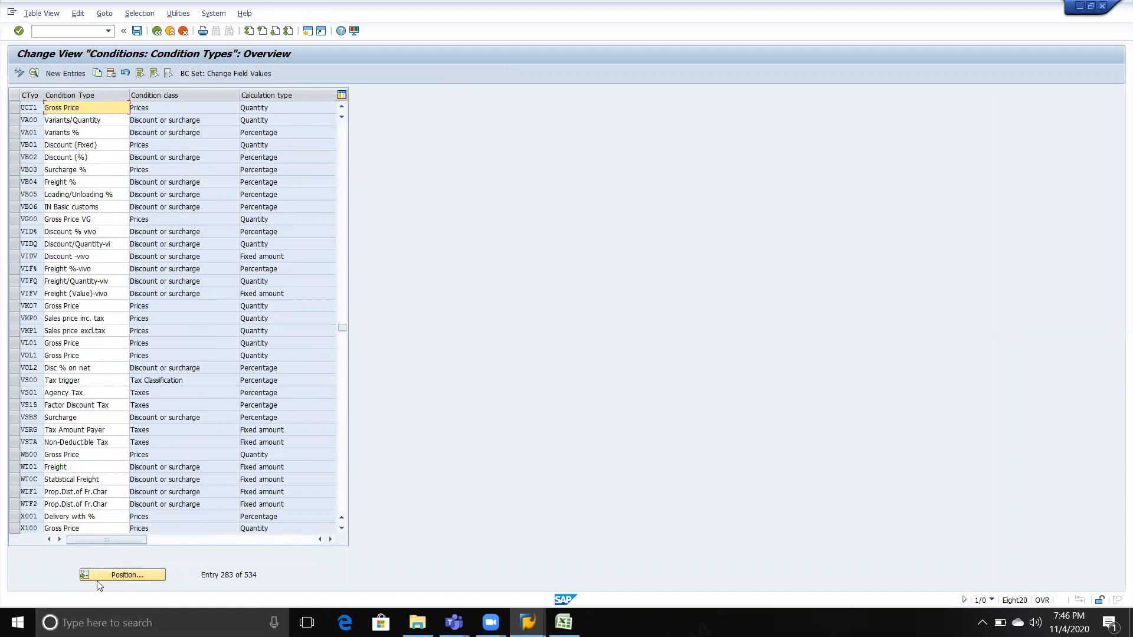
pyautogui.click(107, 572)
pyautogui.write('tvp')
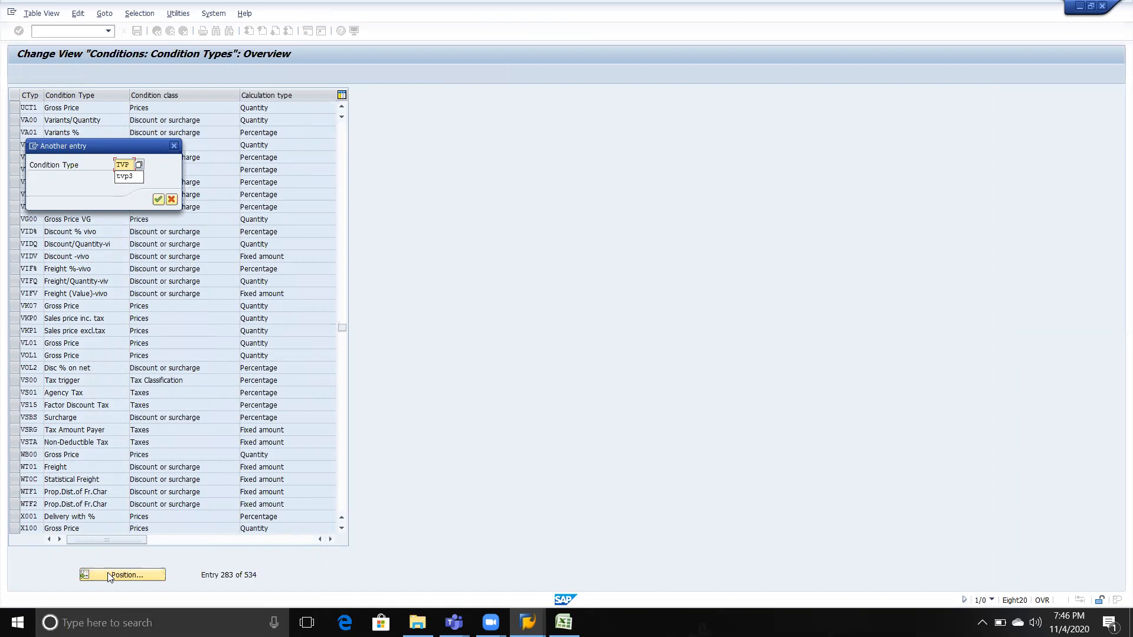
pyautogui.press('Return')
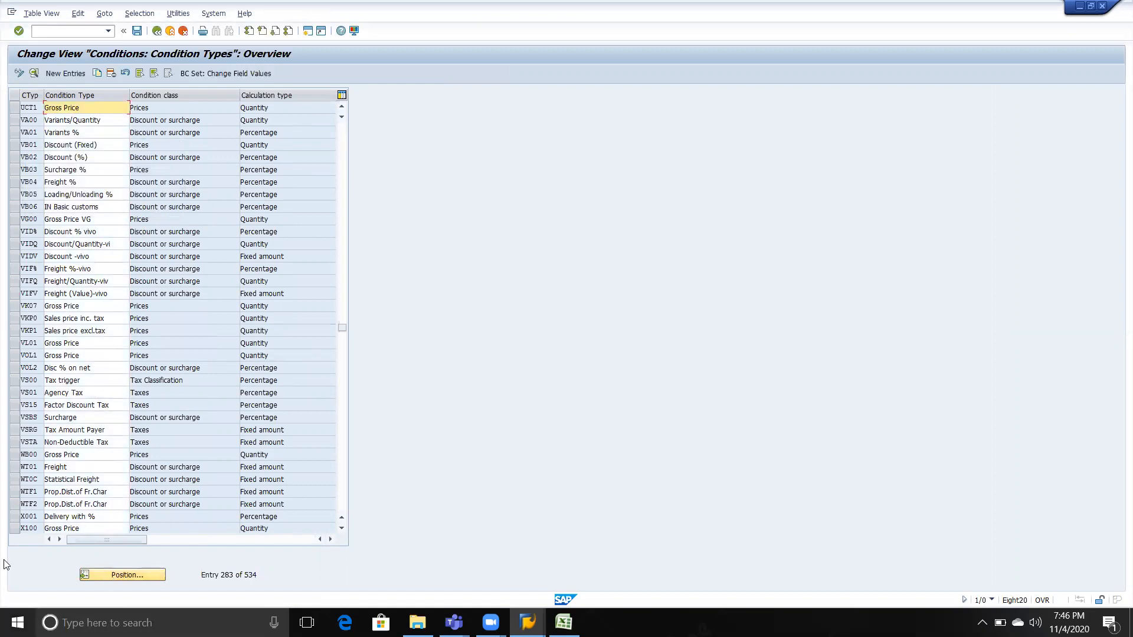
pyautogui.click(116, 577)
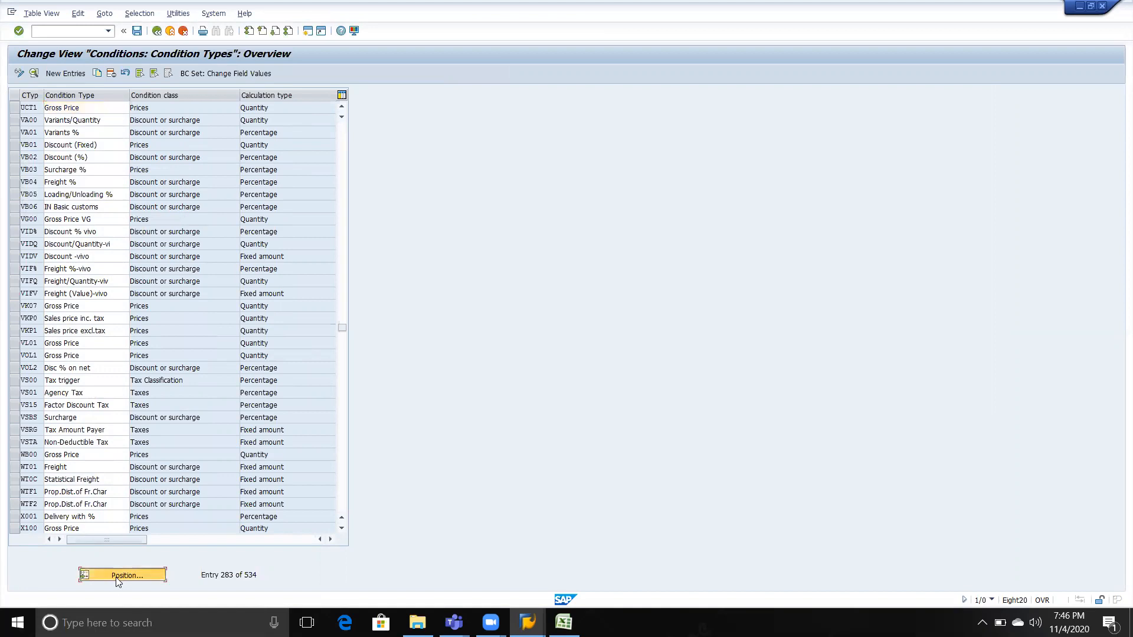
pyautogui.press('Return')
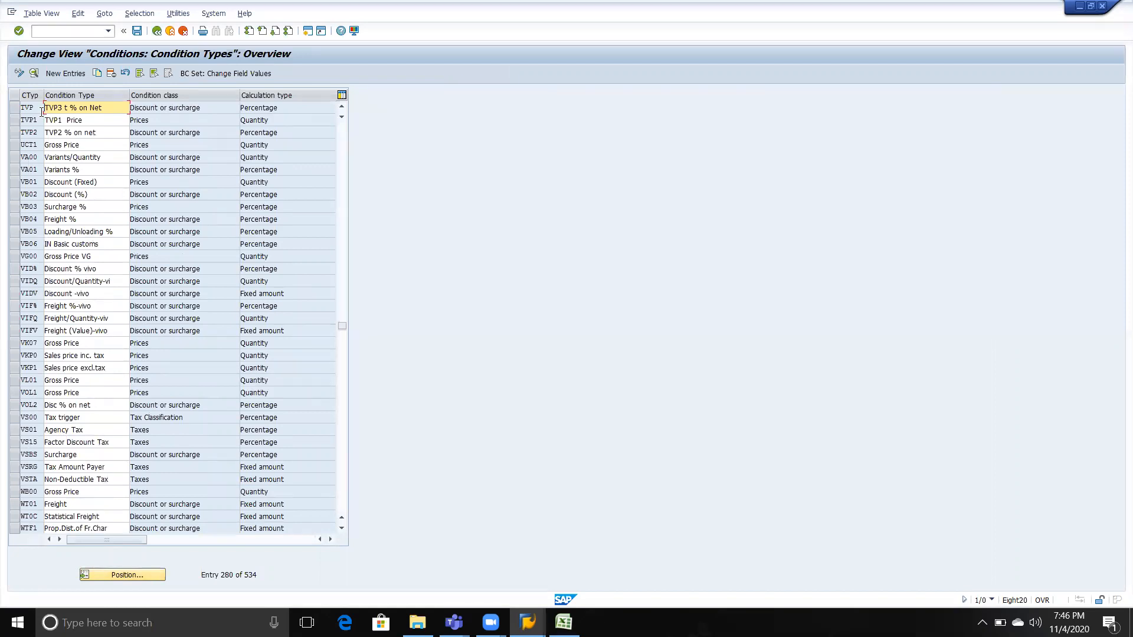
# Switch to Excel and correct the third condition type in cell F90 to TVP.
pyautogui.hotkey('alt', 'Tab')
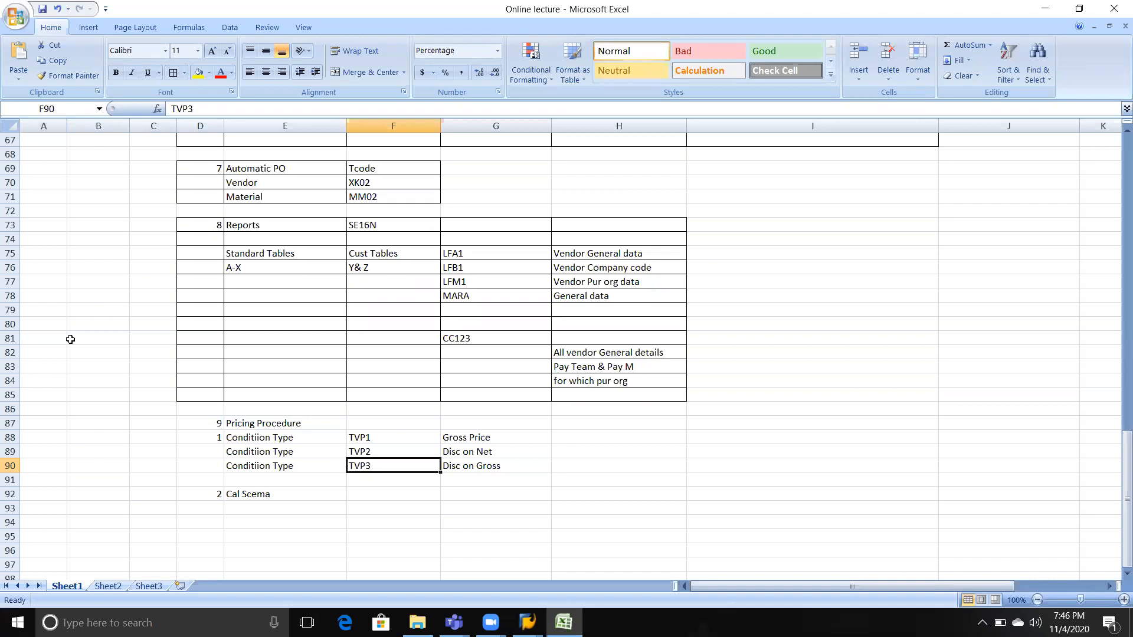
pyautogui.doubleClick(398, 465)
pyautogui.press('BackSpace')
pyautogui.press('Tab')
pyautogui.press('Return')
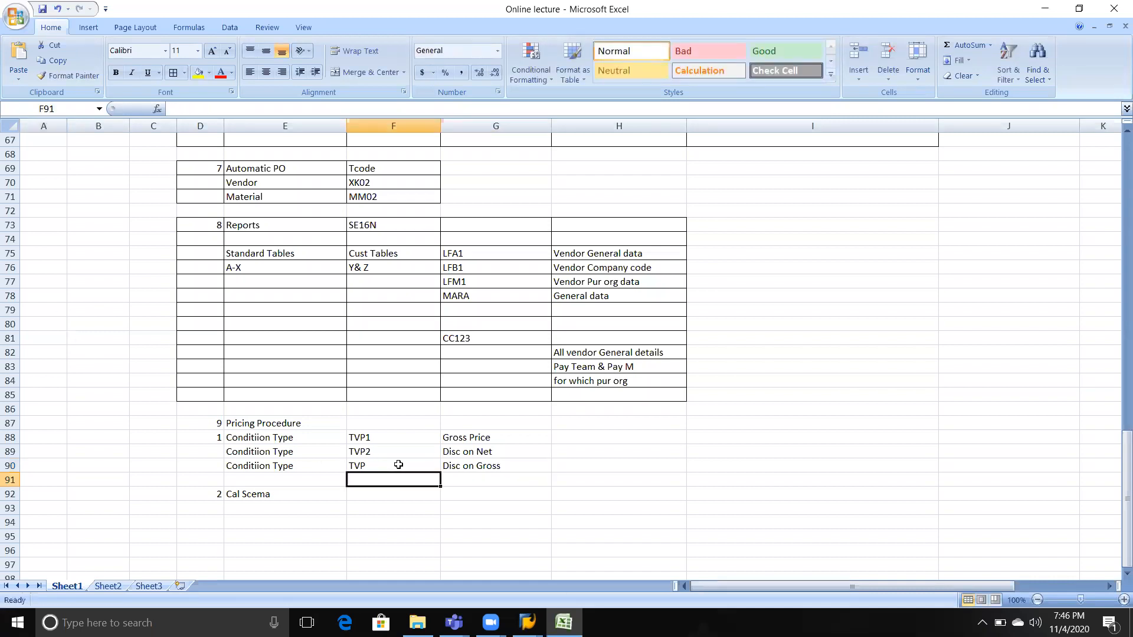
pyautogui.press('Up')
pyautogui.press('Left')
pyautogui.press('Down')
pyautogui.press('Down')
pyautogui.press('Down')
# Switch to SAP, leave the condition types, and start new schema entries under Define Calculation Schema.
pyautogui.hotkey('alt', 'Tab')
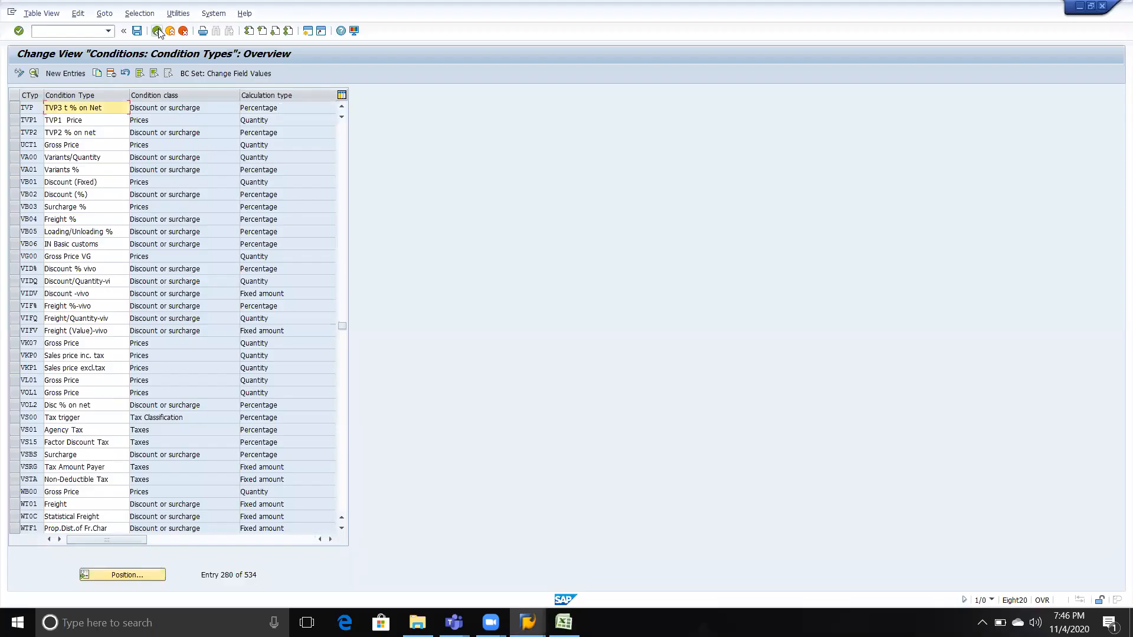
pyautogui.click(157, 32)
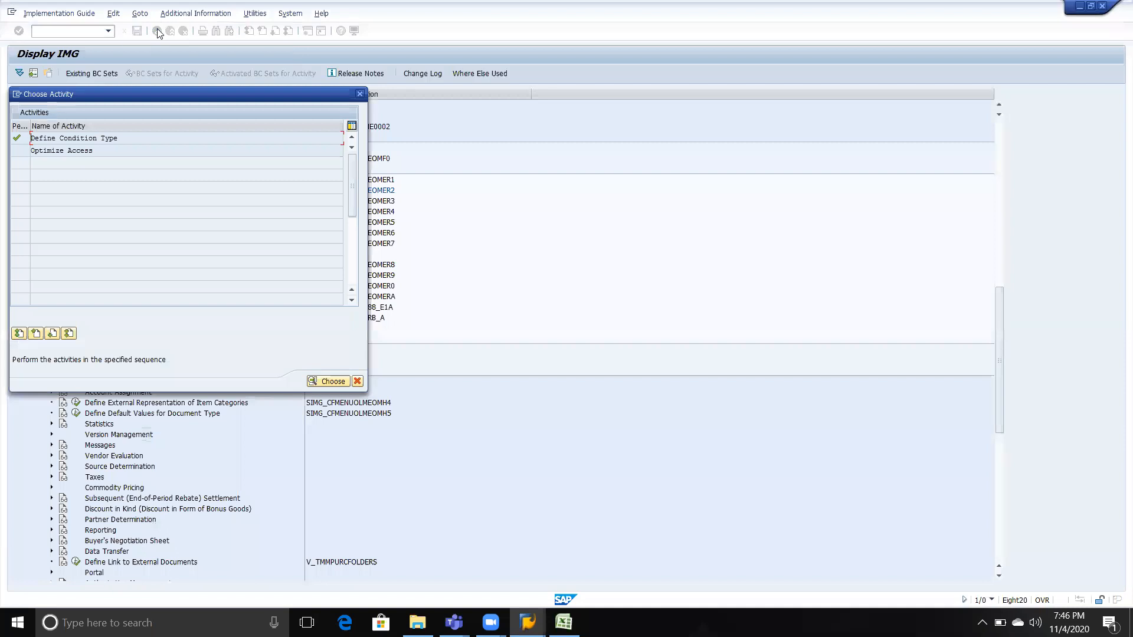
pyautogui.click(360, 95)
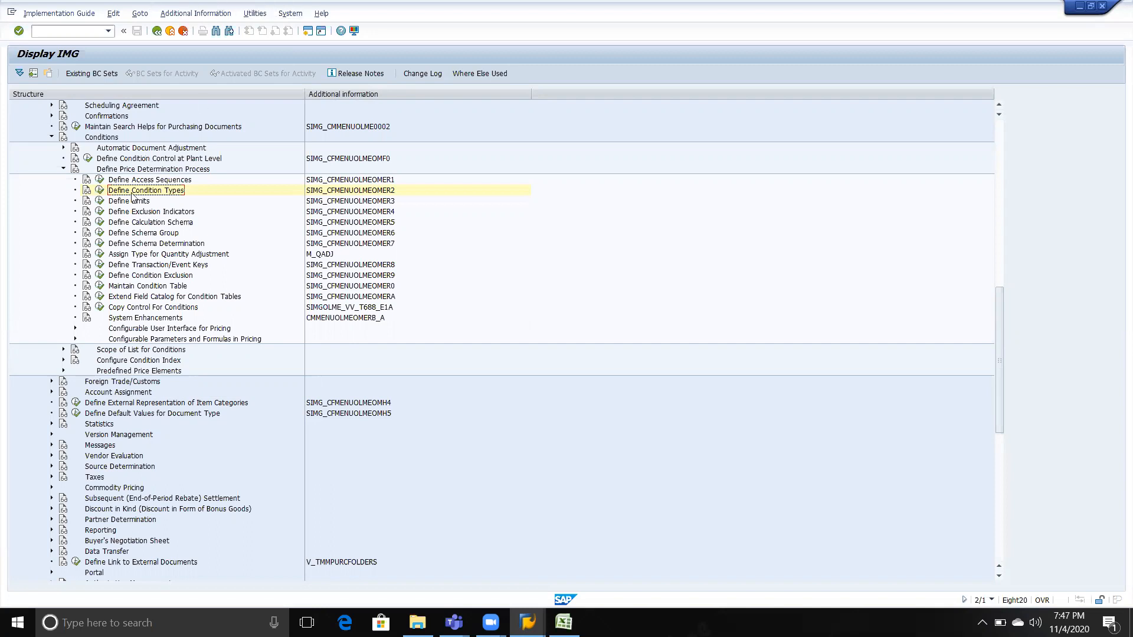
pyautogui.click(100, 223)
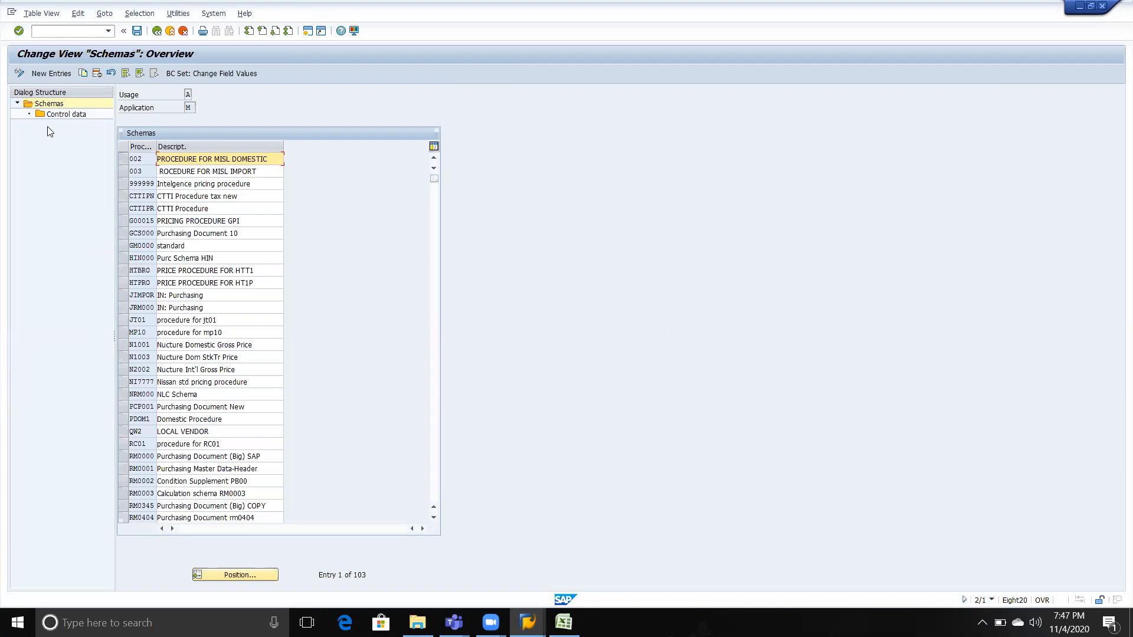
pyautogui.click(50, 73)
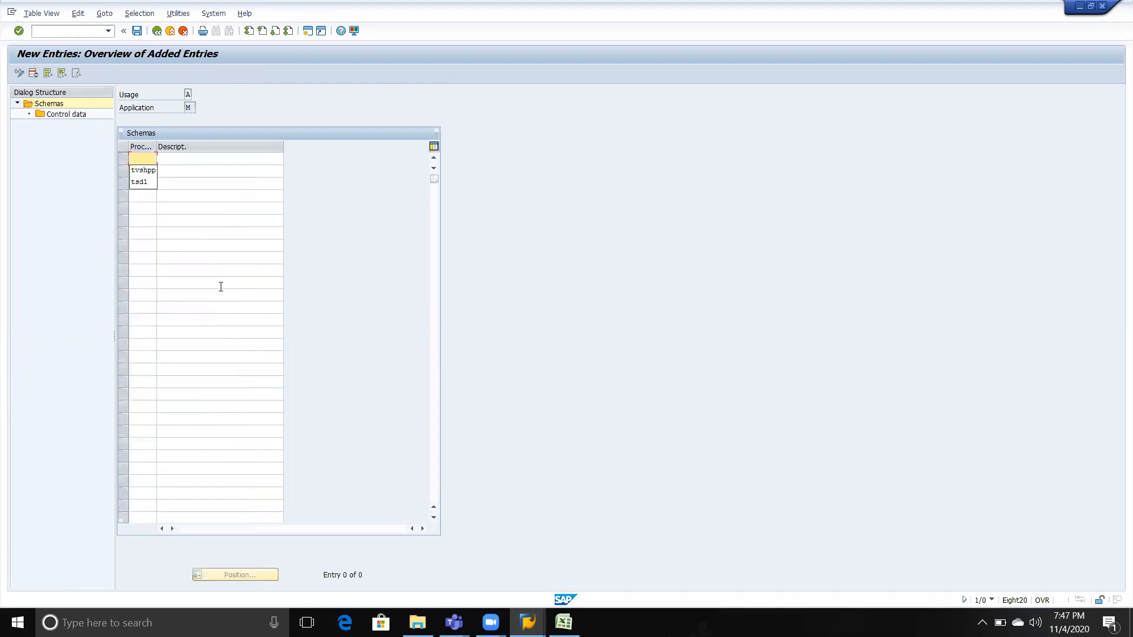
# Enter TVSPP as the procedure name of the new calculation schema.
pyautogui.write('TV')
pyautogui.hotkey('alt', 'Tab')
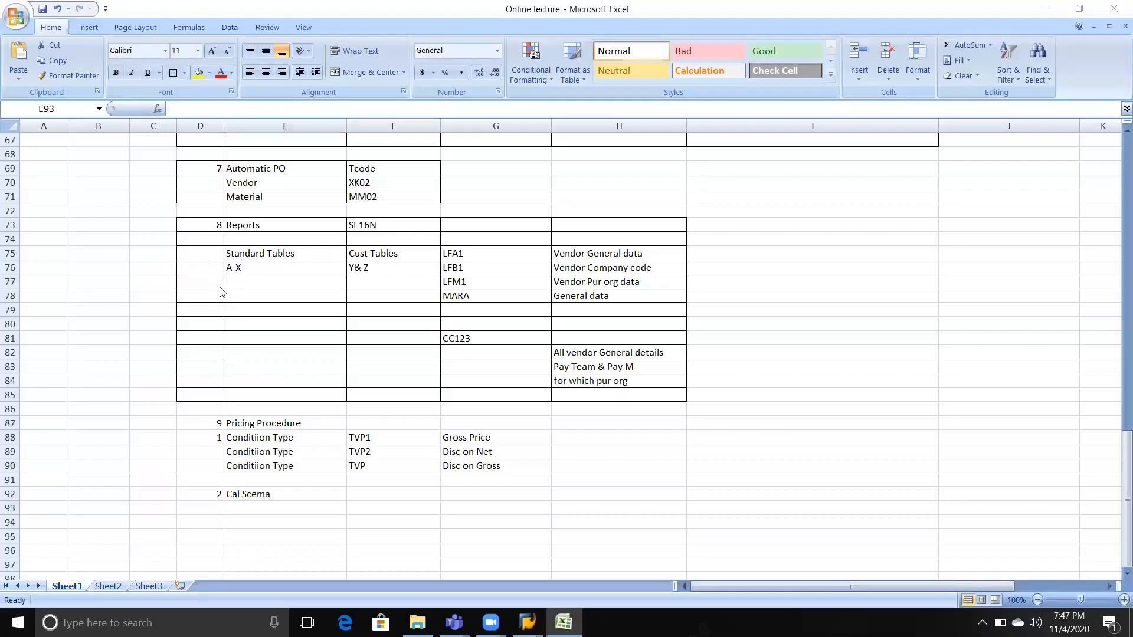
pyautogui.hotkey('alt', 'Tab')
pyautogui.write('TVSPP')
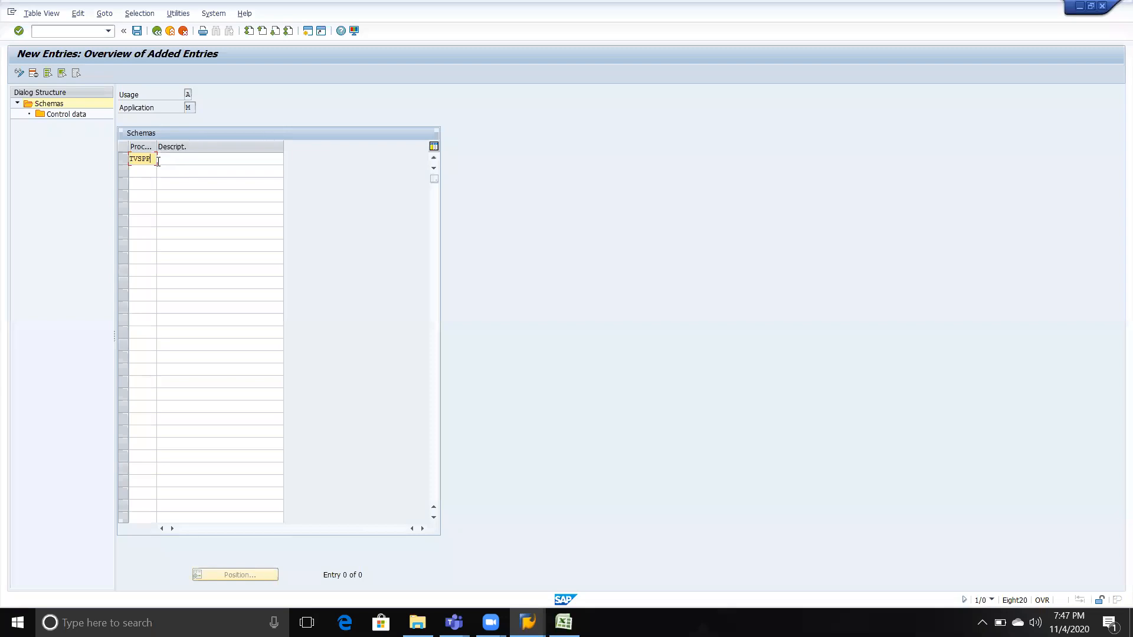
# Switch to Excel and record TVSPP in cell E93 beneath the "Cal Scema" label.
pyautogui.hotkey('alt', 'Tab')
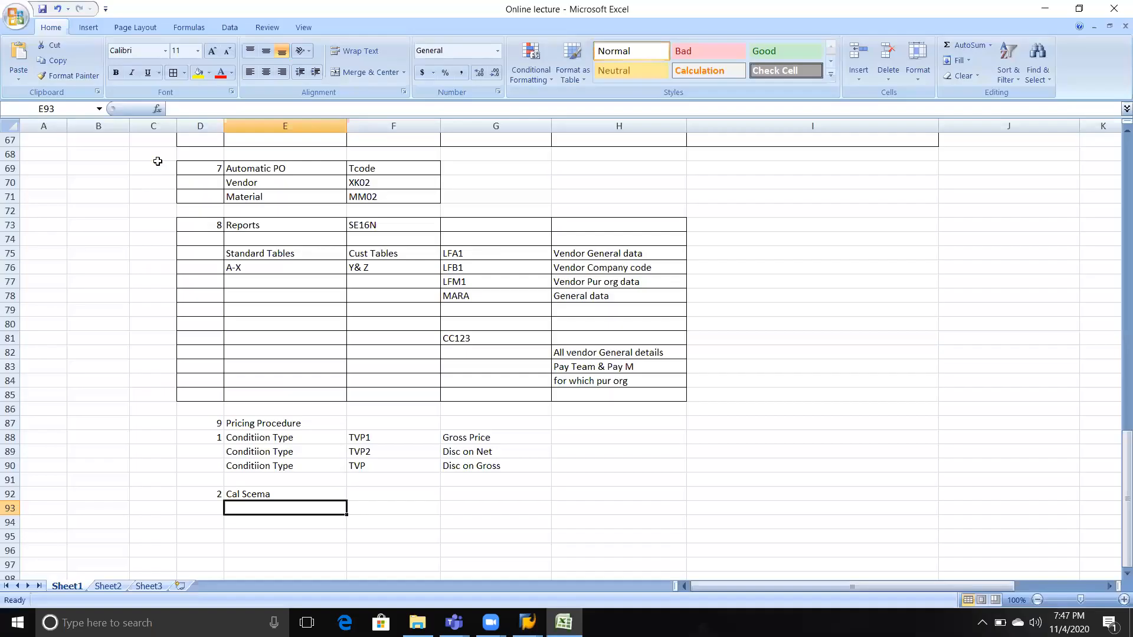
pyautogui.write('T')
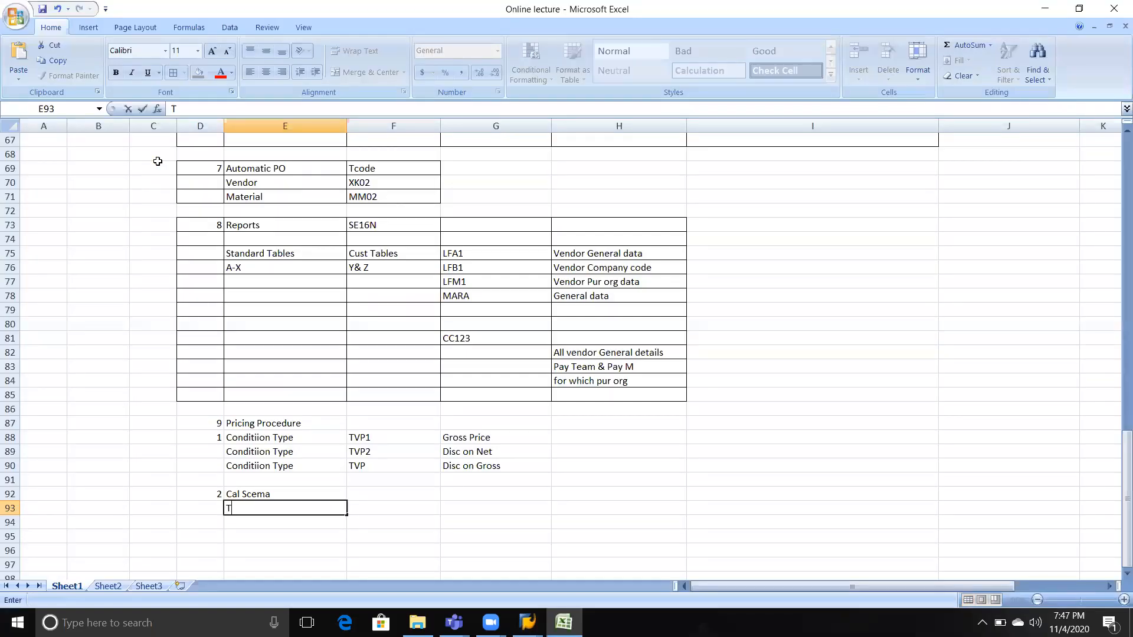
pyautogui.write('VSPP')
pyautogui.press('Tab')
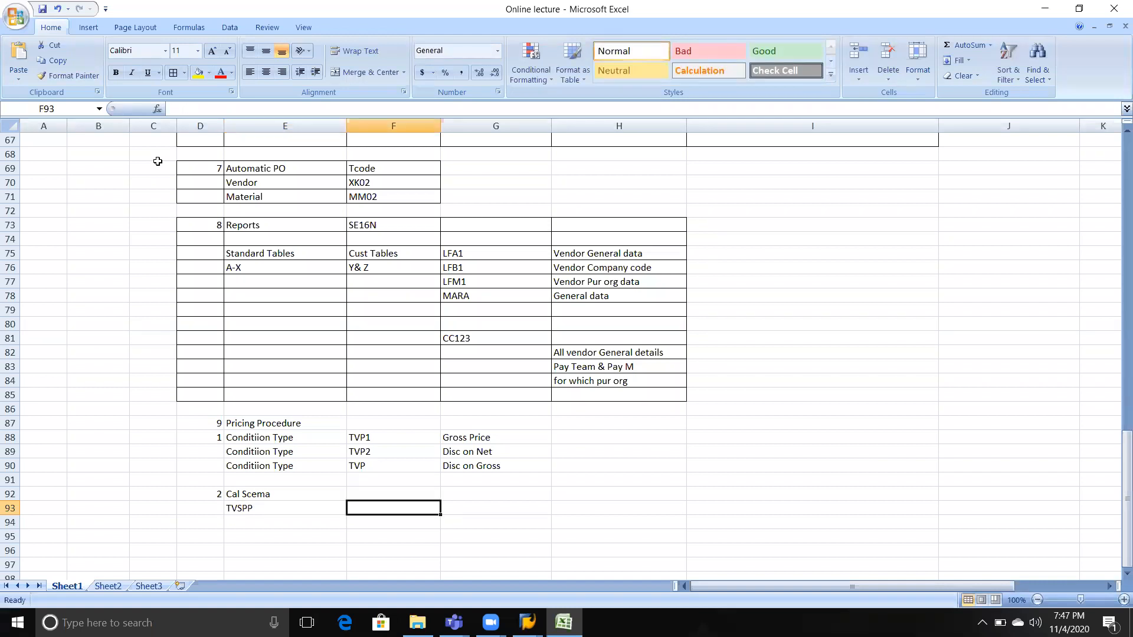
# Switch to SAP and add the description "TVSPP CAL SCHEMA" to the TVSPP schema entry.
pyautogui.hotkey('alt', 'Tab')
pyautogui.press('Tab')
pyautogui.write('TVSPP CAL SCHEMA')
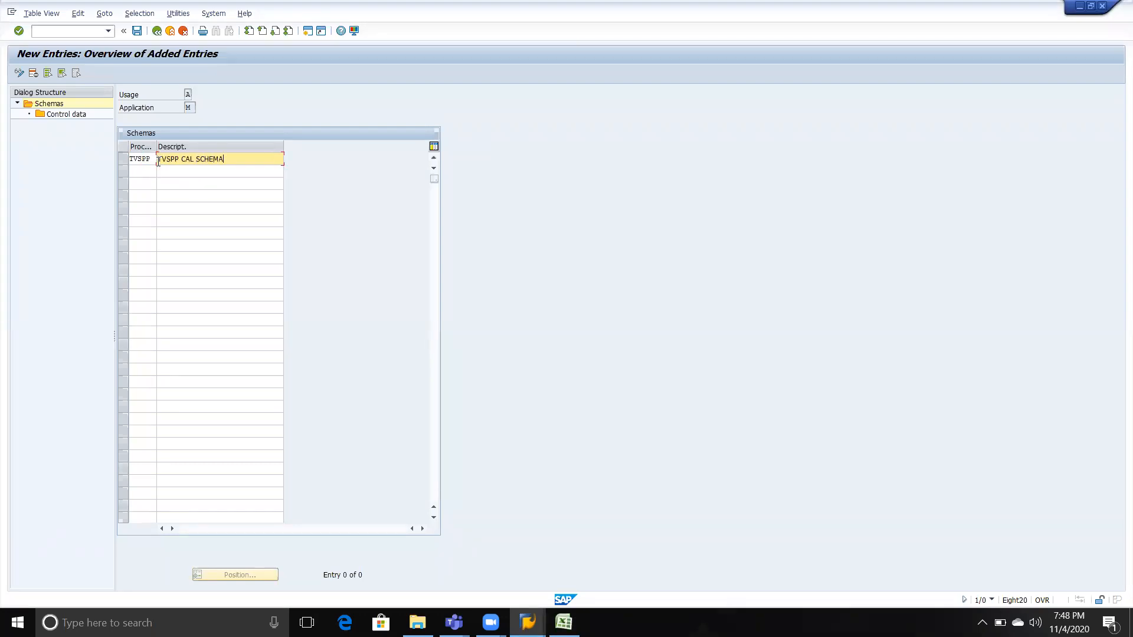
pyautogui.press('Return')
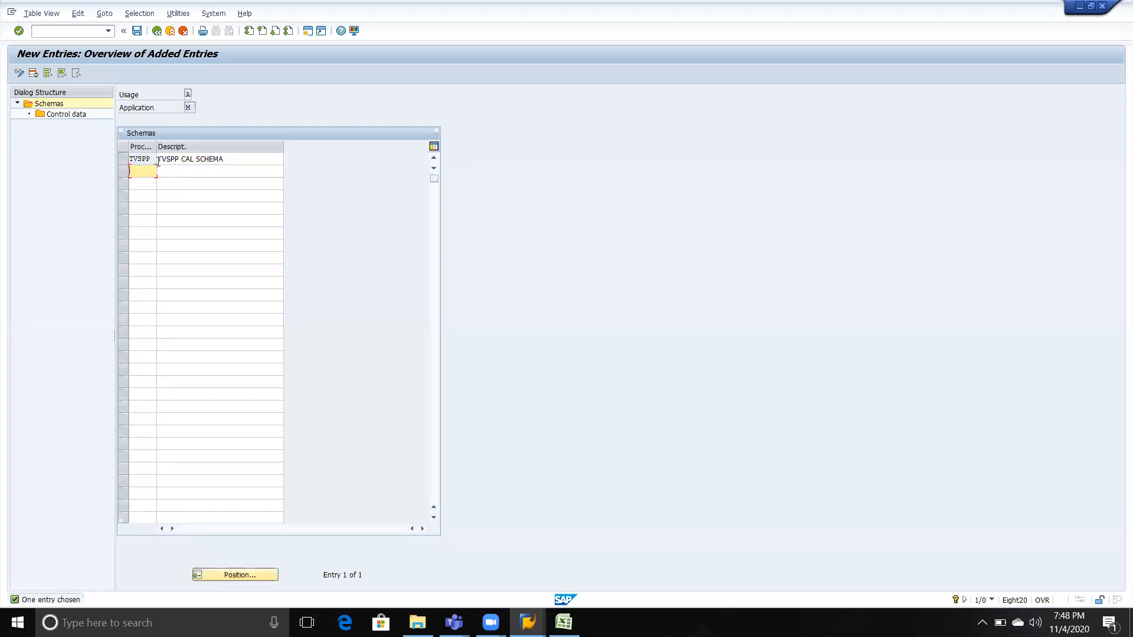
# Select the TVSPP schema and start new entries in its control data.
pyautogui.click(125, 163)
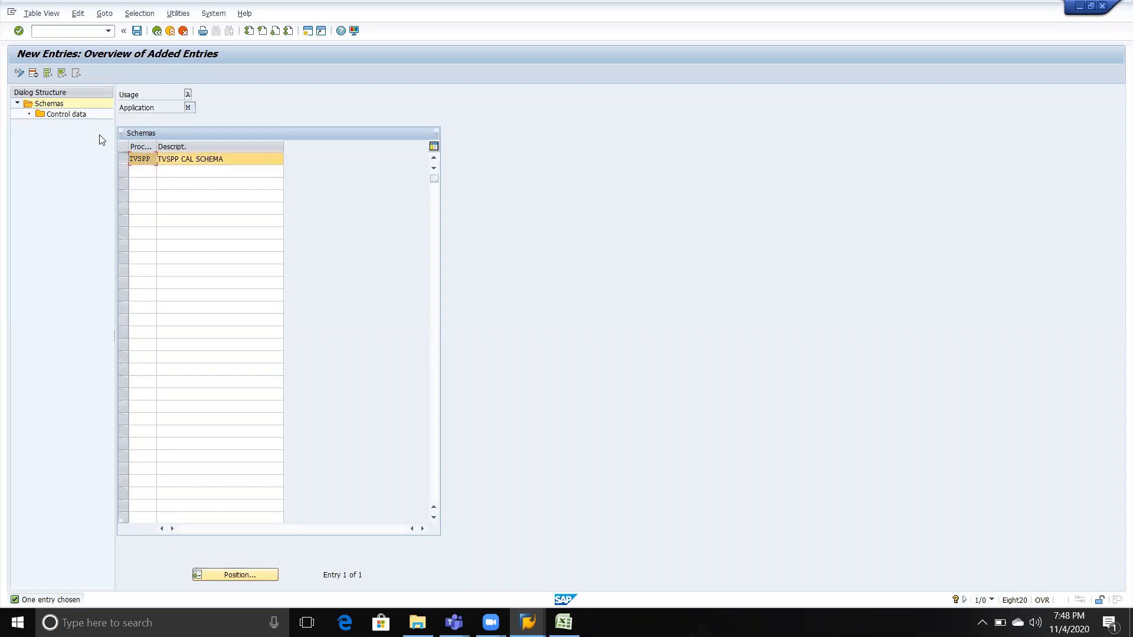
pyautogui.doubleClick(65, 116)
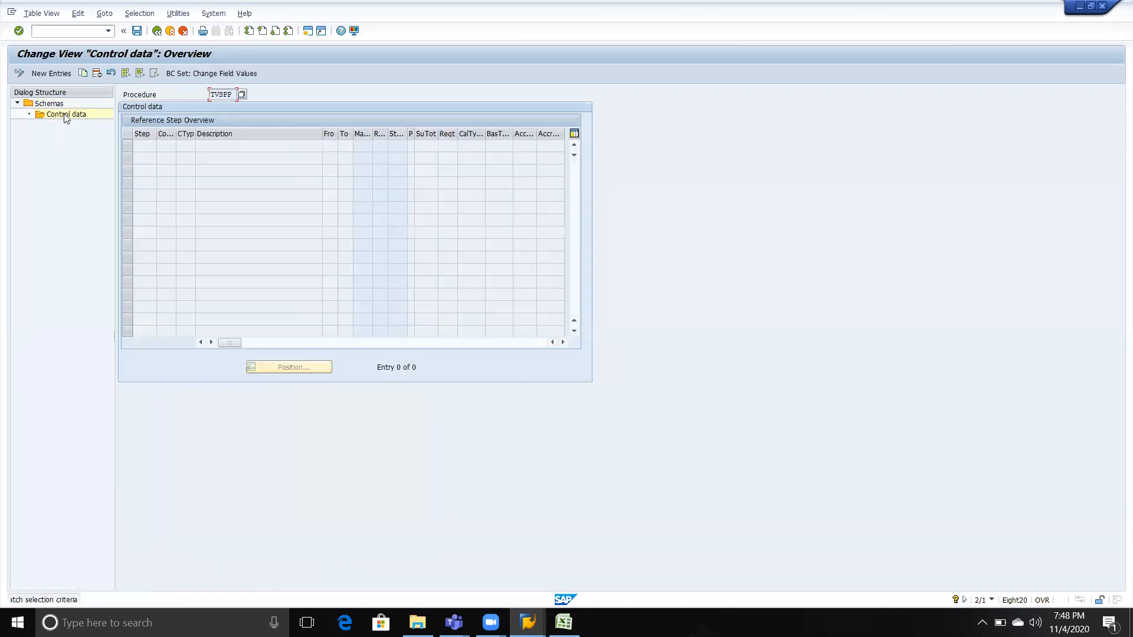
pyautogui.click(52, 73)
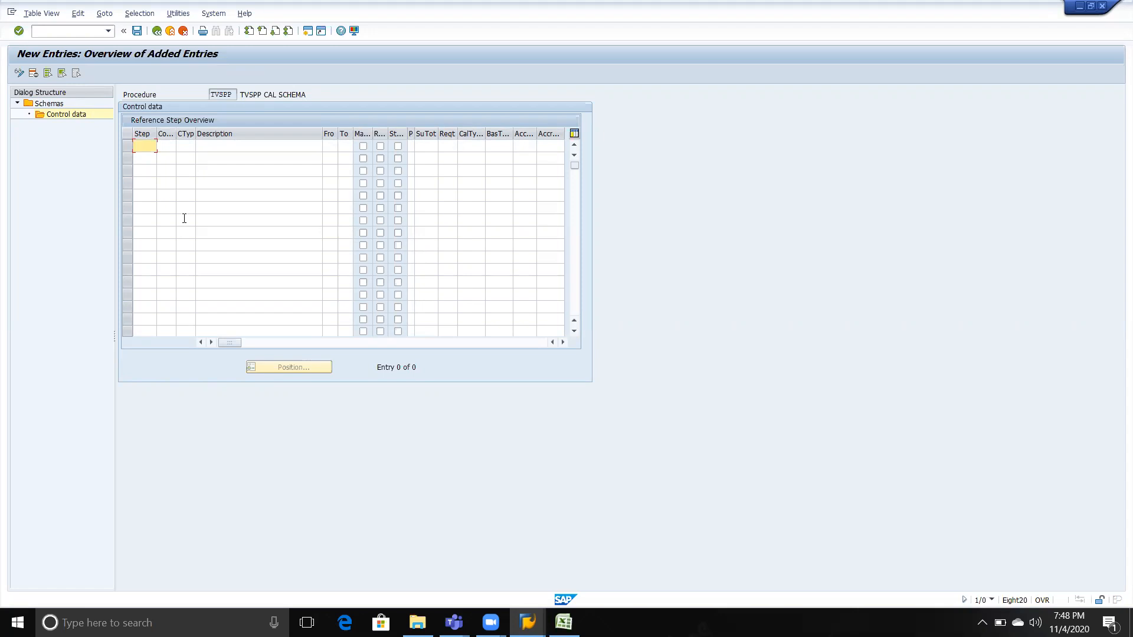
# Enter steps 1, 2 and 3 with matching counters 1, 2 and 3 in the first three control data rows.
pyautogui.write('1')
pyautogui.press('Down')
pyautogui.write('2')
pyautogui.press('Down')
pyautogui.write('3')
pyautogui.press('Up')
pyautogui.press('Up')
pyautogui.press('Tab')
pyautogui.write('1')
pyautogui.press('Down')
pyautogui.write('2')
pyautogui.press('Down')
pyautogui.write('3')
# Open the condition type value list for step 1 and check the recorded condition types in the Excel sheet before returning to SAP.
pyautogui.hotkey('shift', 'Tab')
pyautogui.hotkey('shift', 'Tab')
pyautogui.hotkey('shift', 'Tab')
pyautogui.hotkey('shift', 'Tab')
pyautogui.hotkey('shift', 'Tab')
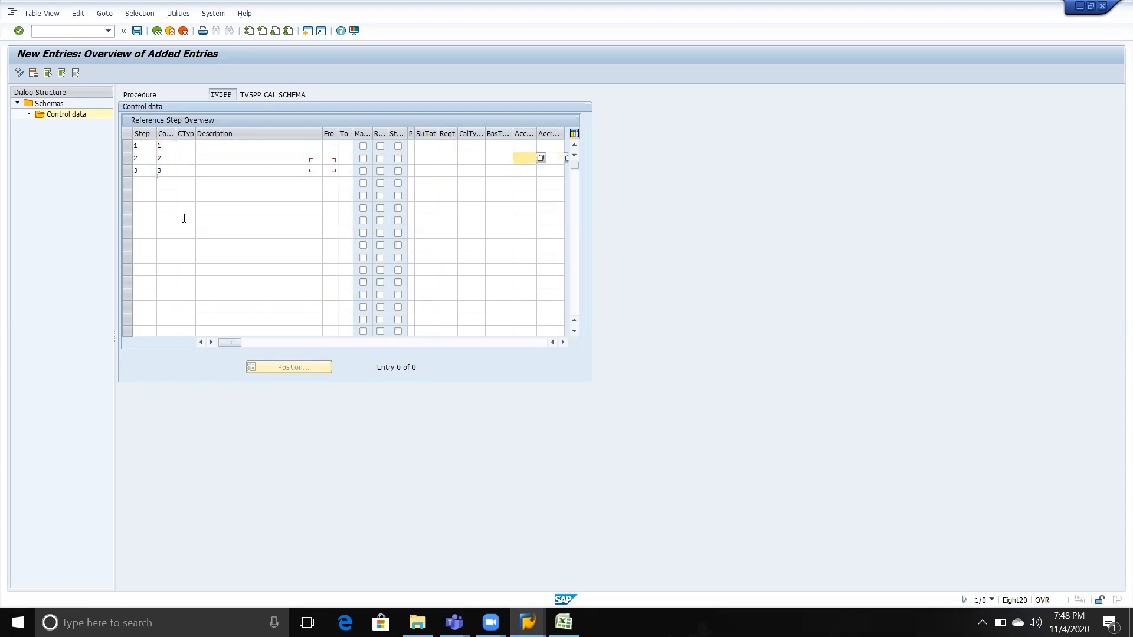
pyautogui.click(190, 146)
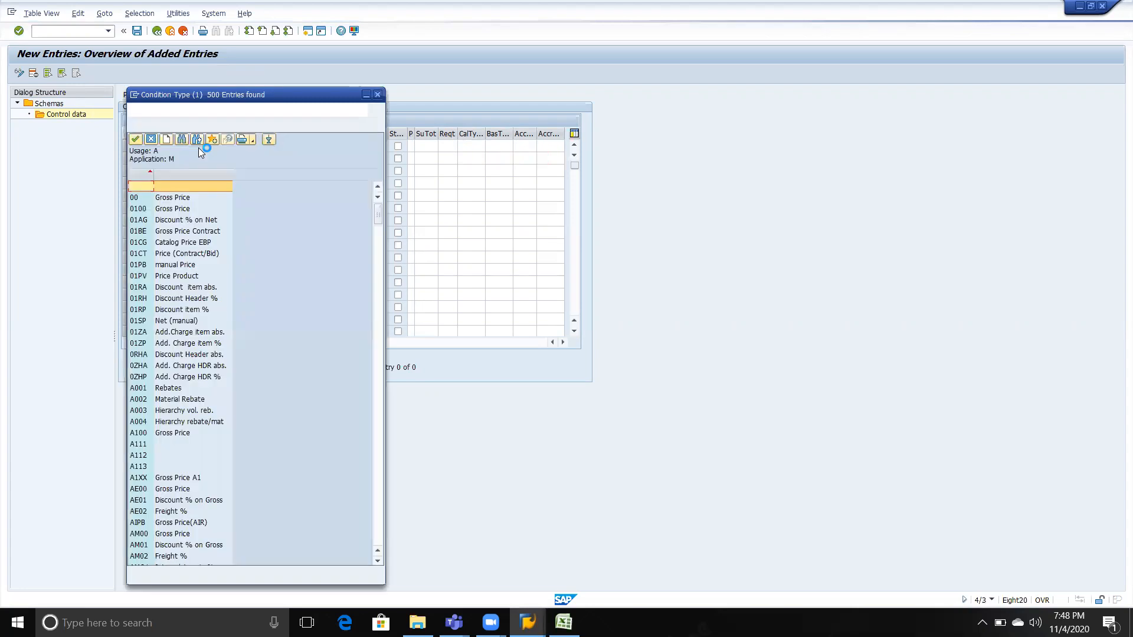
pyautogui.hotkey('alt', 'Tab')
pyautogui.hotkey('alt', 'Tab')
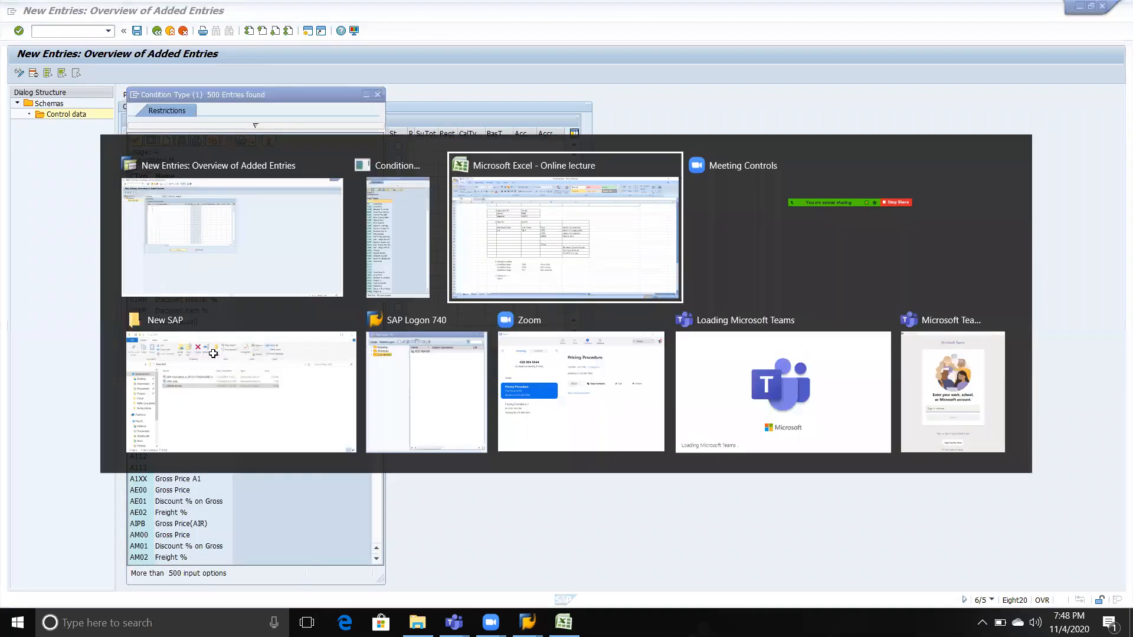
pyautogui.click(389, 439)
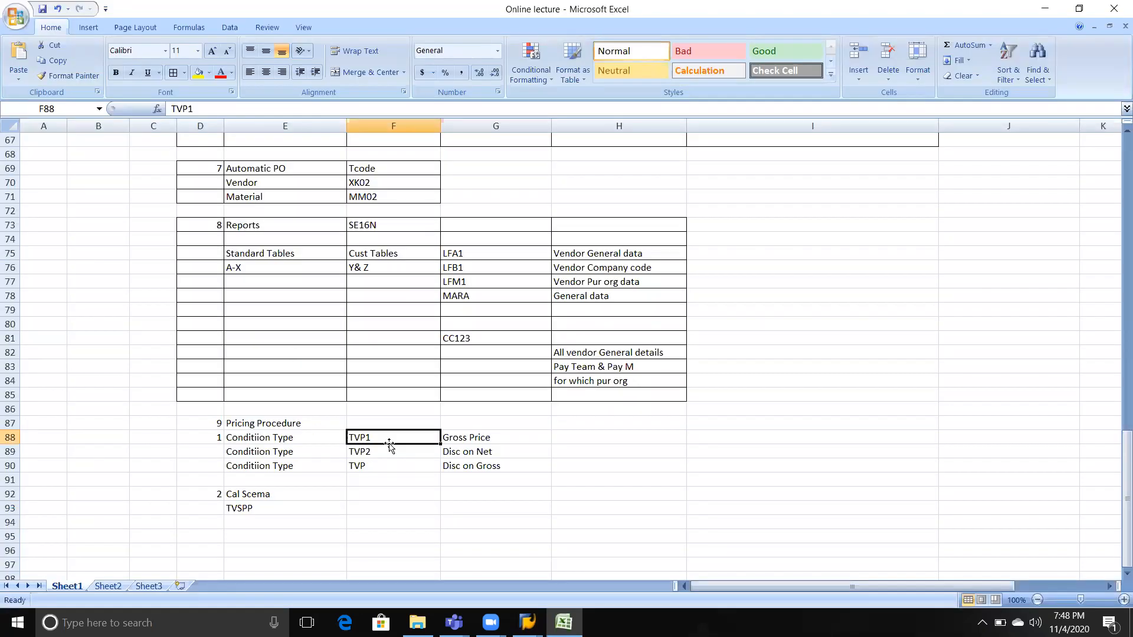
pyautogui.hotkey('alt', 'Tab')
# Choose TVP1 from the value list as the condition type of step 1.
pyautogui.scroll(-20, 261, 386)
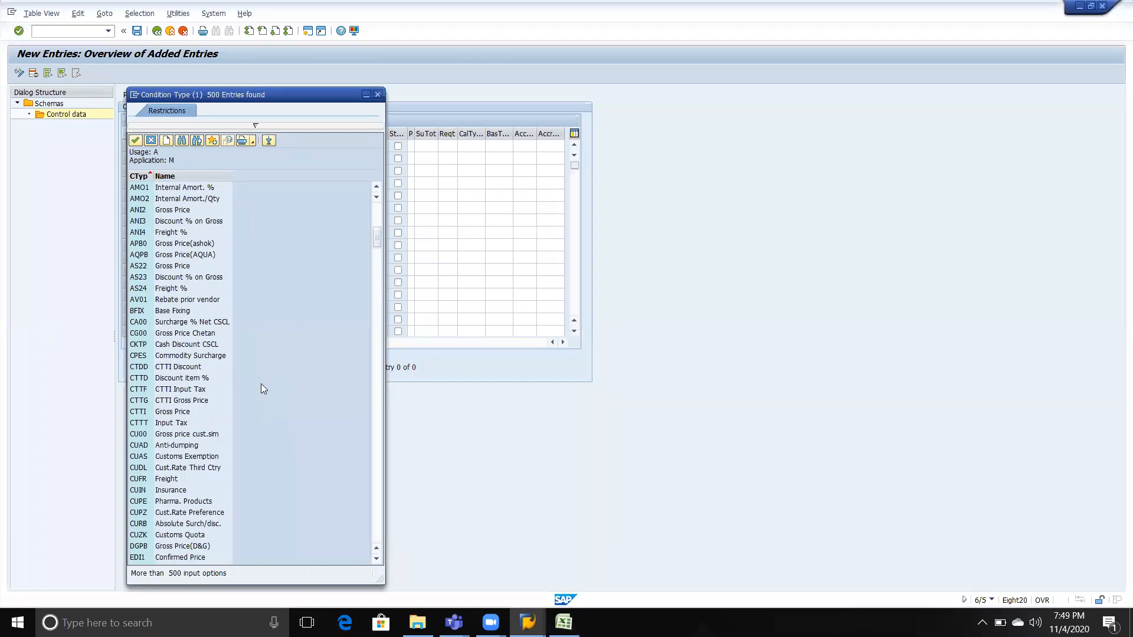
pyautogui.scroll(-20, 276, 331)
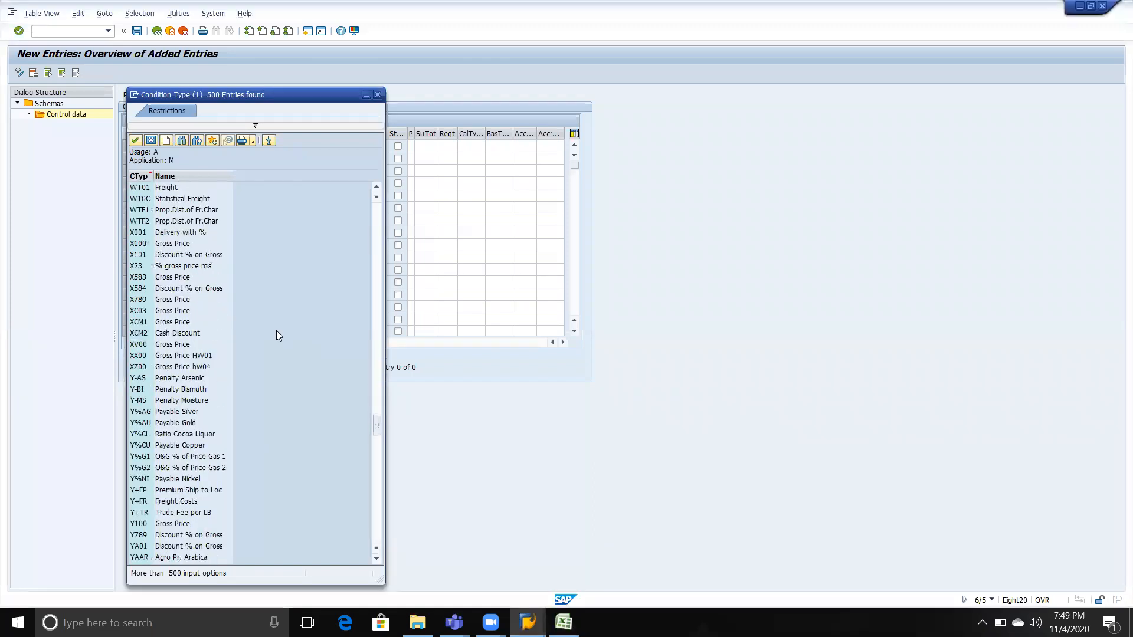
pyautogui.scroll(5, 276, 332)
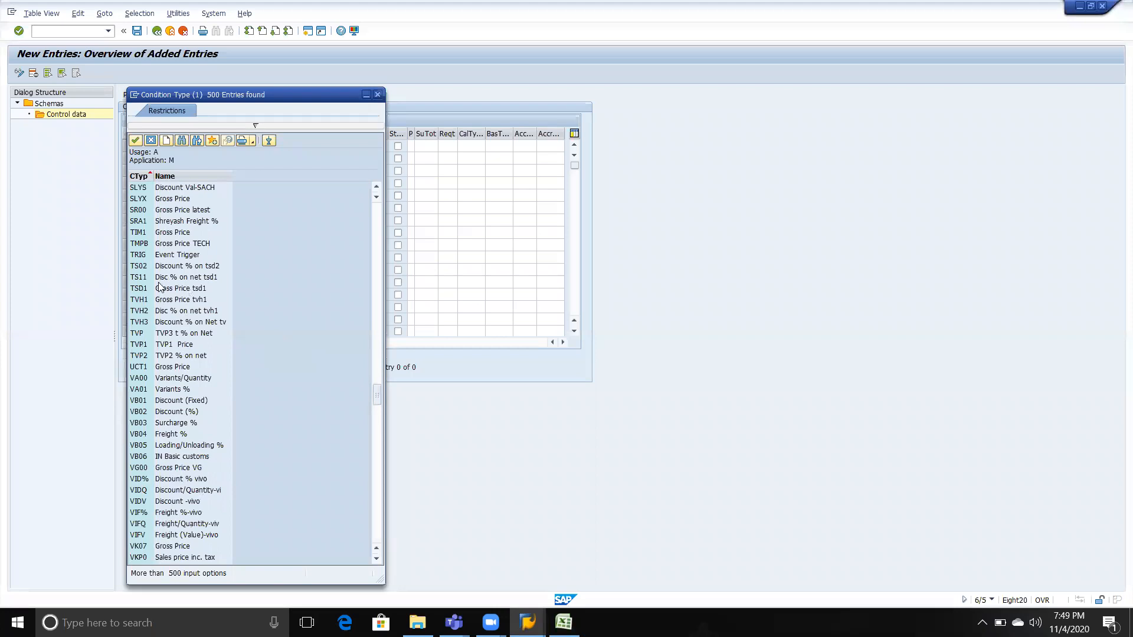
pyautogui.click(164, 348)
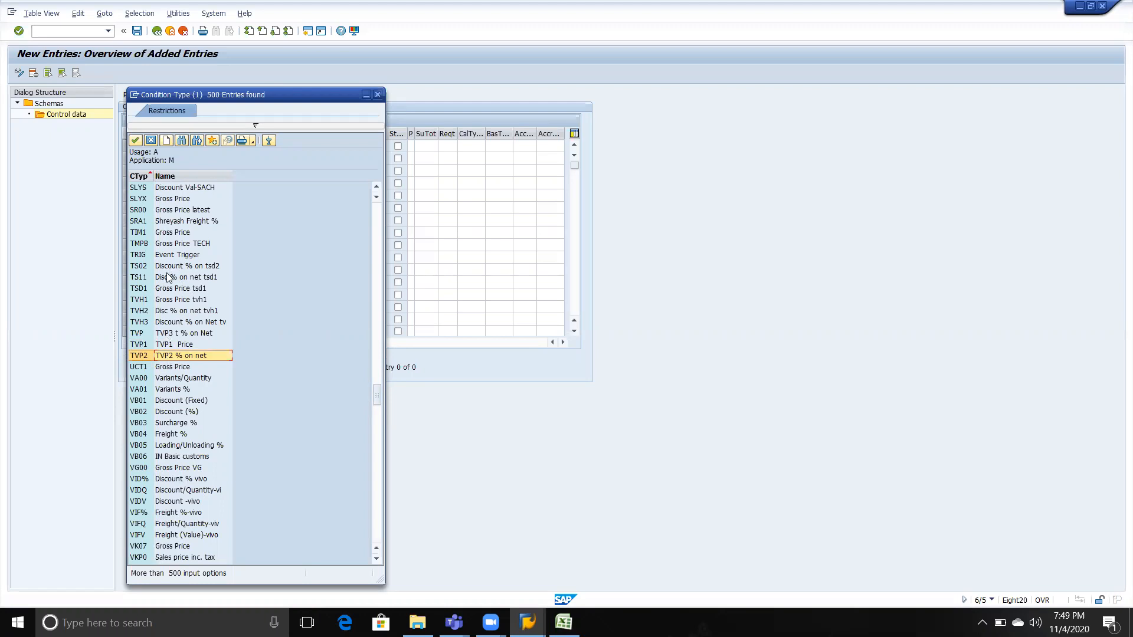
pyautogui.click(167, 333)
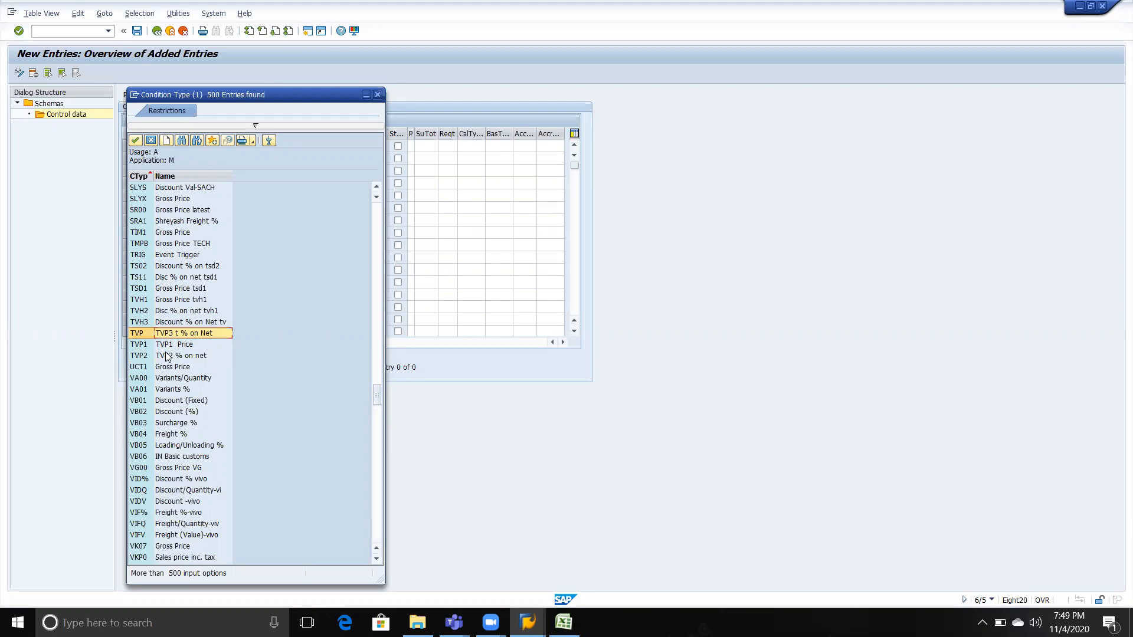
pyautogui.doubleClick(165, 346)
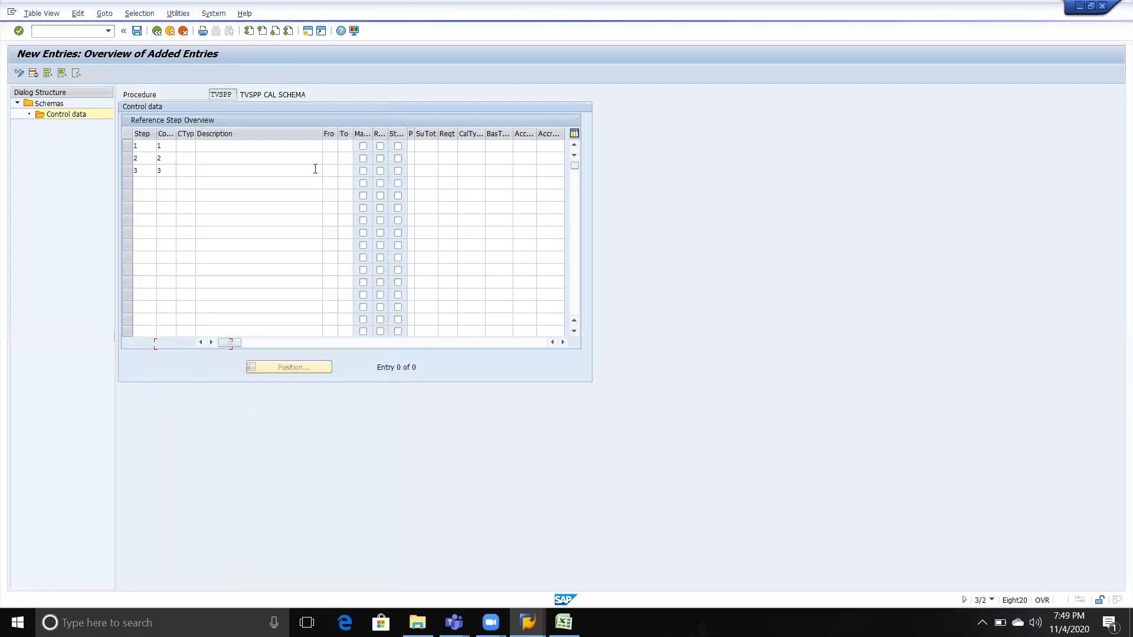
# Enter condition type TVP2 for step 2 and TVP for step 3 in the control data.
pyautogui.click(188, 158)
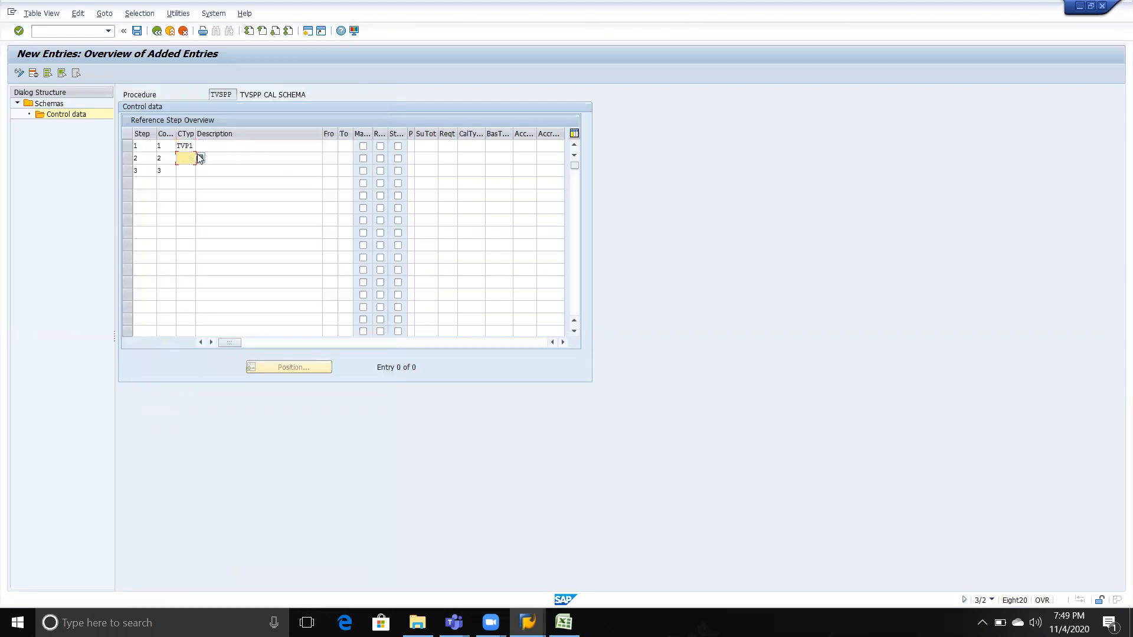
pyautogui.press('Down')
pyautogui.write('tv')
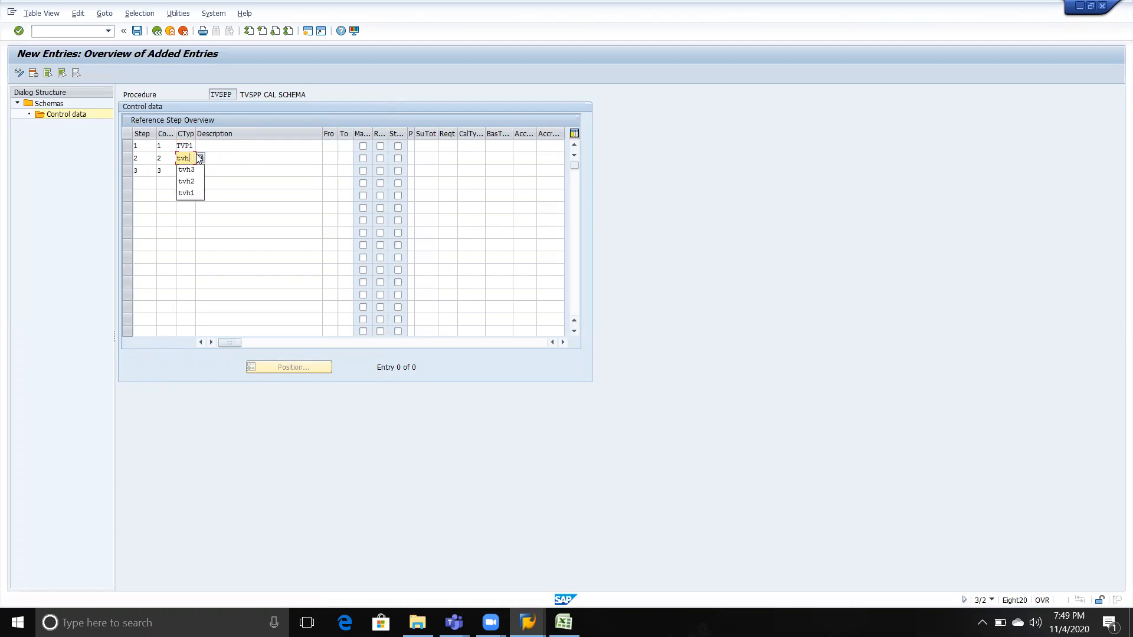
pyautogui.write('E')
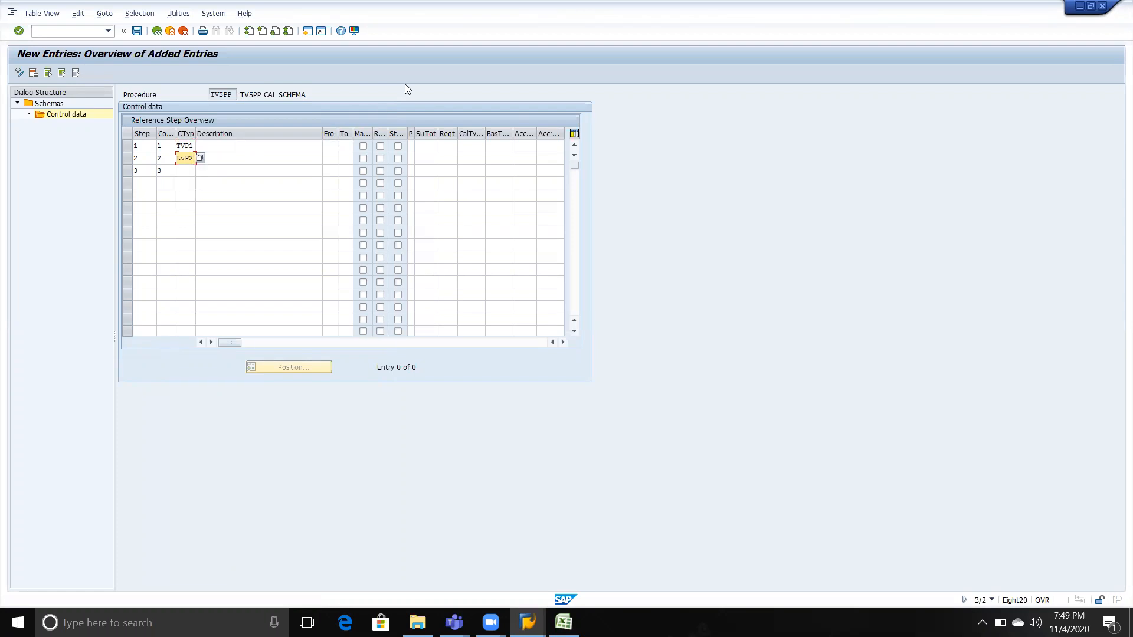
pyautogui.click(332, 189)
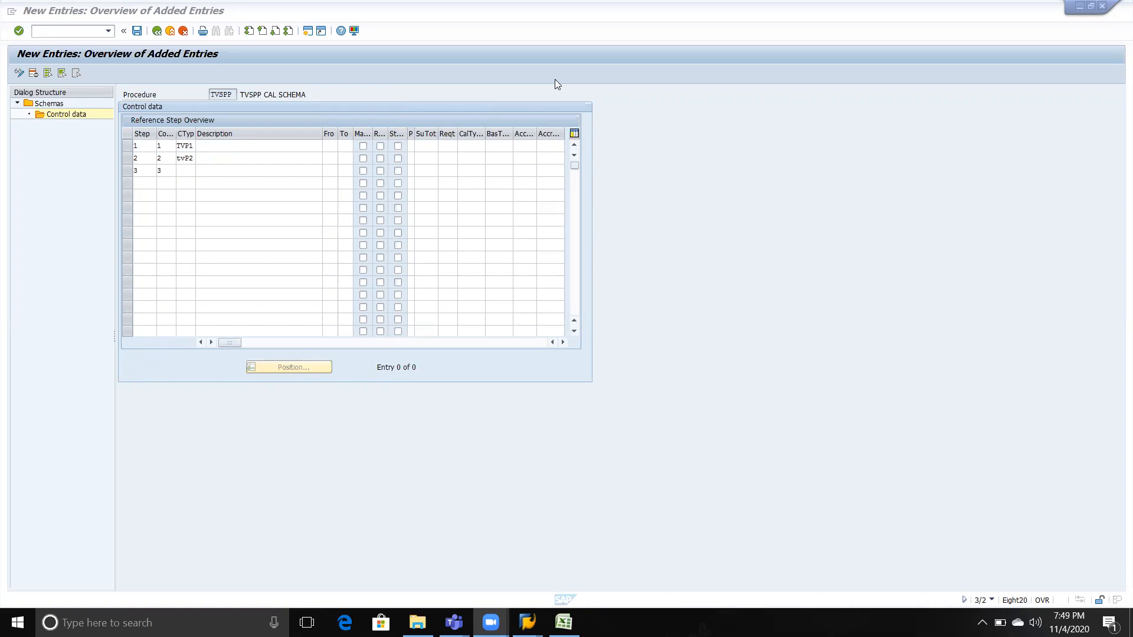
pyautogui.click(185, 169)
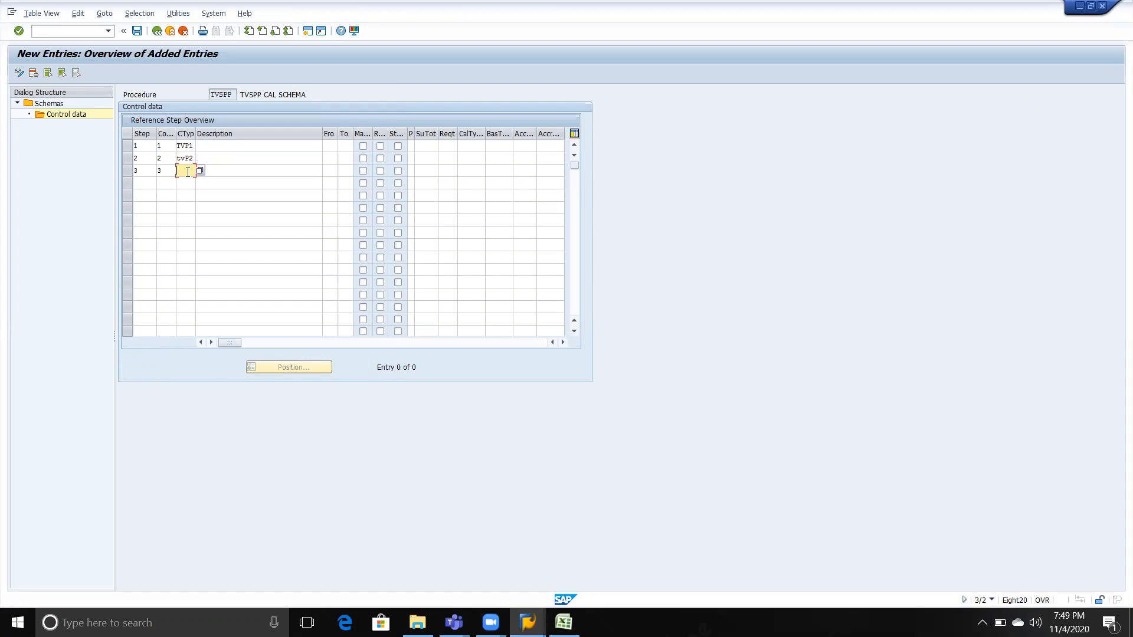
pyautogui.write('TVP3')
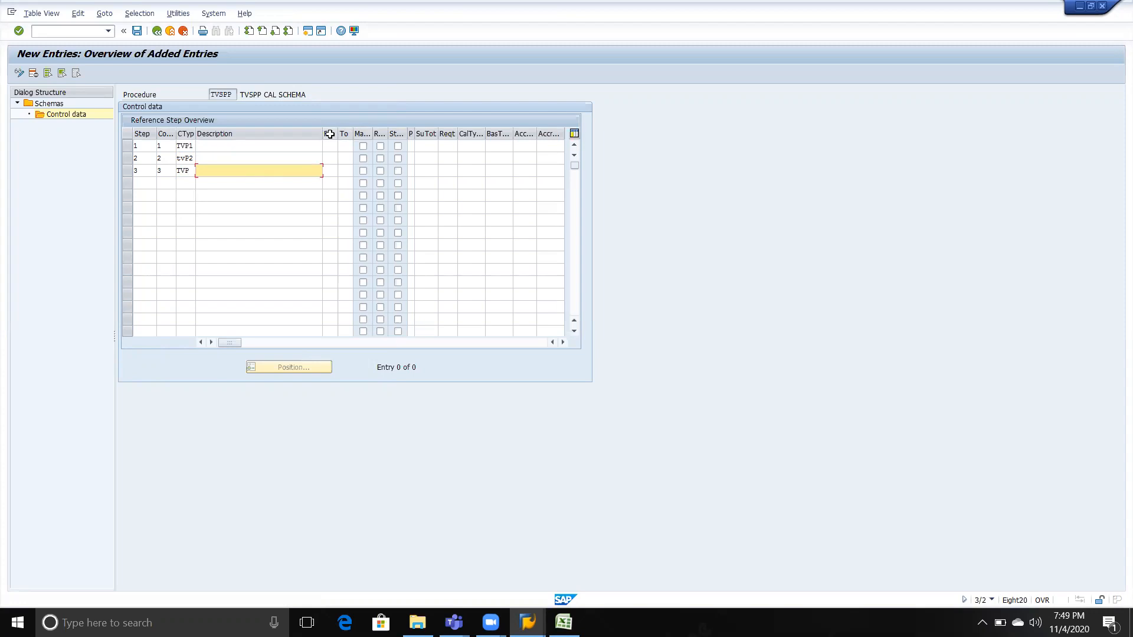
# Review the print ID options for step 1 and choose X, printing at item level.
pyautogui.moveTo(329, 134); pyautogui.dragTo(345, 134)
pyautogui.click(412, 144)
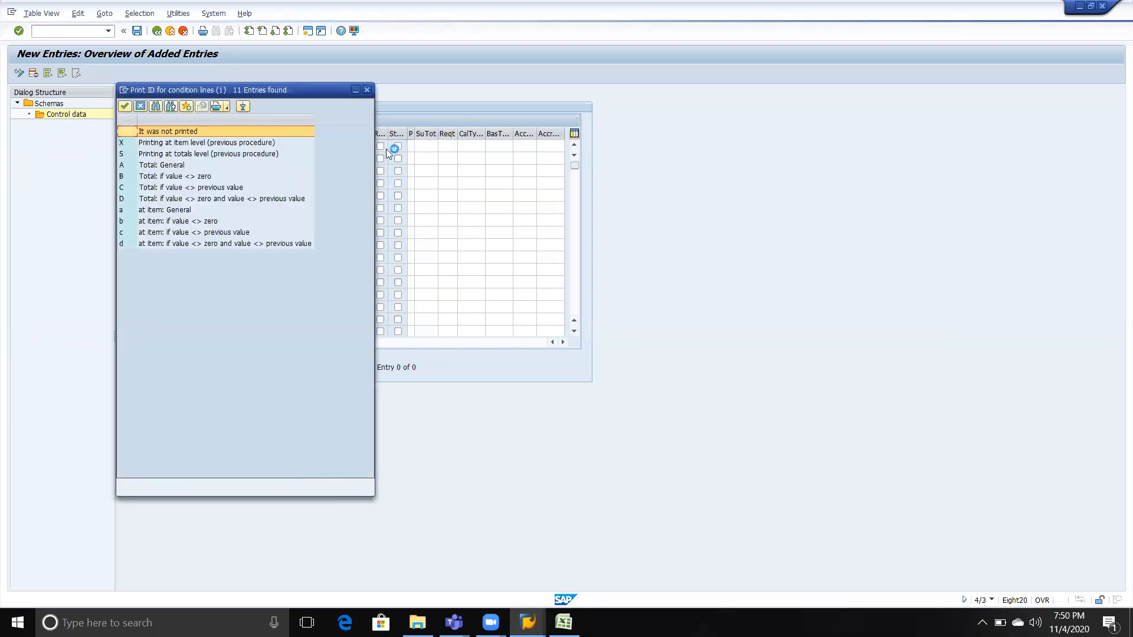
pyautogui.click(160, 146)
pyautogui.click(157, 154)
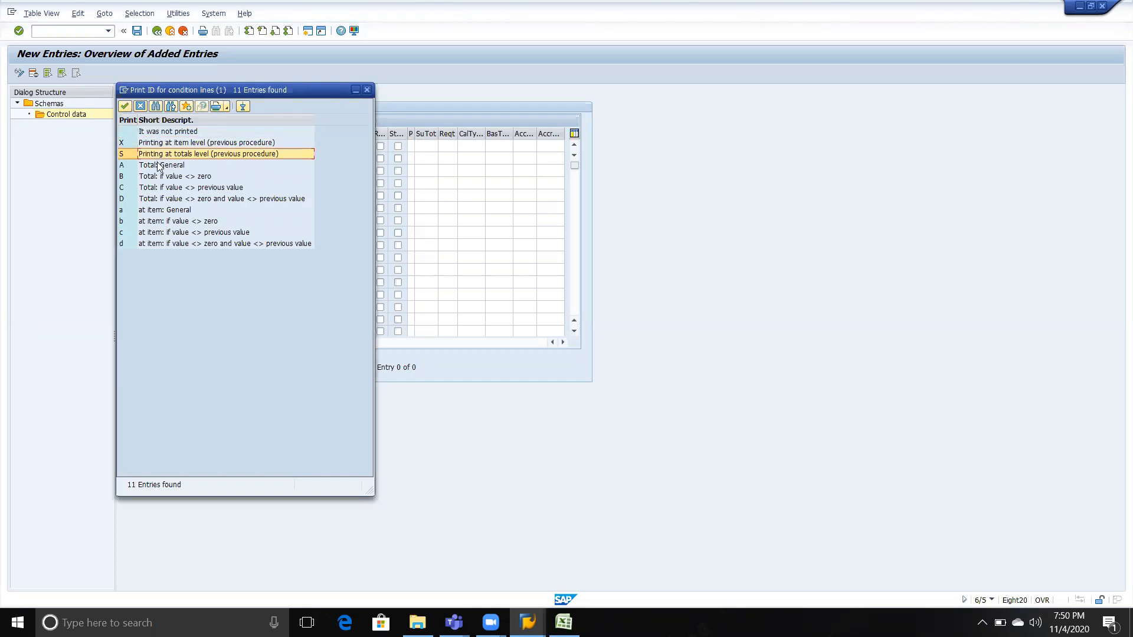
pyautogui.click(167, 143)
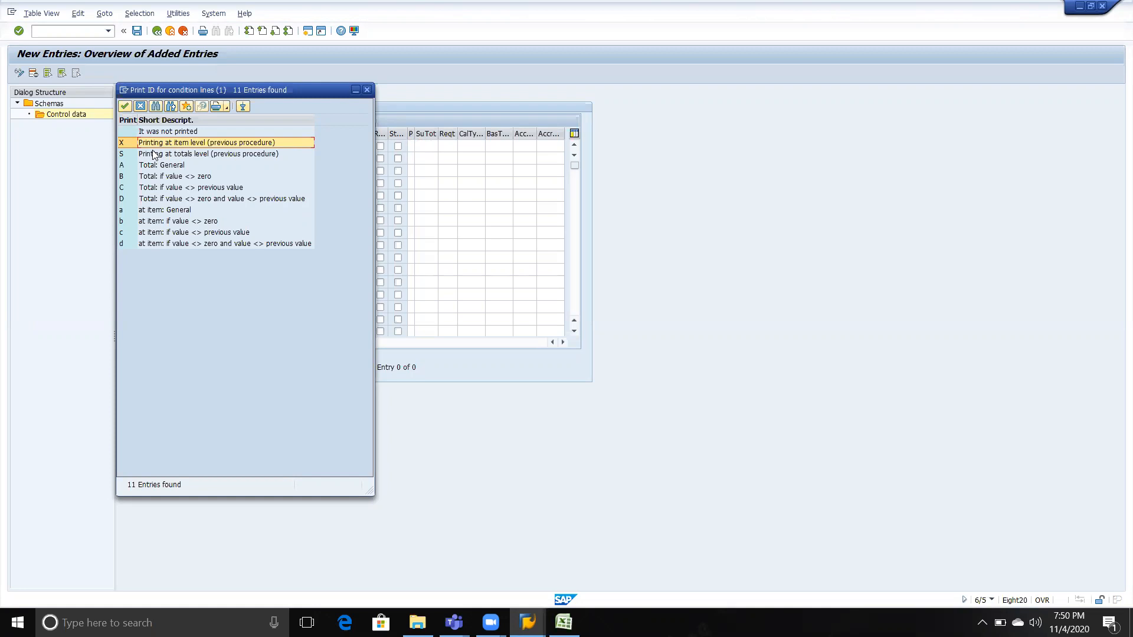
pyautogui.click(157, 156)
pyautogui.click(165, 144)
pyautogui.click(184, 156)
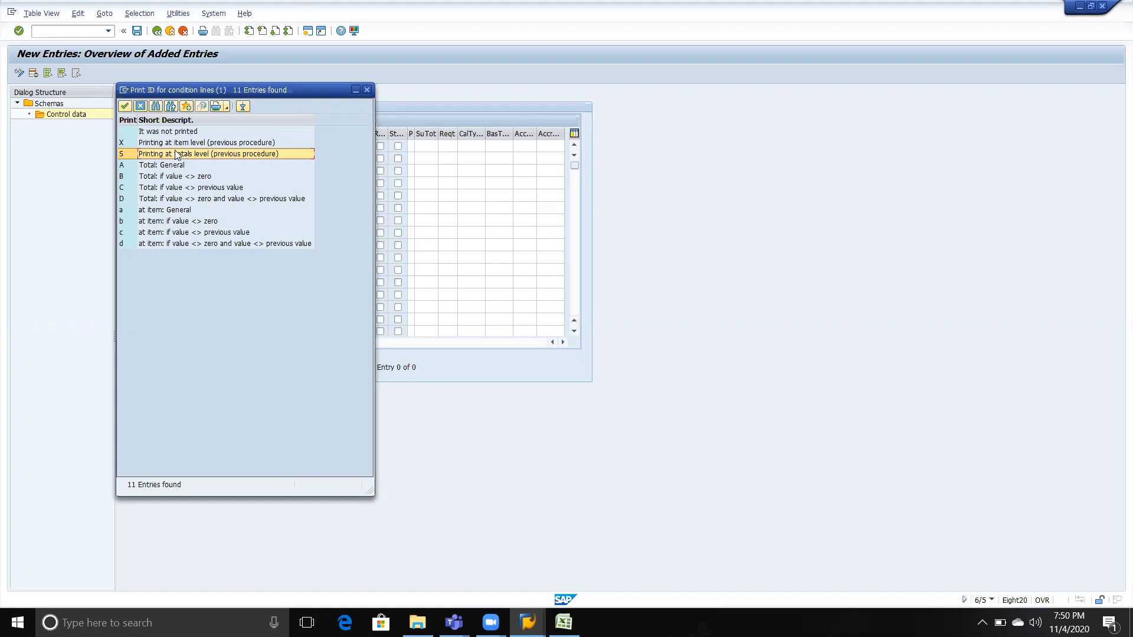
pyautogui.click(171, 146)
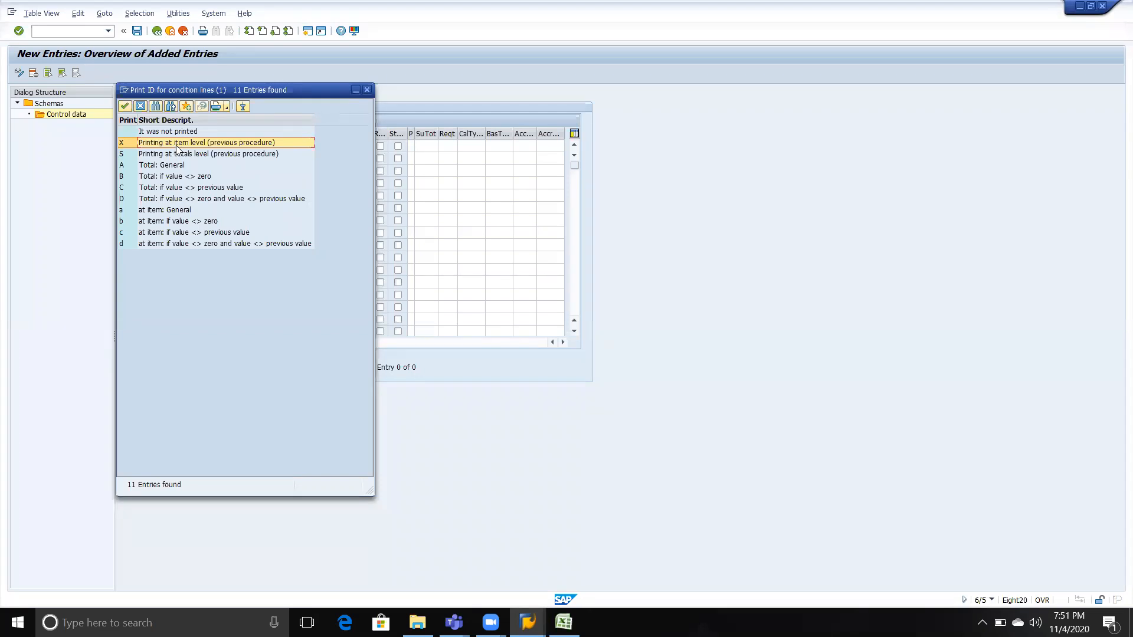
pyautogui.doubleClick(177, 144)
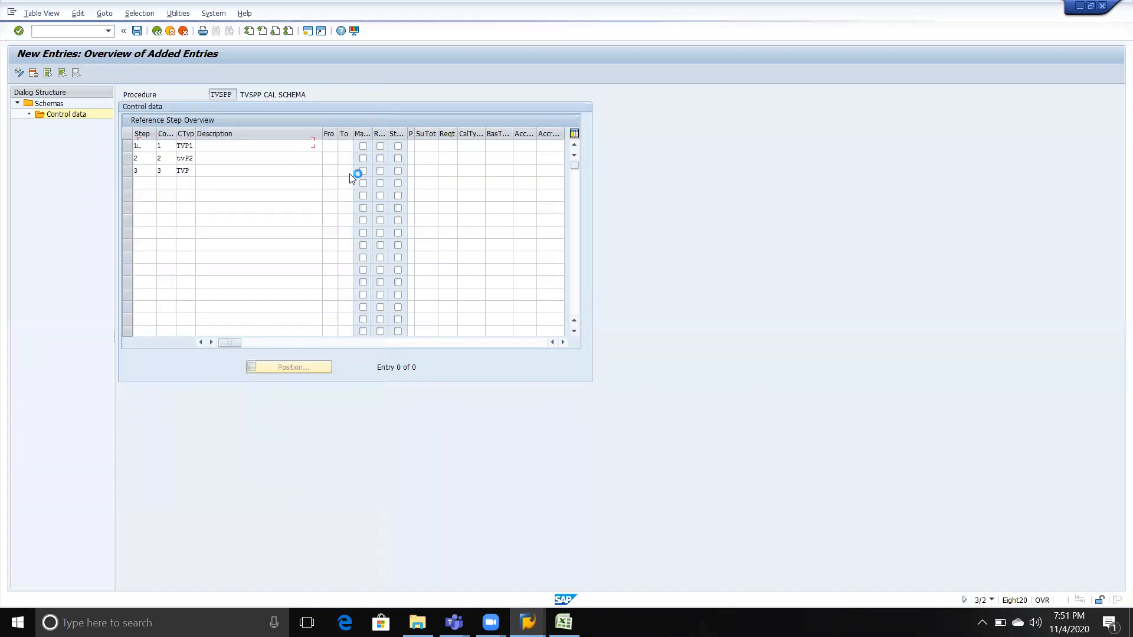
# Set the print ID to X, printing at item level, for steps 2 and 3 as well.
pyautogui.click(415, 158)
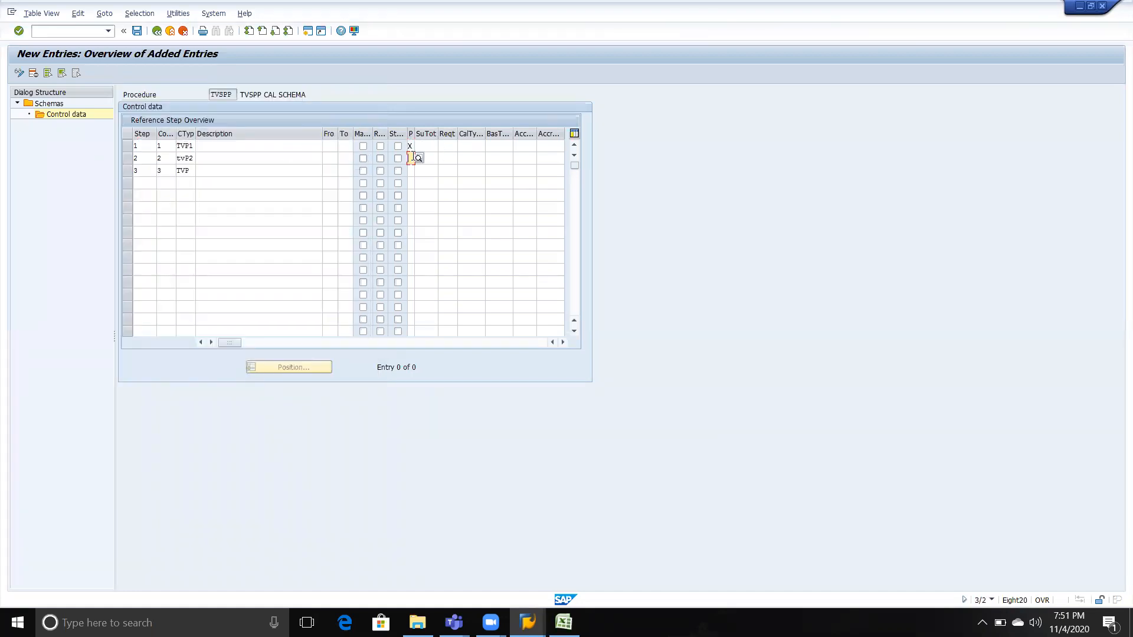
pyautogui.click(418, 158)
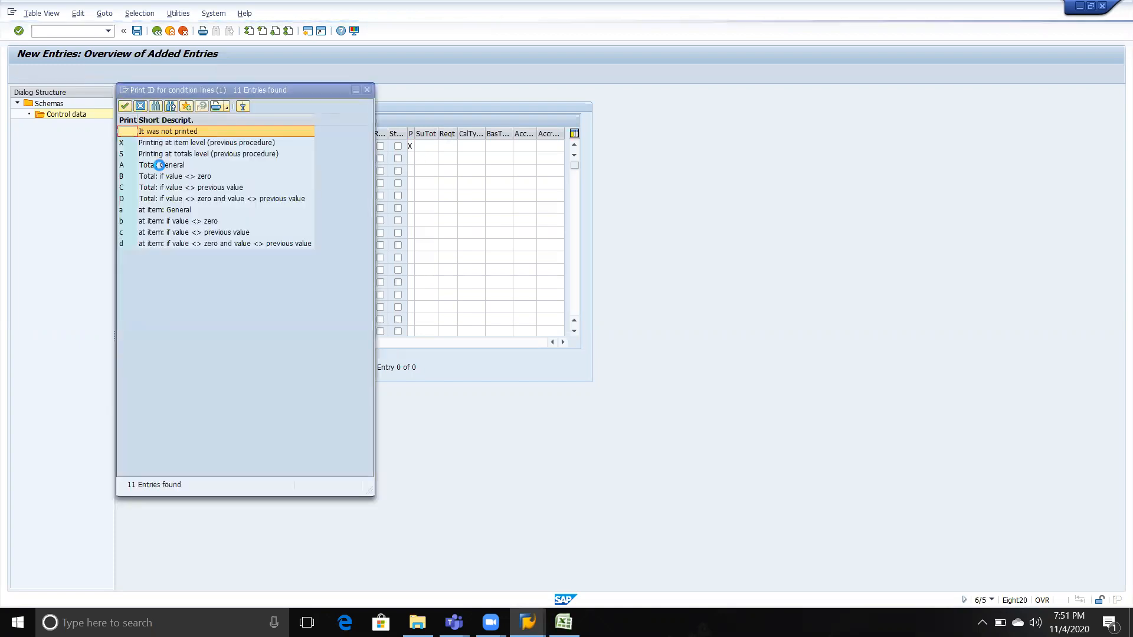
pyautogui.doubleClick(170, 144)
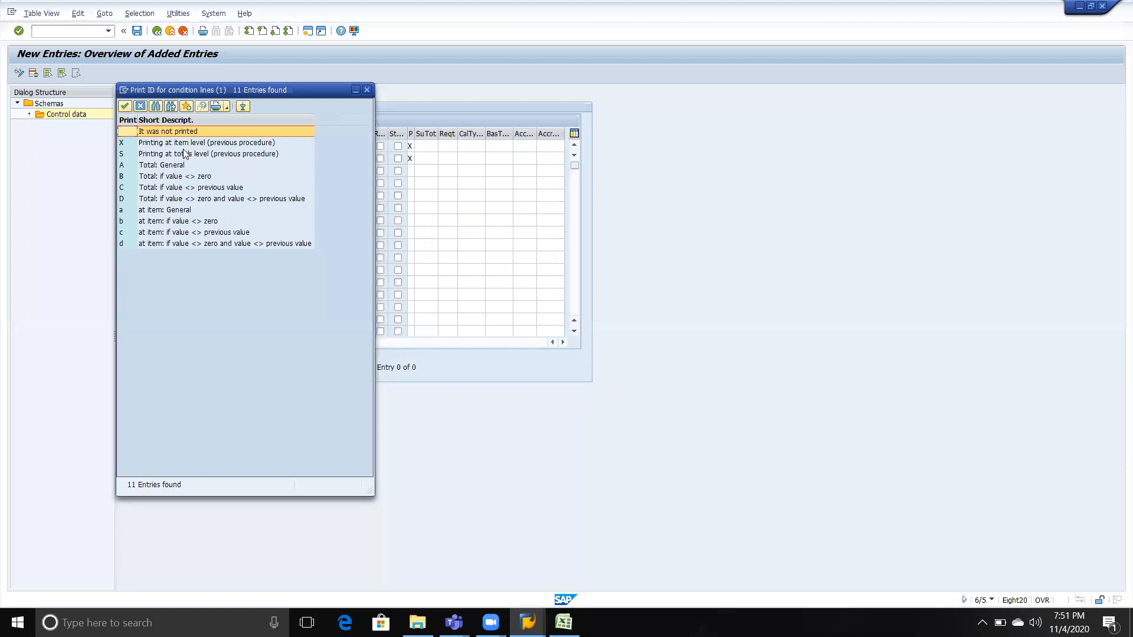
pyautogui.click(181, 142)
pyautogui.click(182, 143)
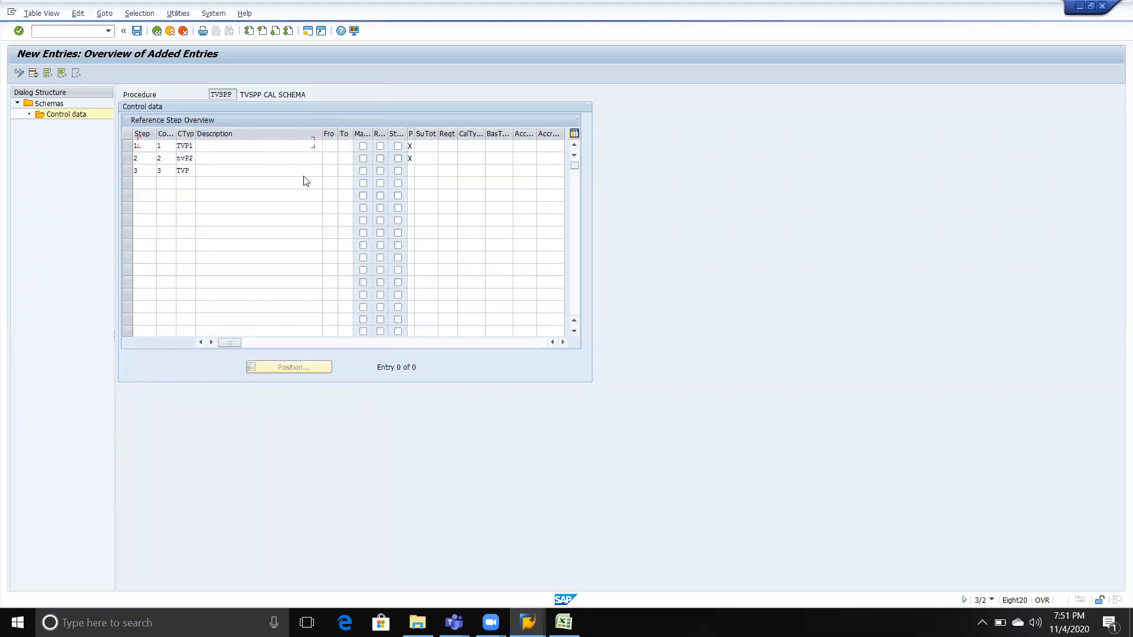
pyautogui.click(206, 183)
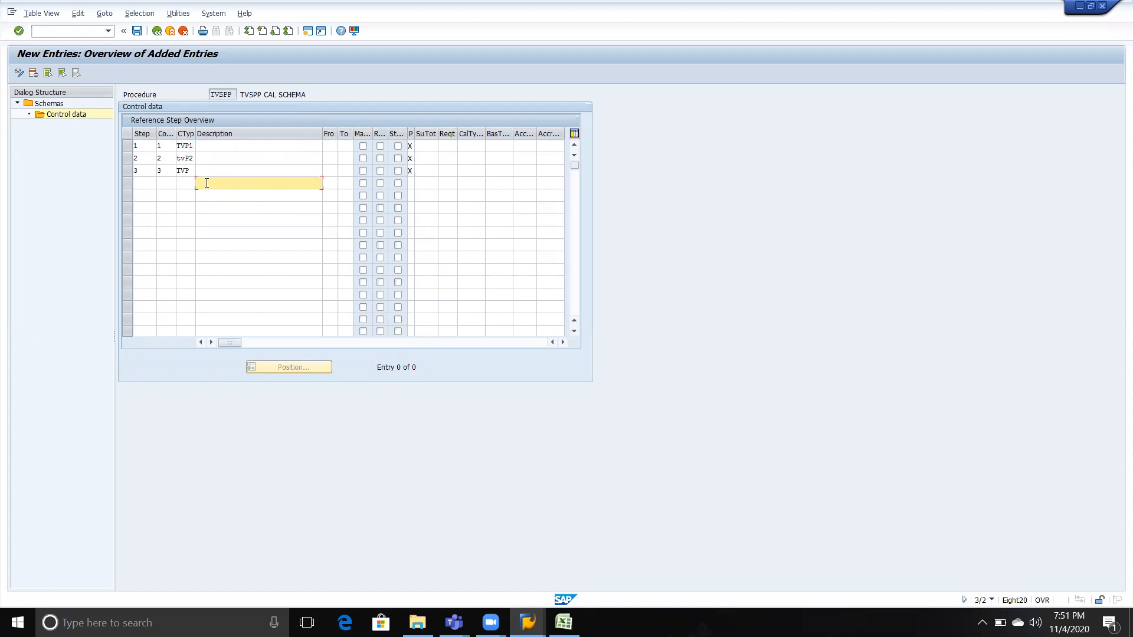
pyautogui.write('TA')
pyautogui.press('BackSpace')
pyautogui.press('BackSpace')
pyautogui.click(411, 182)
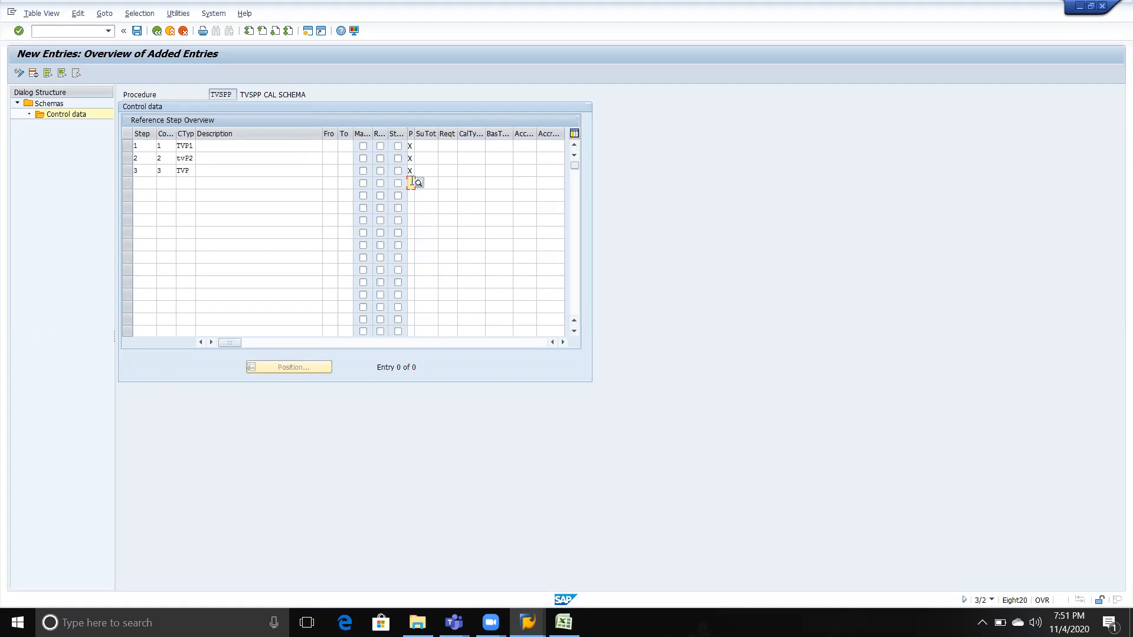
# Validate the control data rows, setting the counters of steps 1, 2 and 3 to 0, 1 and 2.
pyautogui.press('Return')
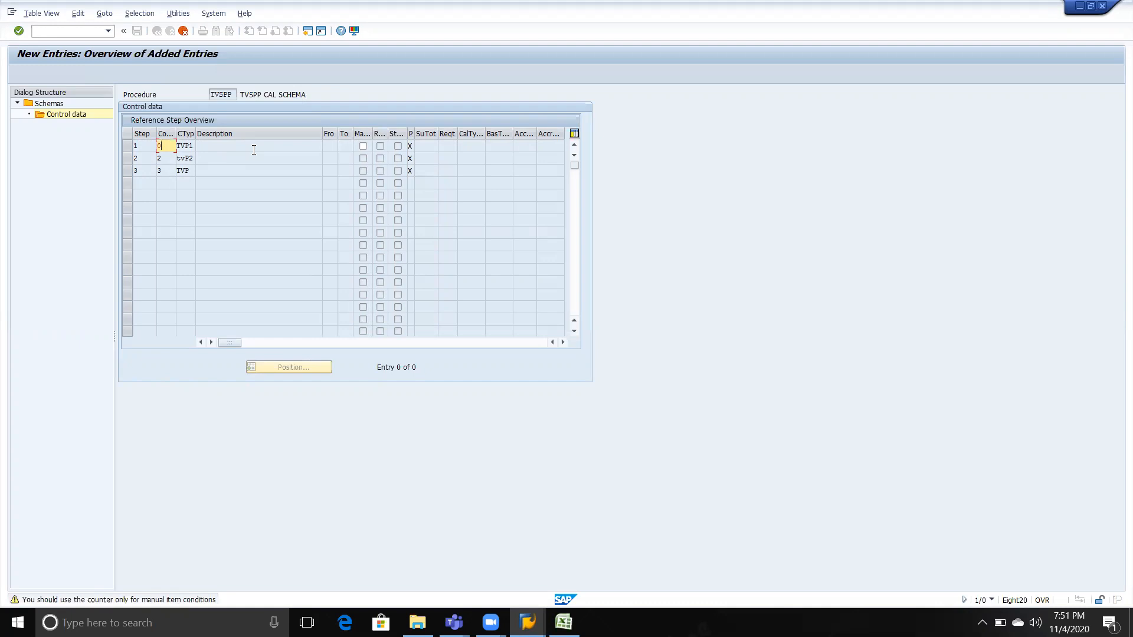
pyautogui.press('Return')
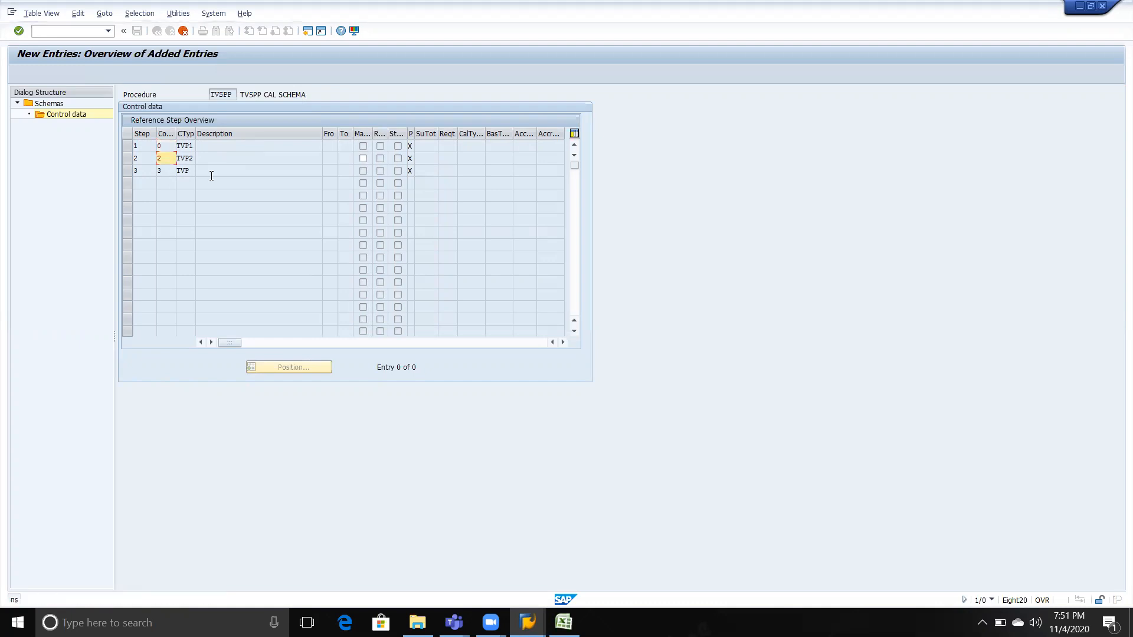
pyautogui.write('1')
pyautogui.press('Return')
pyautogui.press('Return')
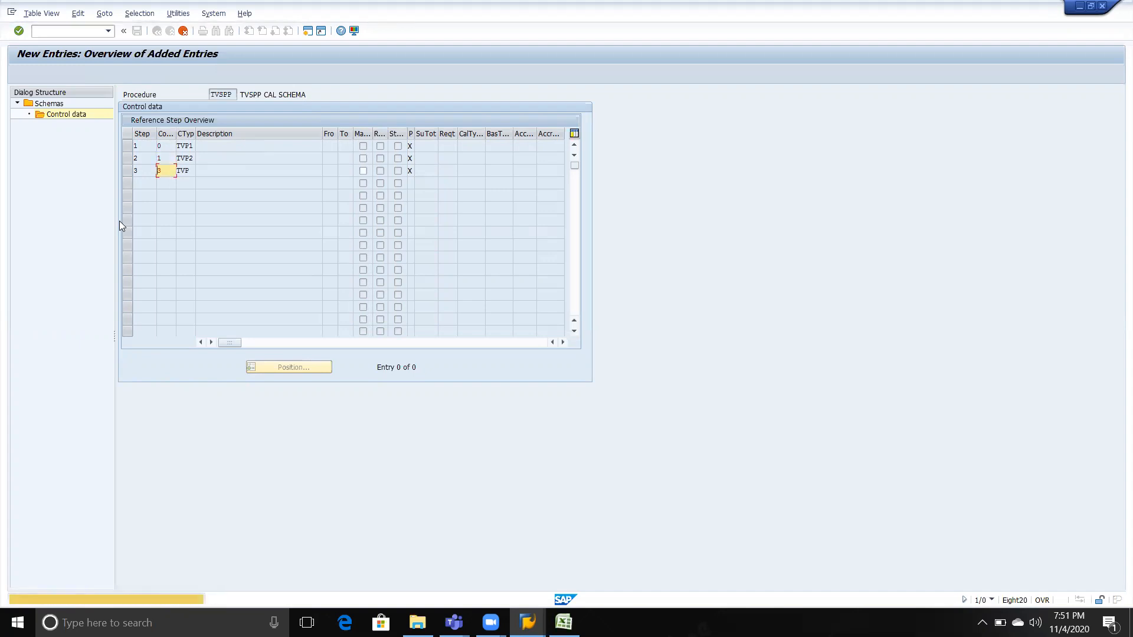
pyautogui.write('2')
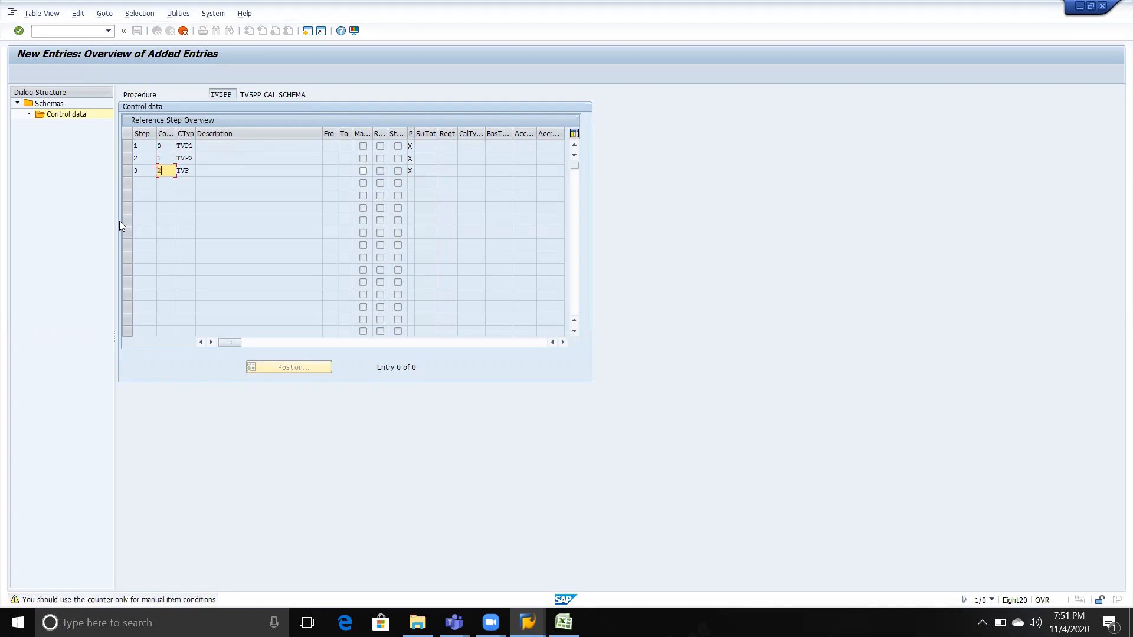
pyautogui.press('Return')
pyautogui.press('Return')
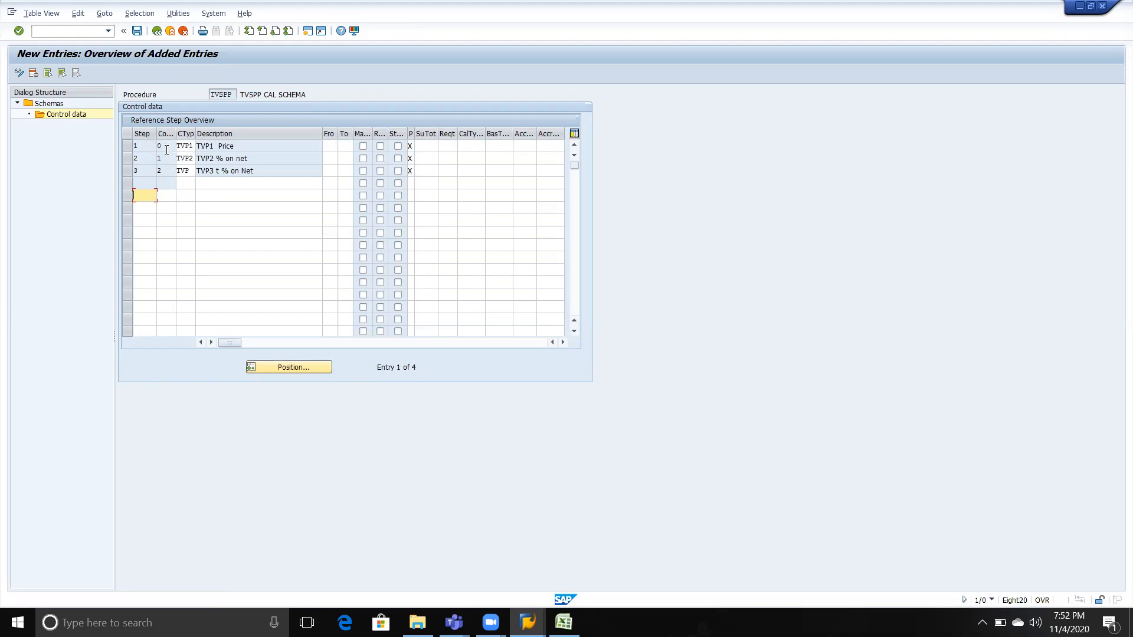
# Save the control data of calculation schema TVSPP and accept the customizing request.
pyautogui.moveTo(242, 144); pyautogui.dragTo(195, 159)
pyautogui.moveTo(285, 171); pyautogui.dragTo(202, 171)
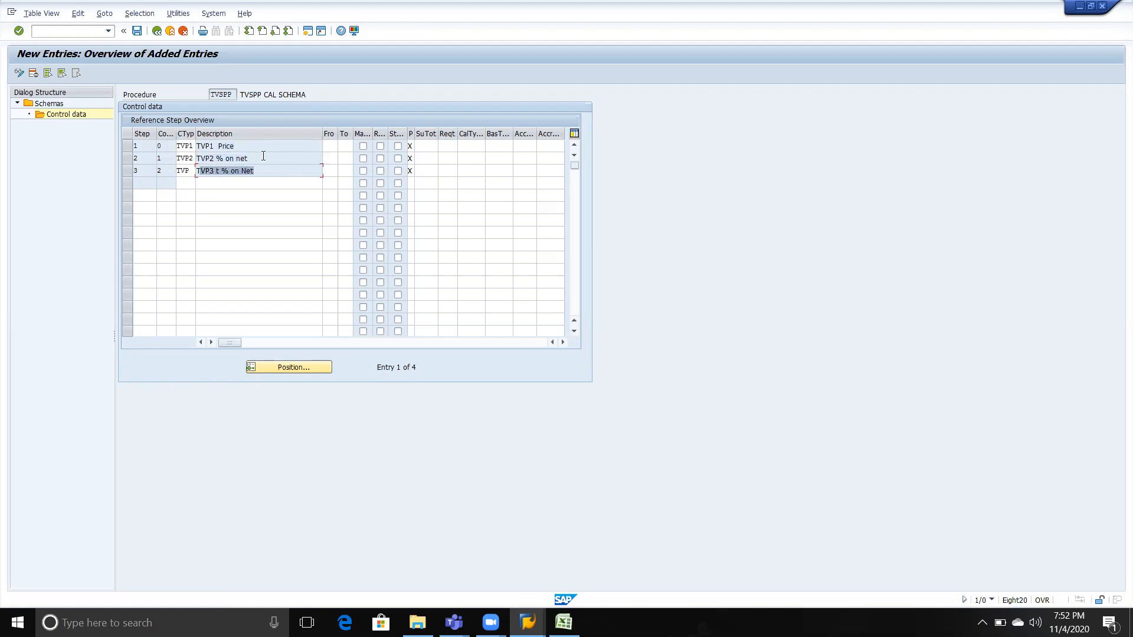
pyautogui.click(264, 157)
pyautogui.press('Return')
pyautogui.hotkey('ctrl', 's')
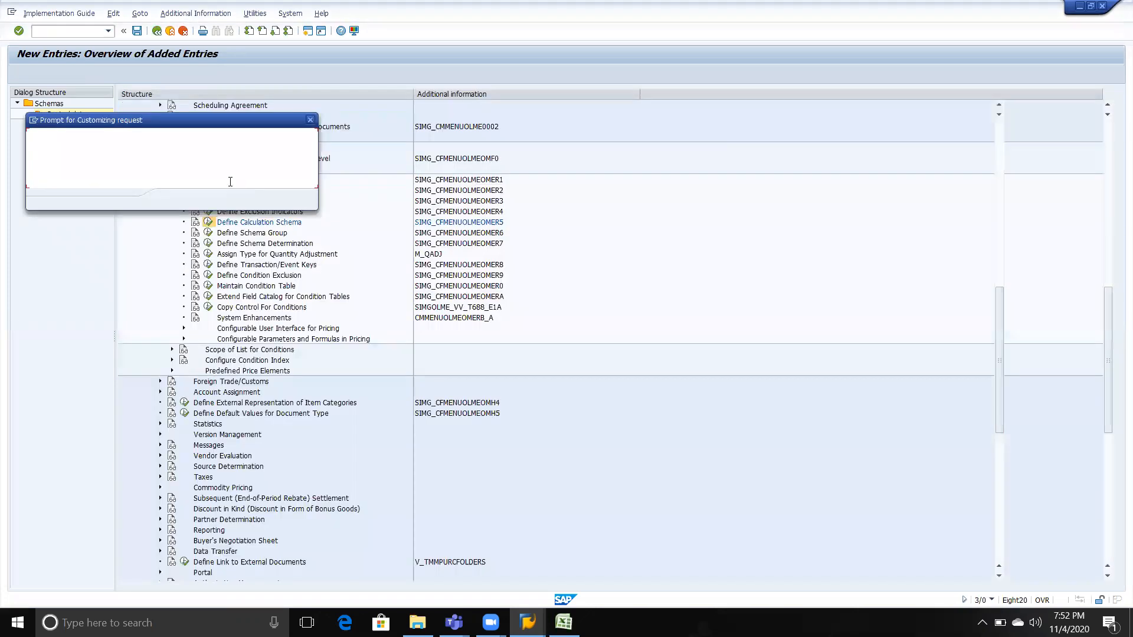
pyautogui.press('Return')
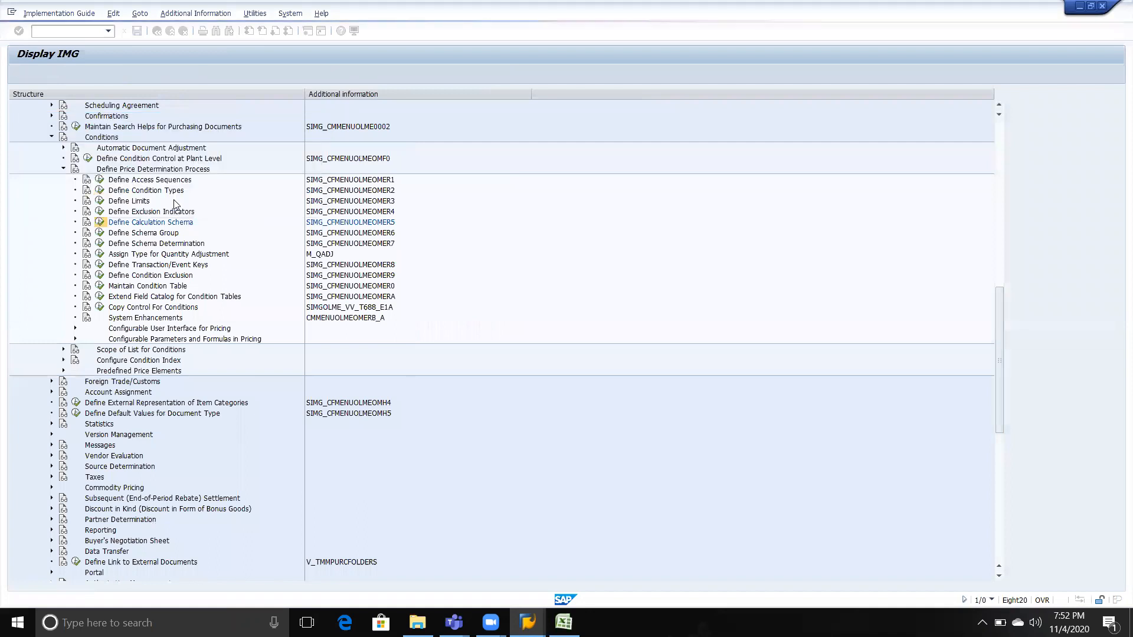
# Switch to Excel and review the condition type rows and the Cal Scema entry under Pricing Procedure.
pyautogui.hotkey('alt', 'Tab')
pyautogui.hotkey('alt', 'Tab')
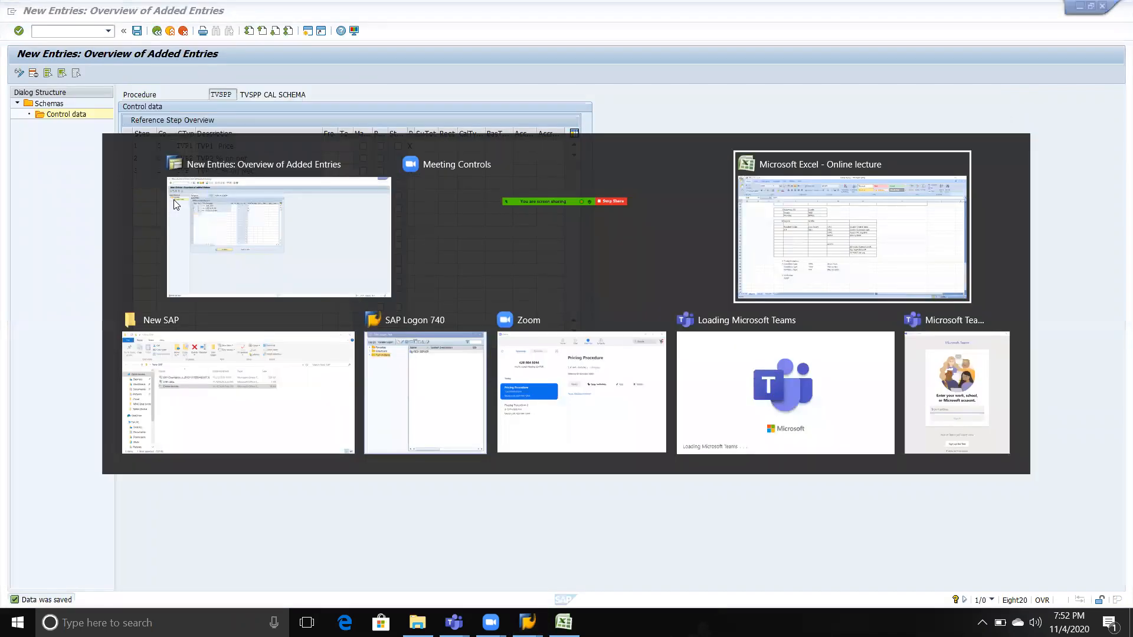
pyautogui.click(298, 442)
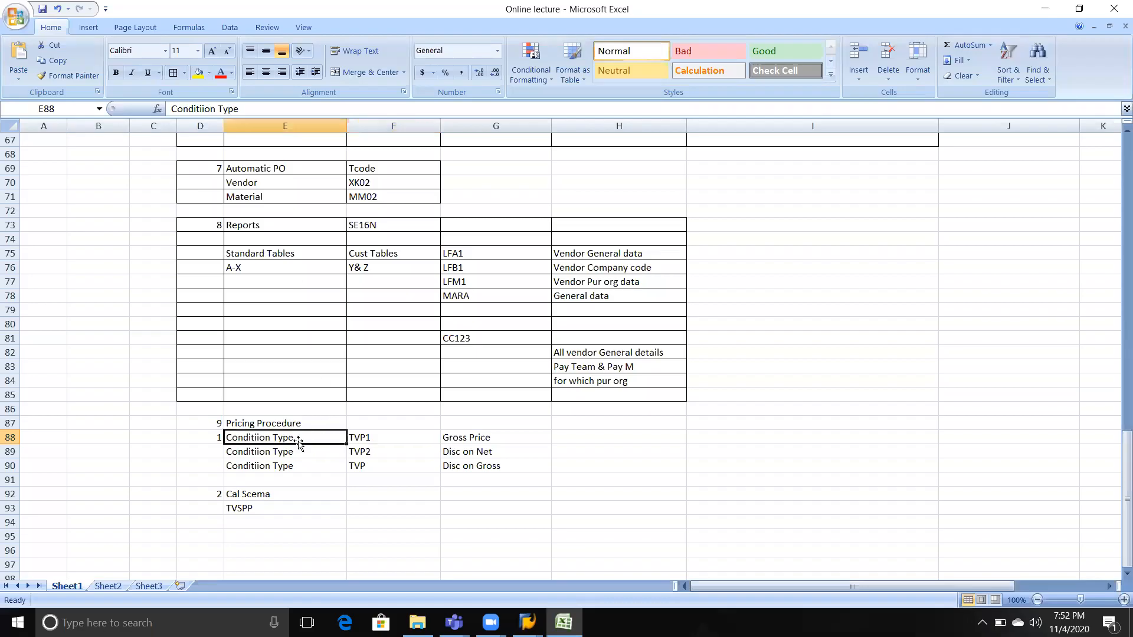
pyautogui.press('Down')
pyautogui.press('Down')
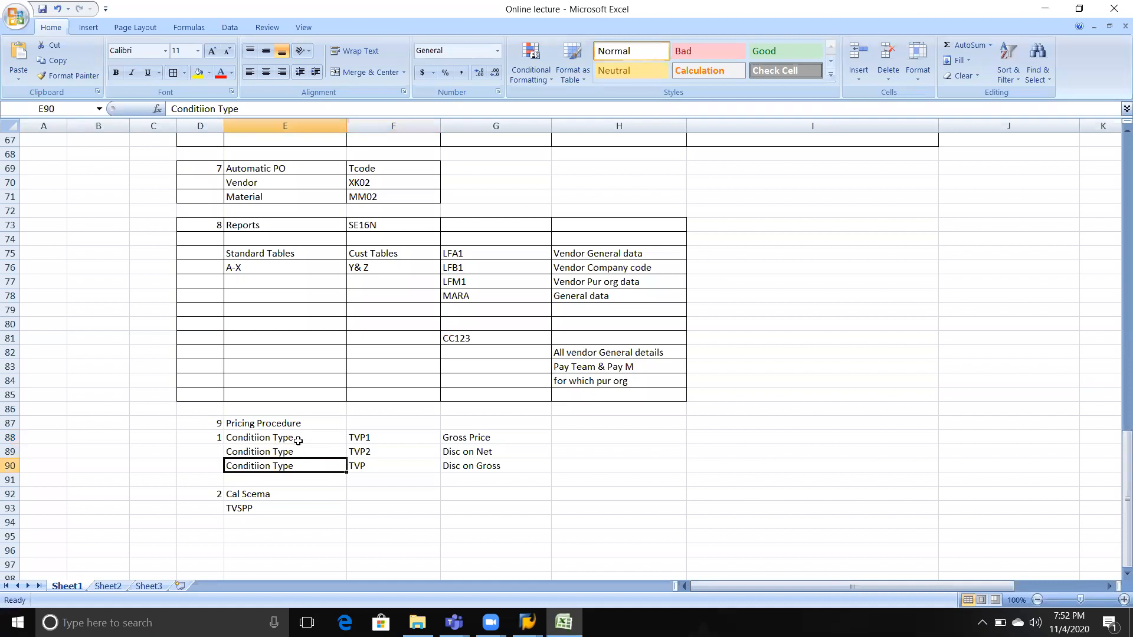
pyautogui.press('Up')
pyautogui.press('Up')
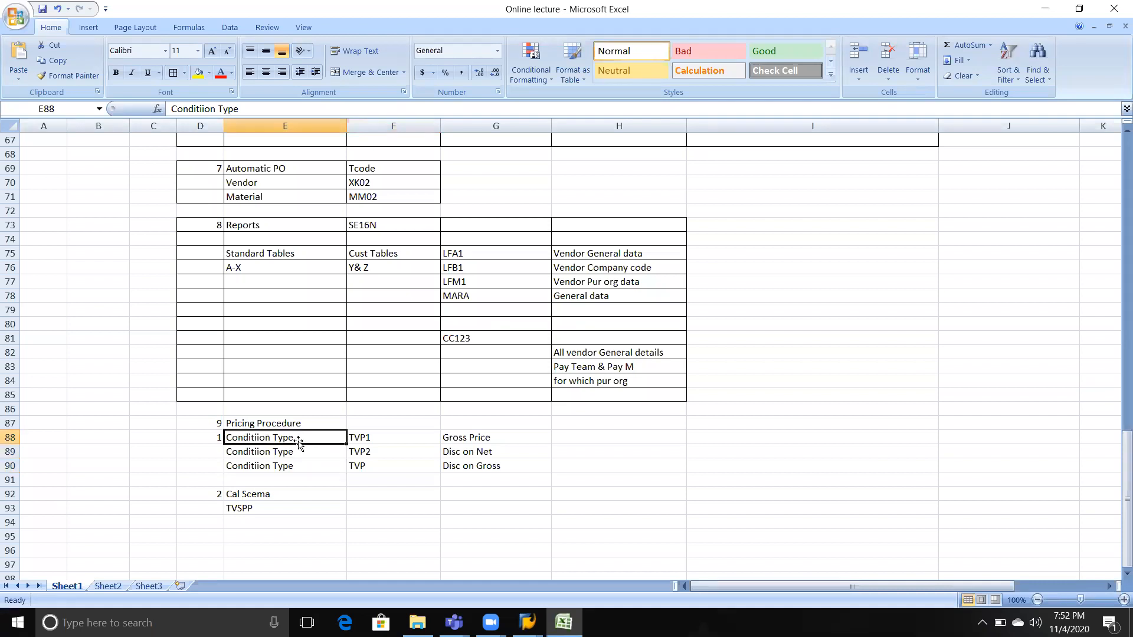
pyautogui.hotkey('shift', 'Right')
pyautogui.hotkey('shift', 'Right')
pyautogui.hotkey('shift', 'Down')
pyautogui.hotkey('shift', 'Down')
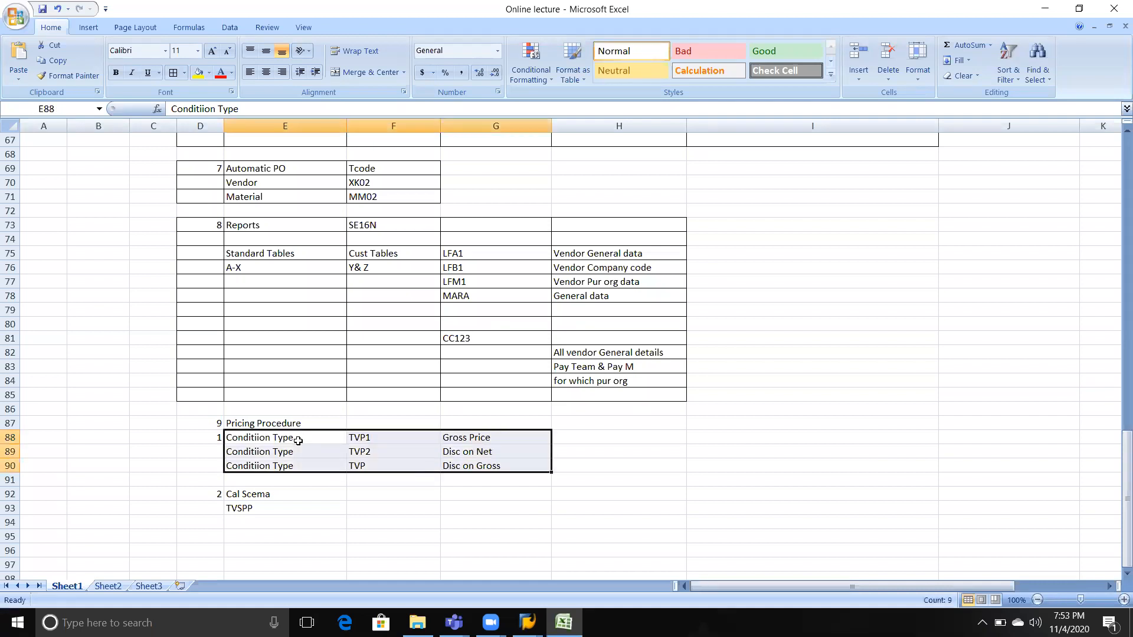
pyautogui.click(242, 504)
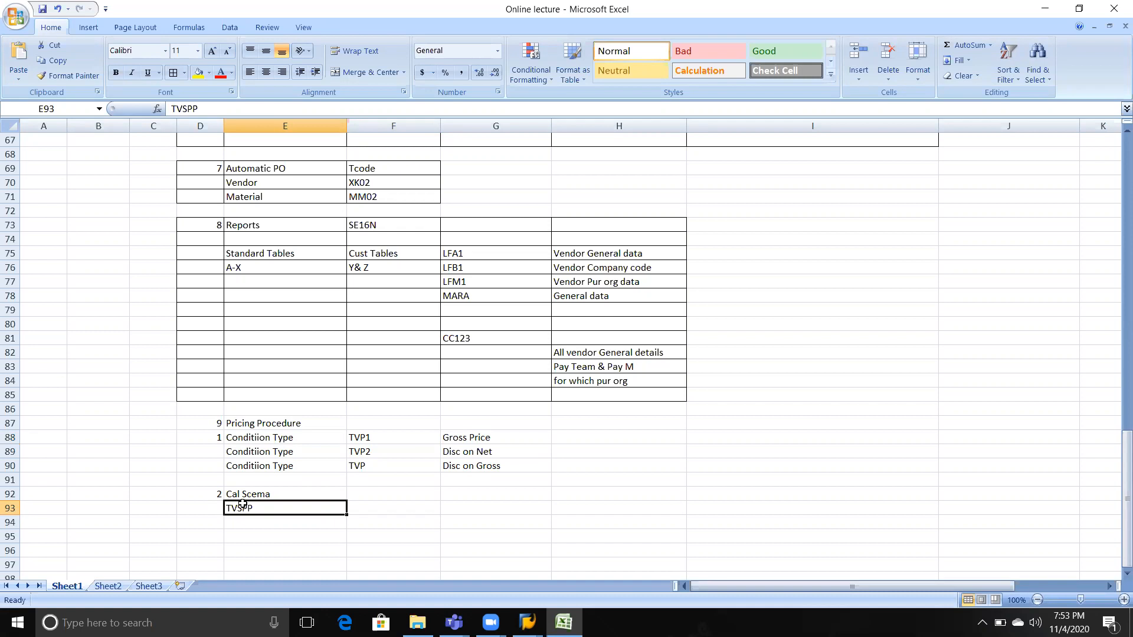
pyautogui.scroll(-2, 290, 491)
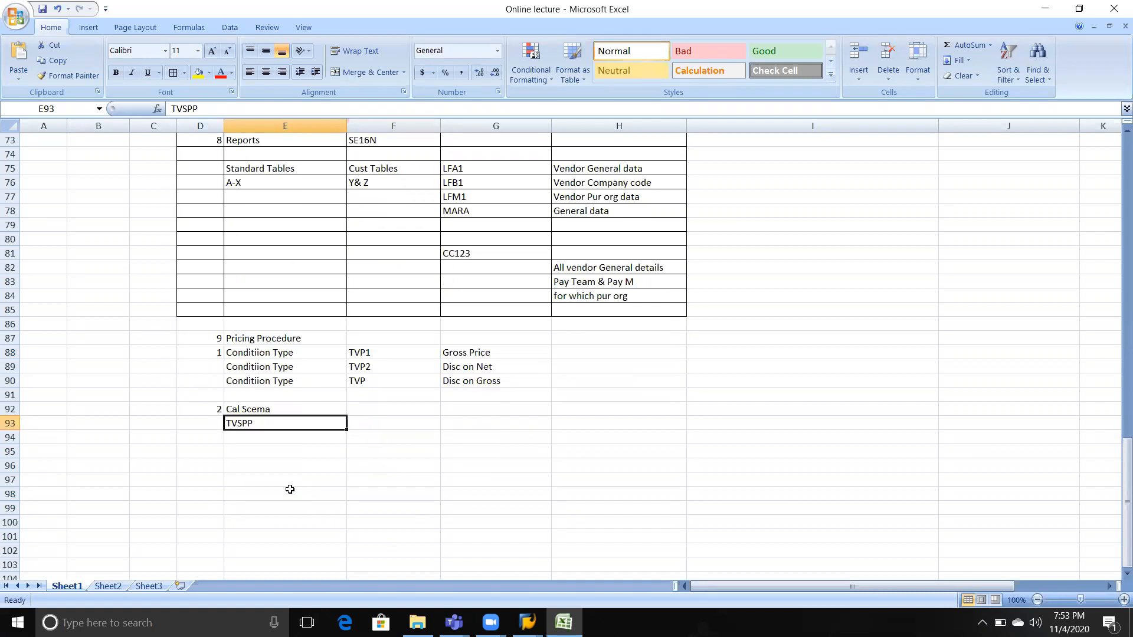
pyautogui.click(281, 440)
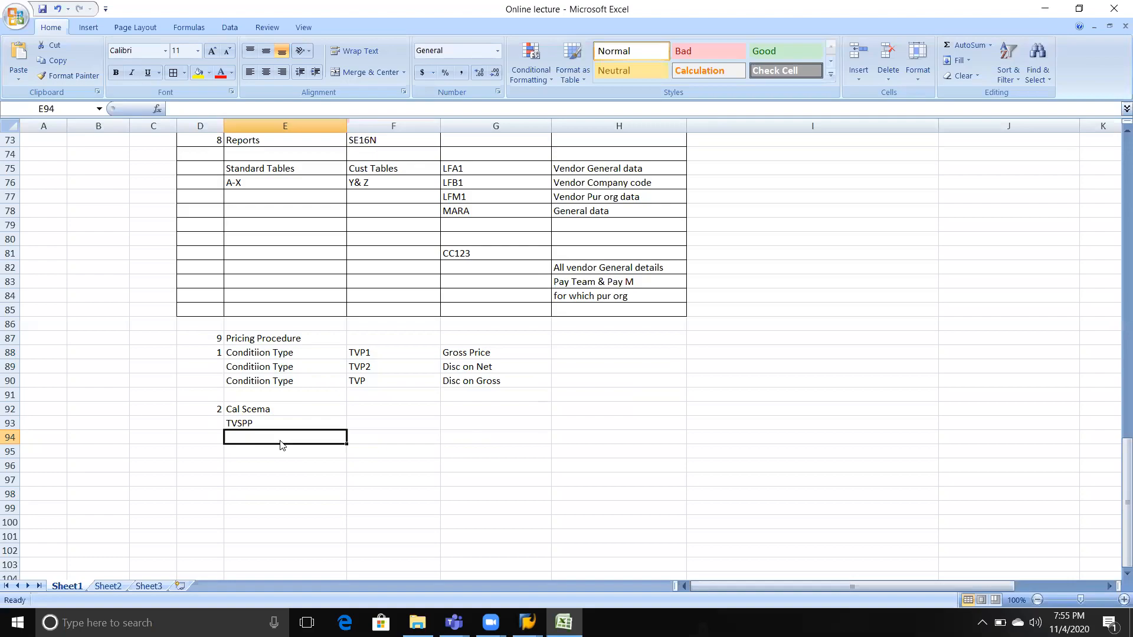
# Switch to SAP and leave the calculation schema views to return to the implementation guide.
pyautogui.hotkey('alt', 'Tab')
pyautogui.click(158, 31)
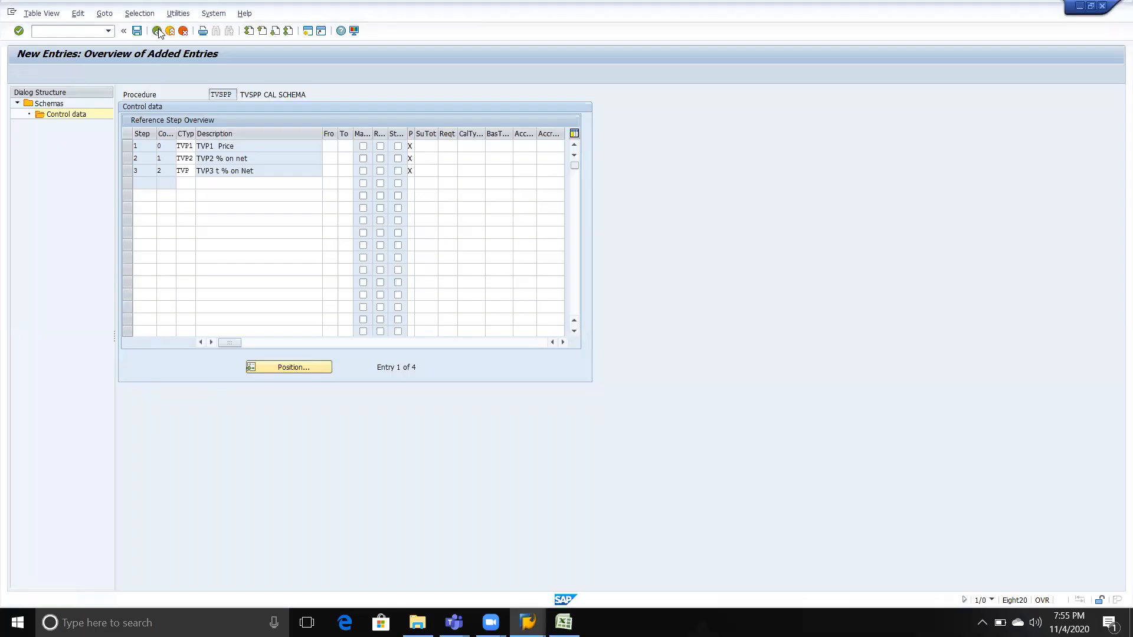
pyautogui.click(158, 34)
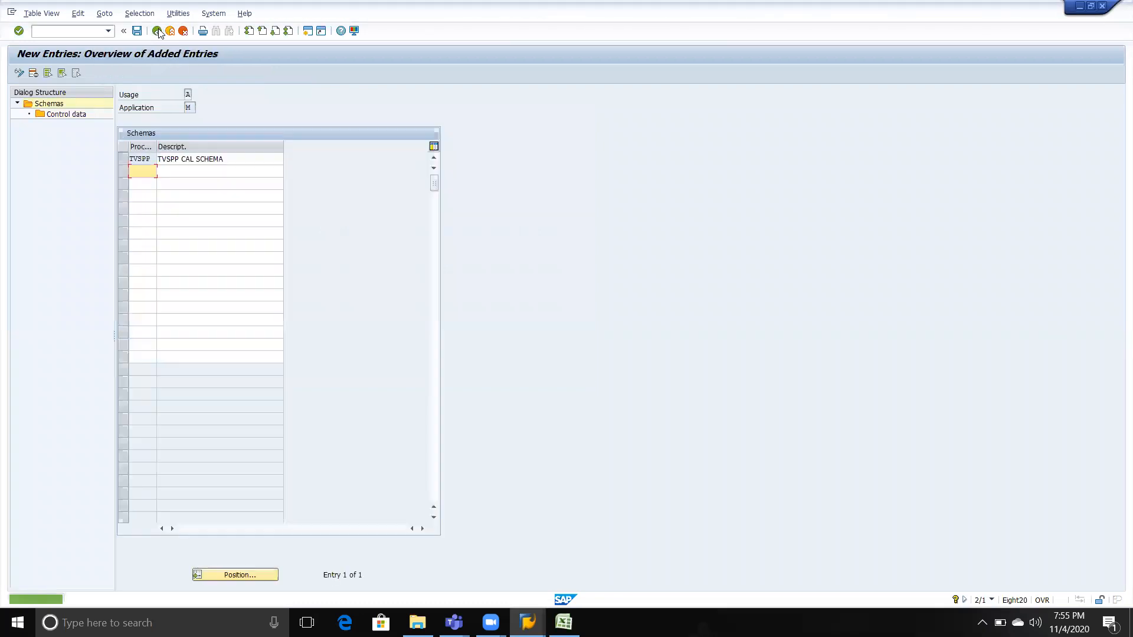
pyautogui.click(158, 33)
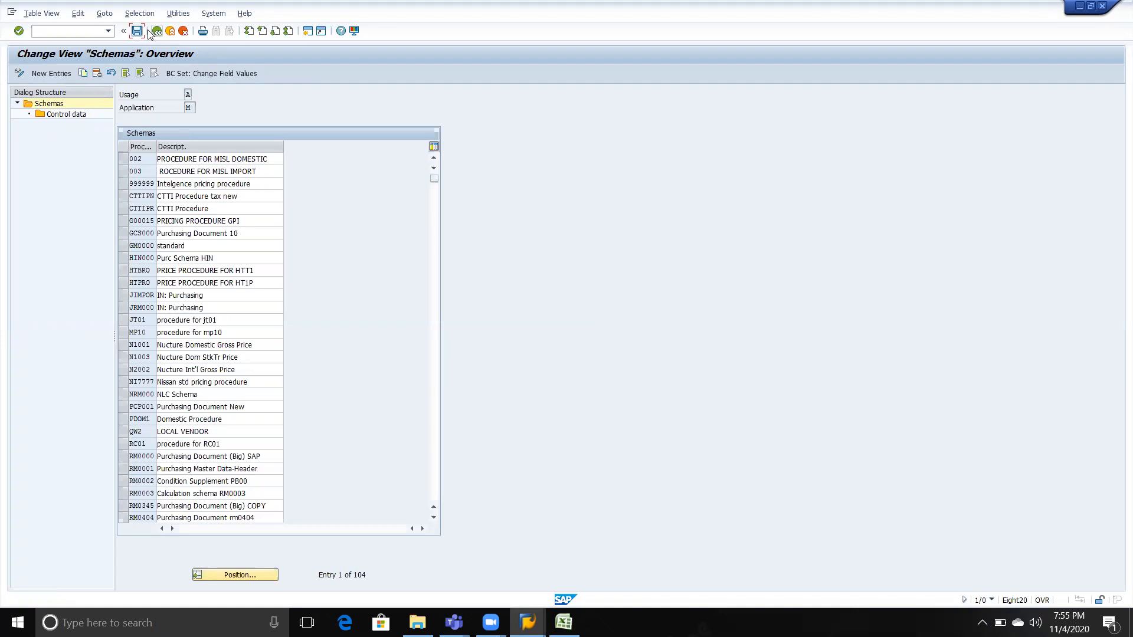
pyautogui.click(157, 31)
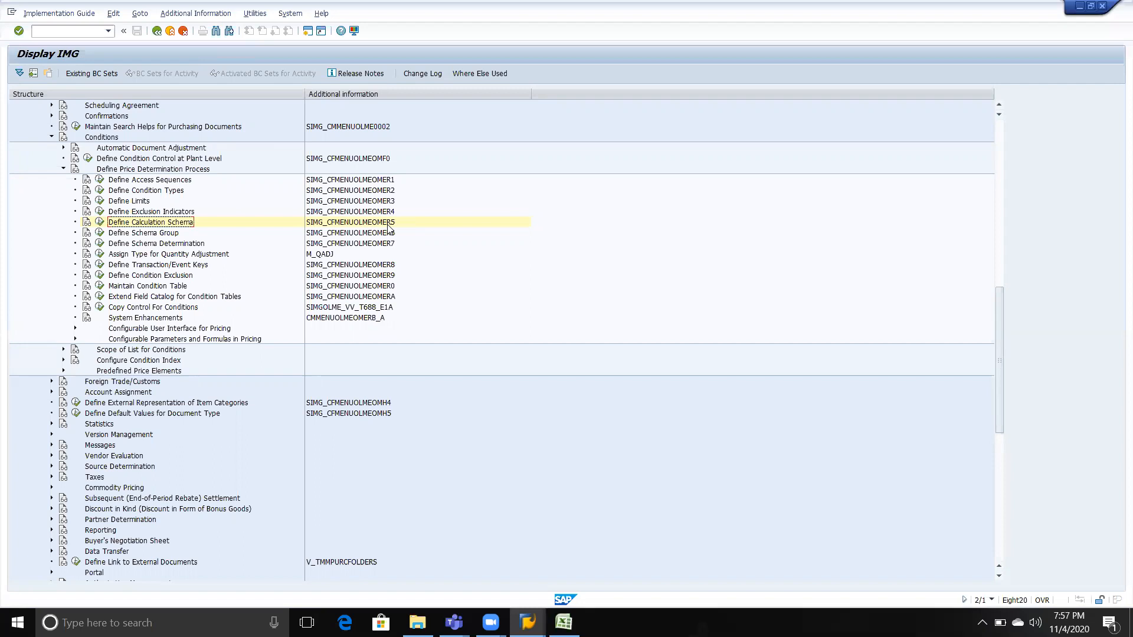
# Switch to Excel and add item 3, Schema Group, in row 95 under the TVSPP entry.
pyautogui.hotkey('alt', 'Tab')
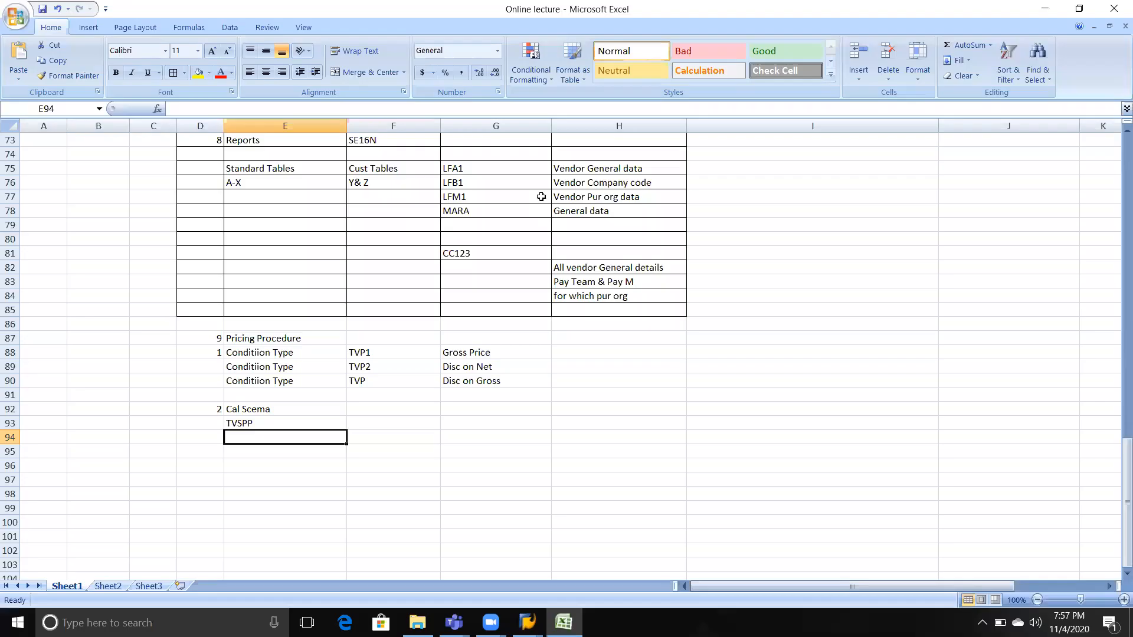
pyautogui.moveTo(187, 336); pyautogui.dragTo(538, 433)
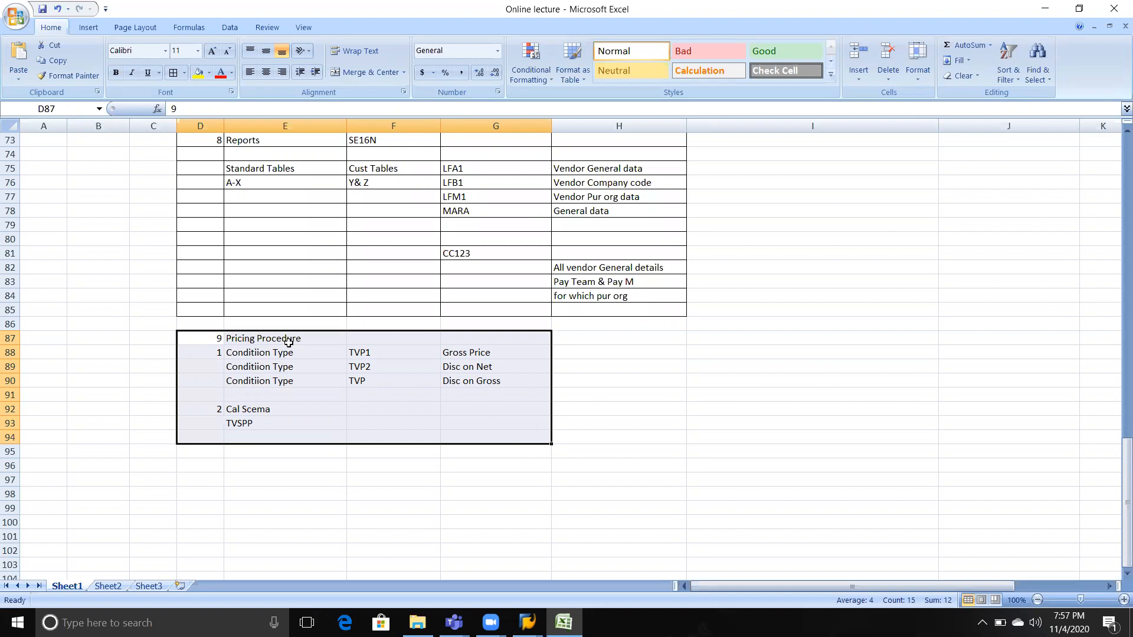
pyautogui.click(210, 453)
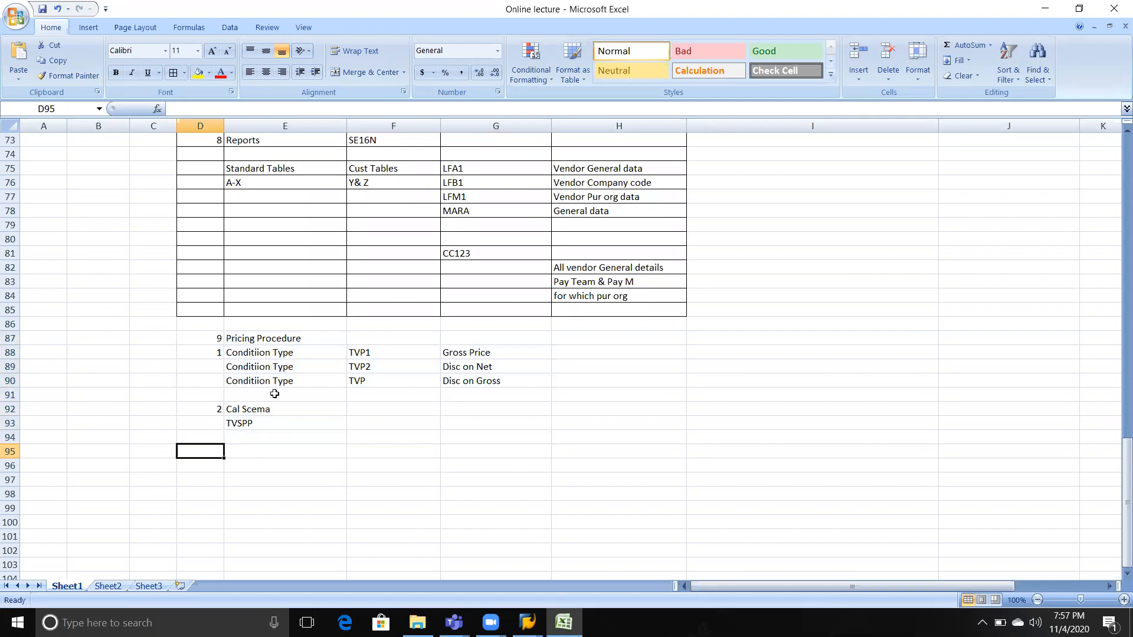
pyautogui.write('3')
pyautogui.click(266, 455)
pyautogui.write('sCHEMA')
pyautogui.press('BackSpace')
pyautogui.press('BackSpace')
pyautogui.press('BackSpace')
pyautogui.press('BackSpace')
pyautogui.press('BackSpace')
pyautogui.press('BackSpace')
pyautogui.write('S')
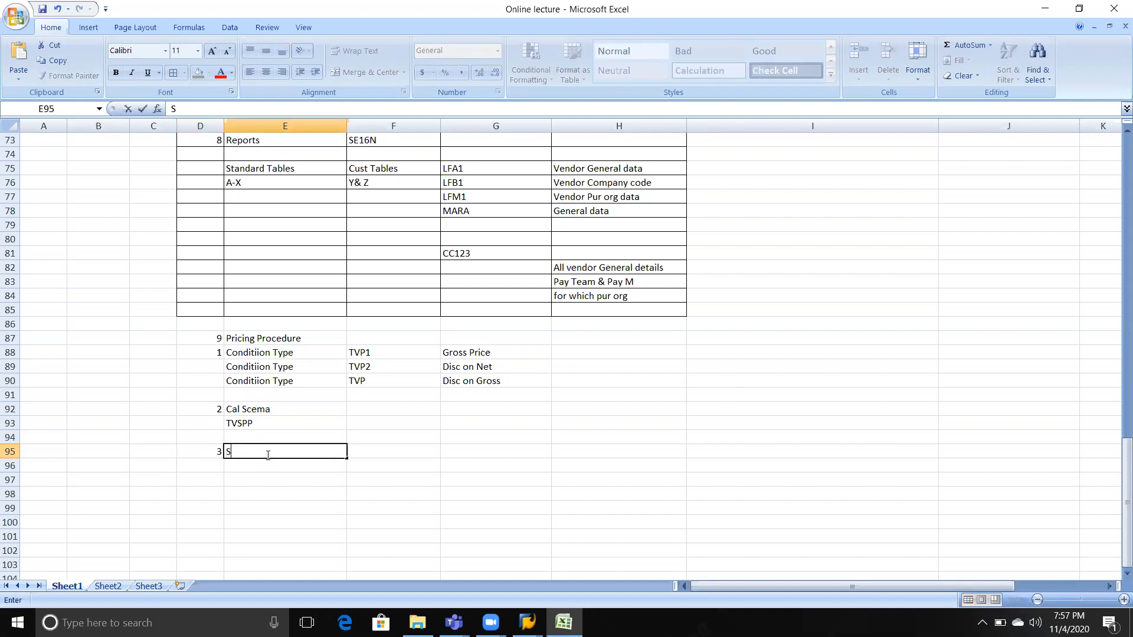
pyautogui.write('chema Group')
pyautogui.press('Tab')
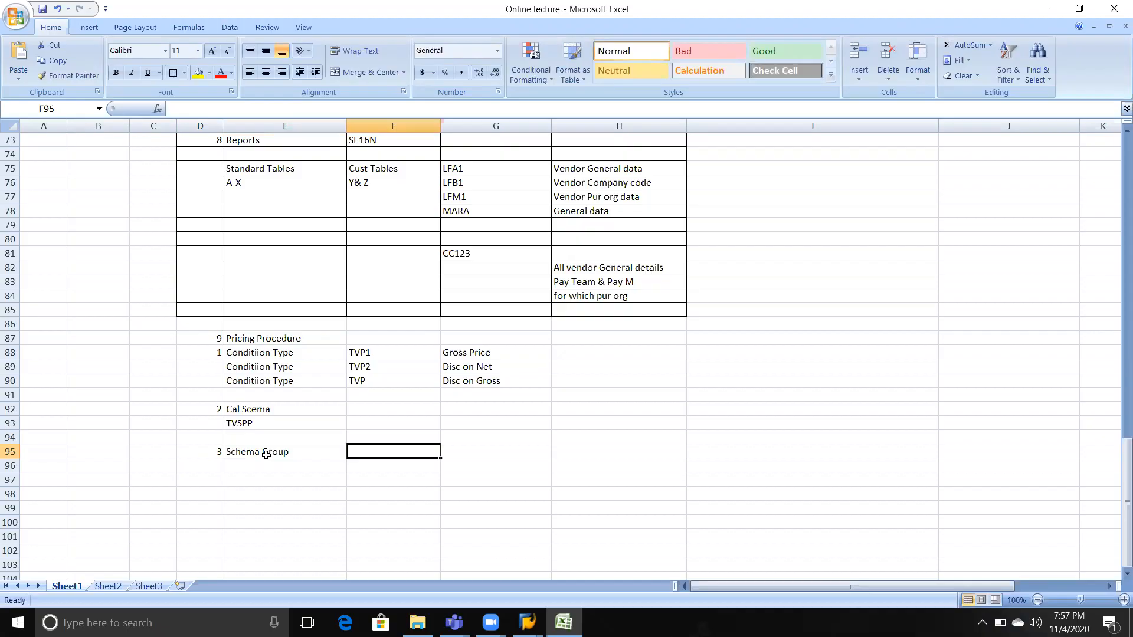
# Switch to SAP and open Define Schema Group for vendors, starting a new entry.
pyautogui.hotkey('alt', 'Tab')
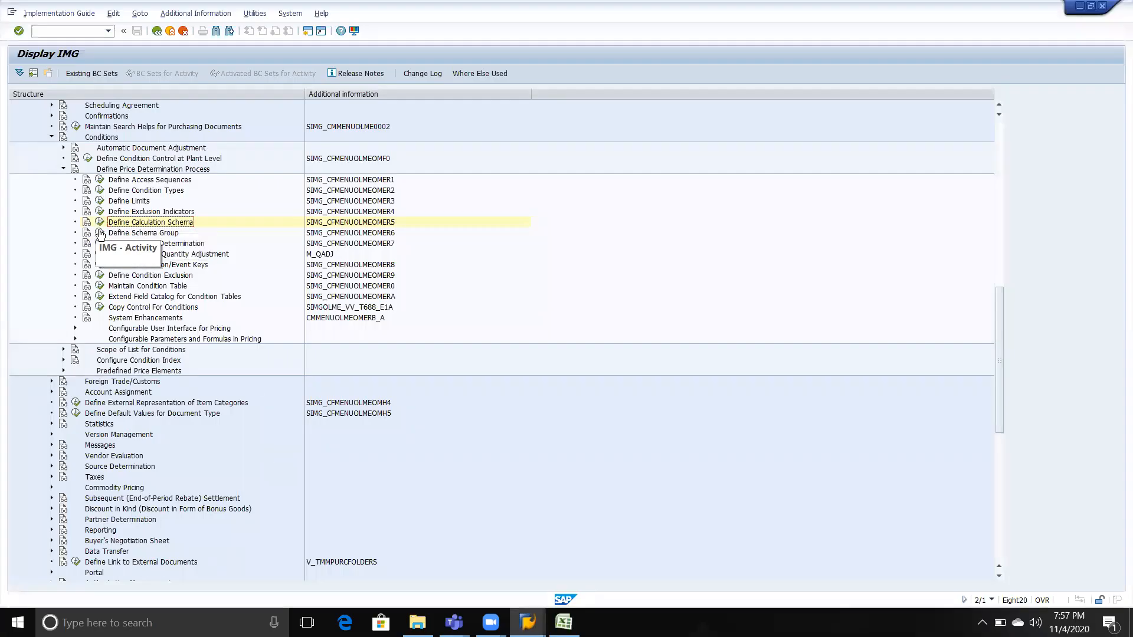
pyautogui.click(100, 233)
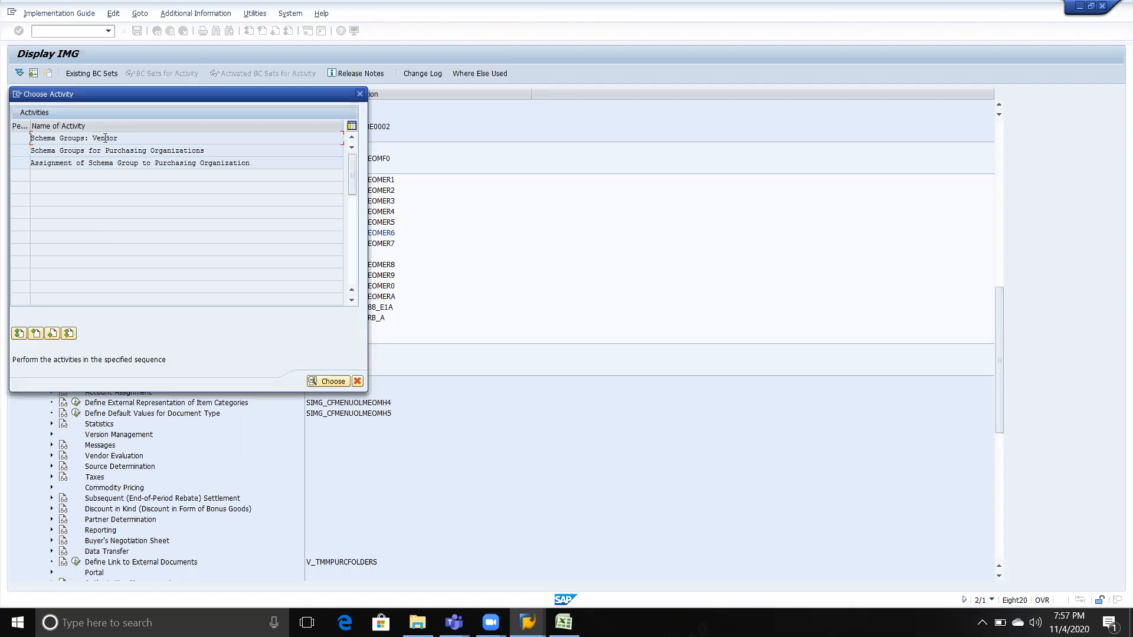
pyautogui.doubleClick(105, 138)
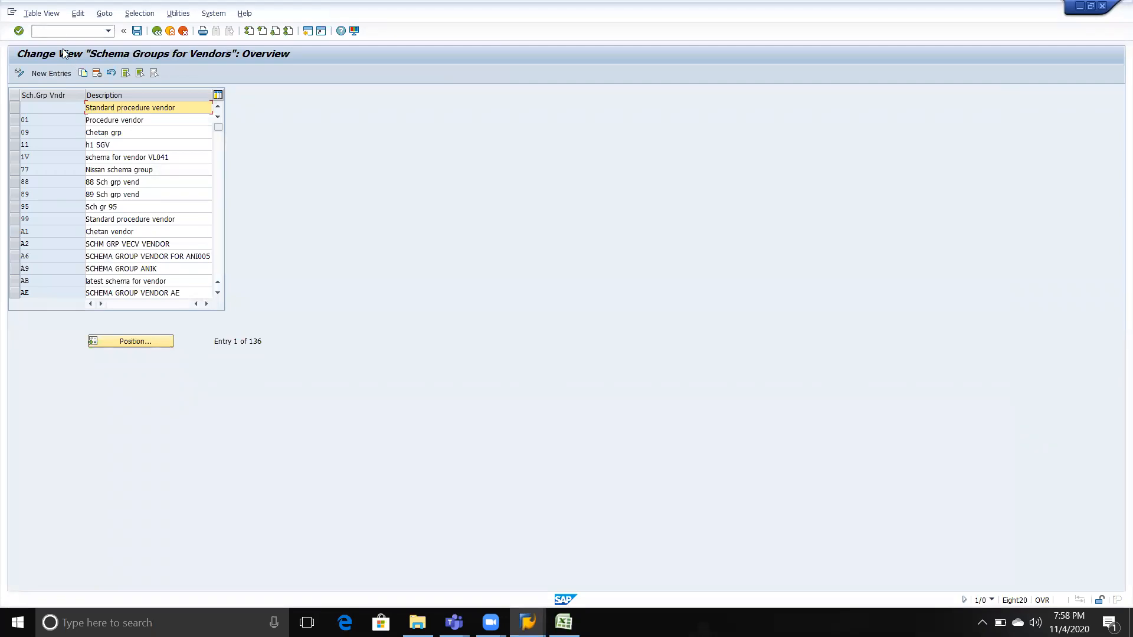
pyautogui.click(48, 74)
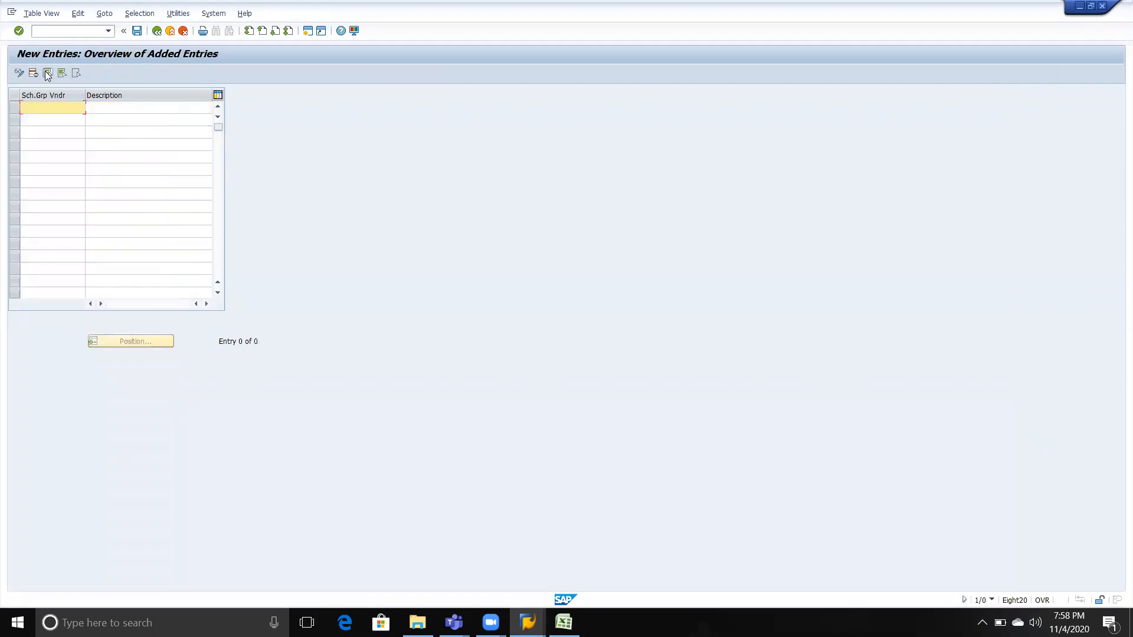
# Enter vendor schema group P1 with the description "Schema group for vendor".
pyautogui.write('11')
pyautogui.press('BackSpace')
pyautogui.press('BackSpace')
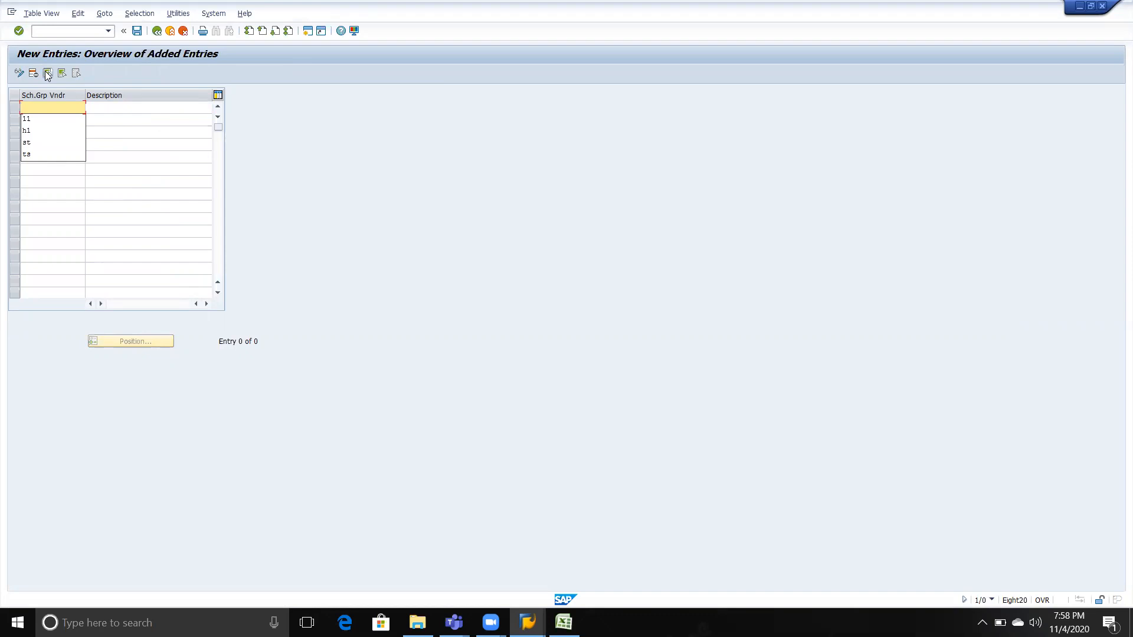
pyautogui.write('p1')
pyautogui.press('Tab')
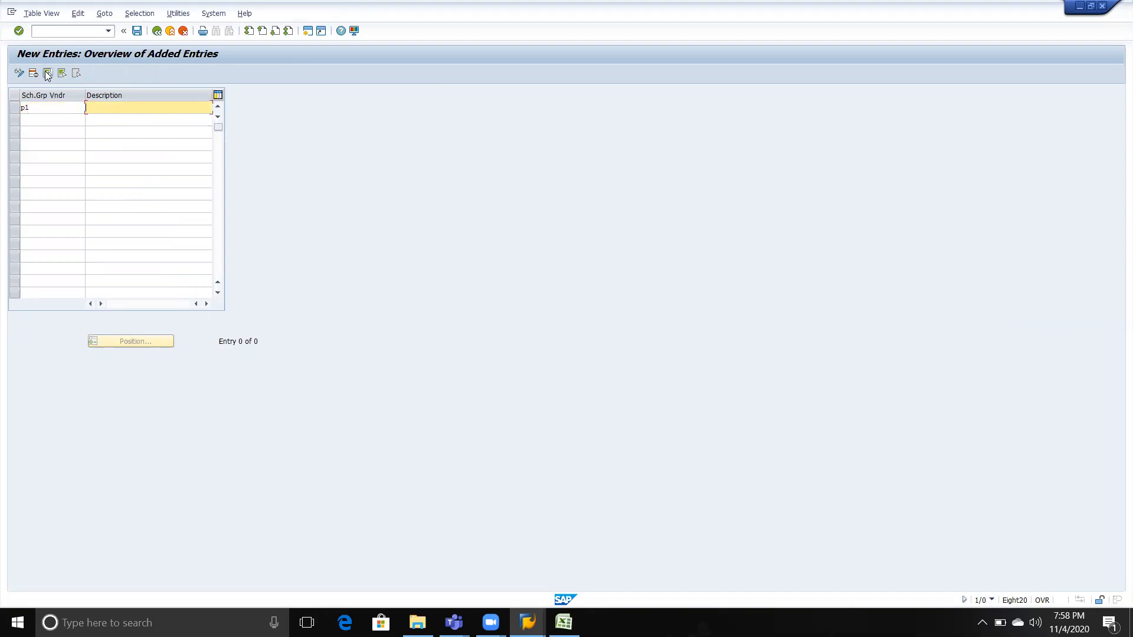
pyautogui.write('Schema group for vendor')
pyautogui.press('Return')
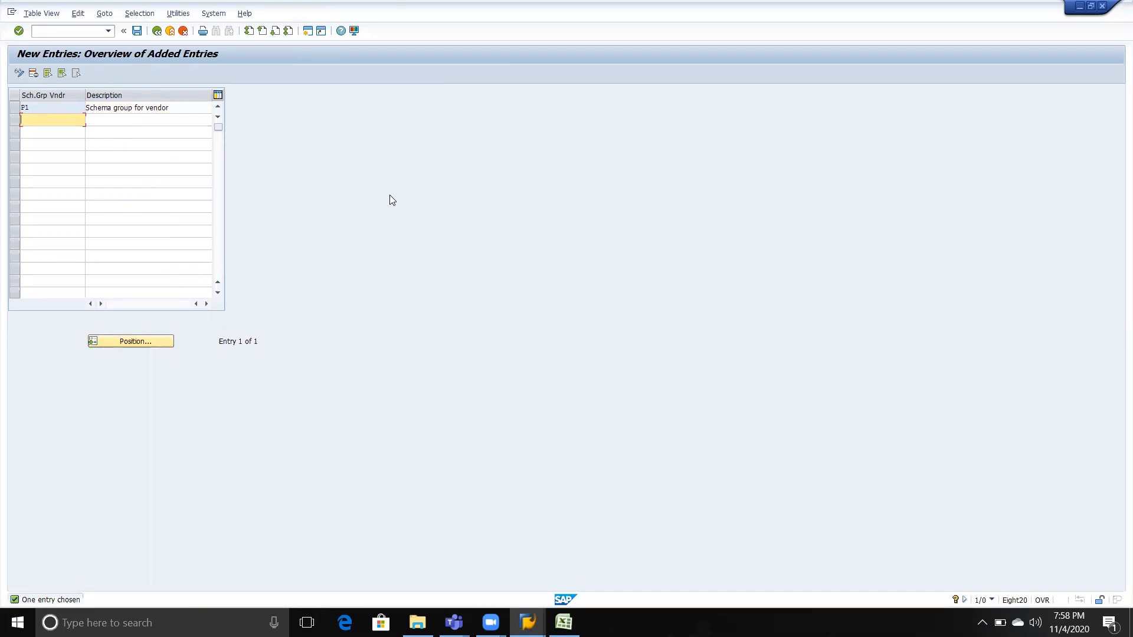
# Switch to Excel and record "Schena grp for vendor" with the value P1 below the Schema Group heading.
pyautogui.hotkey('alt', 'Tab')
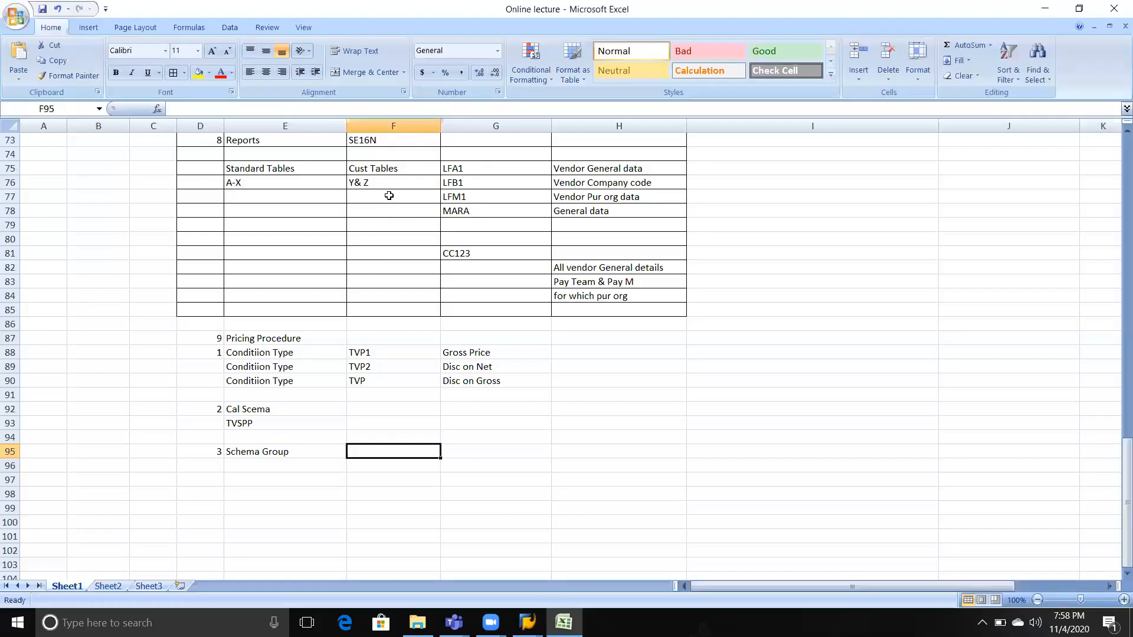
pyautogui.write('Sc')
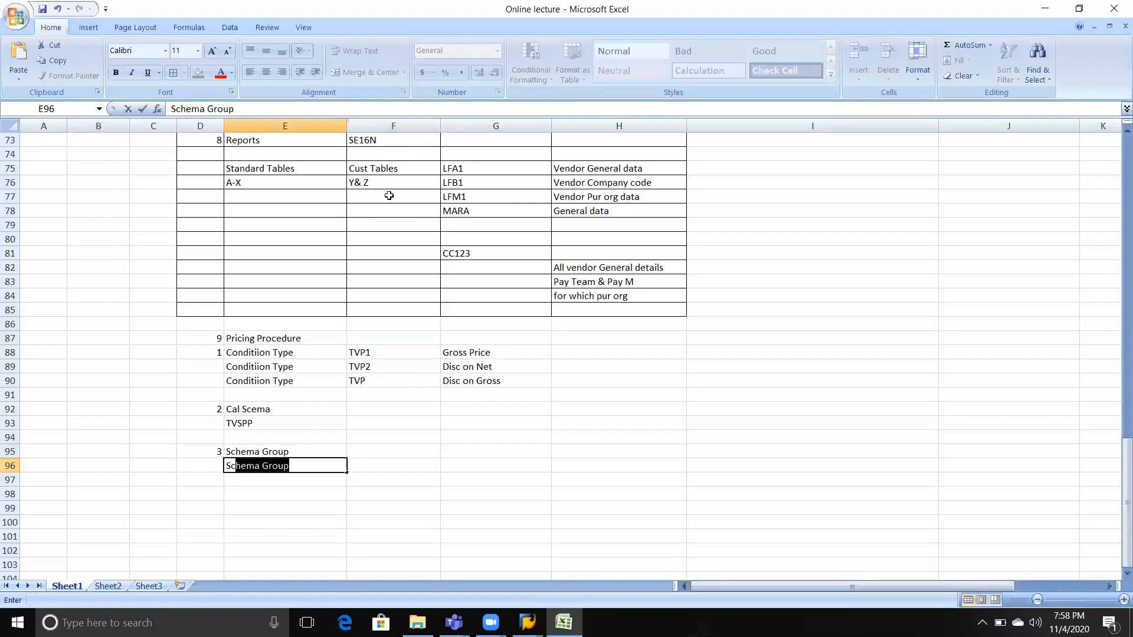
pyautogui.write('hena grp ')
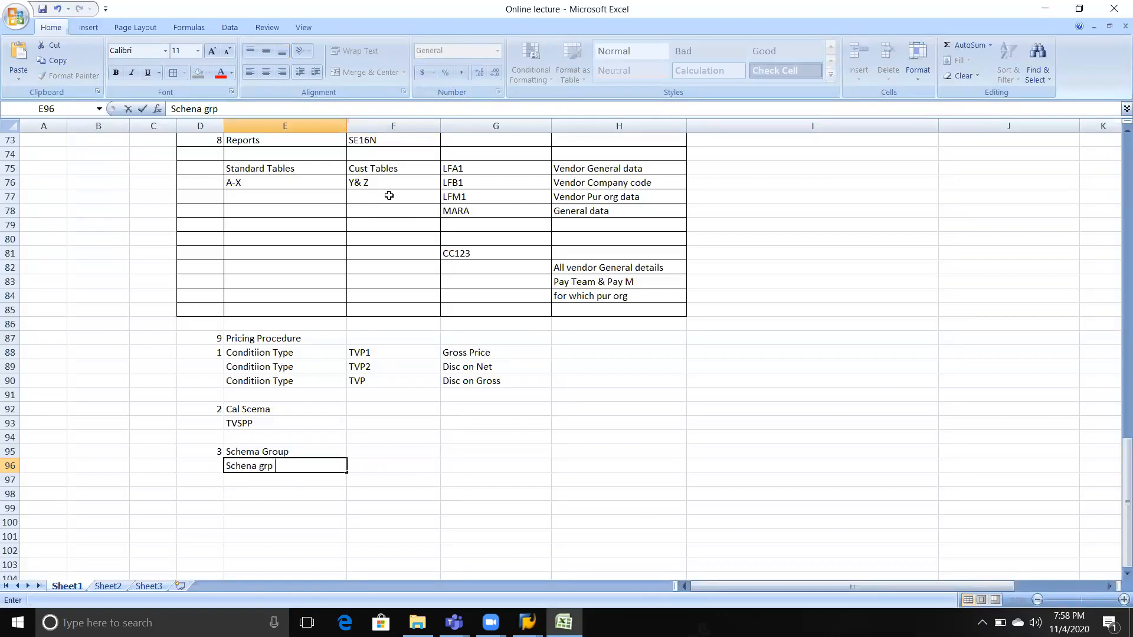
pyautogui.write('for vendor')
pyautogui.press('Tab')
pyautogui.write('P1')
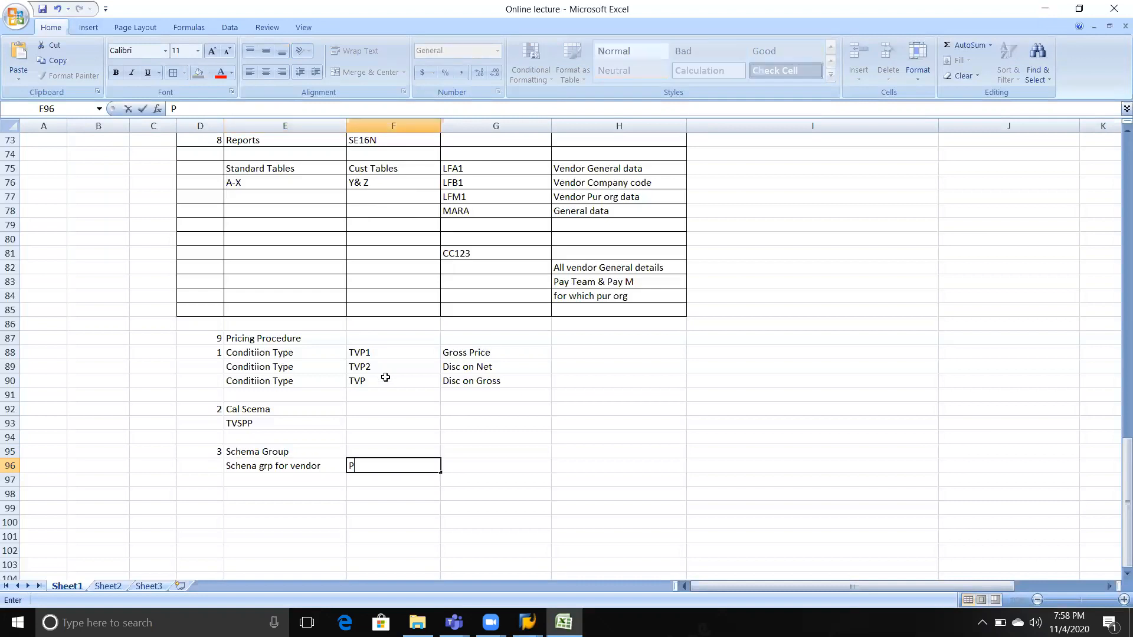
pyautogui.press('Return')
# Switch to SAP and save vendor schema group P1, accepting the proposed customizing request.
pyautogui.hotkey('alt', 'Tab')
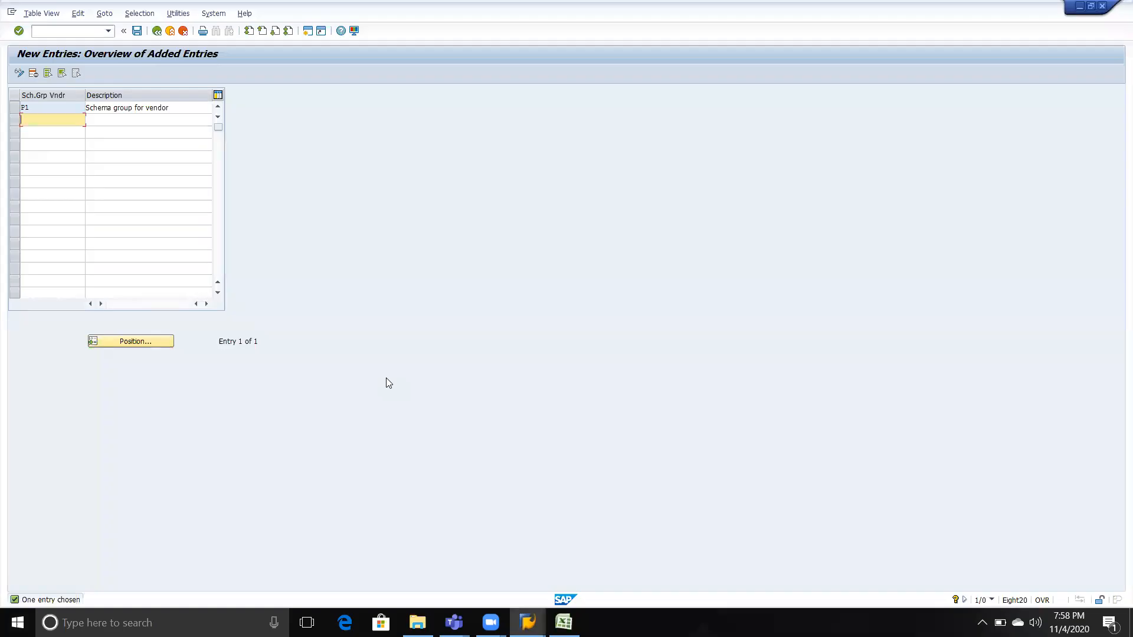
pyautogui.hotkey('ctrl', 's')
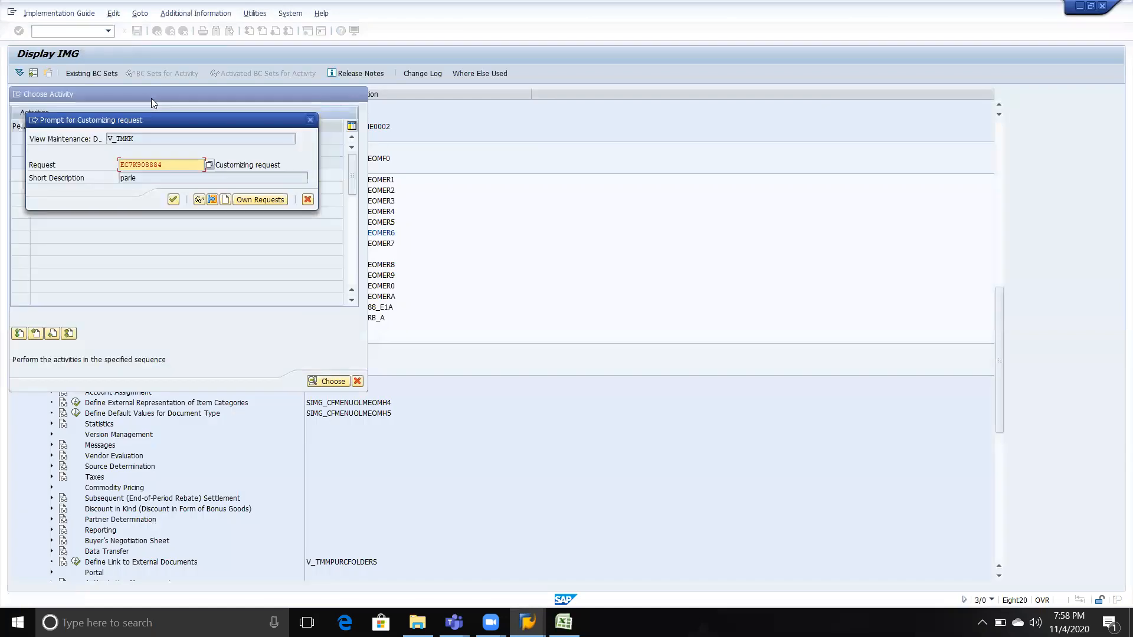
pyautogui.click(174, 204)
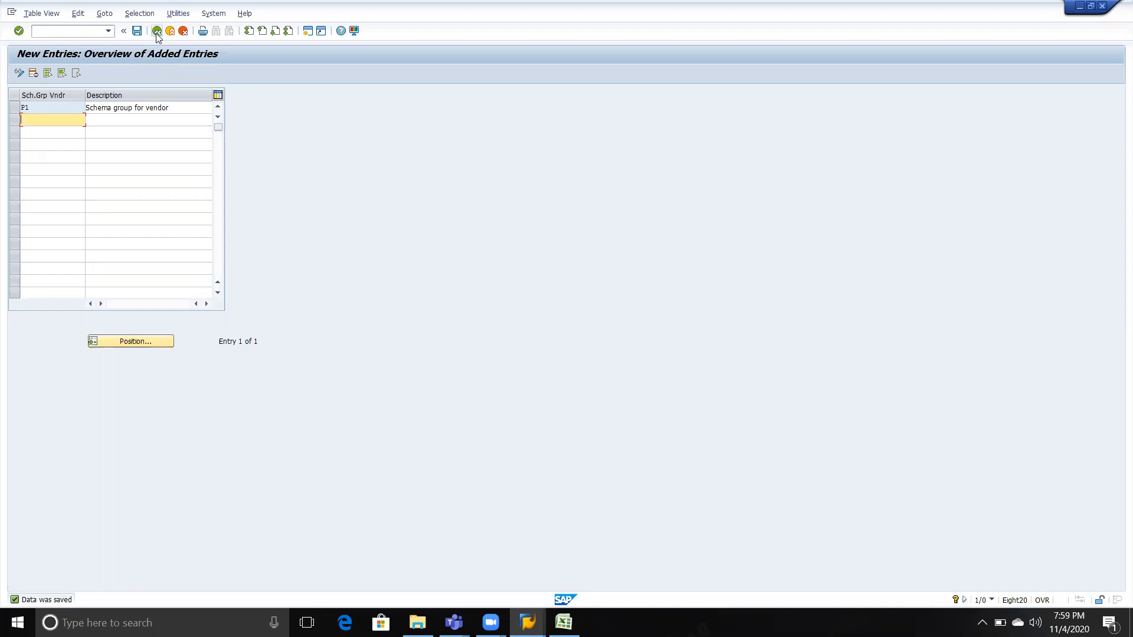
# Open the Display Vendor transaction in a new session.
pyautogui.click(139, 107)
pyautogui.hotkey('ctrl', 'n')
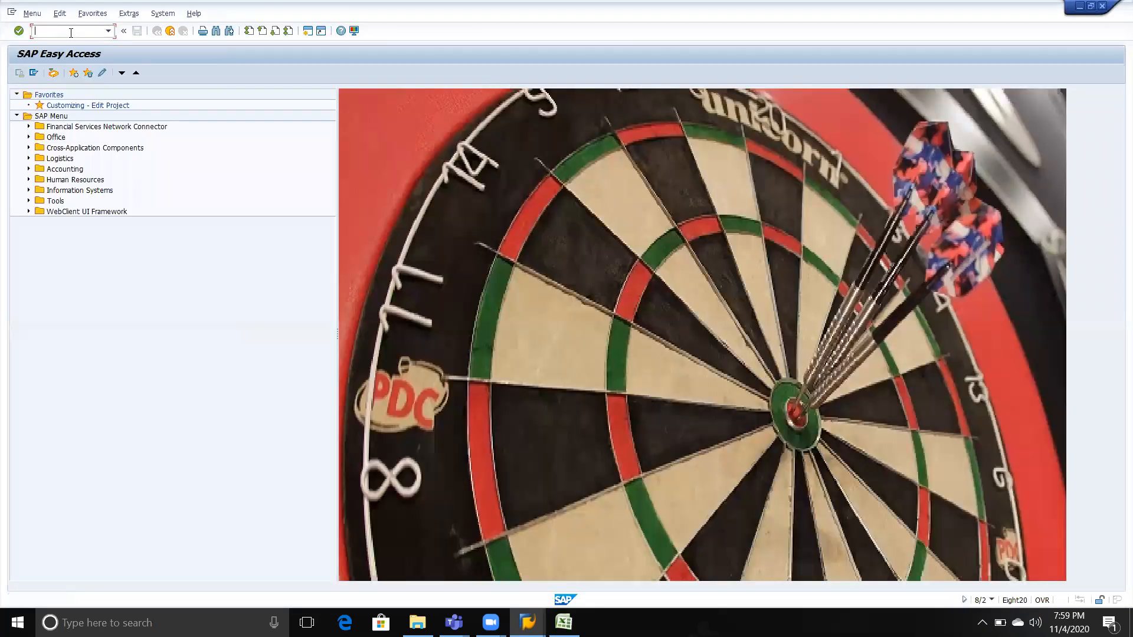
pyautogui.write('SPRO')
pyautogui.press('Return')
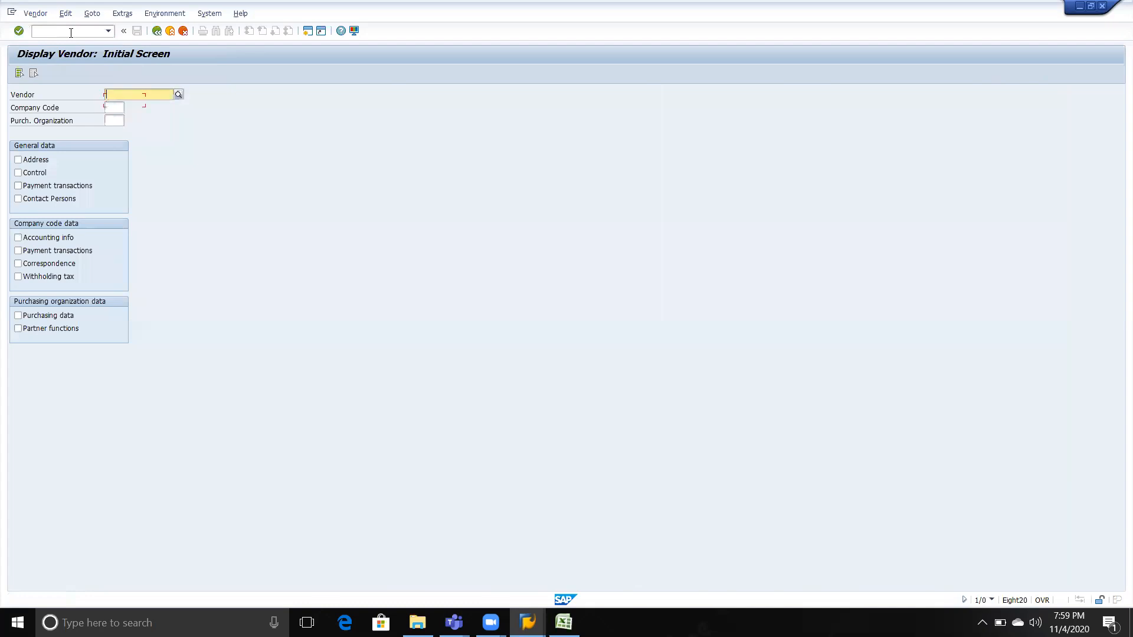
# Display the vendor's purchasing data for purchasing organization TVS5.
pyautogui.press('Return')
pyautogui.press('Tab')
pyautogui.press('Tab')
pyautogui.press('Down')
pyautogui.press('Return')
pyautogui.press('Tab')
pyautogui.press('Tab')
pyautogui.press('Tab')
pyautogui.press('Tab')
pyautogui.press('Tab')
pyautogui.press('Tab')
pyautogui.press('Tab')
pyautogui.press('Tab')
pyautogui.press('Tab')
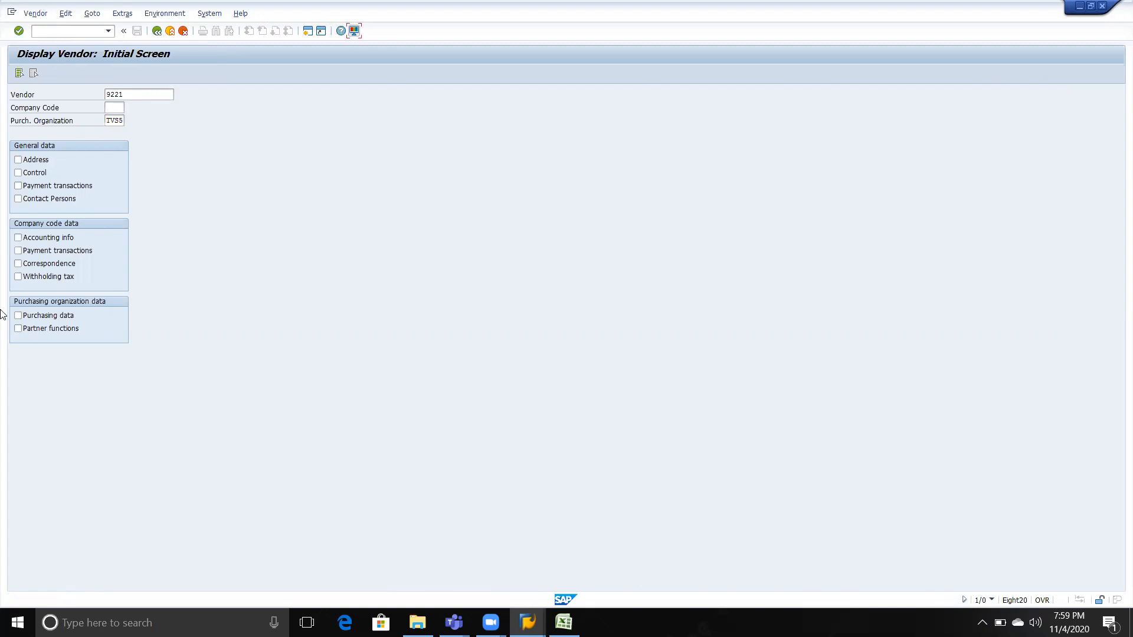
pyautogui.click(51, 317)
pyautogui.press('Return')
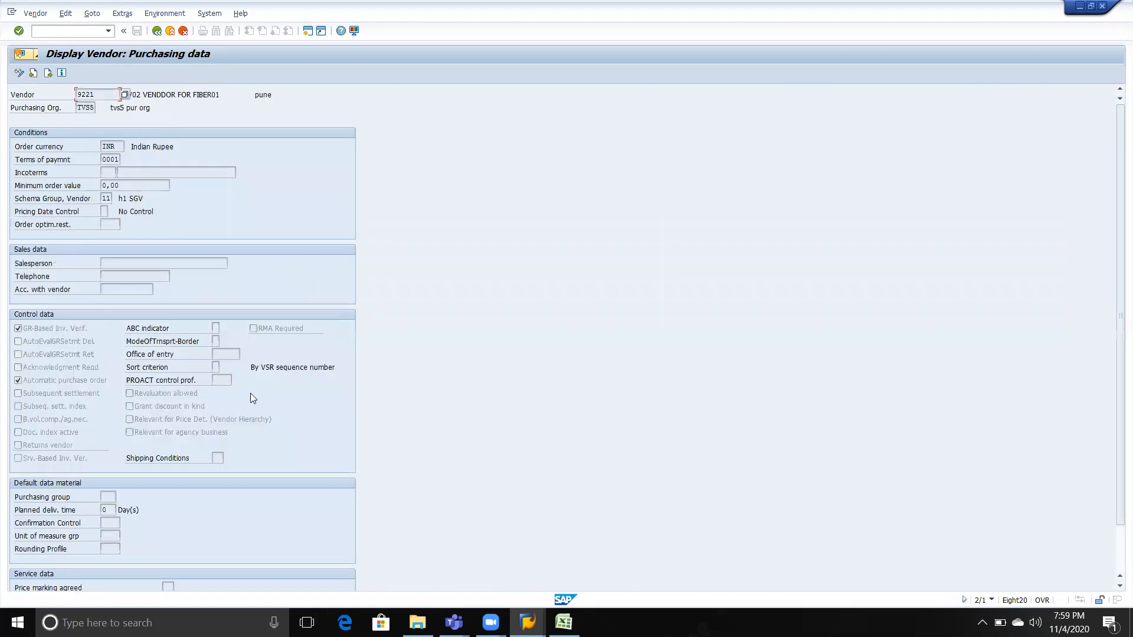
# Examine the vendor's Schema Group, Vendor field alongside the schema group notes in Excel, and return to the initial vendor screen.
pyautogui.hotkey('alt', 'Tab')
pyautogui.click(114, 208)
pyautogui.hotkey('alt', 'Tab')
pyautogui.press('Tab')
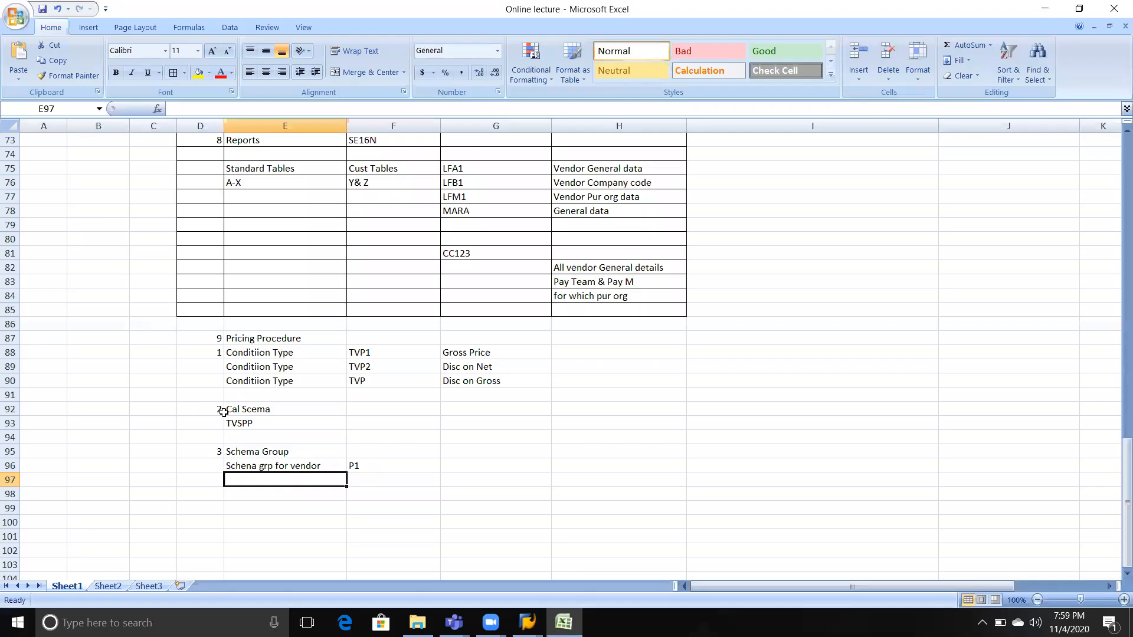
pyautogui.hotkey('alt', 'Tab')
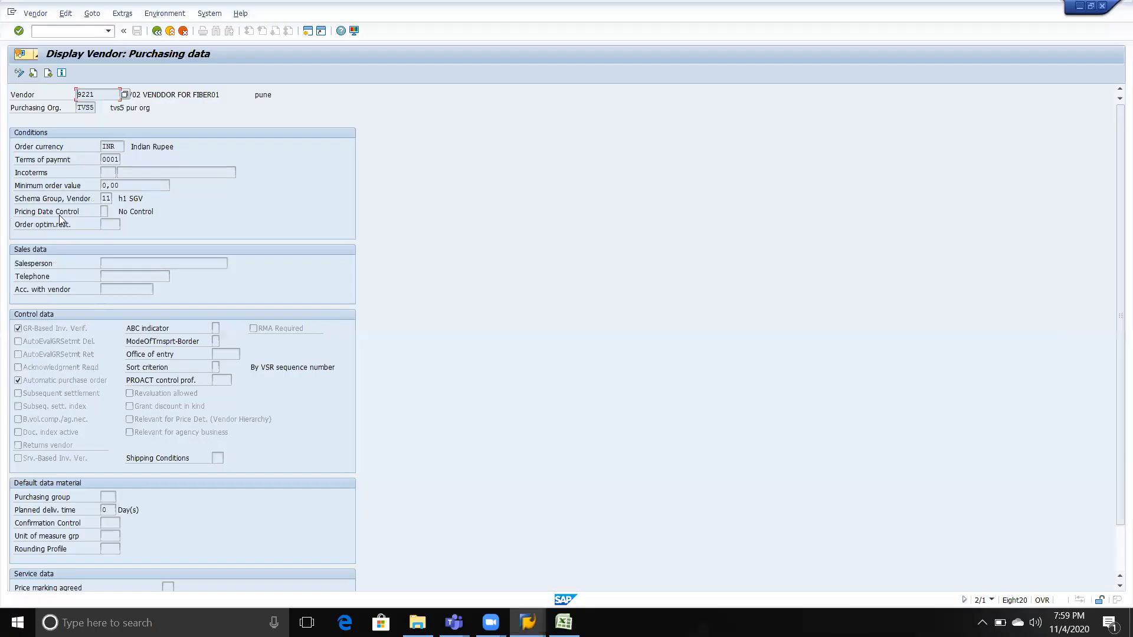
pyautogui.click(106, 199)
pyautogui.click(160, 35)
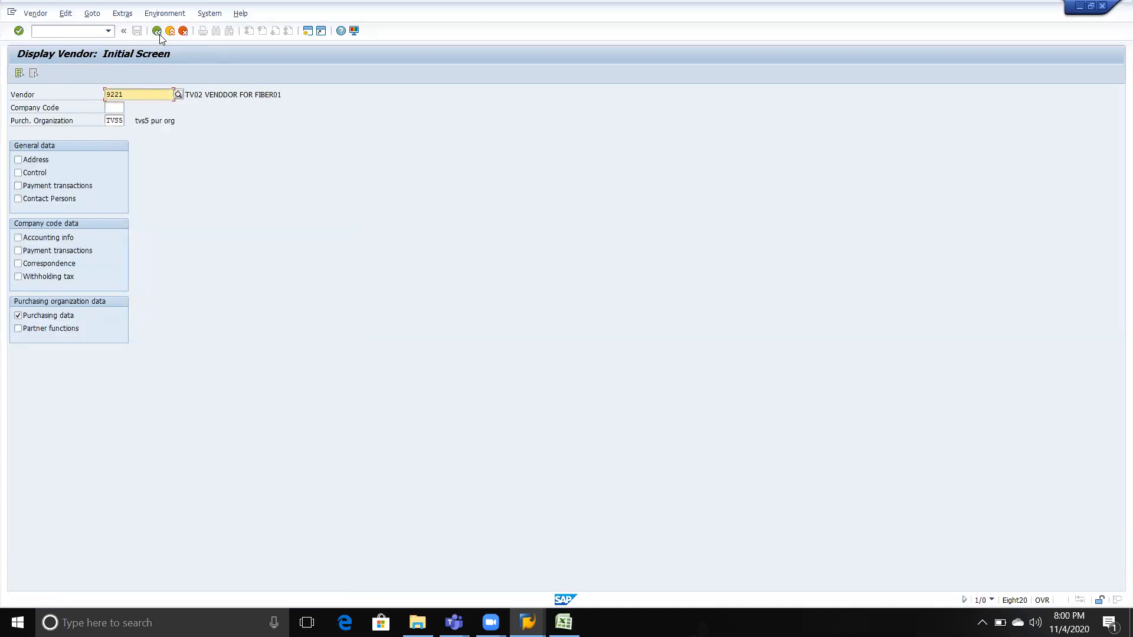
# Return to the SAP customizing session and open Schema Groups for Purchasing Organizations, starting a new entry.
pyautogui.hotkey('alt', 'Tab')
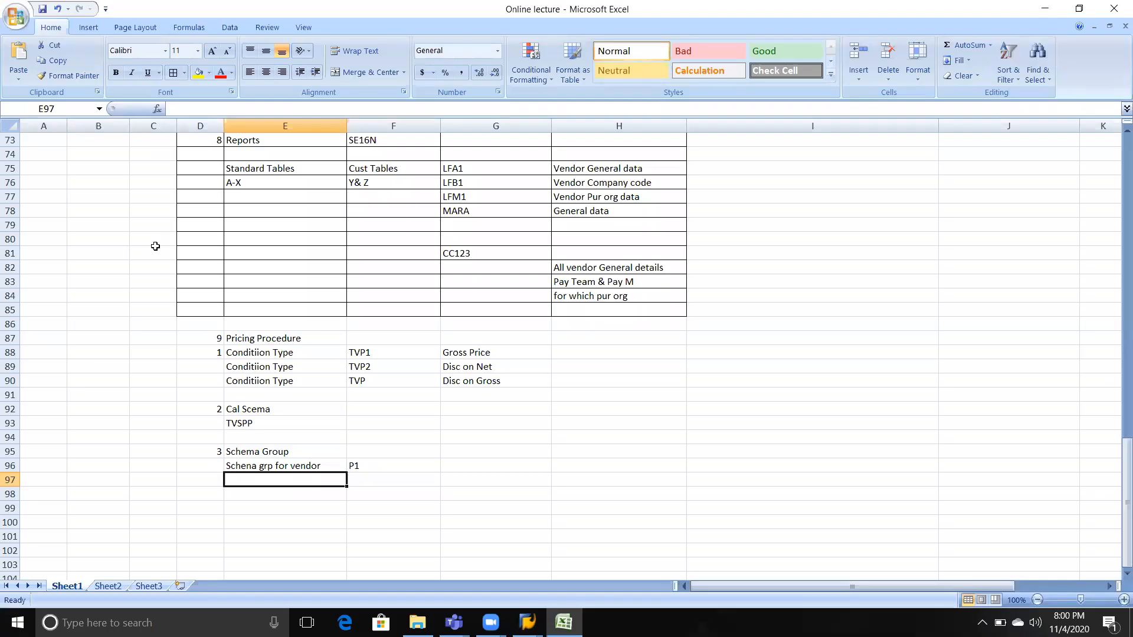
pyautogui.hotkey('alt', 'Tab')
pyautogui.hotkey('alt', 'Tab')
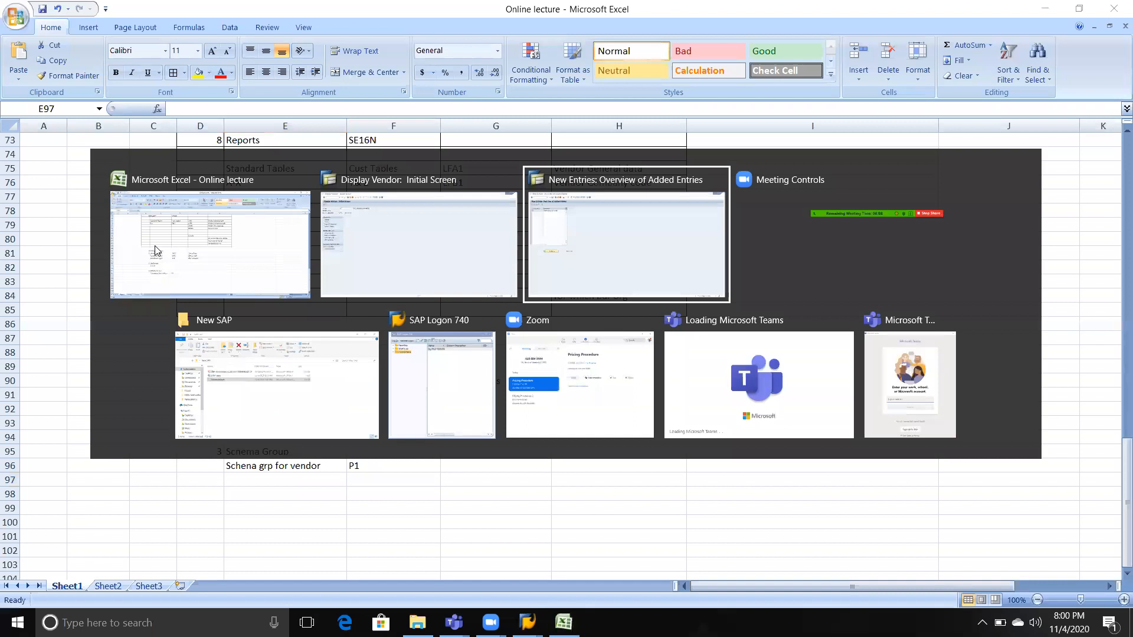
pyautogui.click(157, 31)
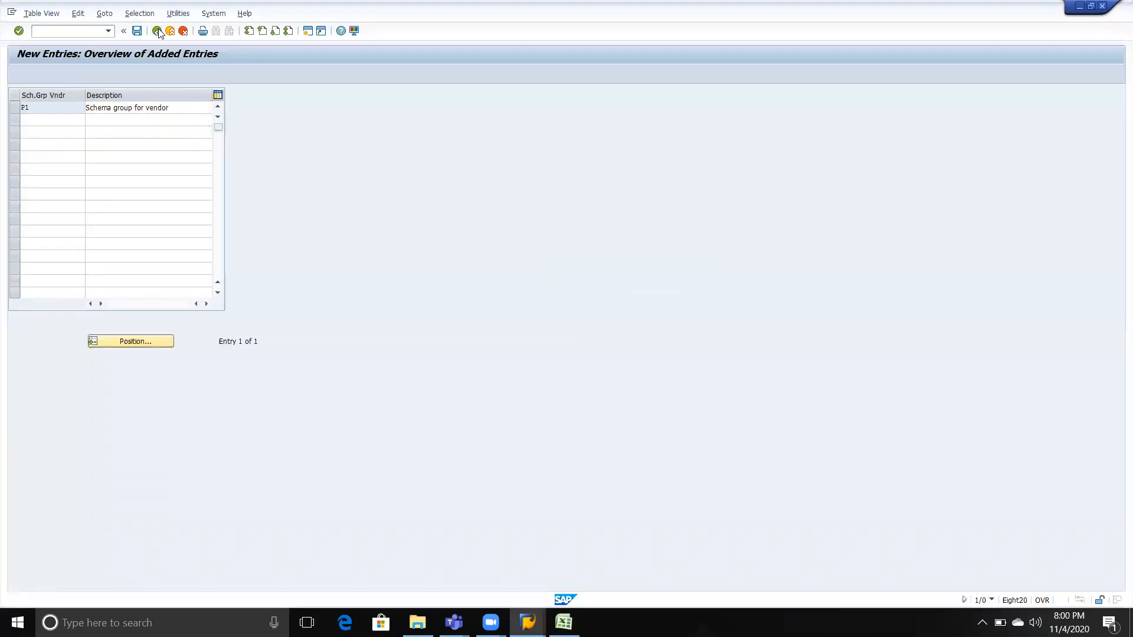
pyautogui.click(157, 30)
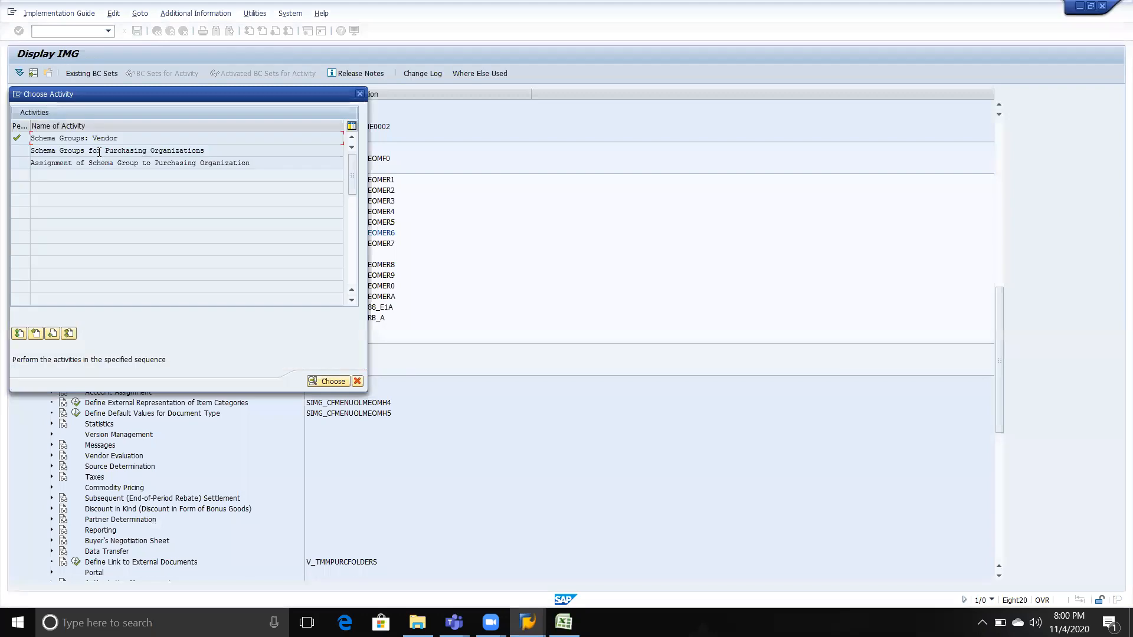
pyautogui.doubleClick(98, 150)
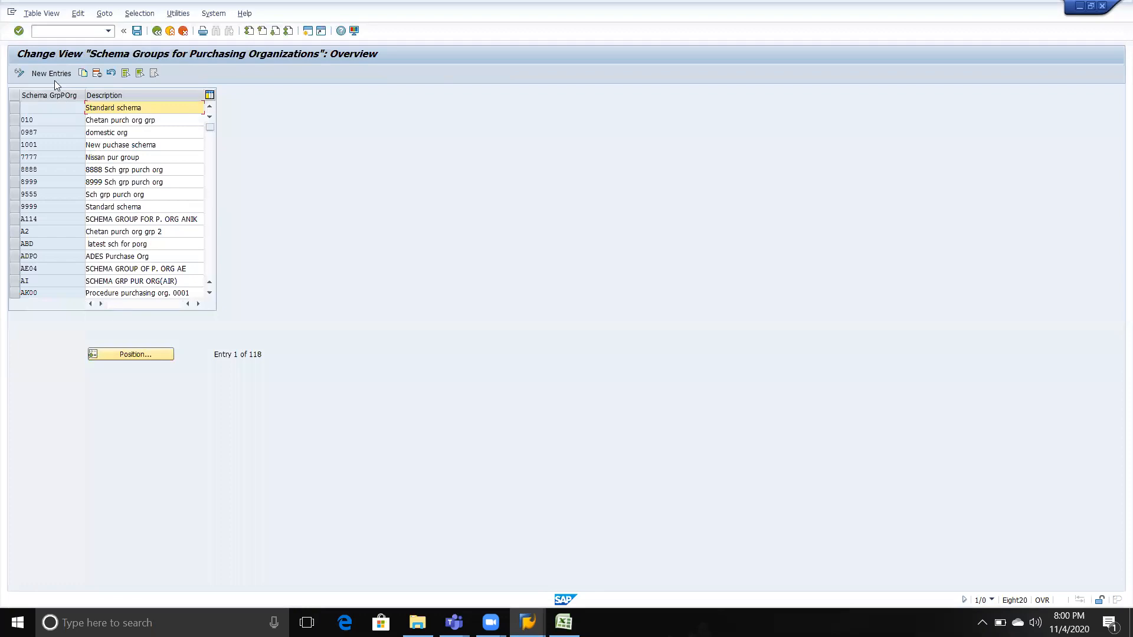
pyautogui.click(52, 73)
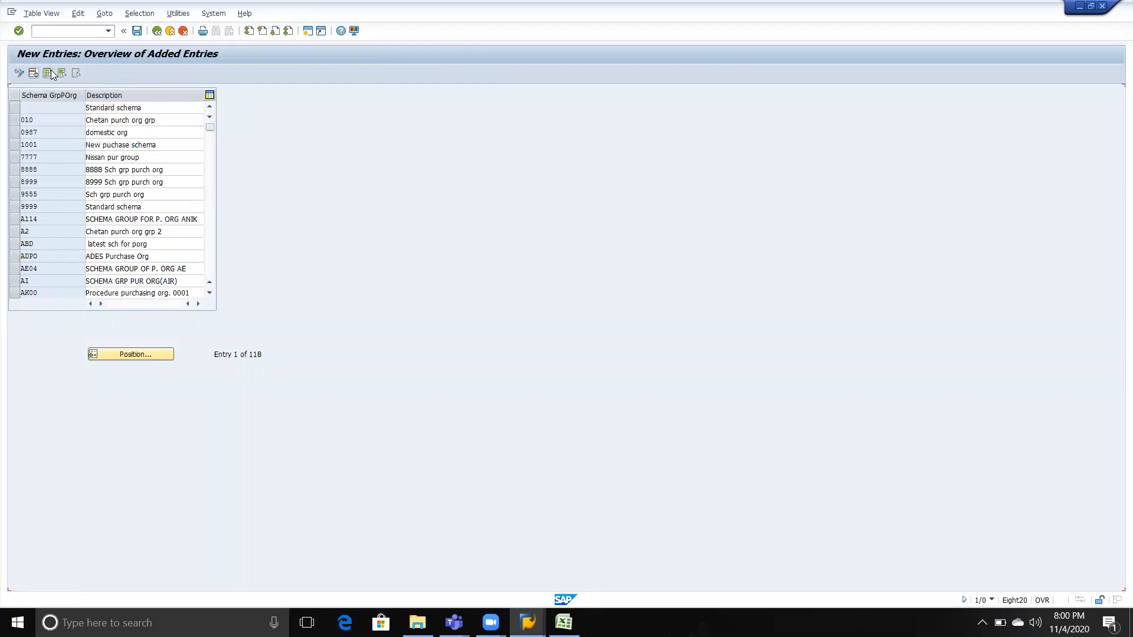
# Enter purchasing organization schema group TVPP with the description "TVP Sch grp for pur org" and start saving it.
pyautogui.write('TVPP')
pyautogui.press('Tab')
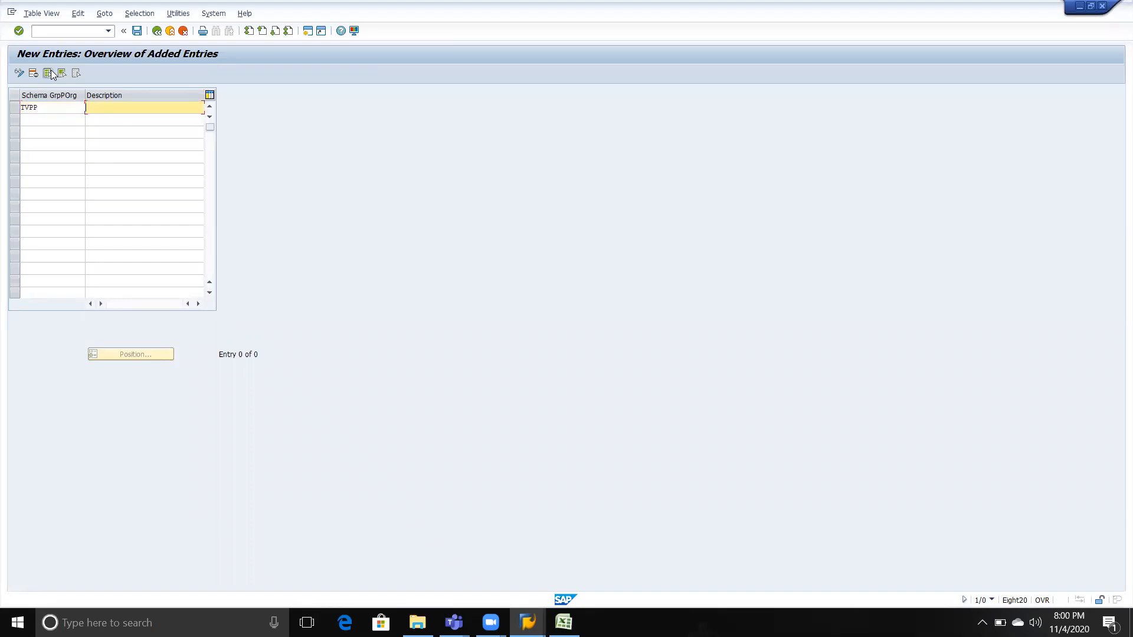
pyautogui.write('TVP ')
pyautogui.write('s')
pyautogui.write('CN')
pyautogui.press('BackSpace')
pyautogui.press('BackSpace')
pyautogui.press('BackSpace')
pyautogui.press('BackSpace')
pyautogui.write('Sch grp for pur or')
pyautogui.click(49, 72)
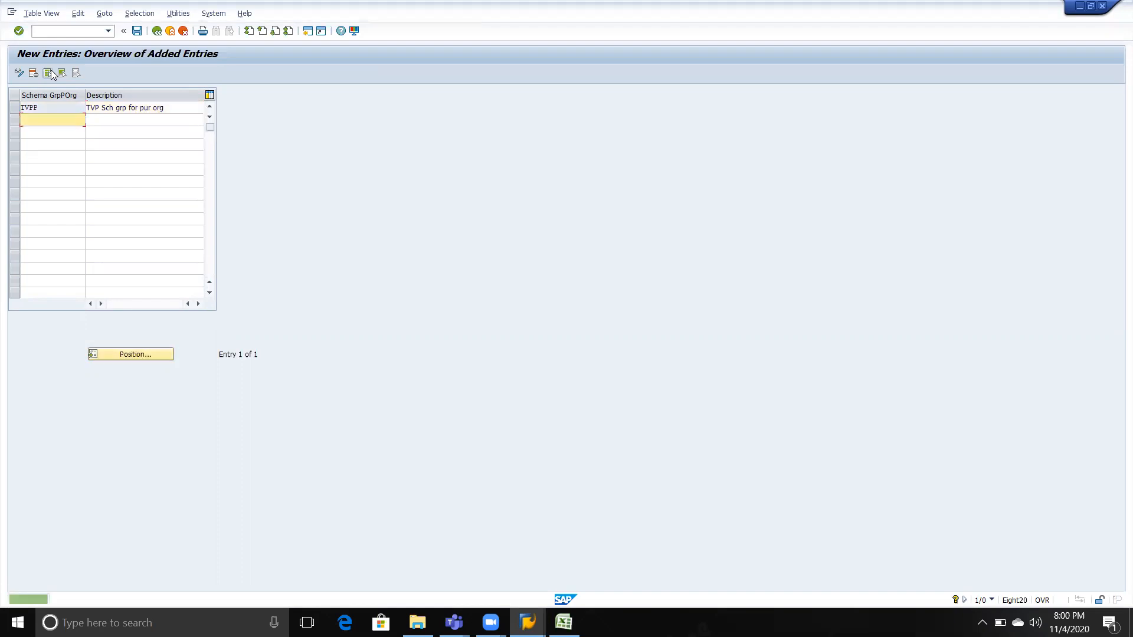
# Switch to Excel and record "Schema Grp for pur org" with the value tvpp below the vendor schema group.
pyautogui.hotkey('alt', 'Tab')
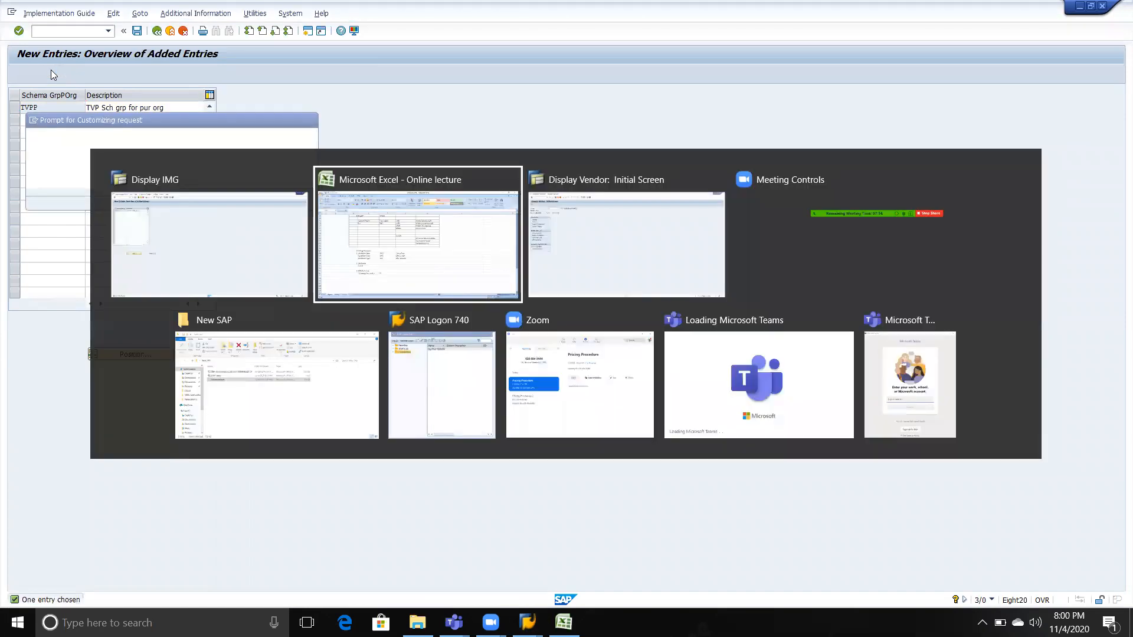
pyautogui.hotkey('alt', 'Tab')
pyautogui.hotkey('alt', 'shift', 'Tab')
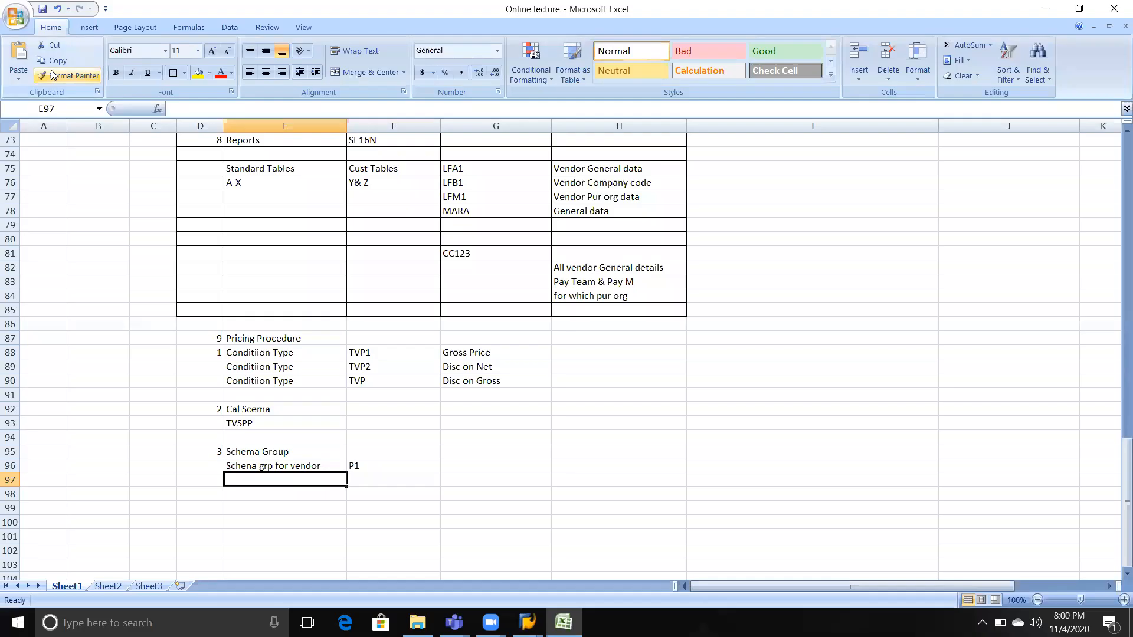
pyautogui.write('Sch')
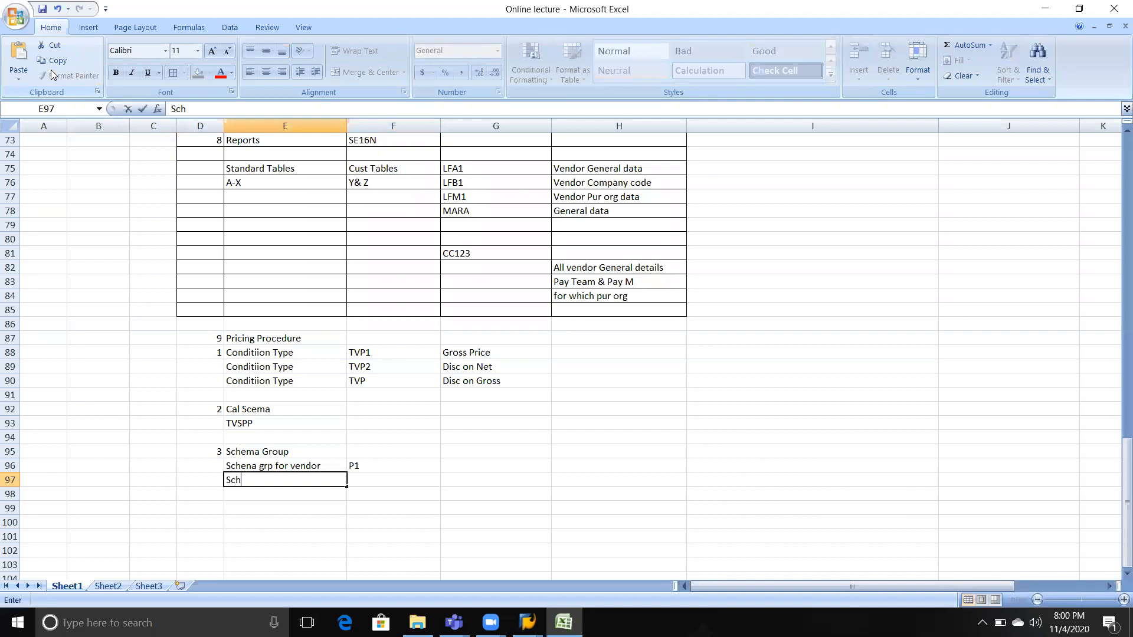
pyautogui.write('ema G')
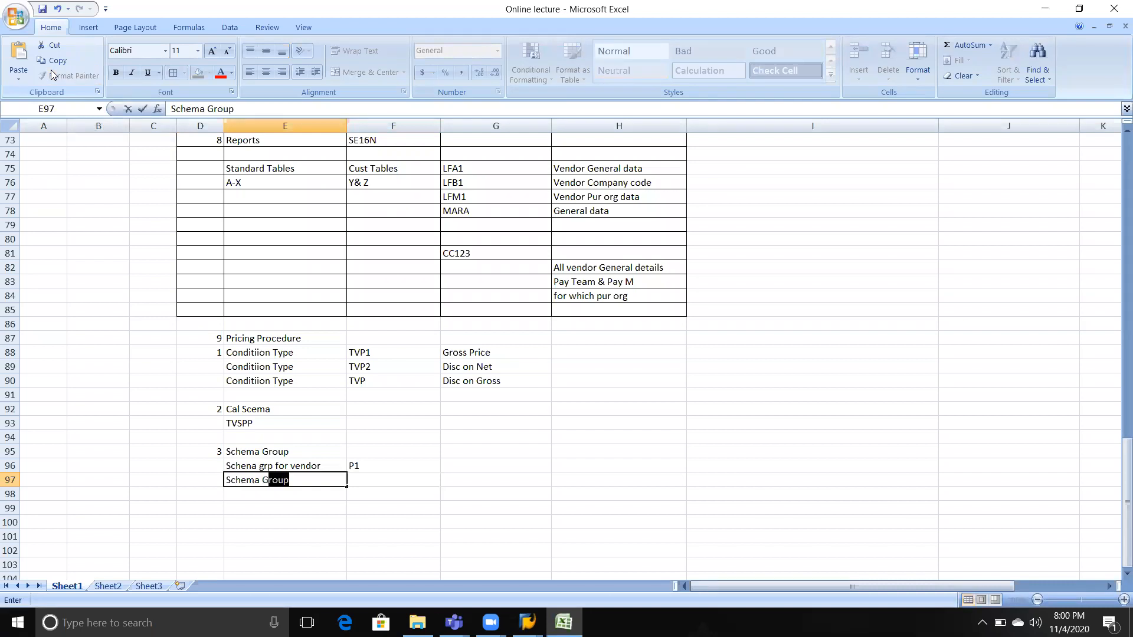
pyautogui.write('rp for pur org')
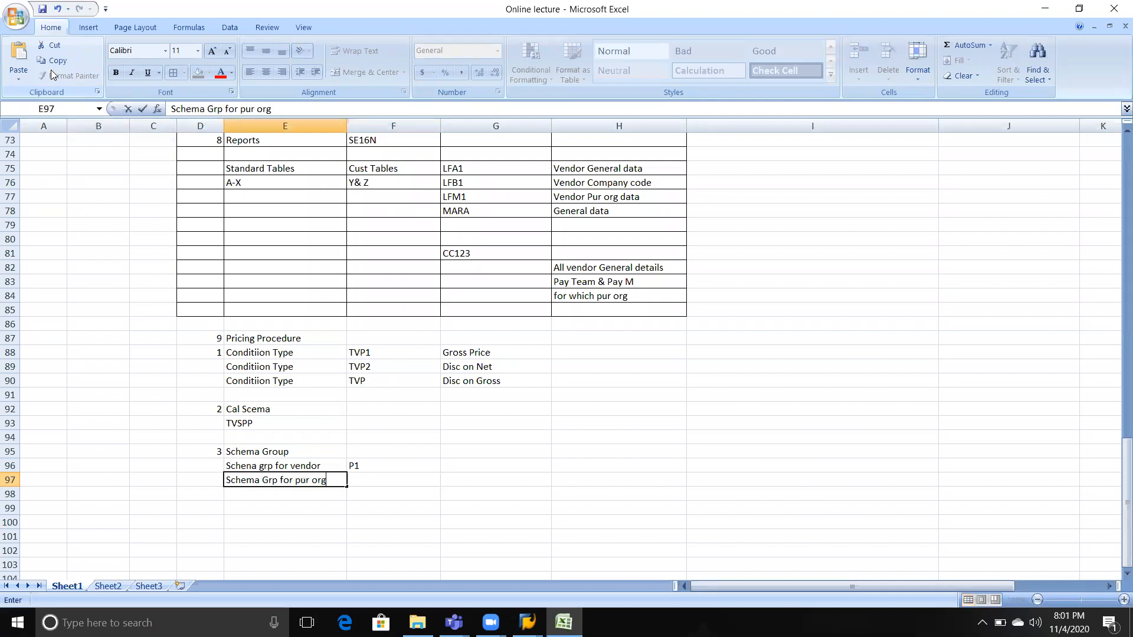
pyautogui.press('Tab')
pyautogui.write('tv')
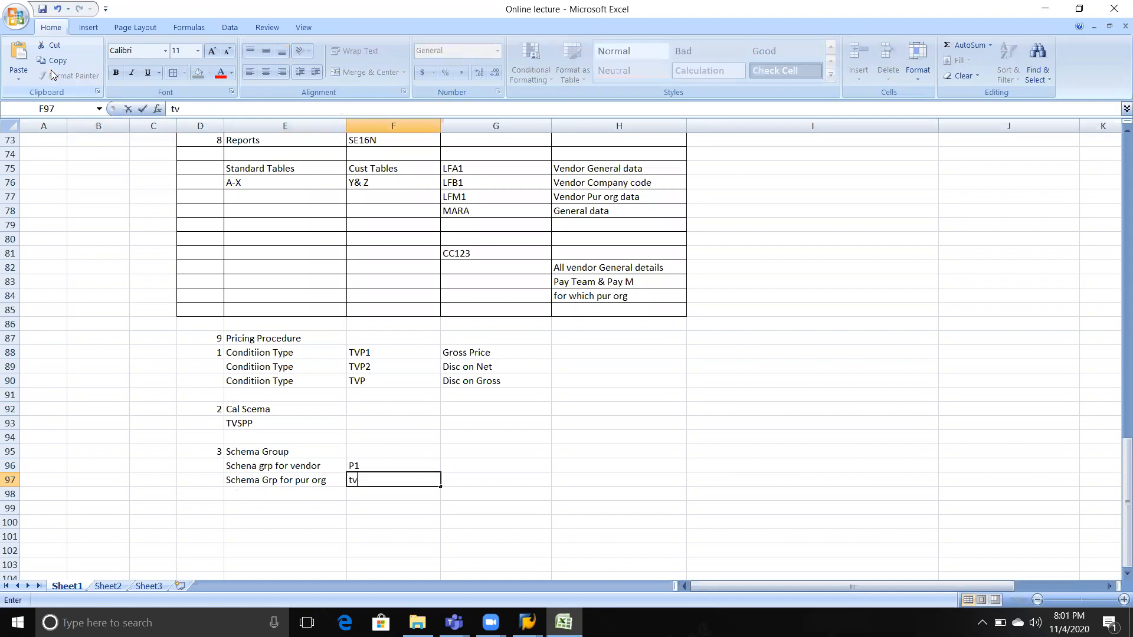
pyautogui.write('pp')
pyautogui.press('Tab')
# Switch to SAP and accept the proposed customizing request for schema group TVPP.
pyautogui.hotkey('alt', 'Tab')
pyautogui.hotkey('alt', 'Tab')
pyautogui.hotkey('alt', 'Tab')
pyautogui.hotkey('alt', 'Tab')
pyautogui.hotkey('alt', 'Tab')
pyautogui.hotkey('alt', 'Tab')
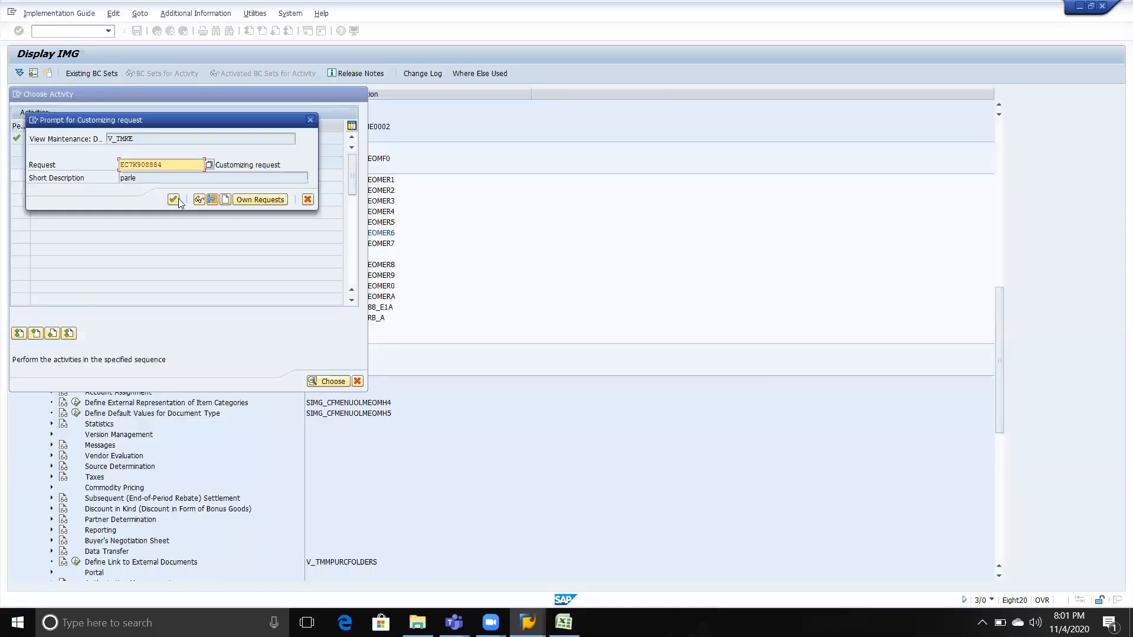
pyautogui.click(174, 200)
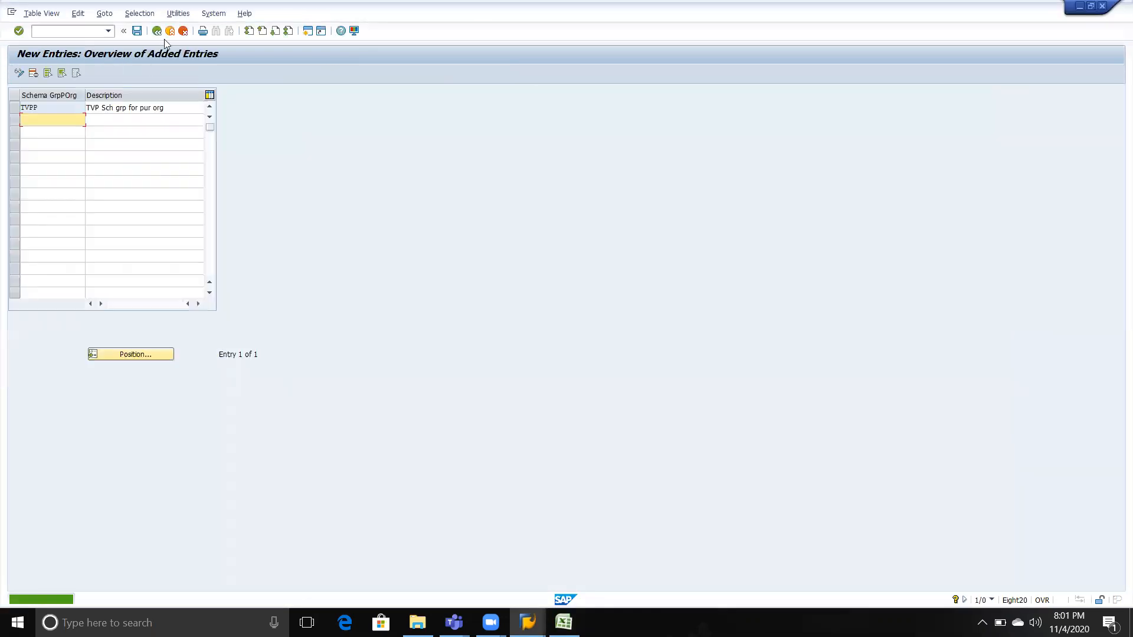
# Leave the schema group list and open the Assignment of Schema Group to Purchasing Organization activity.
pyautogui.click(157, 31)
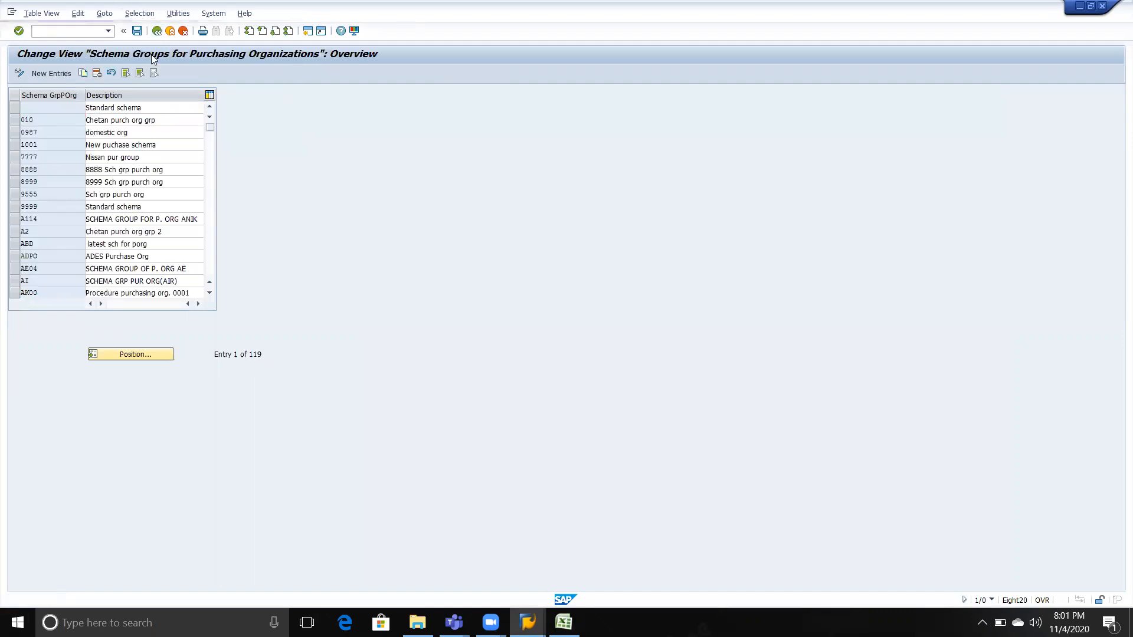
pyautogui.press('F3')
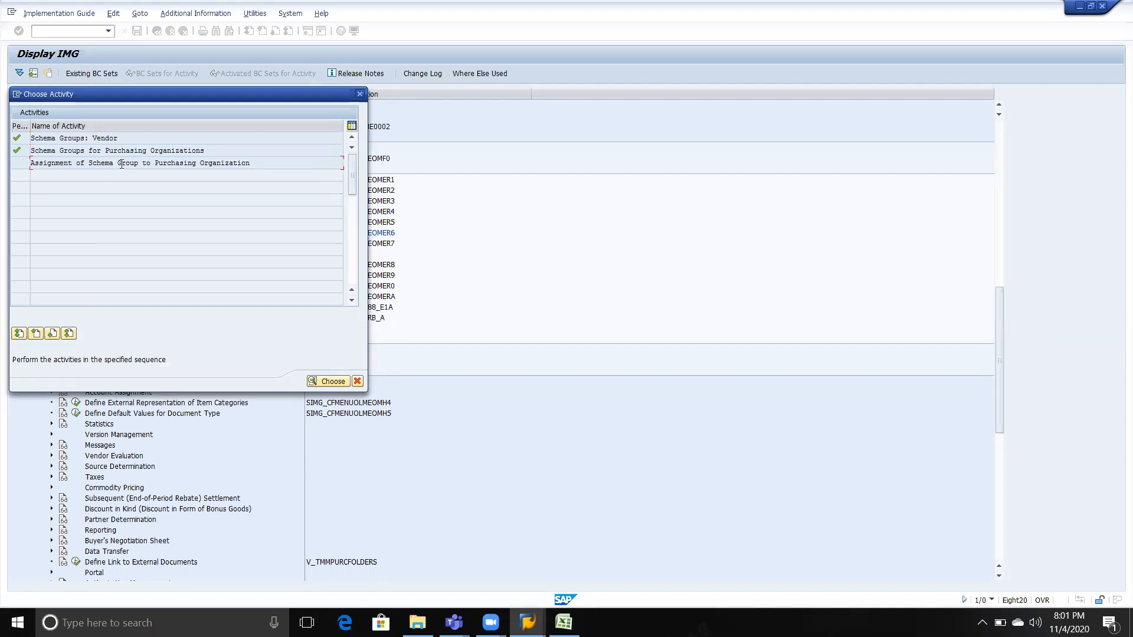
pyautogui.doubleClick(121, 164)
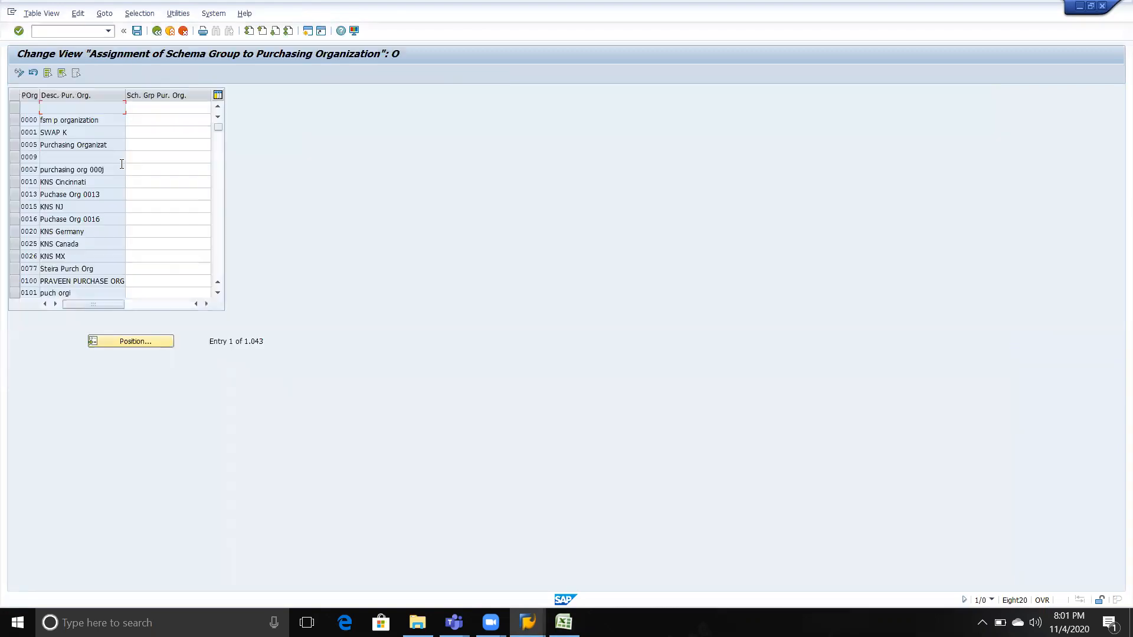
pyautogui.click(121, 165)
# Look up the purchasing organization code in Excel and position the assignment list at tvs5.
pyautogui.click(131, 341)
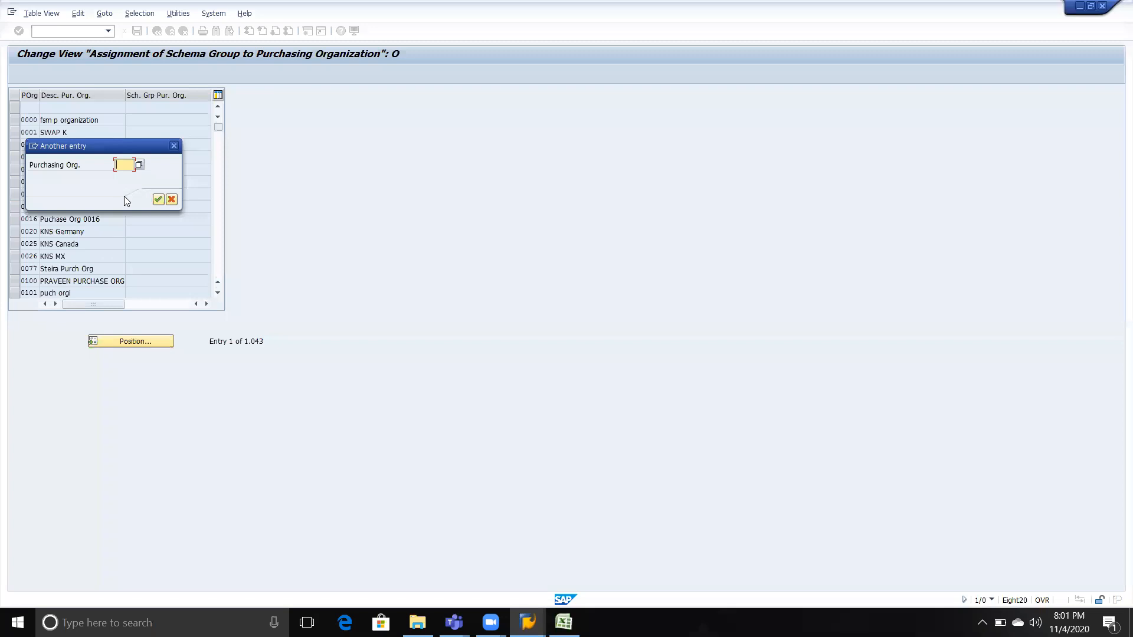
pyautogui.hotkey('alt', 'Tab')
pyautogui.hotkey('alt', 'Tab')
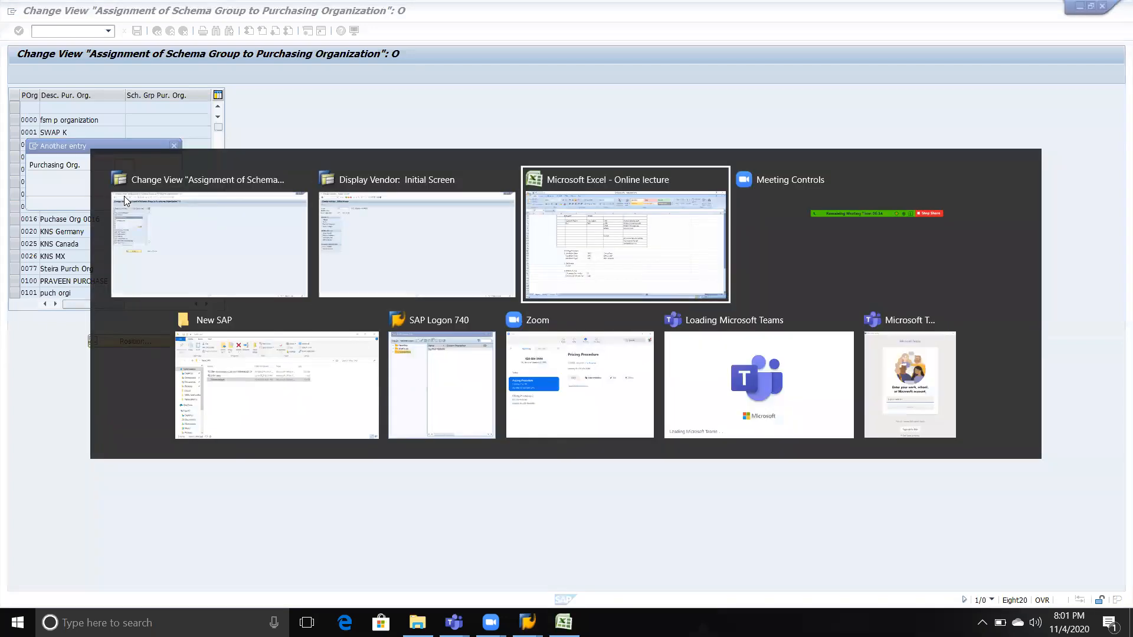
pyautogui.scroll(20, 472, 273)
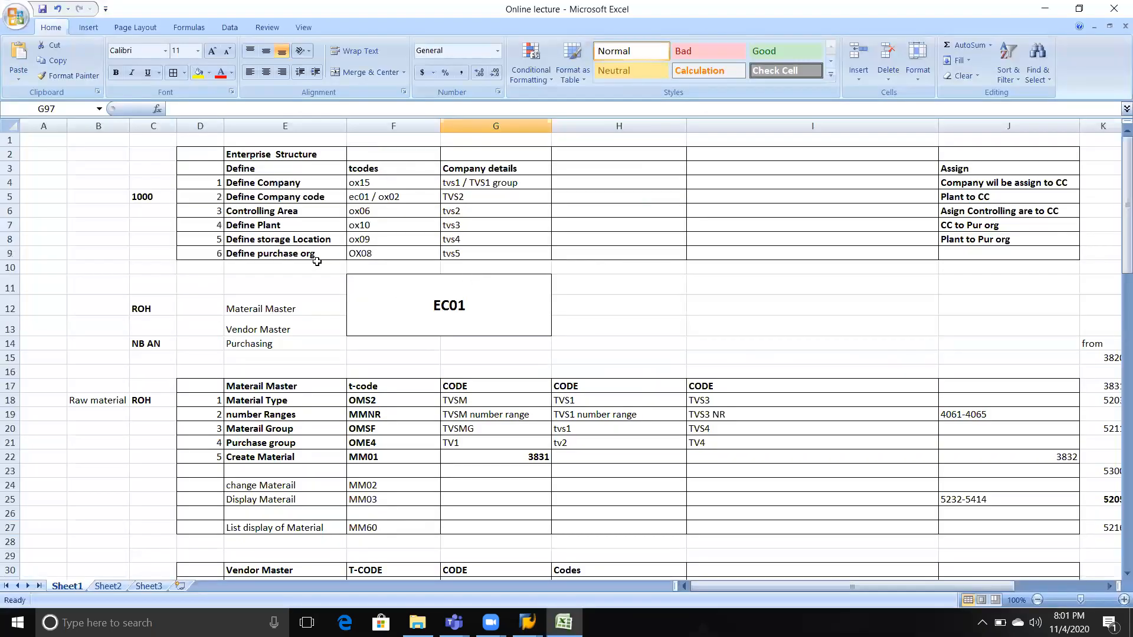
pyautogui.hotkey('alt', 'Tab')
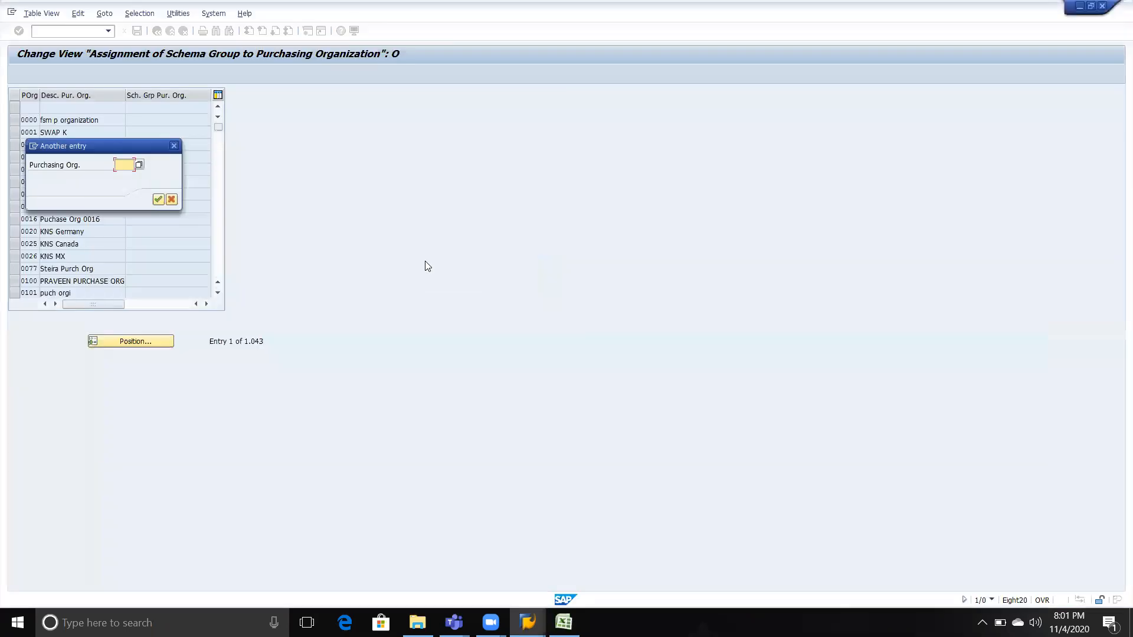
pyautogui.write('tvs5')
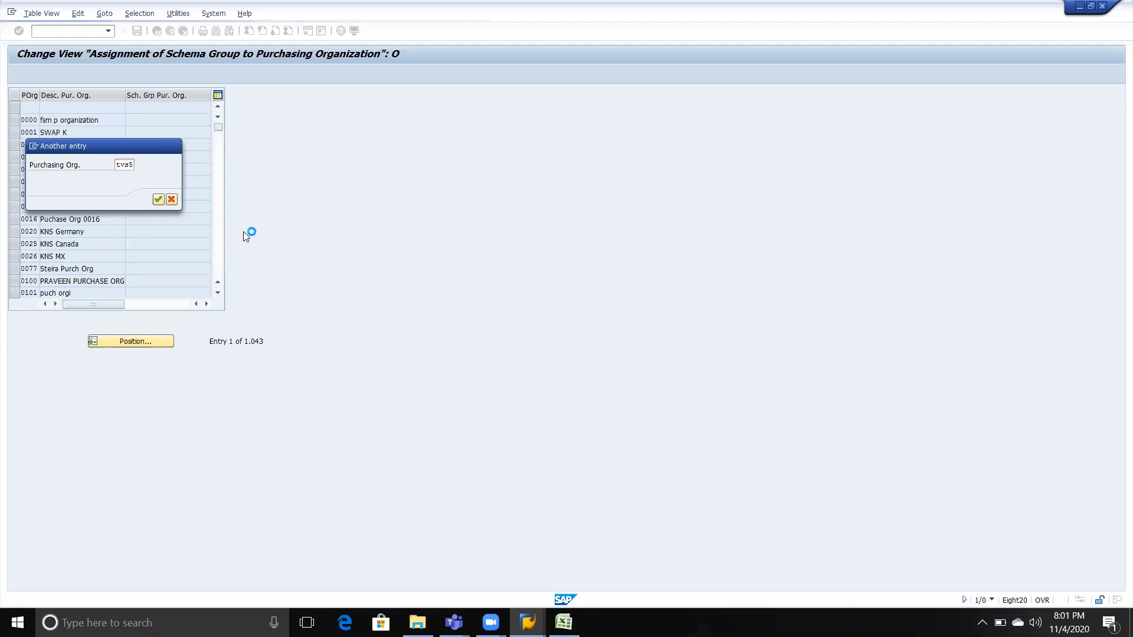
pyautogui.press('Return')
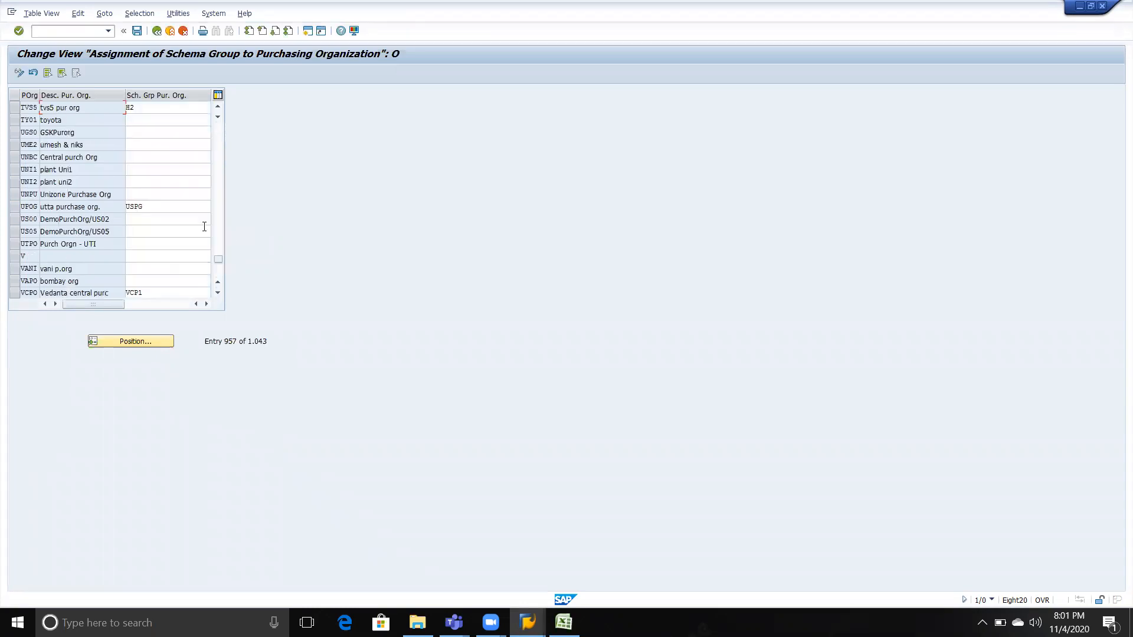
# Clear the schema group assigned to purchasing organization TVS5, switch to Excel and copy the recorded purchasing organization schema group tvpp.
pyautogui.click(147, 107)
pyautogui.press('BackSpace')
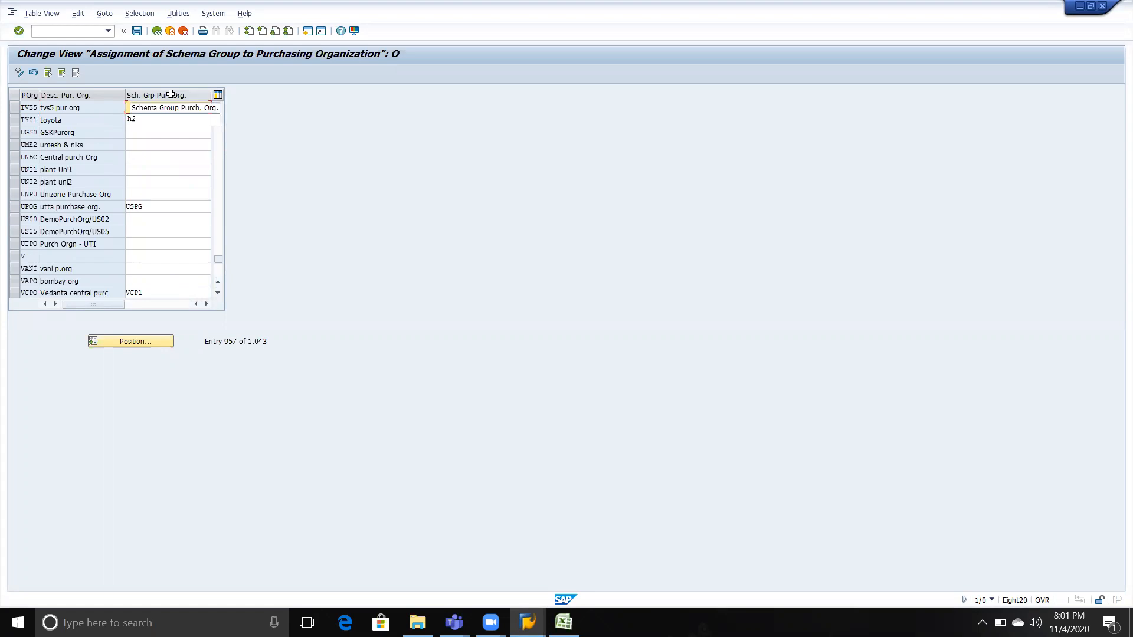
pyautogui.hotkey('alt', 'Tab')
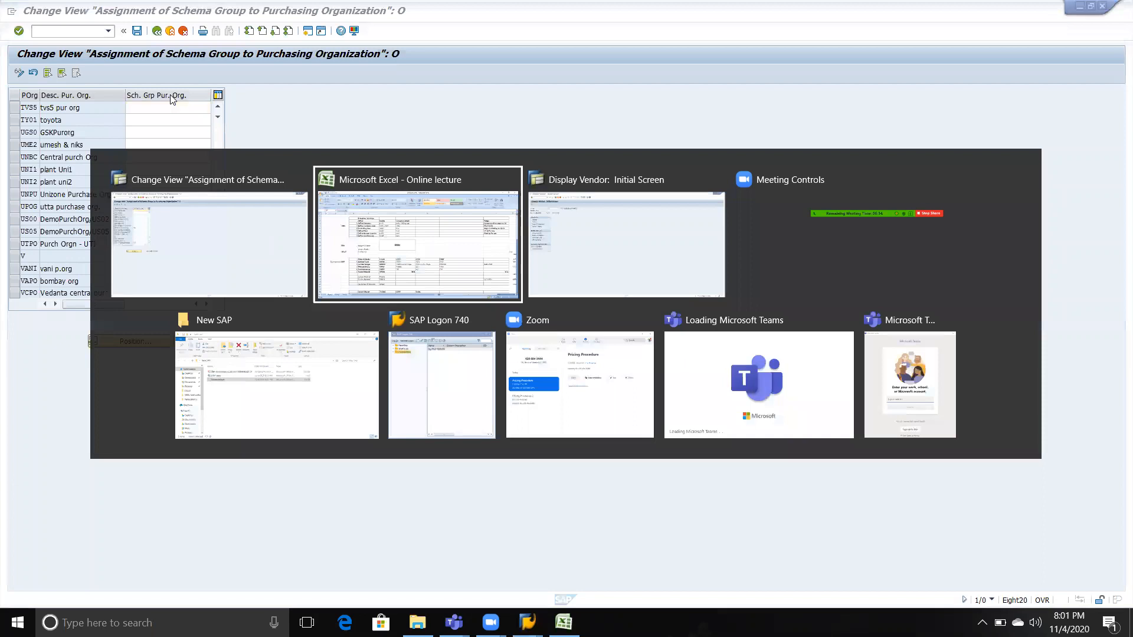
pyautogui.scroll(-20, 443, 368)
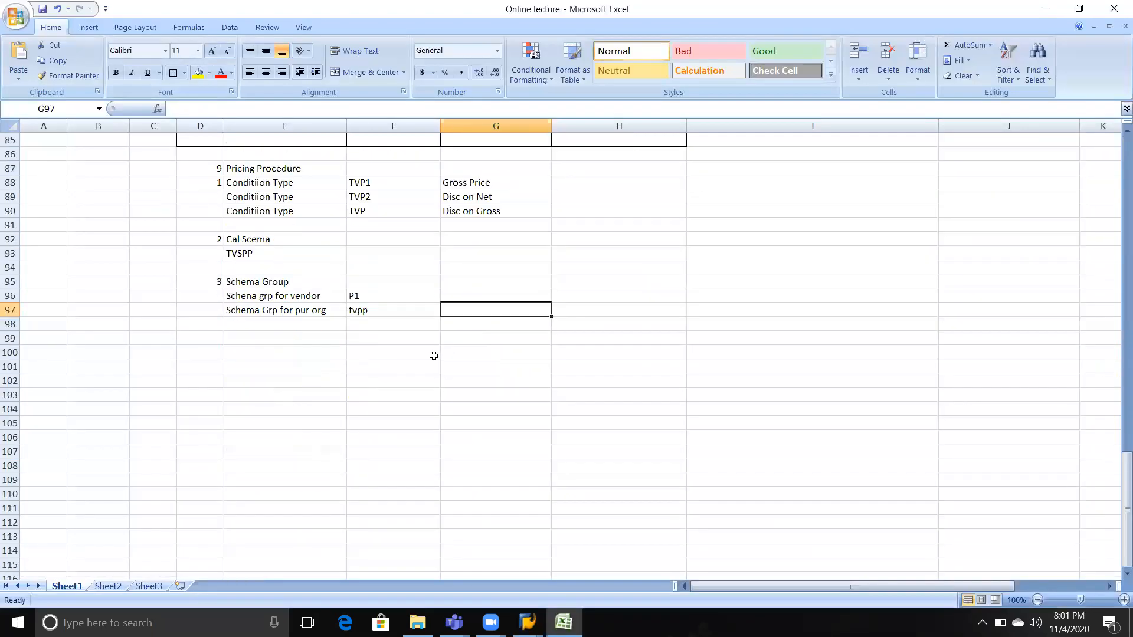
pyautogui.click(369, 311)
pyautogui.keyDown('ctrl'); pyautogui.click(370, 311); pyautogui.keyUp('ctrl')
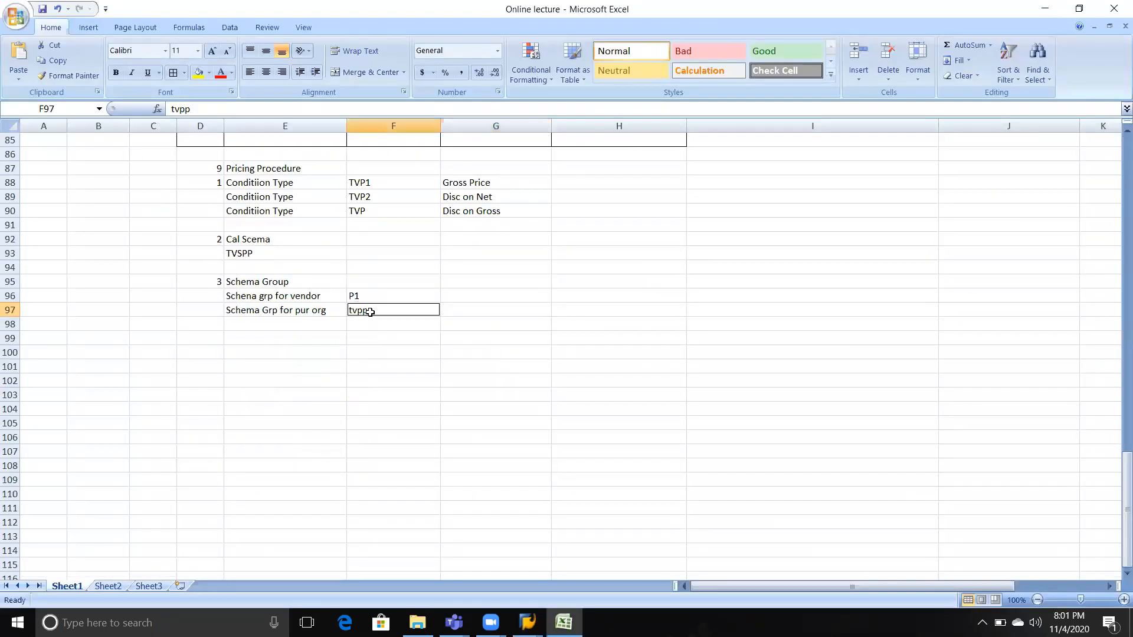
pyautogui.hotkey('ctrl', 'c')
pyautogui.press('Return')
pyautogui.click(370, 312)
pyautogui.hotkey('ctrl', 'c')
# Switch to SAP, assign schema group TVPP to purchasing organization TVS5 and save it with the proposed customizing request.
pyautogui.hotkey('alt', 'Tab')
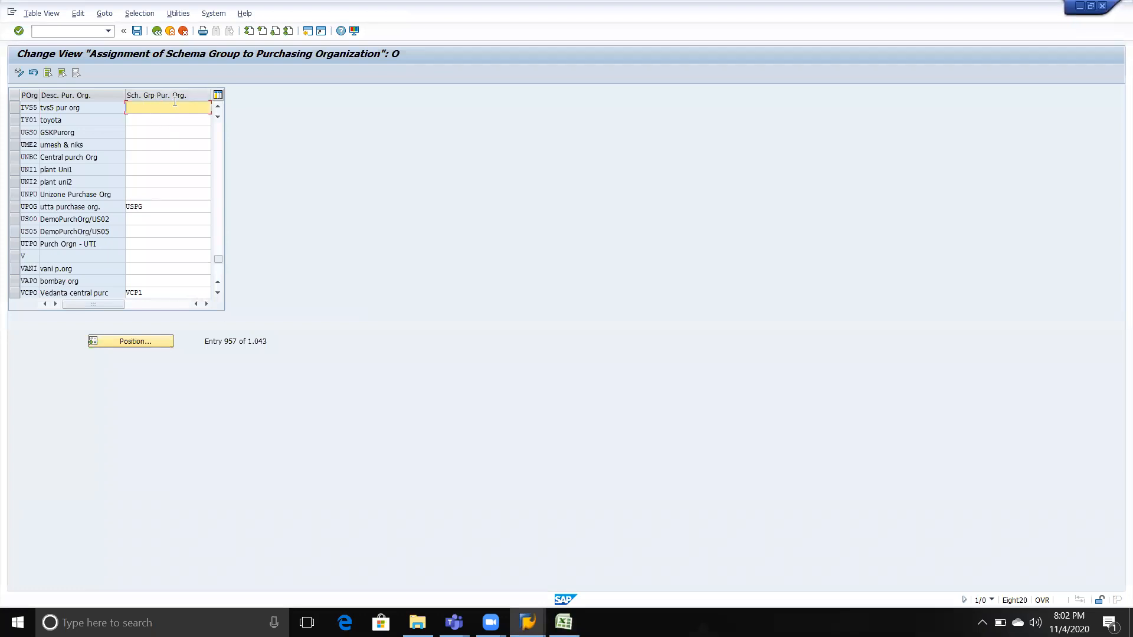
pyautogui.hotkey('alt', 'Tab')
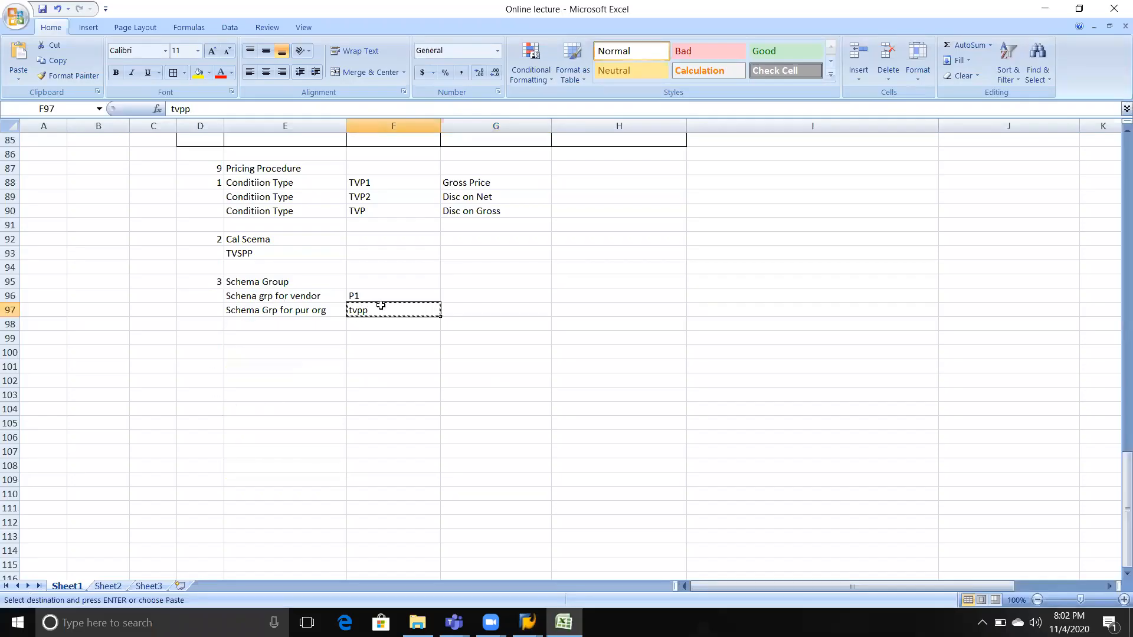
pyautogui.hotkey('alt', 'Tab')
pyautogui.hotkey('ctrl', 'v')
pyautogui.press('Return')
pyautogui.hotkey('ctrl', 's')
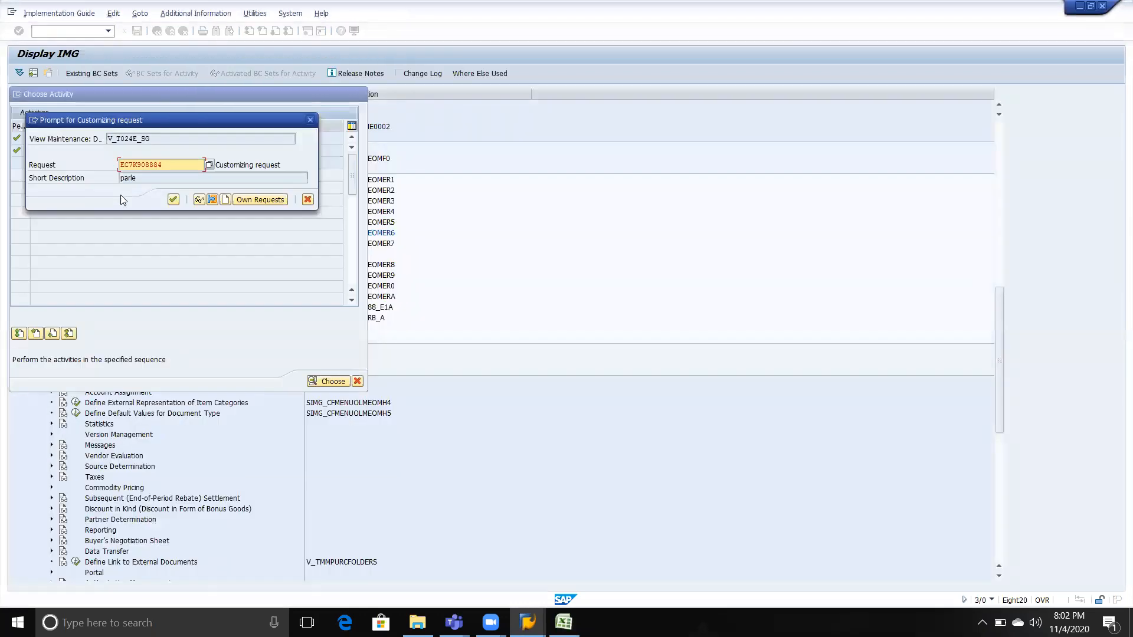
pyautogui.click(173, 200)
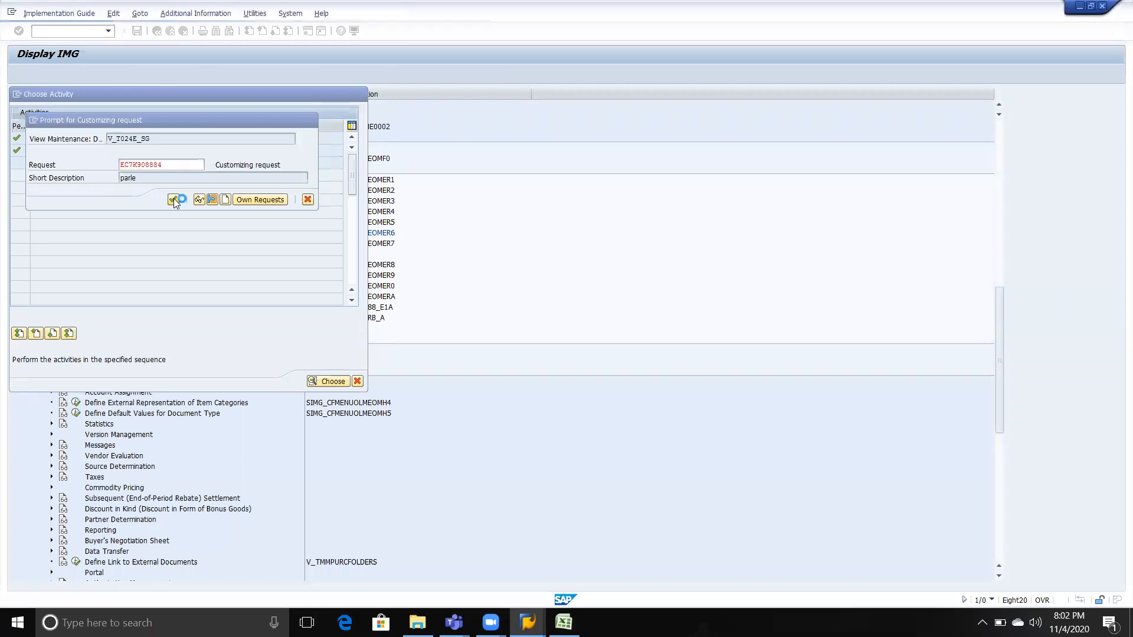
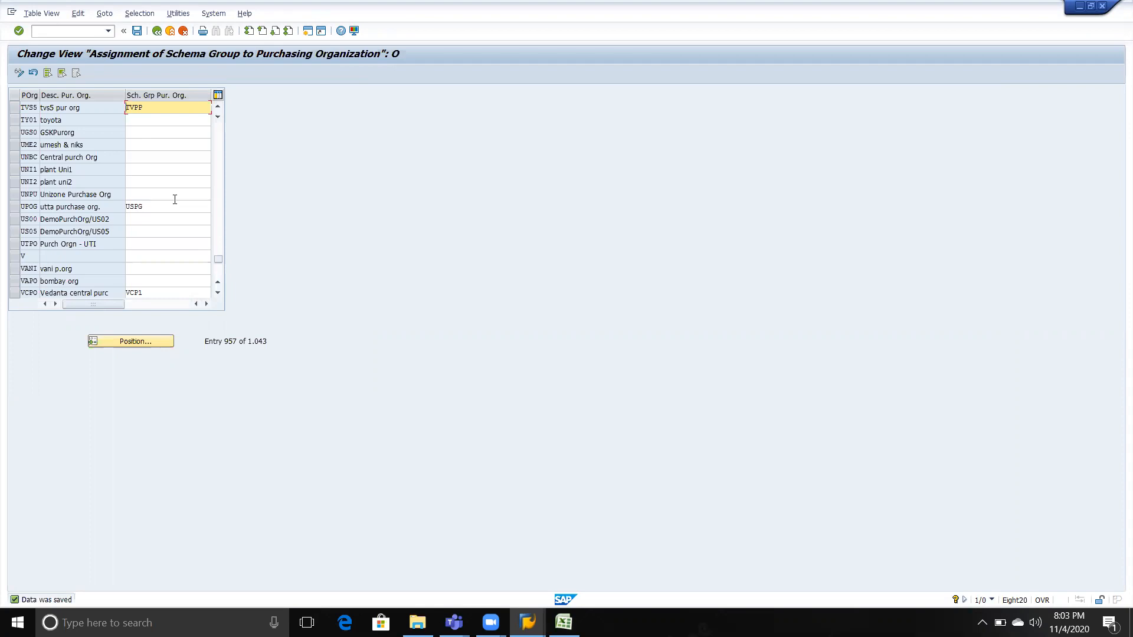
# Switch to Excel to check the recorded schema groups, cancel the pending copy of tvpp and return to SAP.
pyautogui.hotkey('alt', 'Tab')
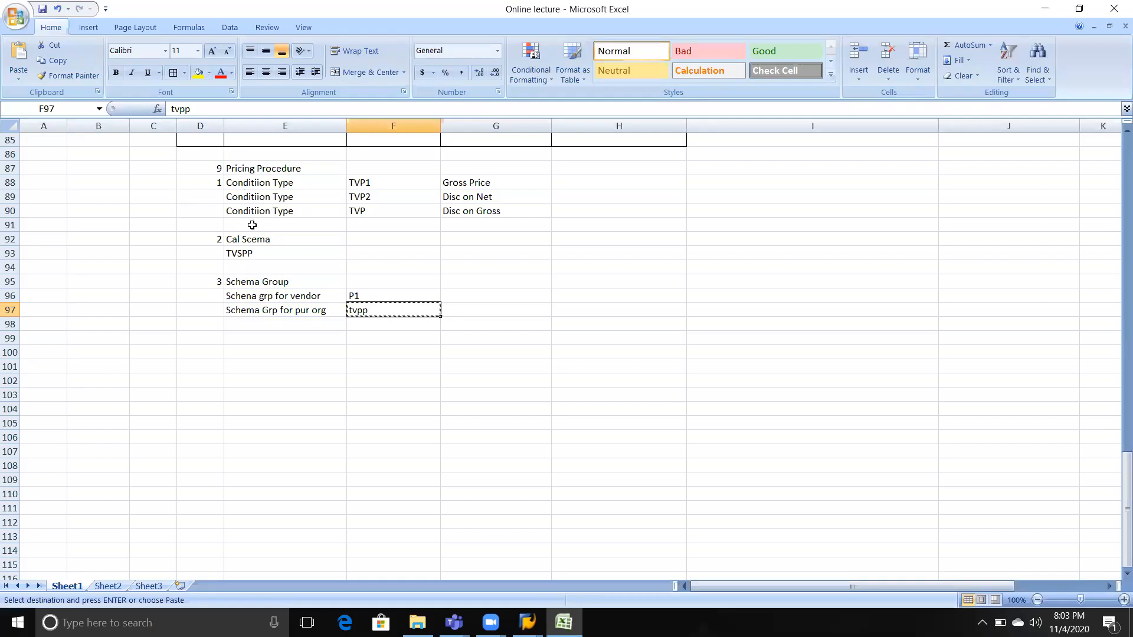
pyautogui.click(381, 300)
pyautogui.click(319, 326)
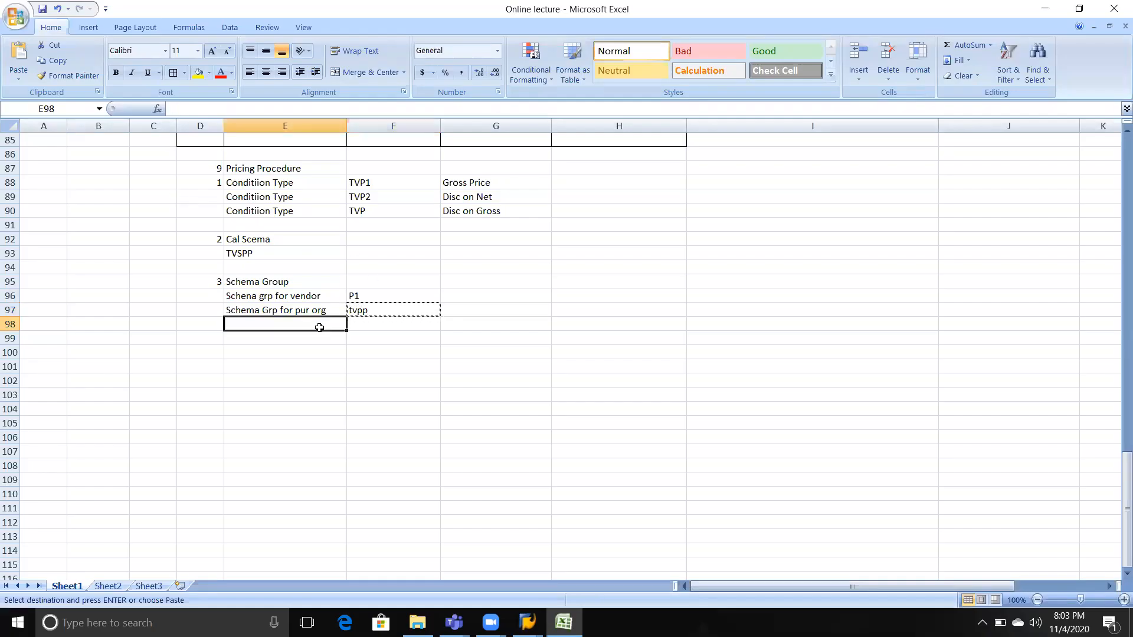
pyautogui.press('Escape')
pyautogui.hotkey('alt', 'Tab')
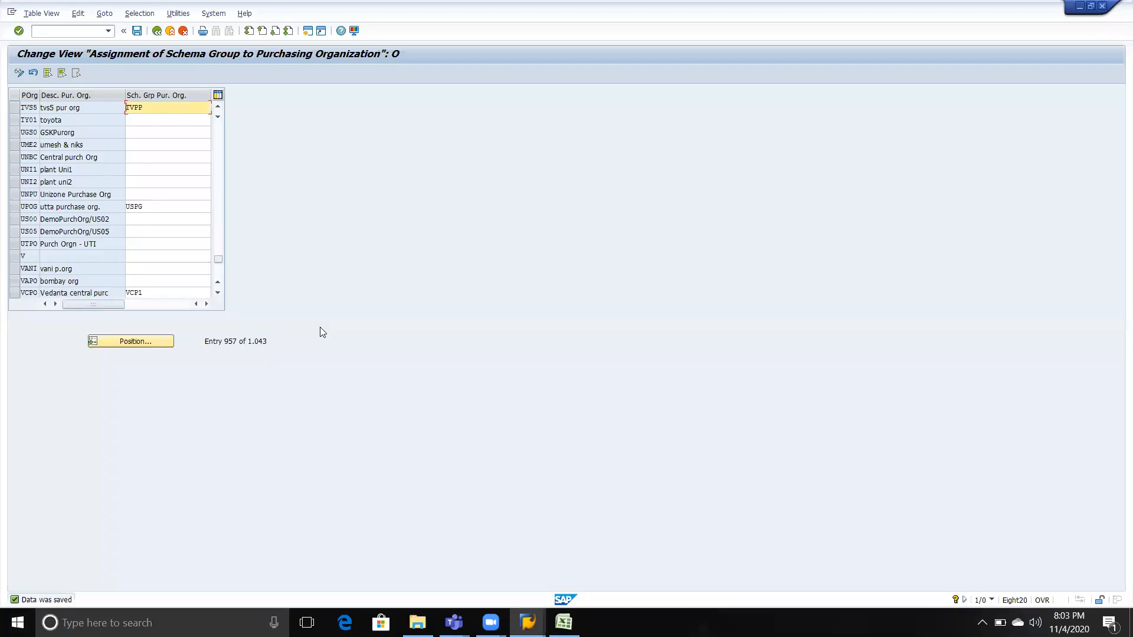
# Leave the schema group activities and open Determine Calculation Schema for Standard Purchase Orders under Define Schema Determination.
pyautogui.click(153, 33)
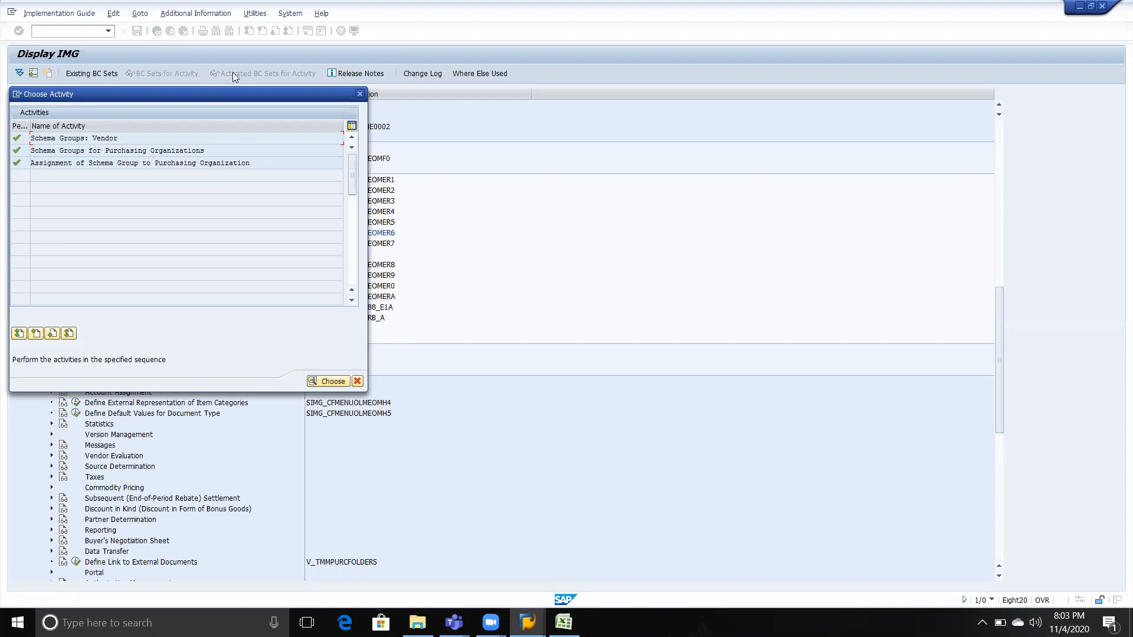
pyautogui.click(363, 94)
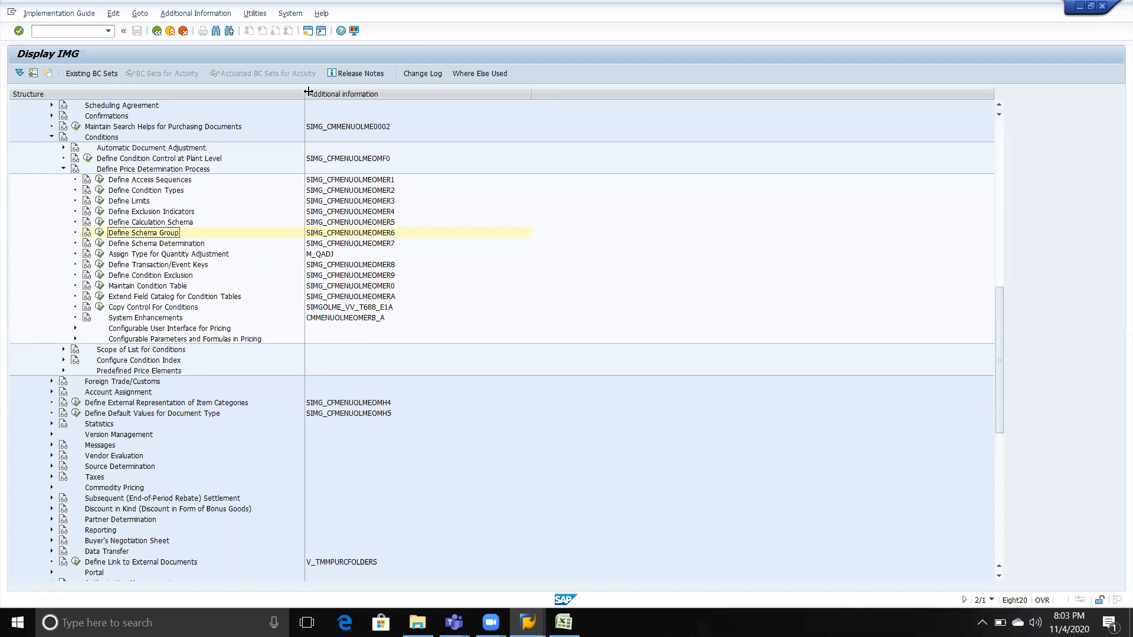
pyautogui.click(100, 243)
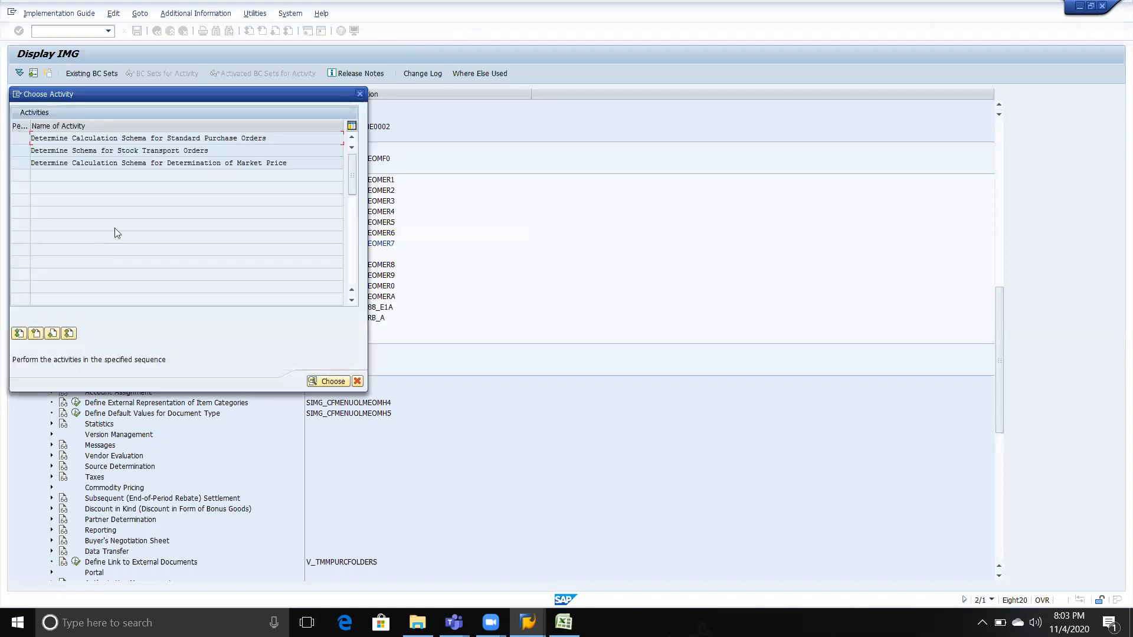
pyautogui.doubleClick(112, 138)
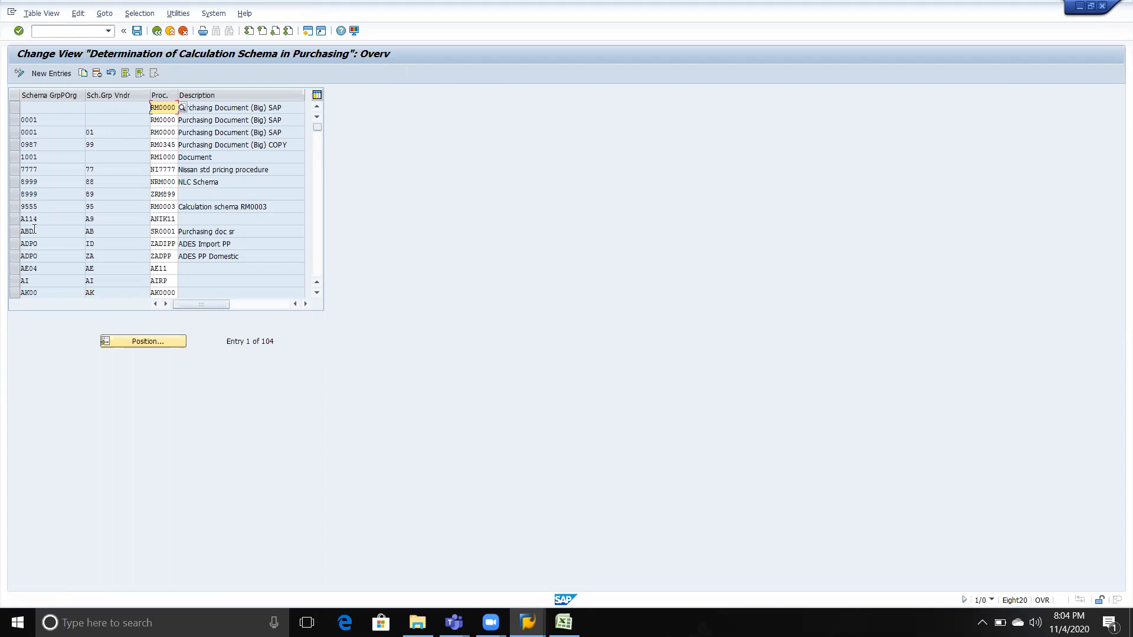
# Start a new schema determination entry with purchasing organization schema group tvpp, copied from Excel, and vendor schema group P1.
pyautogui.click(60, 74)
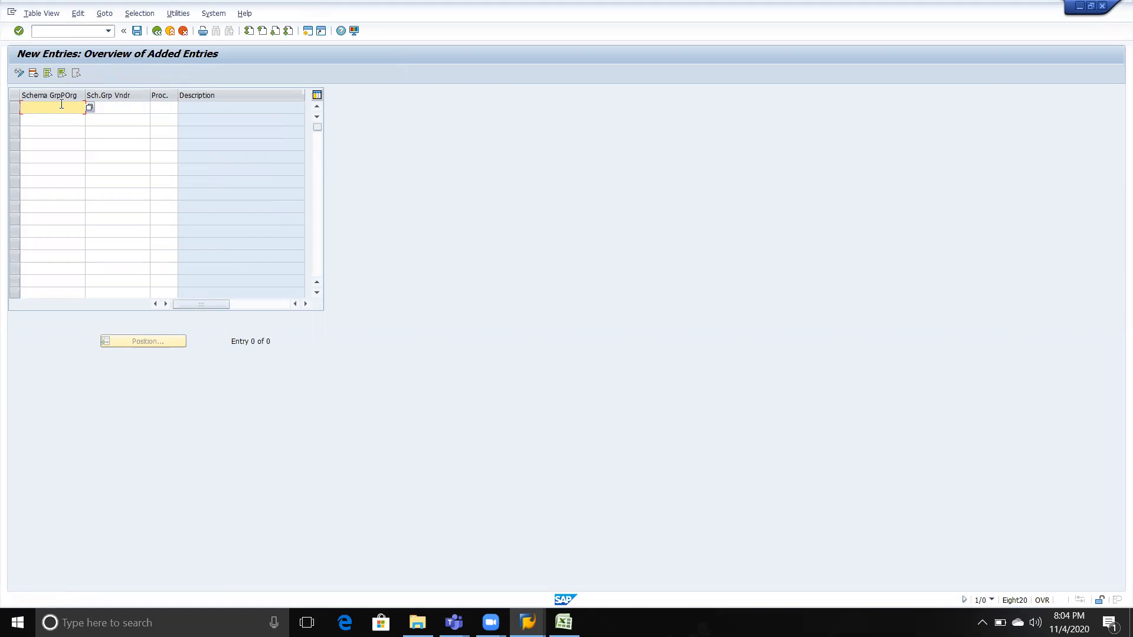
pyautogui.hotkey('alt', 'Tab')
pyautogui.press('Up')
pyautogui.press('Right')
pyautogui.hotkey('ctrl', 'c')
pyautogui.hotkey('alt', 'Tab')
pyautogui.hotkey('ctrl', 'v')
pyautogui.press('Tab')
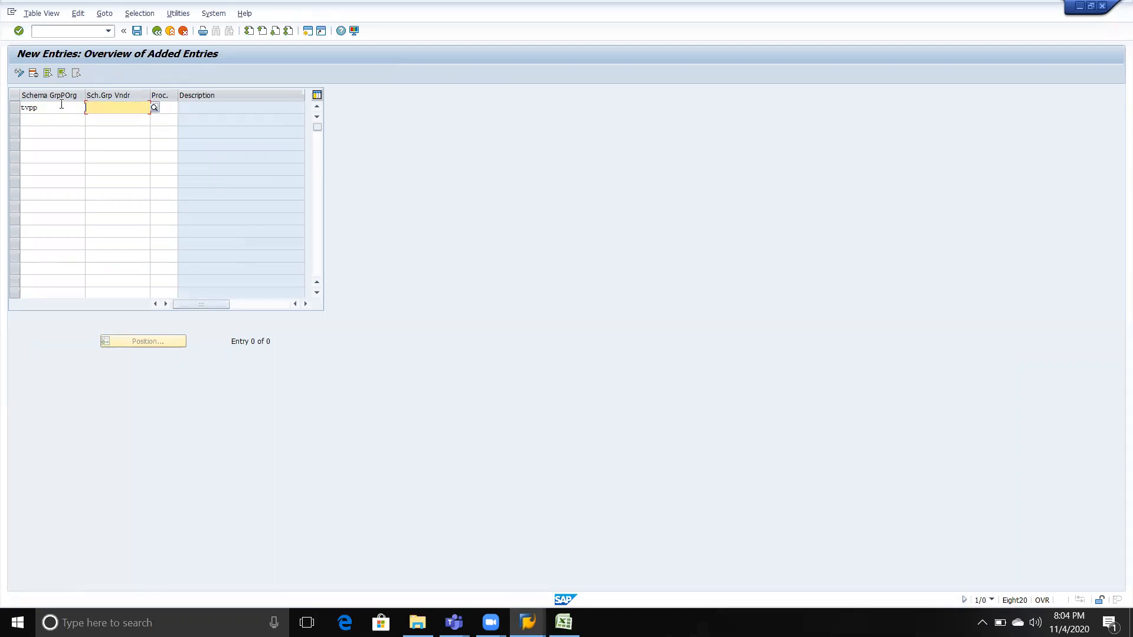
pyautogui.write('P1')
pyautogui.press('Tab')
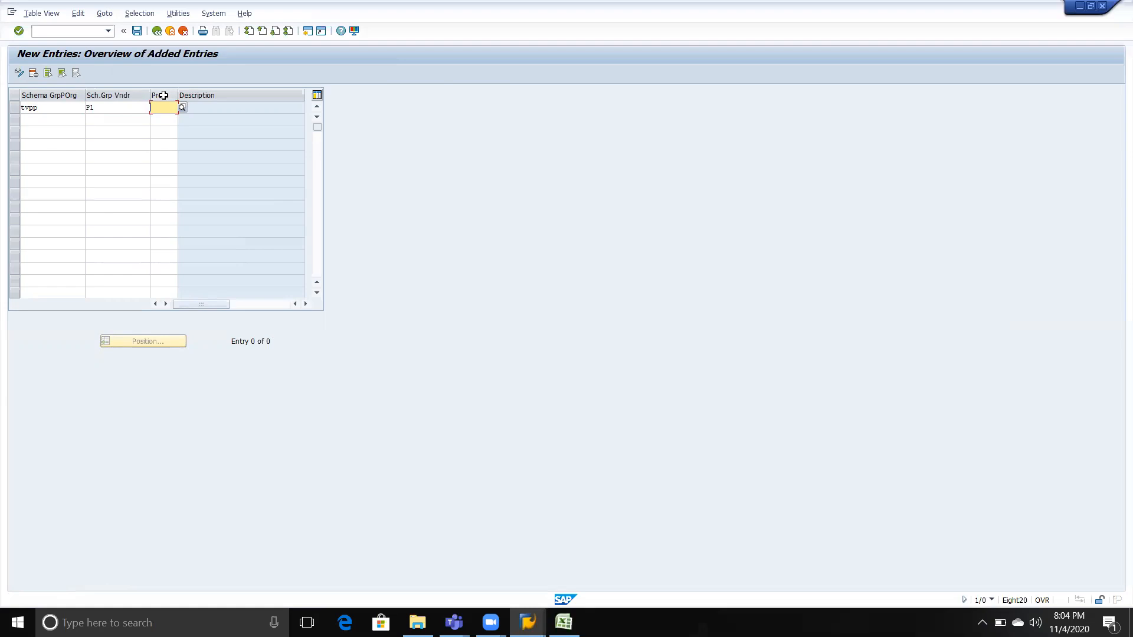
# Copy the calculation schema TVSPP from Excel and enter it as the procedure of the new SAP entry.
pyautogui.hotkey('alt', 'Tab')
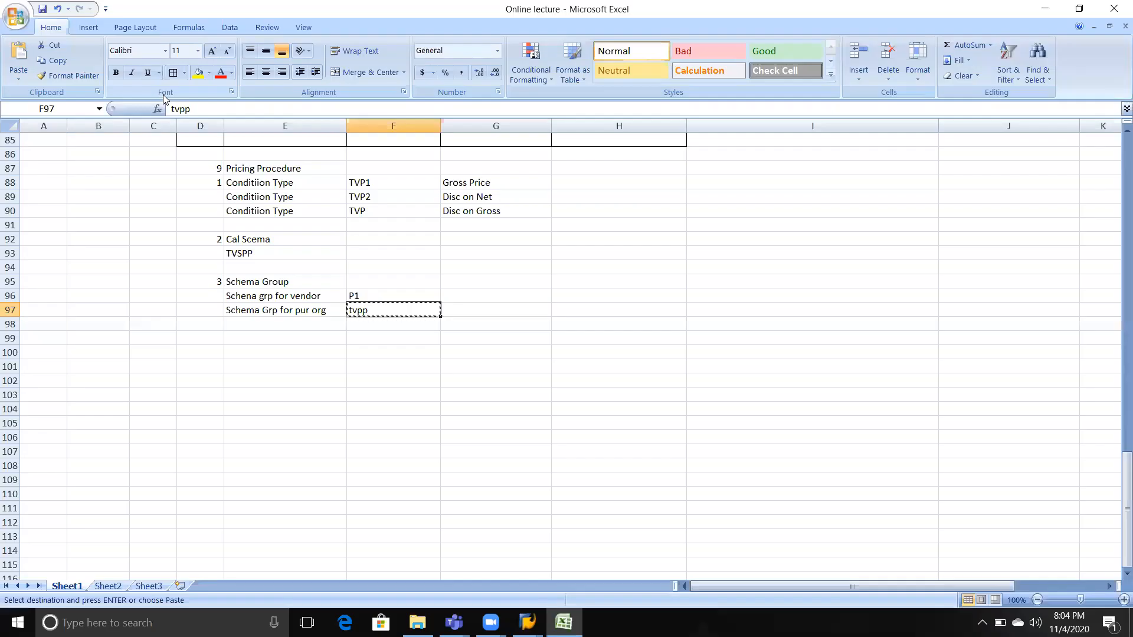
pyautogui.click(268, 255)
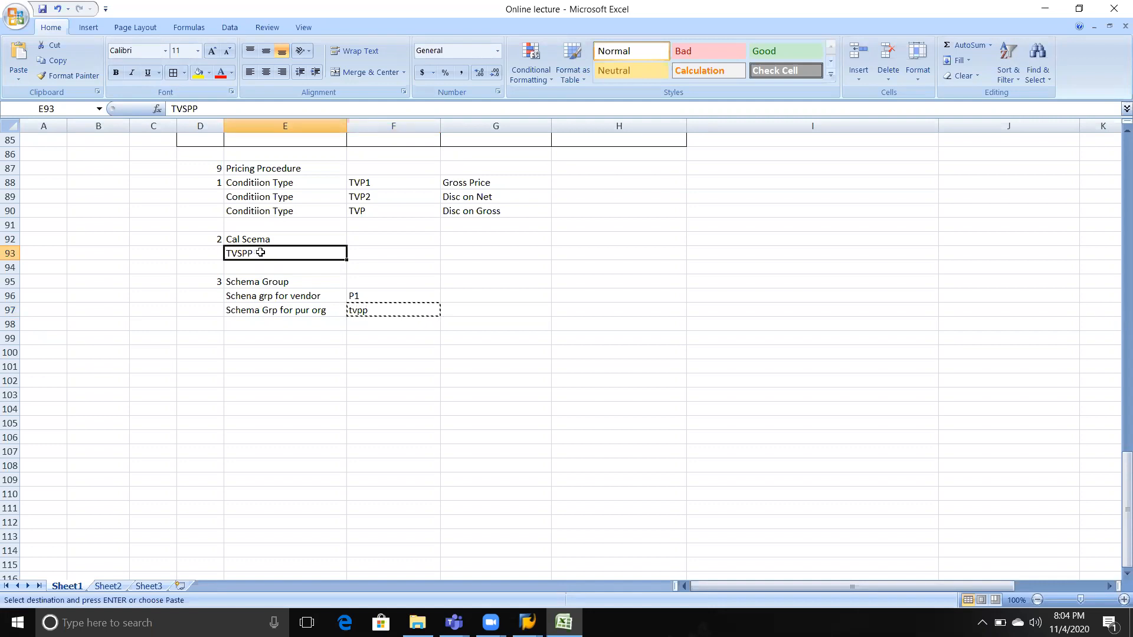
pyautogui.hotkey('ctrl', 'c')
pyautogui.hotkey('alt', 'Tab')
pyautogui.hotkey('ctrl', 'v')
# Switch to Excel and review the condition types, calculation schema and schema groups recorded under Pricing Procedure.
pyautogui.hotkey('alt', 'Tab')
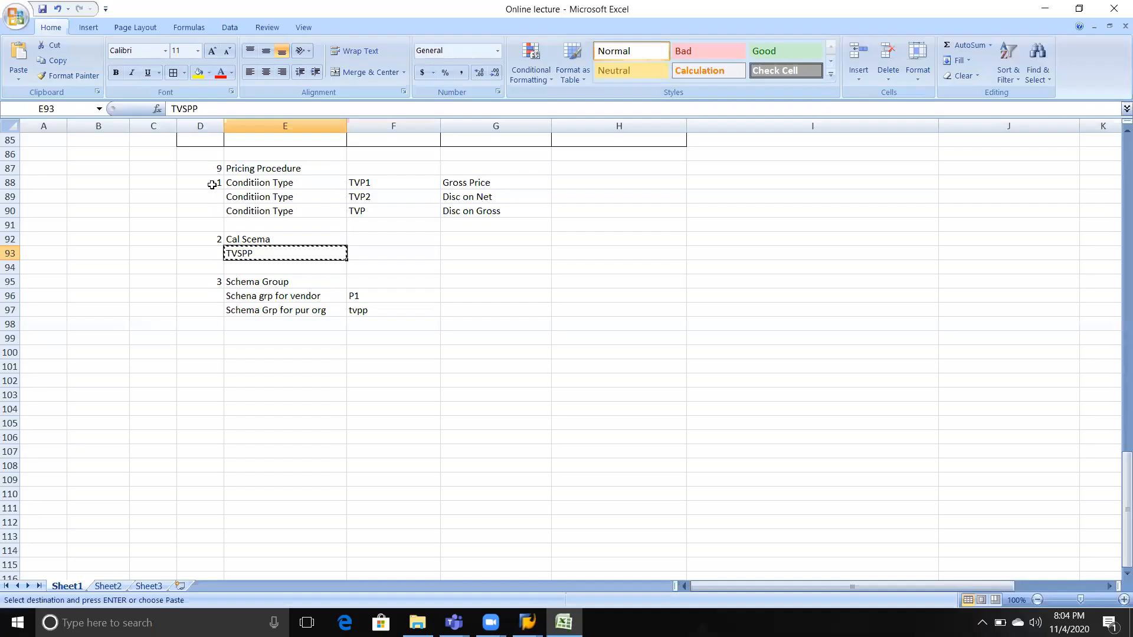
pyautogui.click(264, 171)
pyautogui.doubleClick(265, 170)
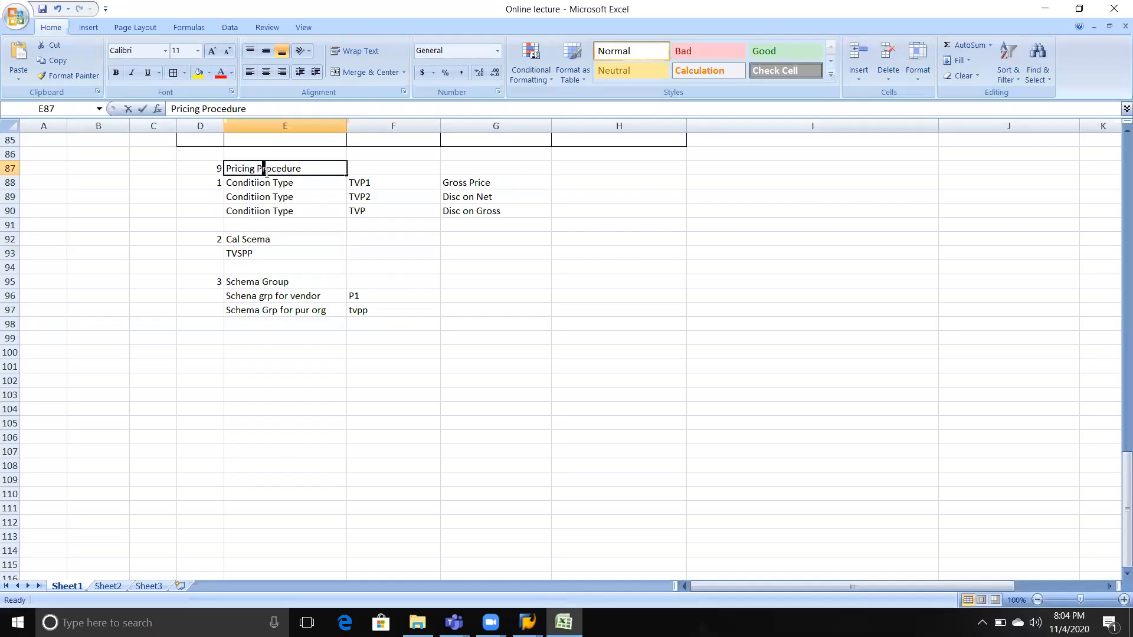
pyautogui.doubleClick(258, 182)
pyautogui.moveTo(258, 181); pyautogui.dragTo(425, 210)
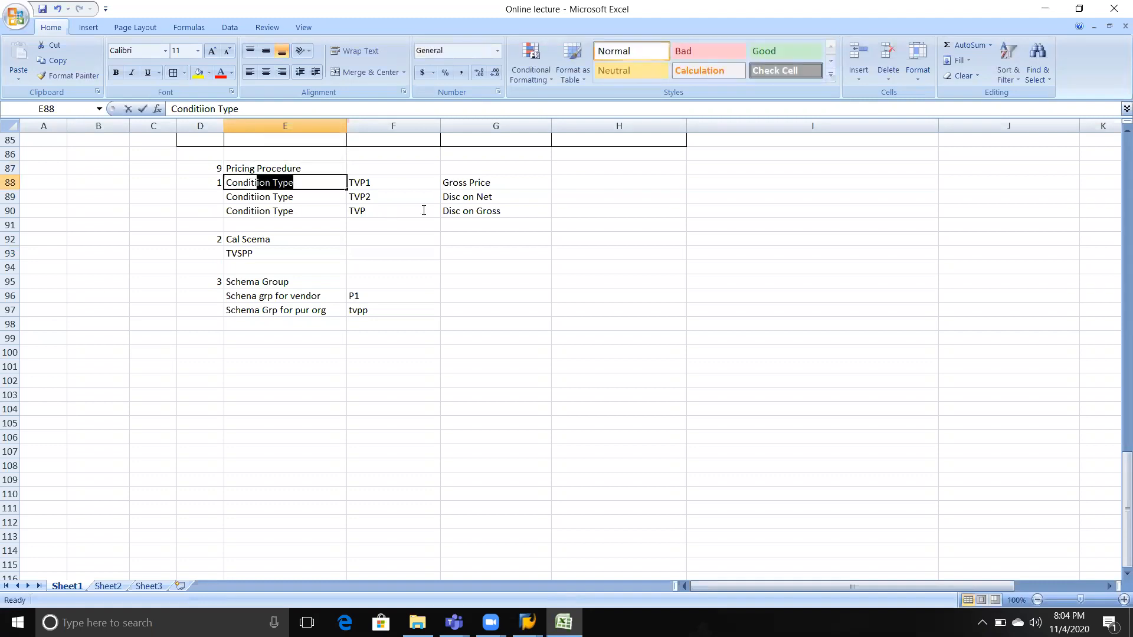
pyautogui.click(436, 207)
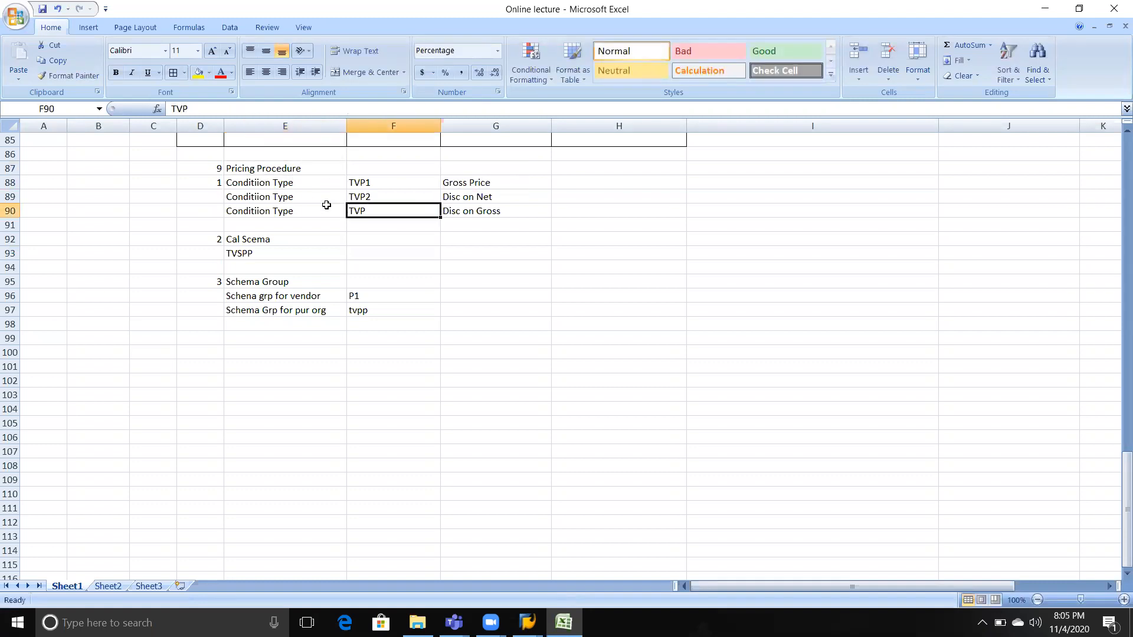
pyautogui.click(273, 191)
pyautogui.hotkey('shift', 'Down')
pyautogui.hotkey('shift', 'Down')
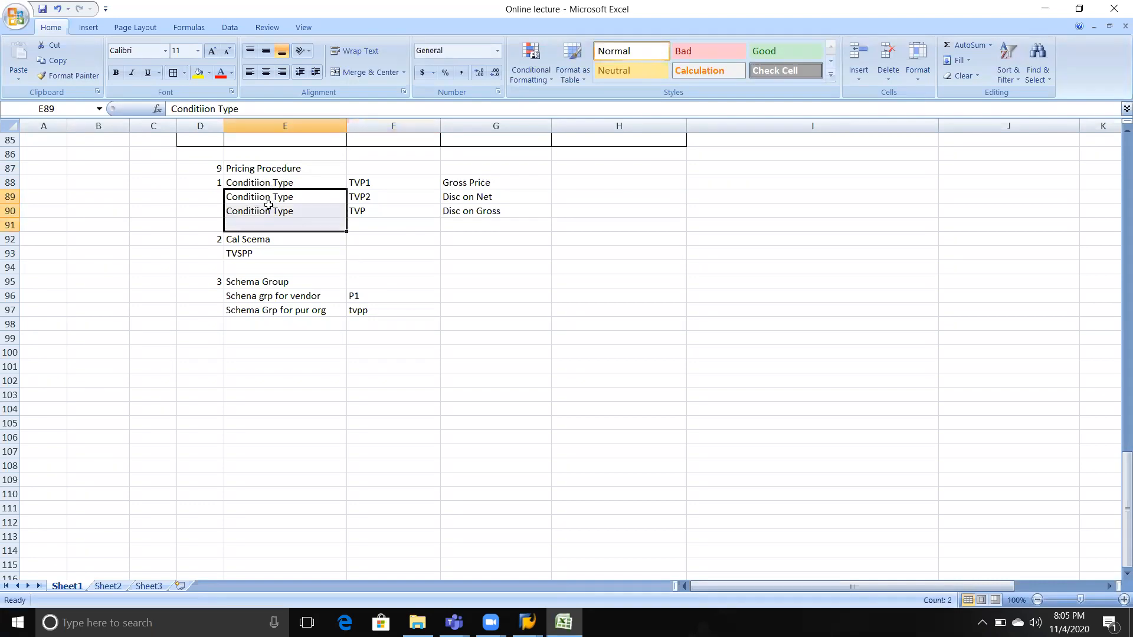
pyautogui.click(241, 261)
pyautogui.click(241, 254)
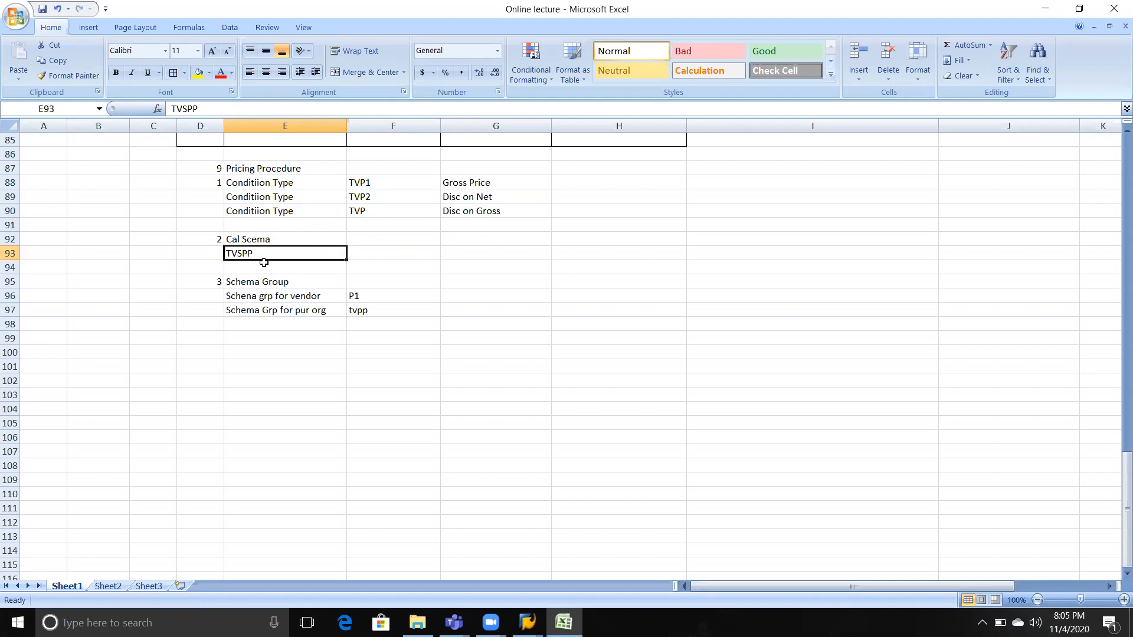
pyautogui.click(272, 285)
pyautogui.moveTo(272, 284); pyautogui.dragTo(272, 310)
# Compare the schema groups and procedure of the new SAP entry with the pricing records in Excel, ending back in SAP.
pyautogui.hotkey('alt', 'Tab')
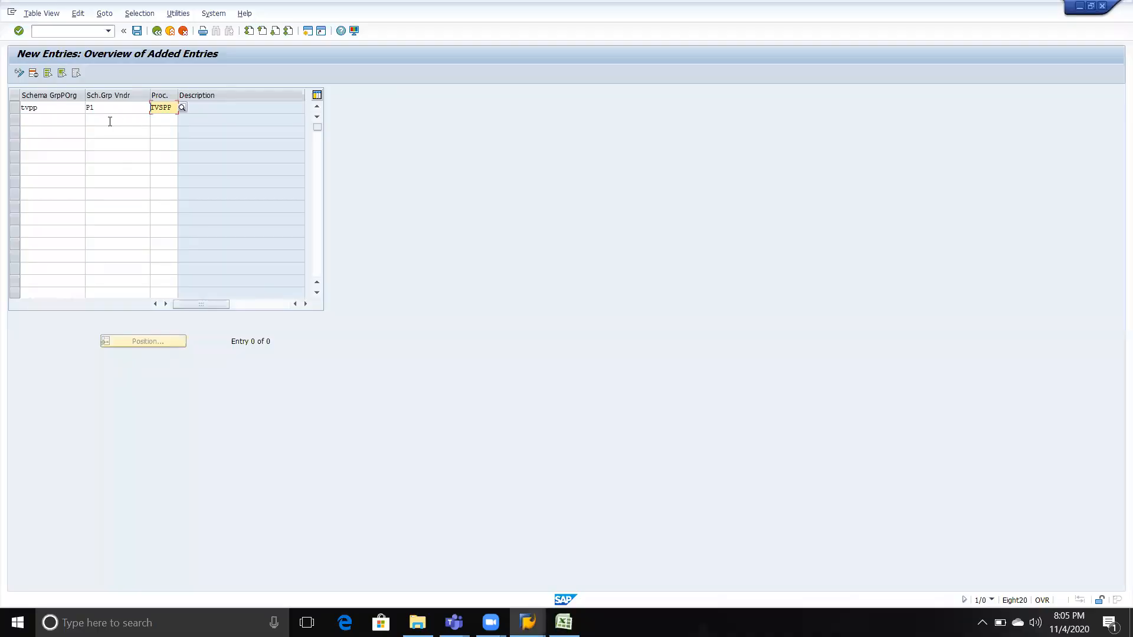
pyautogui.click(56, 108)
pyautogui.hotkey('alt', 'Tab')
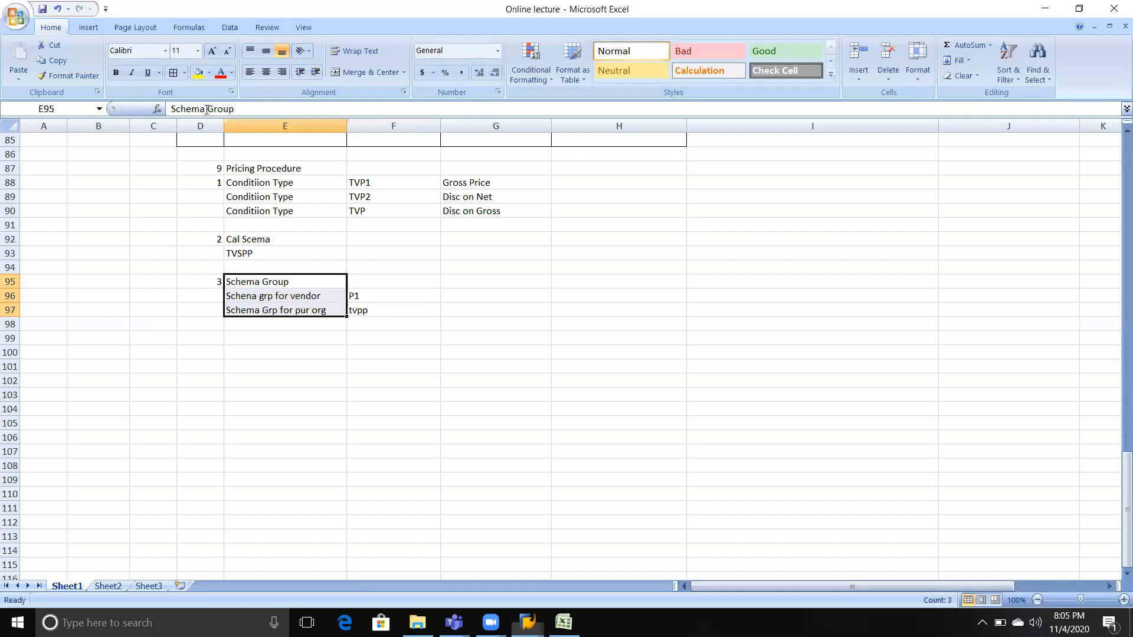
pyautogui.click(271, 295)
pyautogui.hotkey('alt', 'Tab')
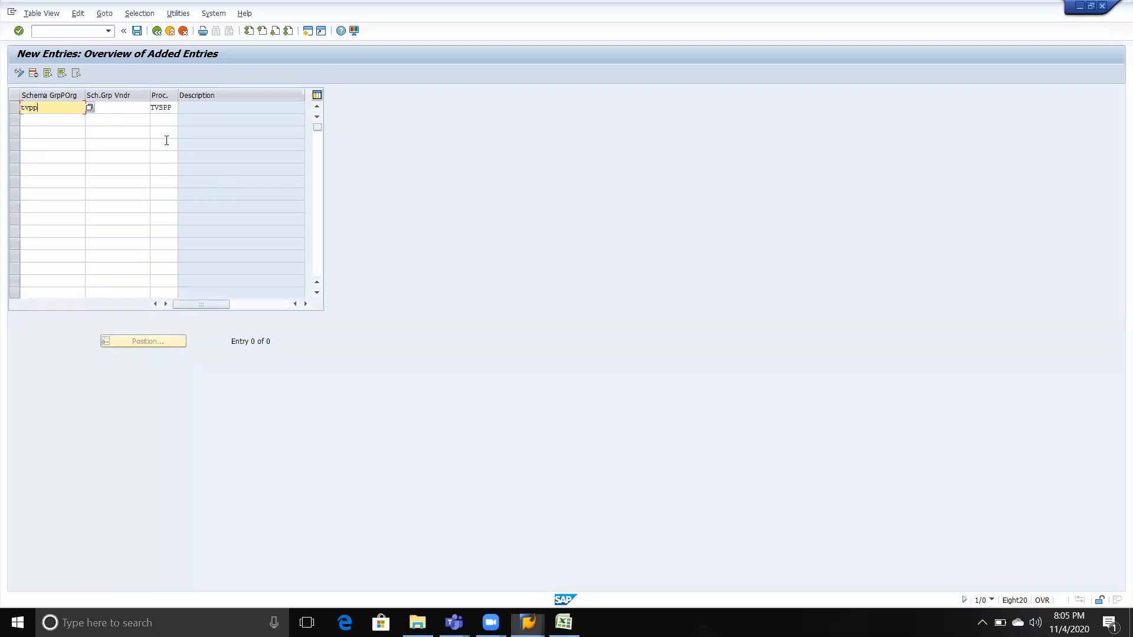
pyautogui.click(112, 105)
pyautogui.hotkey('alt', 'Tab')
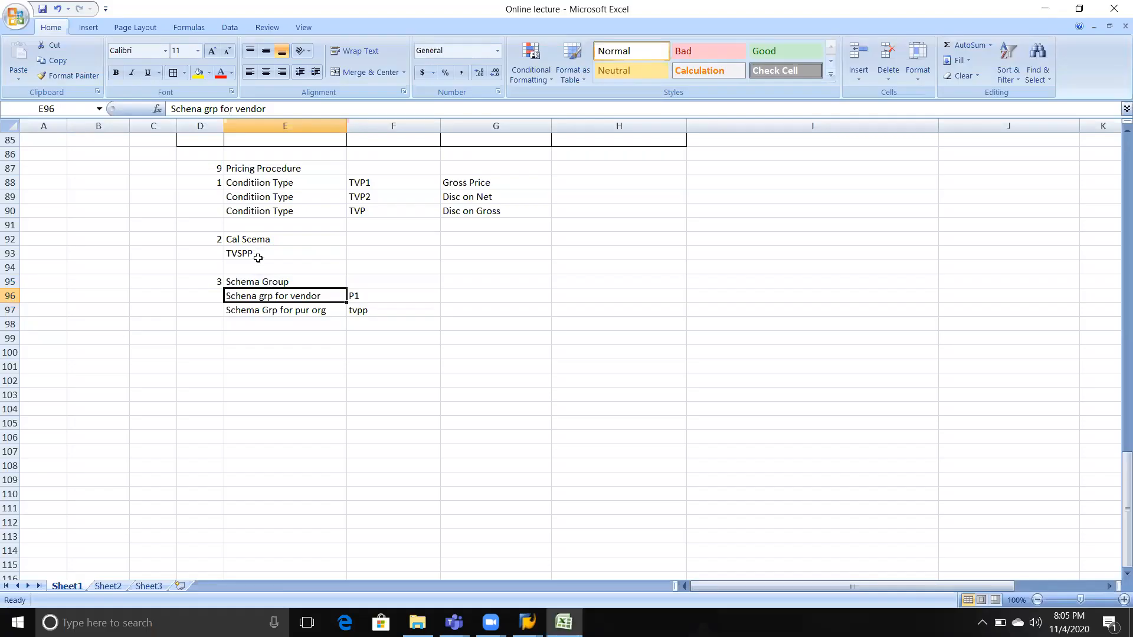
pyautogui.click(259, 254)
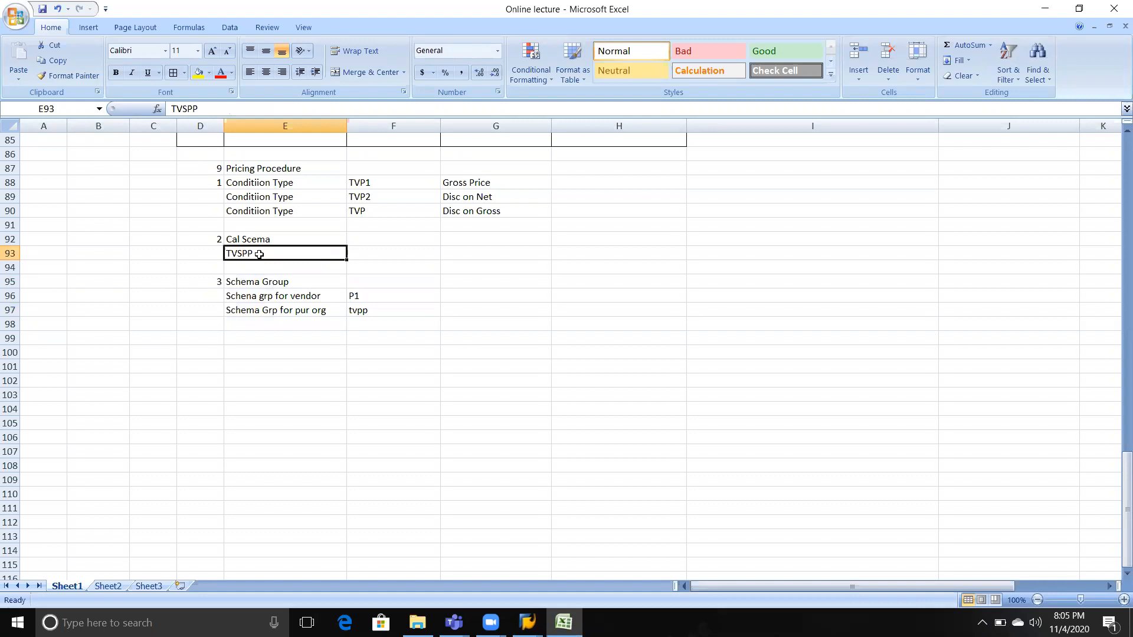
pyautogui.moveTo(280, 182); pyautogui.dragTo(279, 211)
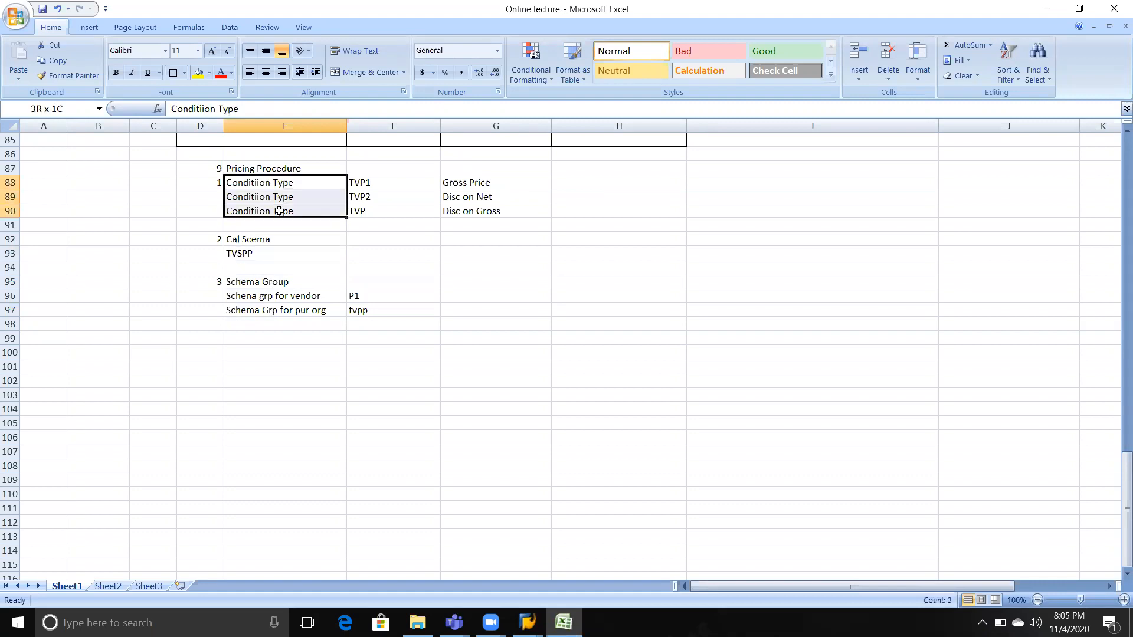
pyautogui.click(276, 255)
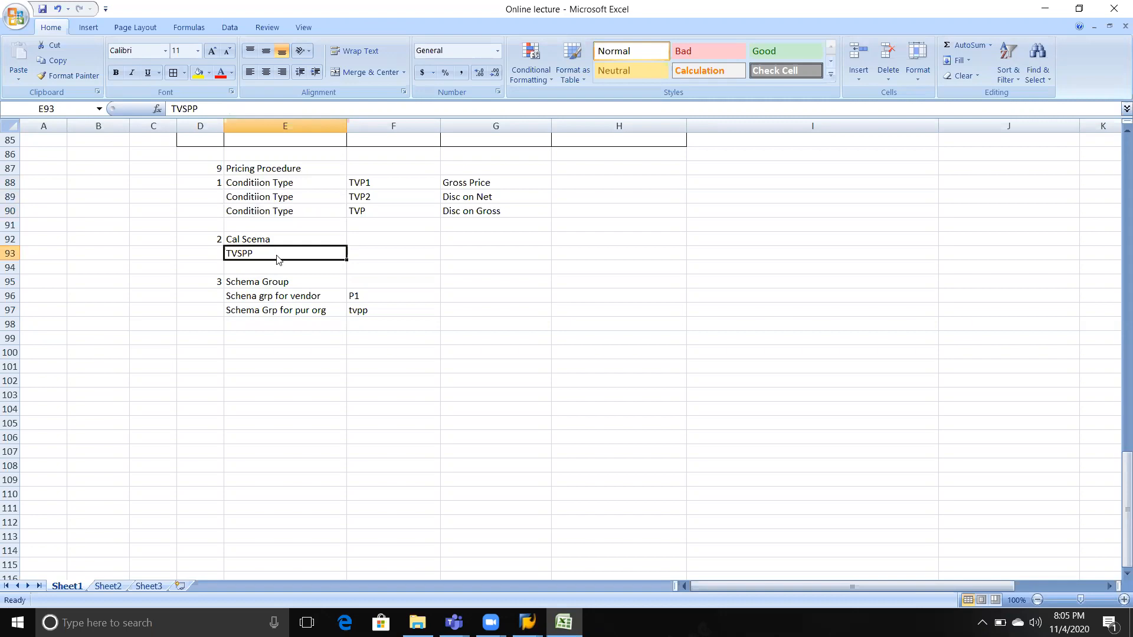
pyautogui.hotkey('alt', 'Tab')
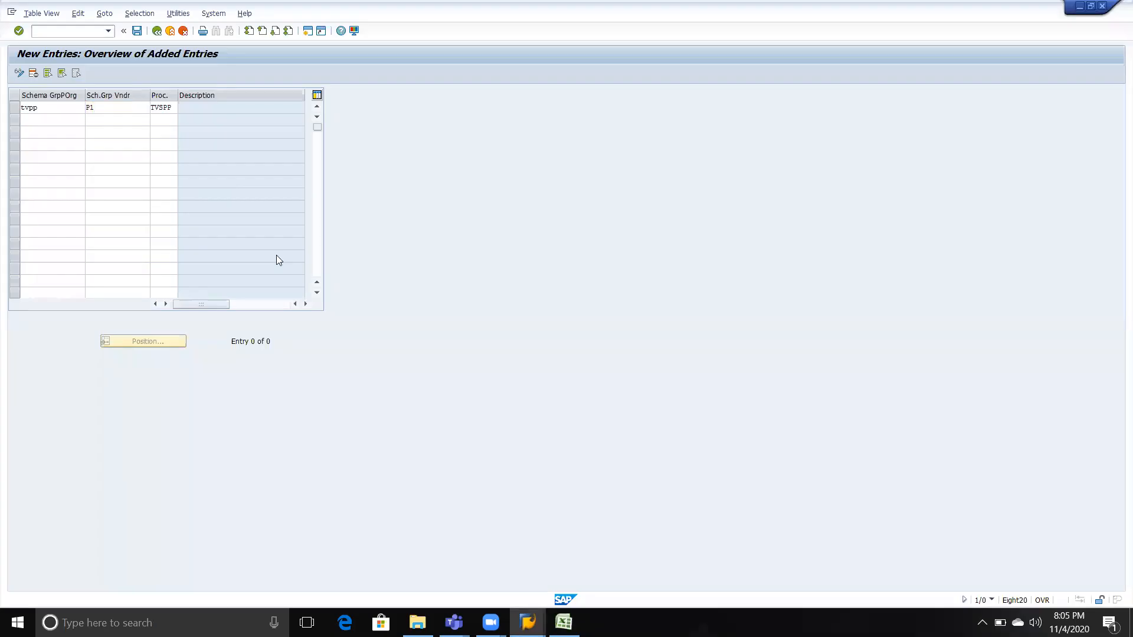
# Save the new schema determination entry under the proposed customizing request and return to the implementation guide.
pyautogui.press('Return')
pyautogui.hotkey('ctrl', 's')
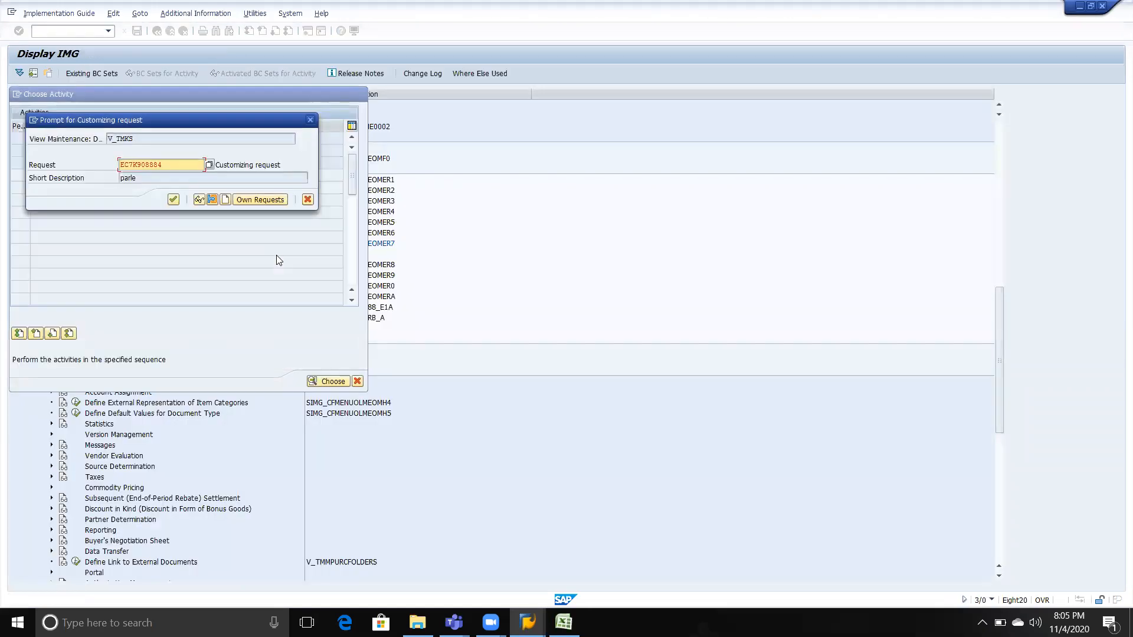
pyautogui.click(170, 204)
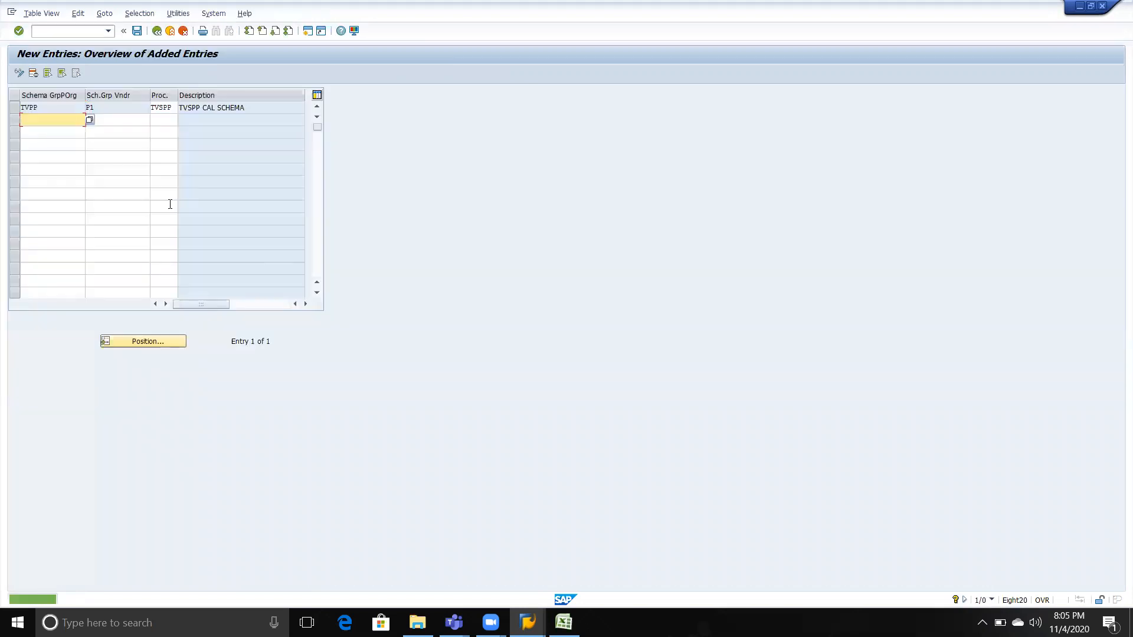
pyautogui.click(159, 33)
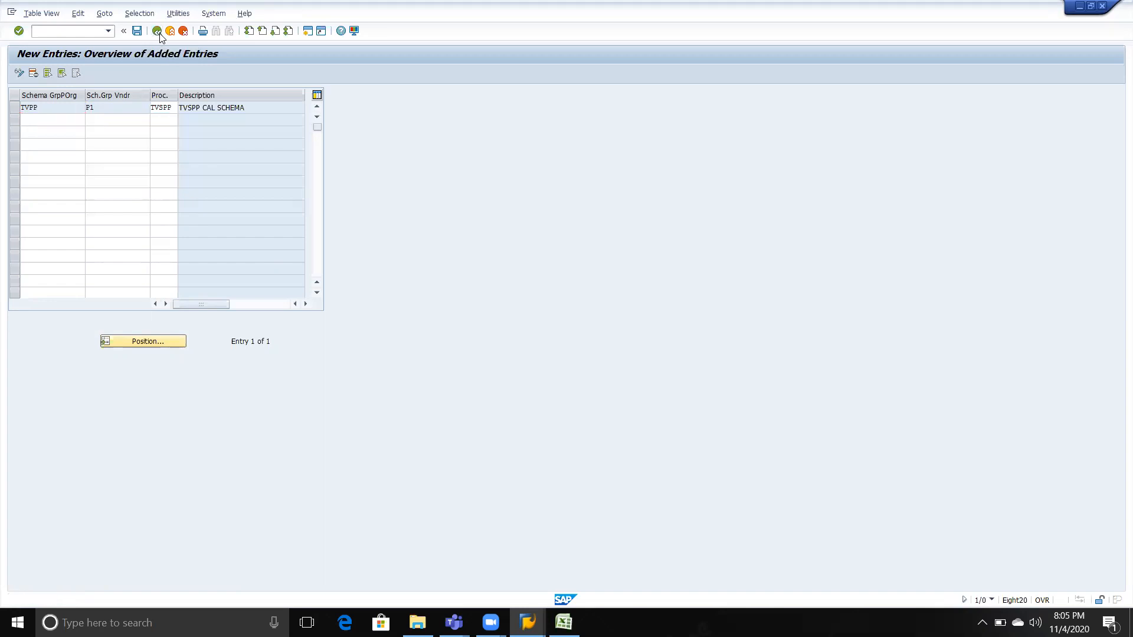
pyautogui.click(158, 32)
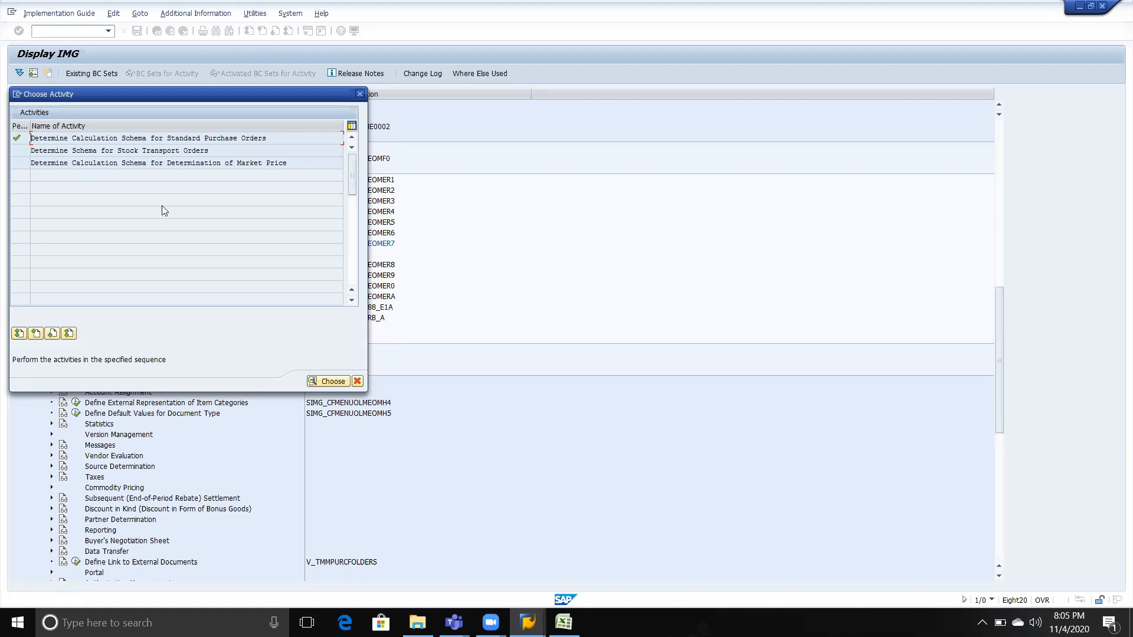
pyautogui.click(360, 94)
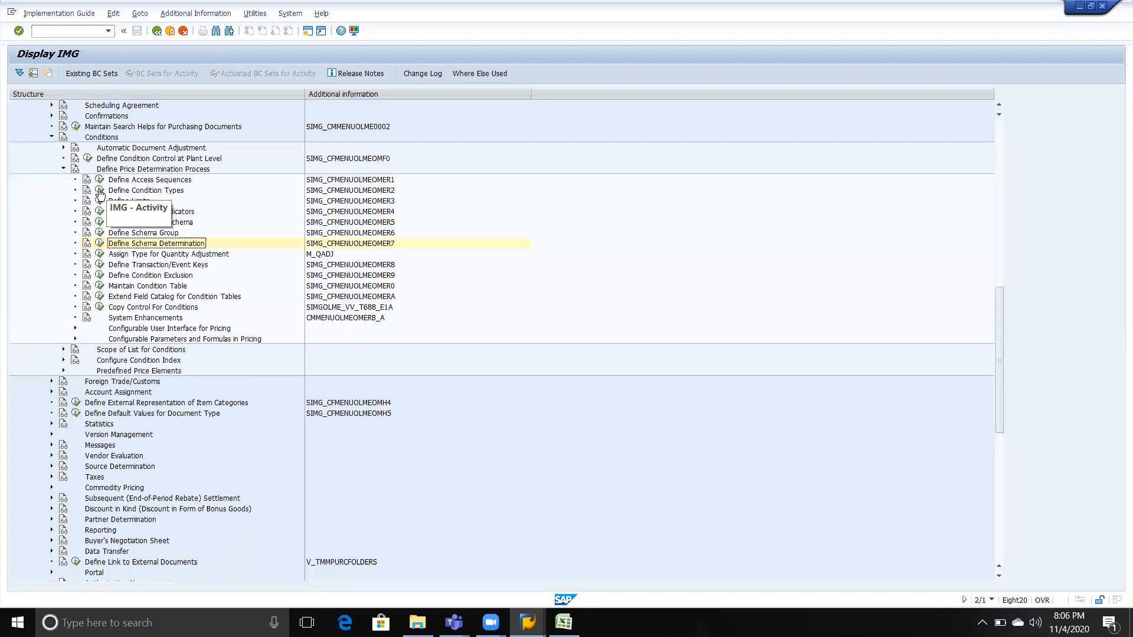
# Open the Define Condition Type activity and position the overview at condition type TVP1, copied from the pricing records in Excel.
pyautogui.click(100, 190)
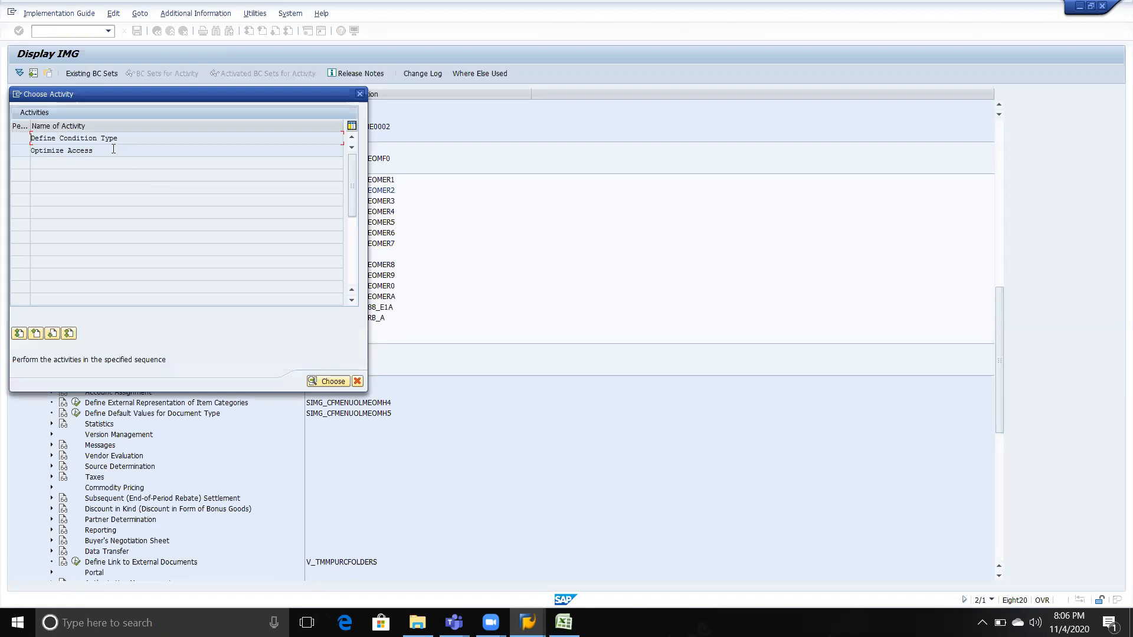
pyautogui.doubleClick(109, 137)
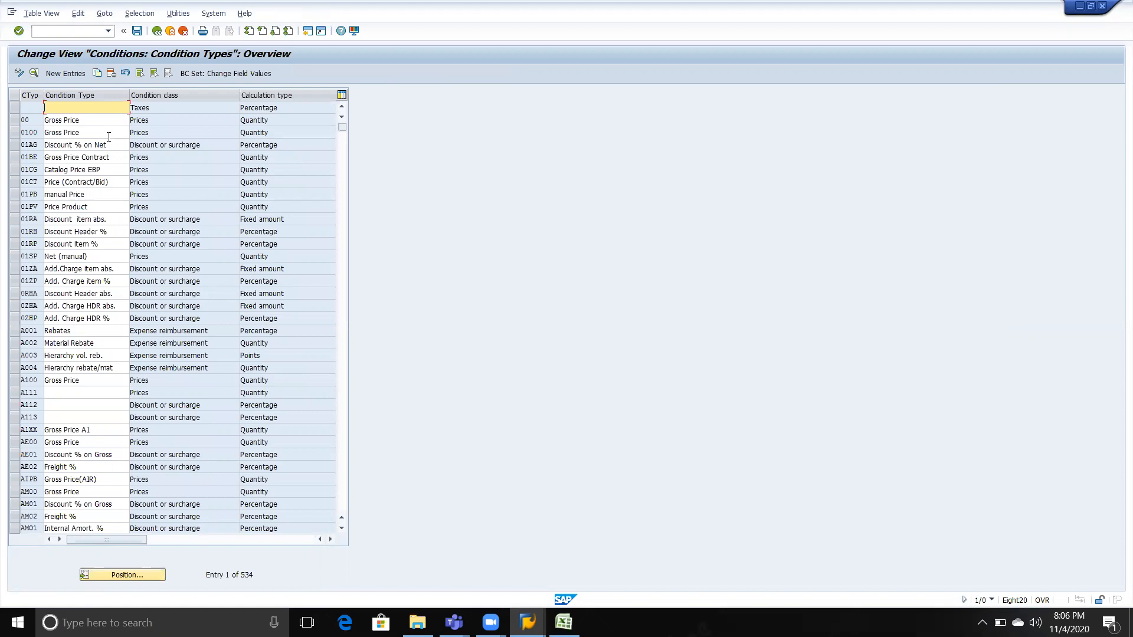
pyautogui.click(122, 576)
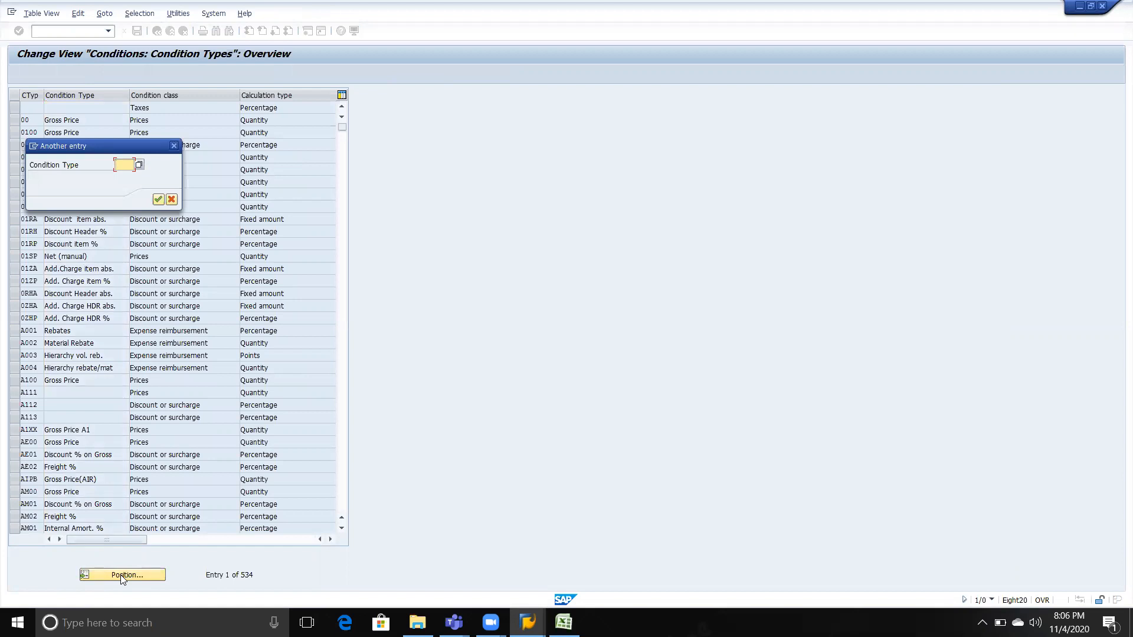
pyautogui.hotkey('alt', 'Tab')
pyautogui.press('Up')
pyautogui.press('Up')
pyautogui.press('Up')
pyautogui.press('Right')
pyautogui.press('Up')
pyautogui.hotkey('ctrl', 'c')
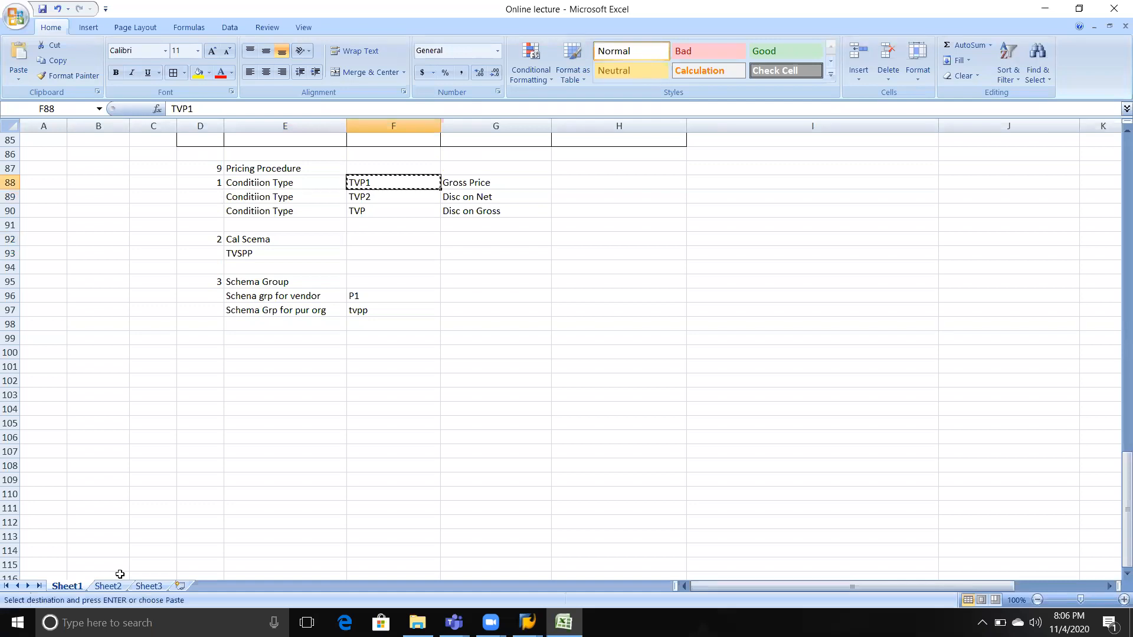
pyautogui.hotkey('alt', 'Tab')
pyautogui.hotkey('ctrl', 'v')
pyautogui.press('Return')
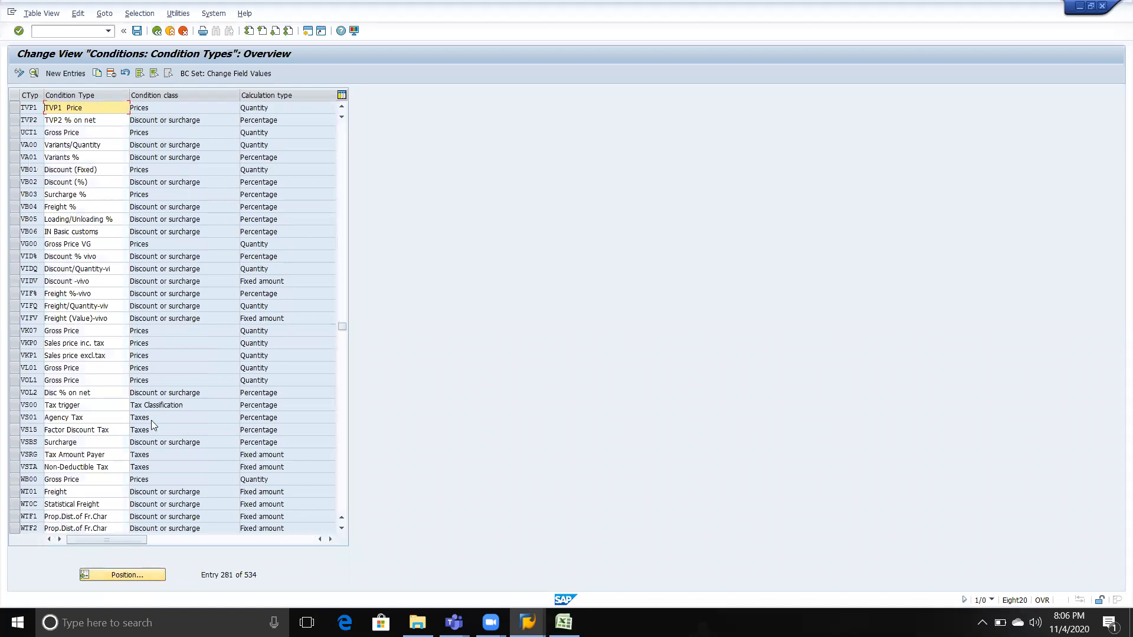
# Open the details of condition type TVP1 in SAP and copy the calculation schema TVSPP from Excel for its pricing procedure.
pyautogui.doubleClick(93, 109)
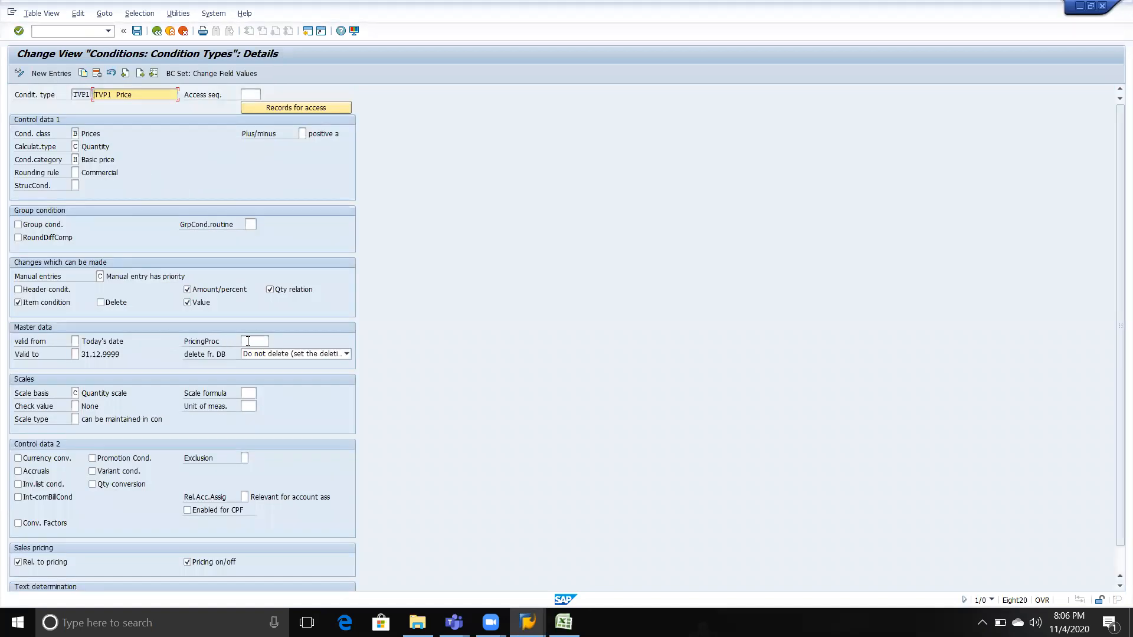
pyautogui.click(253, 341)
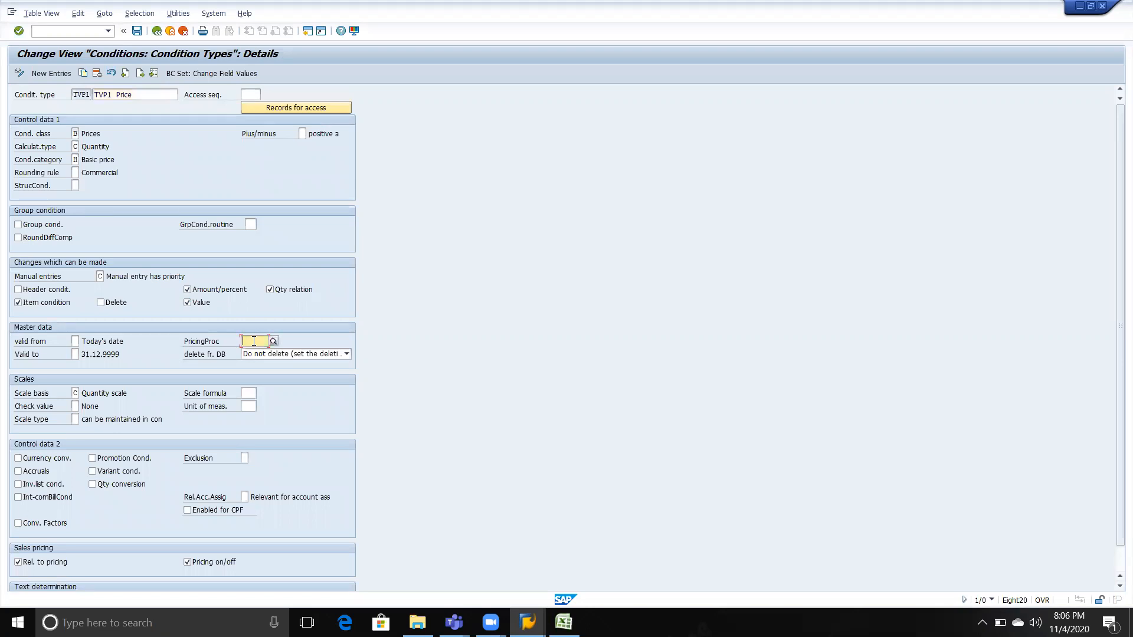
pyautogui.hotkey('alt', 'Tab')
pyautogui.press('Down')
pyautogui.press('Down')
pyautogui.press('Down')
pyautogui.press('Down')
pyautogui.press('Down')
pyautogui.press('Down')
pyautogui.press('Down')
pyautogui.press('Down')
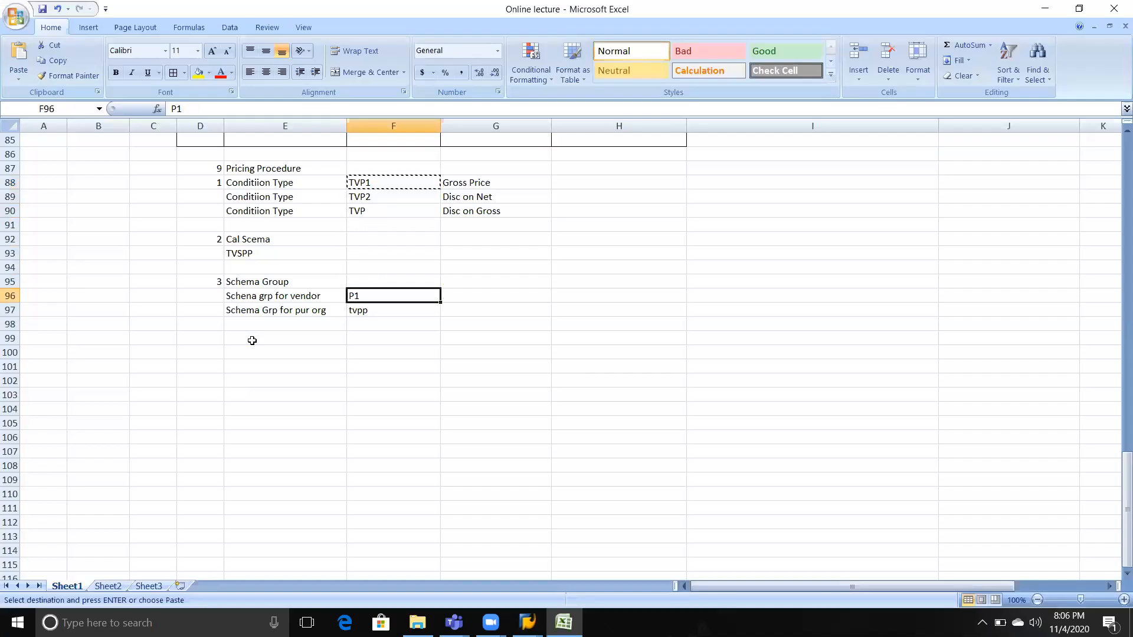
pyautogui.press('Left')
pyautogui.press('Up')
pyautogui.press('Up')
pyautogui.press('Up')
pyautogui.hotkey('ctrl', 'c')
pyautogui.hotkey('alt', 'Tab')
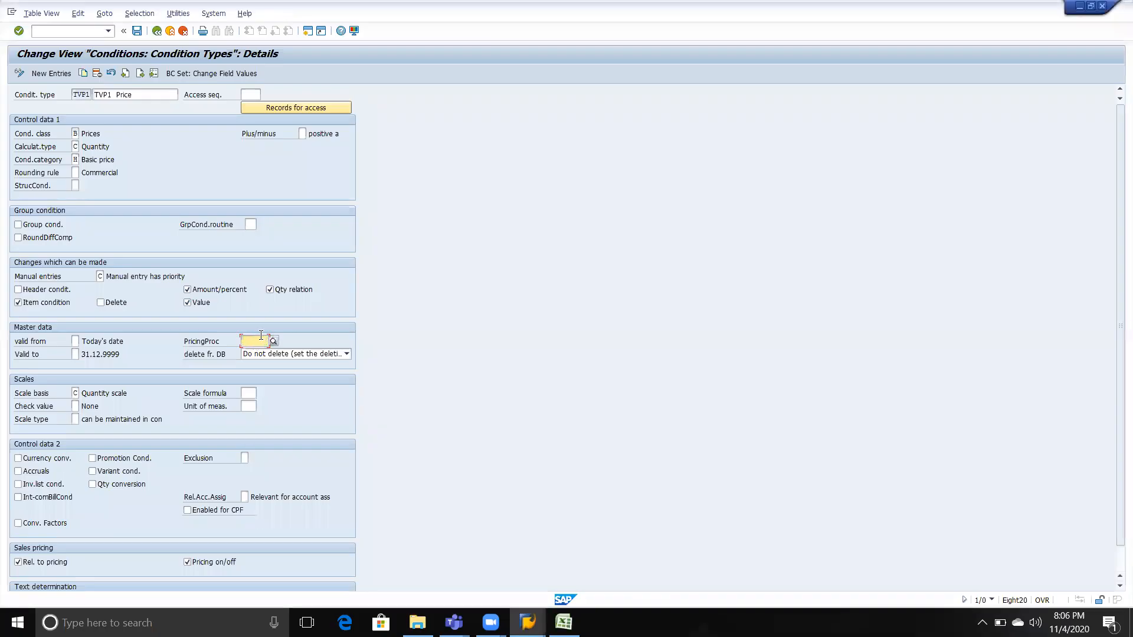
# Enter TVSPP as the pricing procedure of condition type TVP1 and save it under the proposed customizing request.
pyautogui.hotkey('ctrl', 'v')
pyautogui.press('Return')
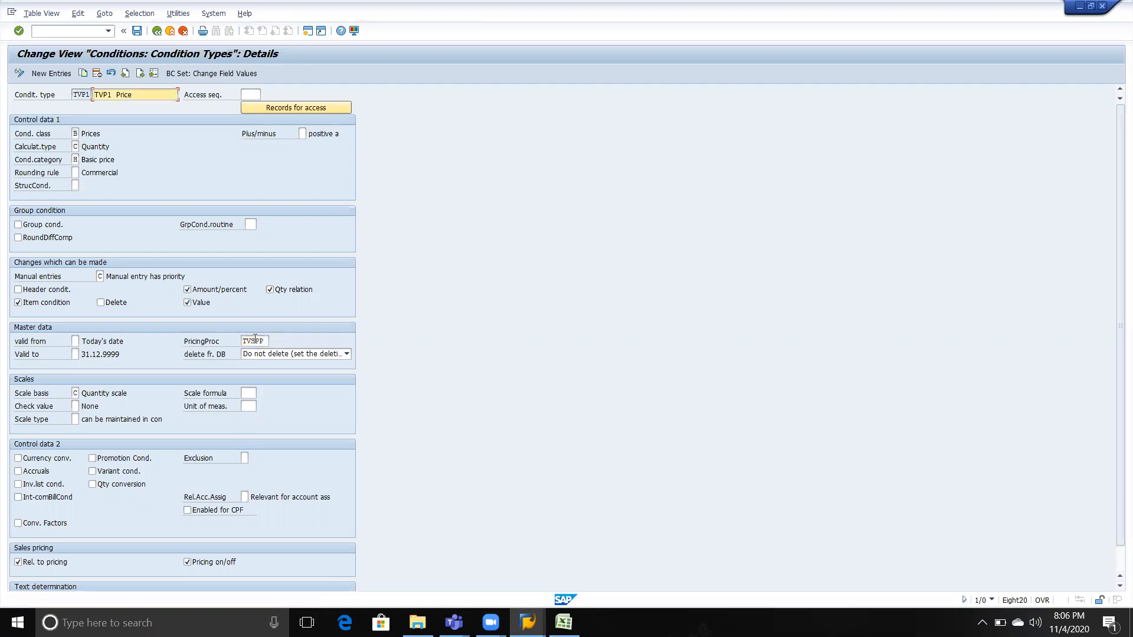
pyautogui.hotkey('ctrl', 's')
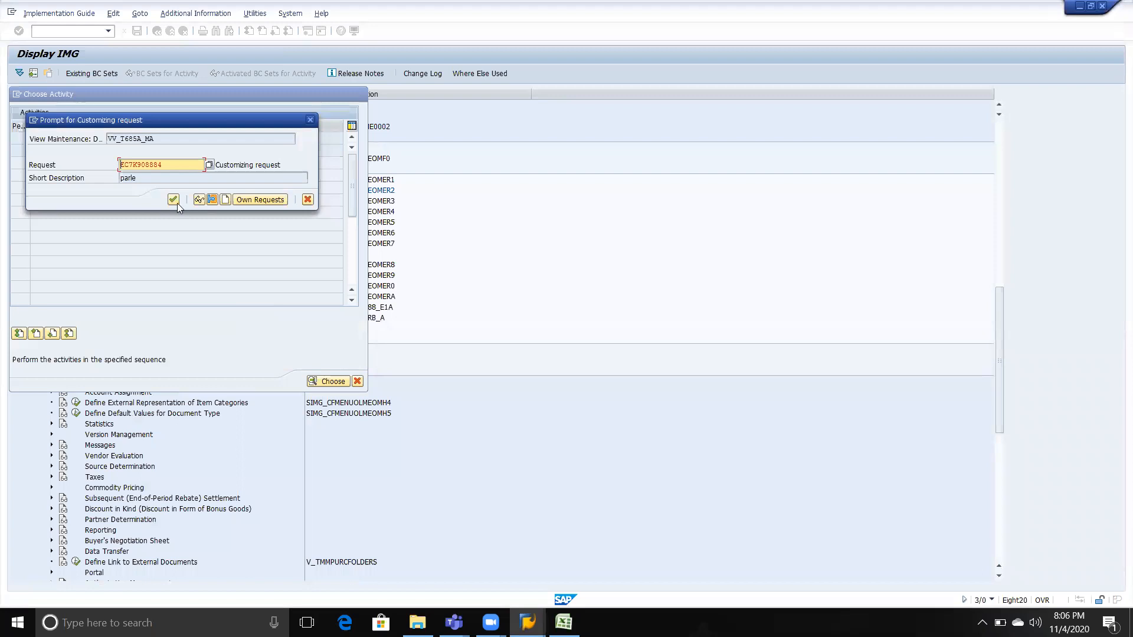
pyautogui.click(173, 199)
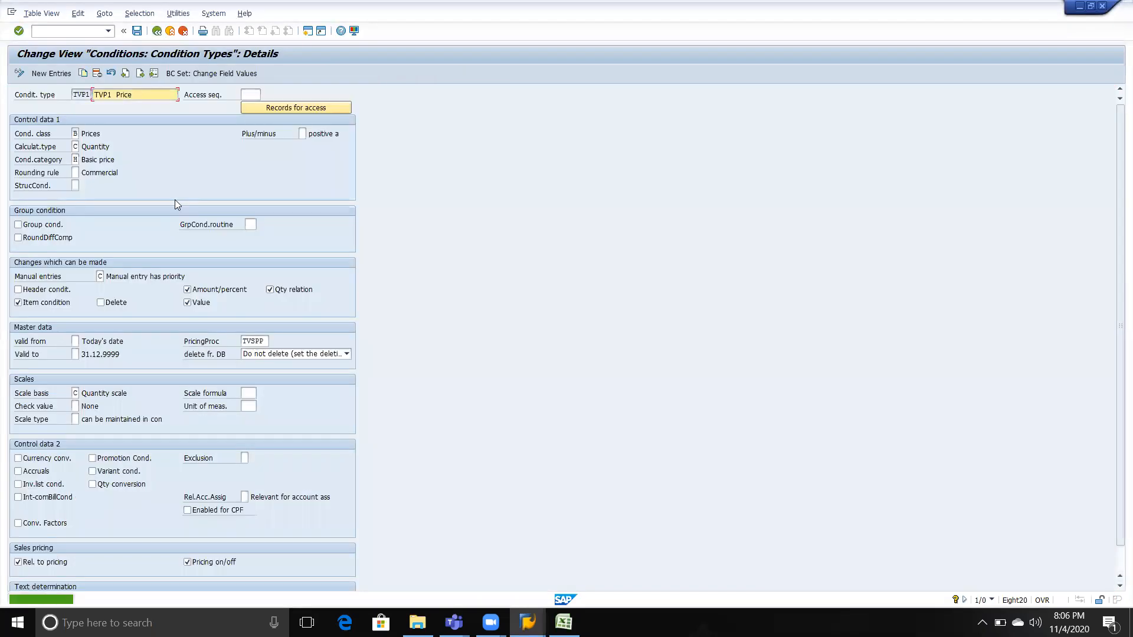
# Review condition types TVP1, TVP2 and TVP and the calculation schema in Excel, ending back in SAP.
pyautogui.hotkey('alt', 'Tab')
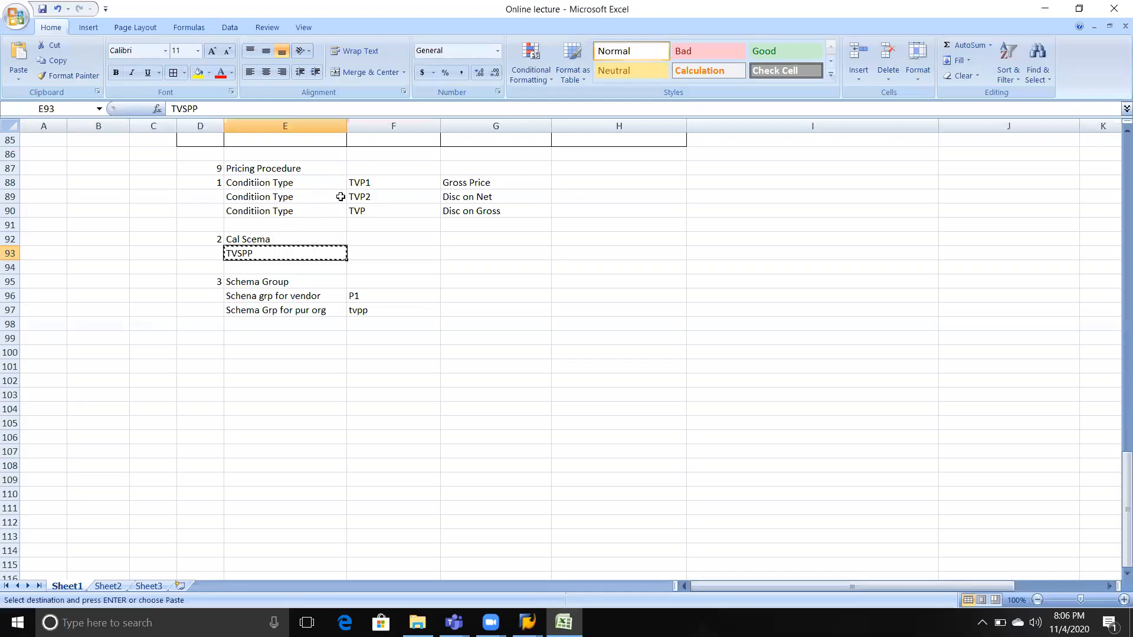
pyautogui.click(370, 178)
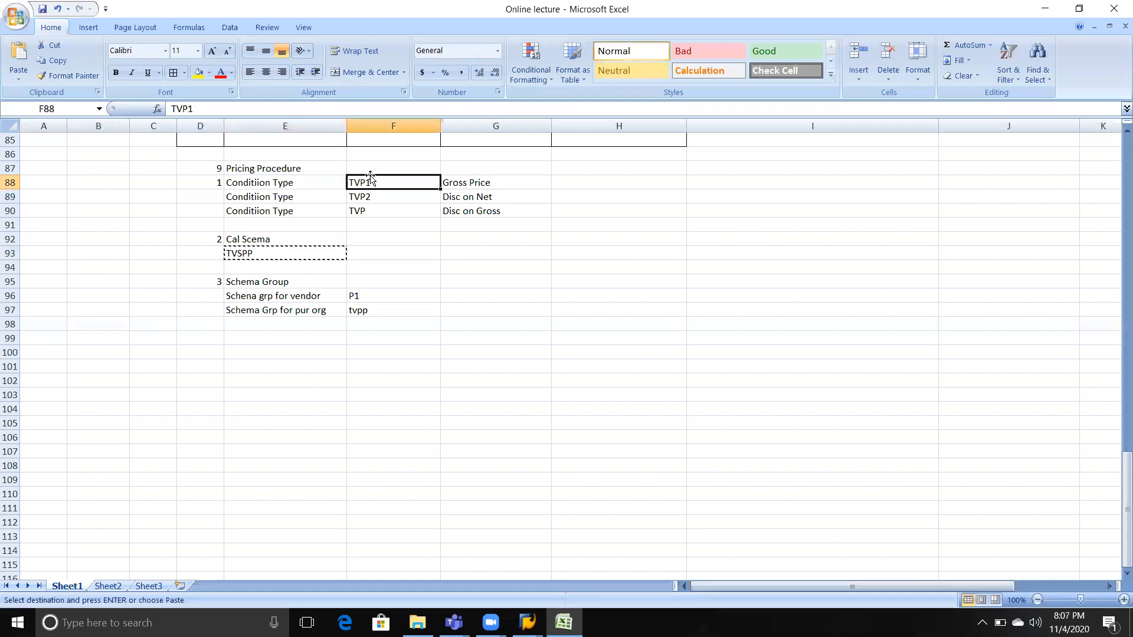
pyautogui.click(266, 257)
pyautogui.click(362, 198)
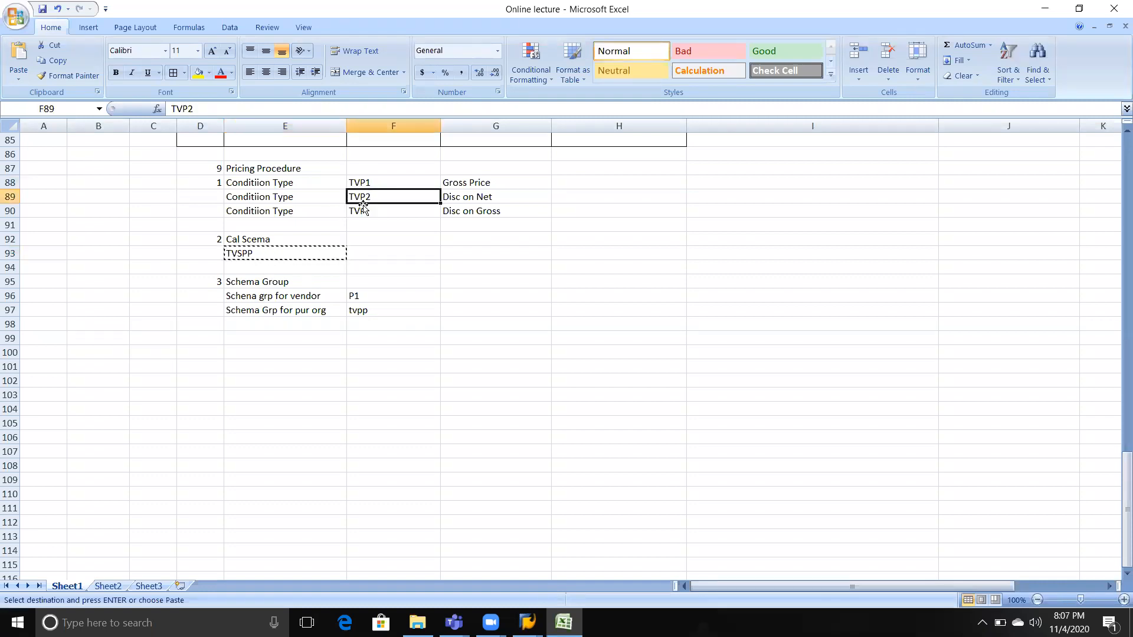
pyautogui.click(361, 211)
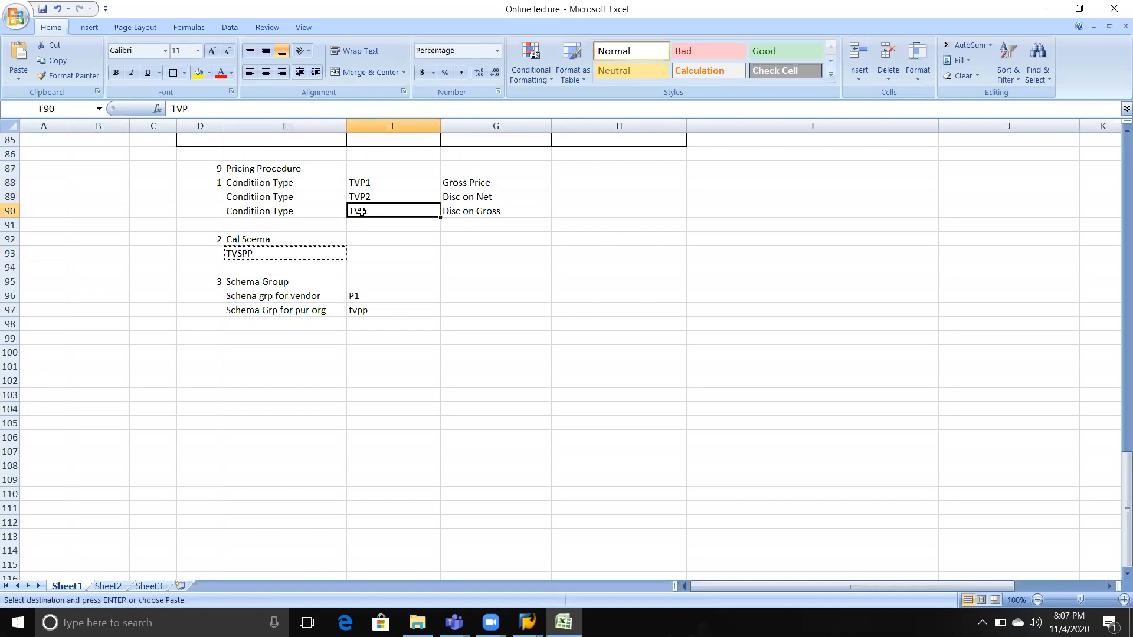
pyautogui.hotkey('alt', 'Tab')
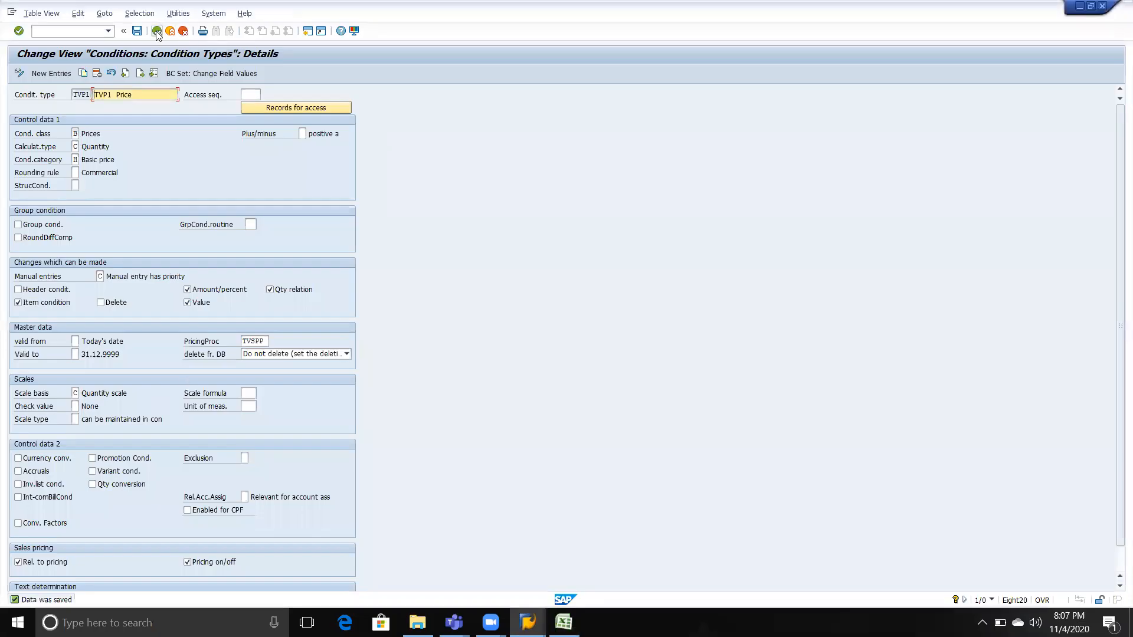
# Return to the condition types overview, position it at TVP2 and open that condition type's details.
pyautogui.click(157, 32)
pyautogui.click(101, 579)
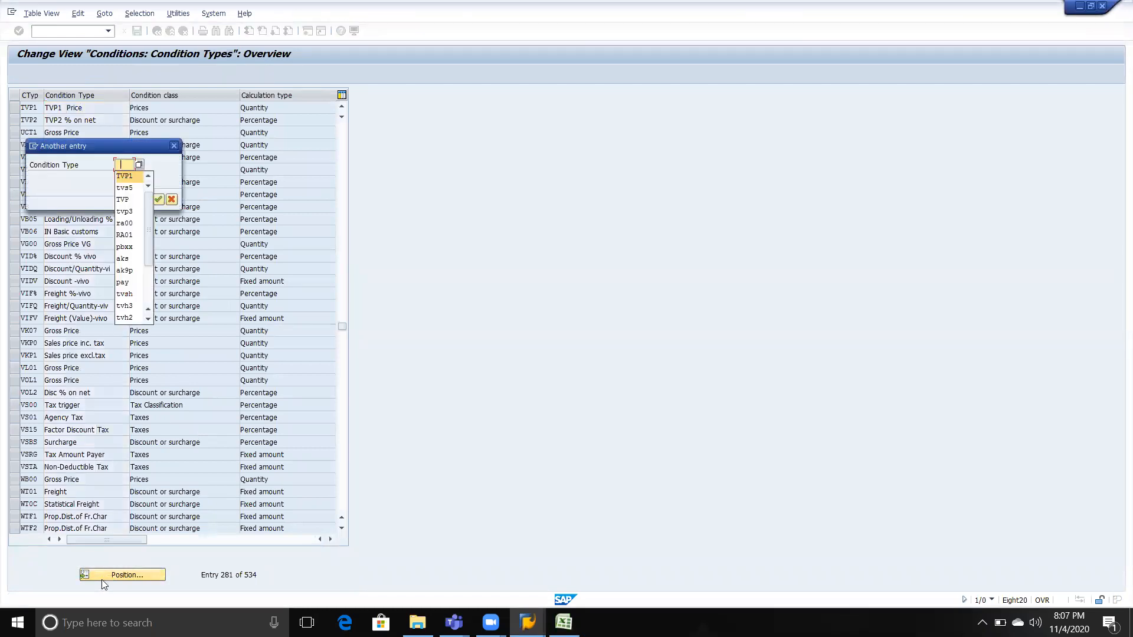
pyautogui.write('TVP2')
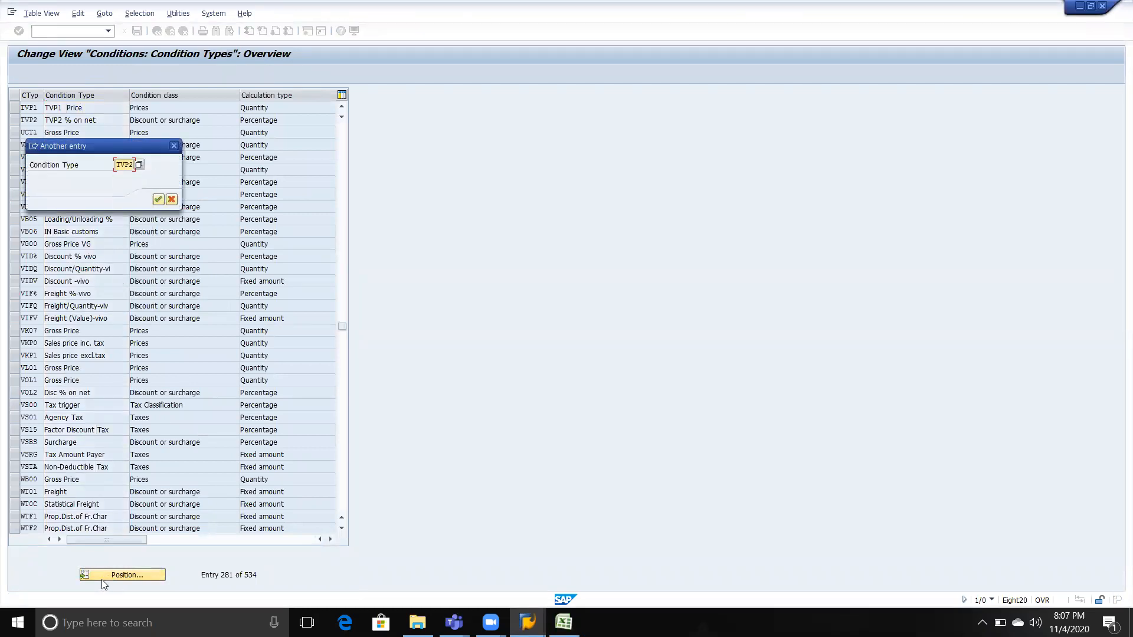
pyautogui.press('Return')
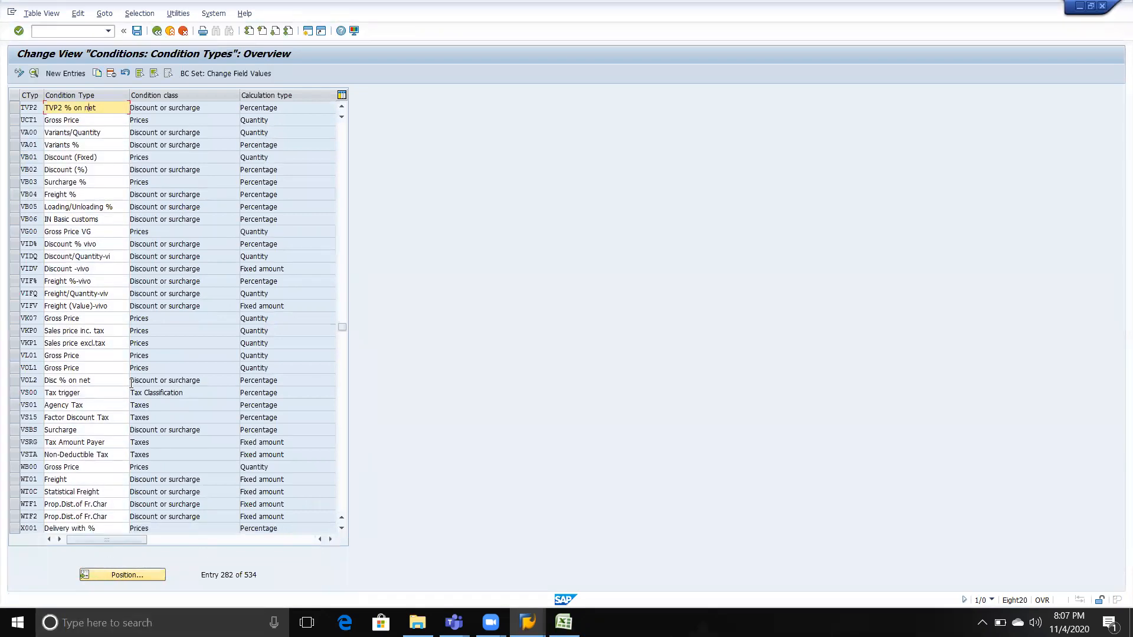
pyautogui.doubleClick(91, 110)
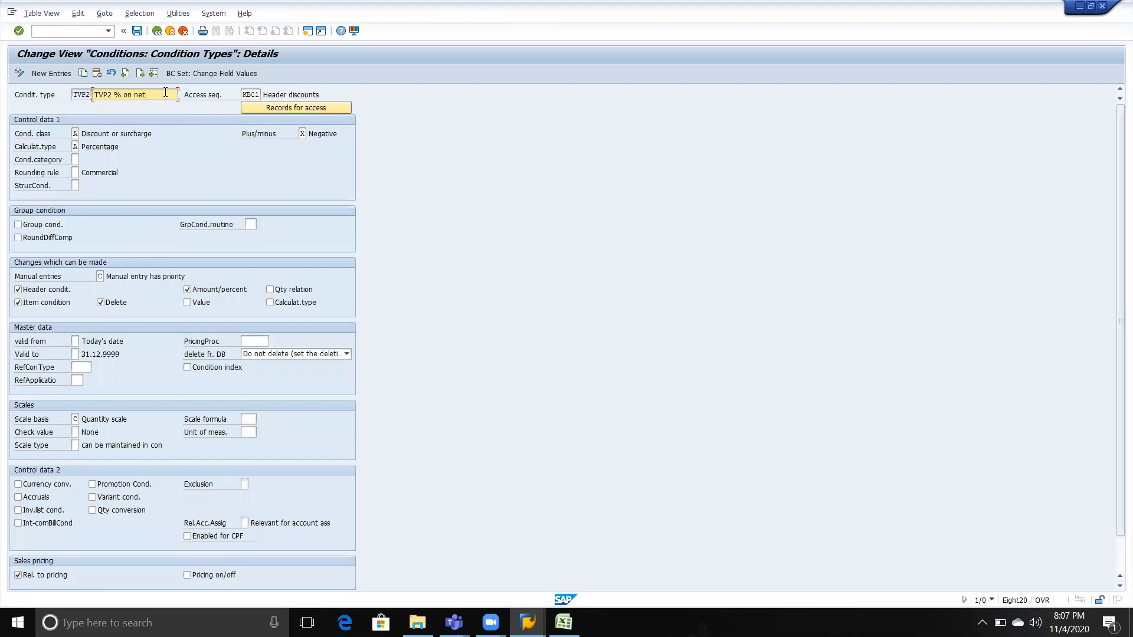
# Change the description of condition type TVP2 to "TVP2 % on GROSS".
pyautogui.press('BackSpace')
pyautogui.press('BackSpace')
pyautogui.press('BackSpace')
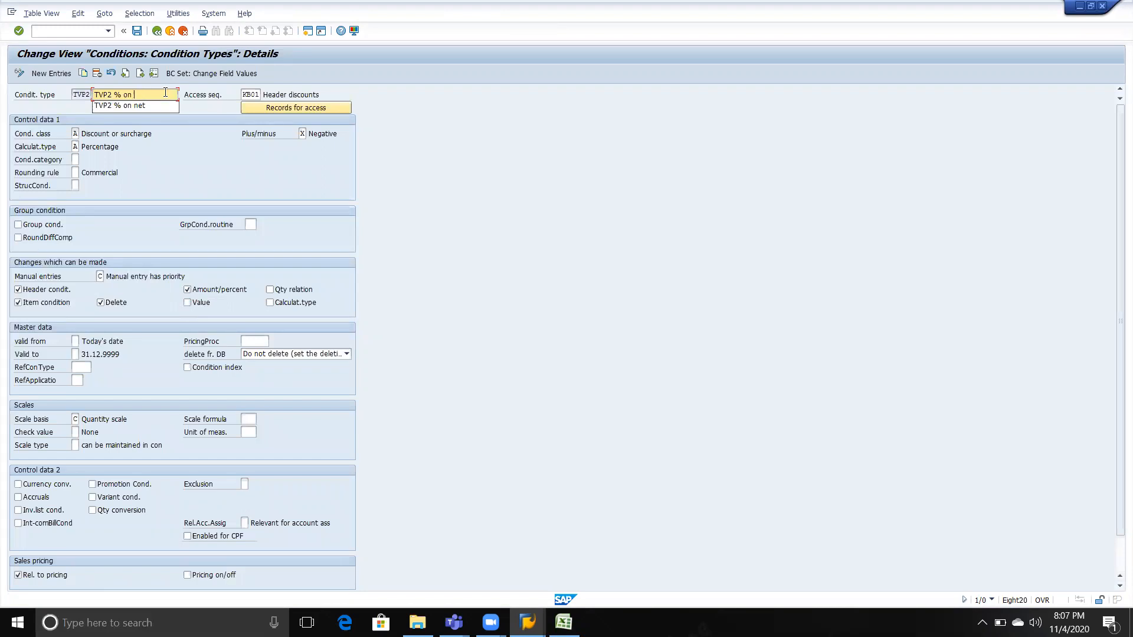
pyautogui.write('GROSS')
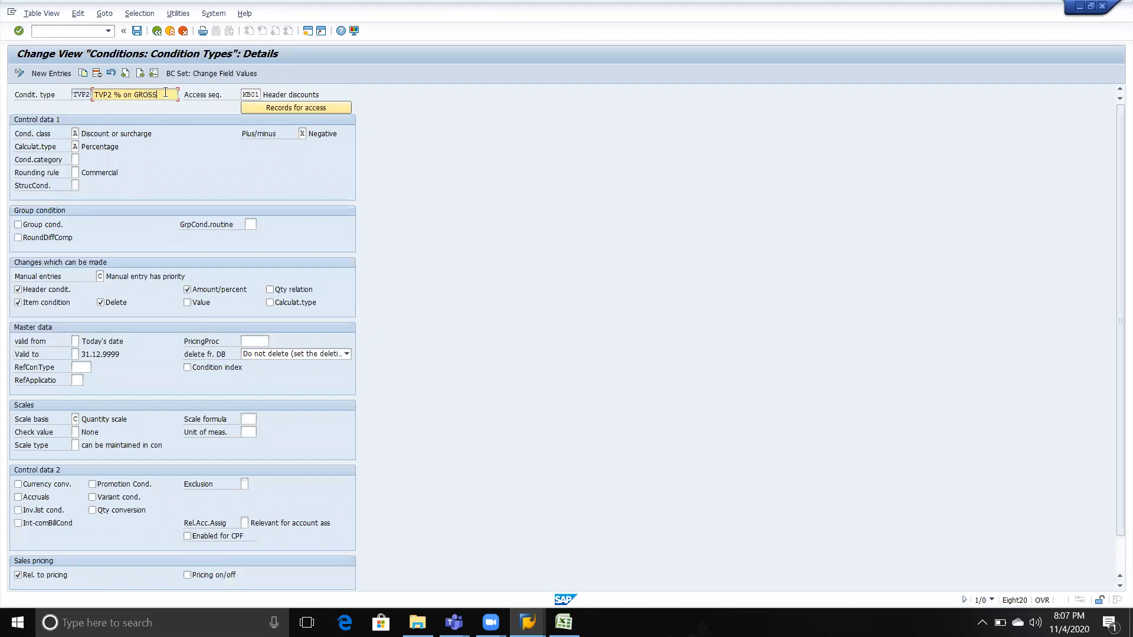
# Set the pricing procedure of condition type TVP2 to TVSPP, save it and return to the overview.
pyautogui.click(263, 341)
pyautogui.write('TVSPP')
pyautogui.hotkey('ctrl', 's')
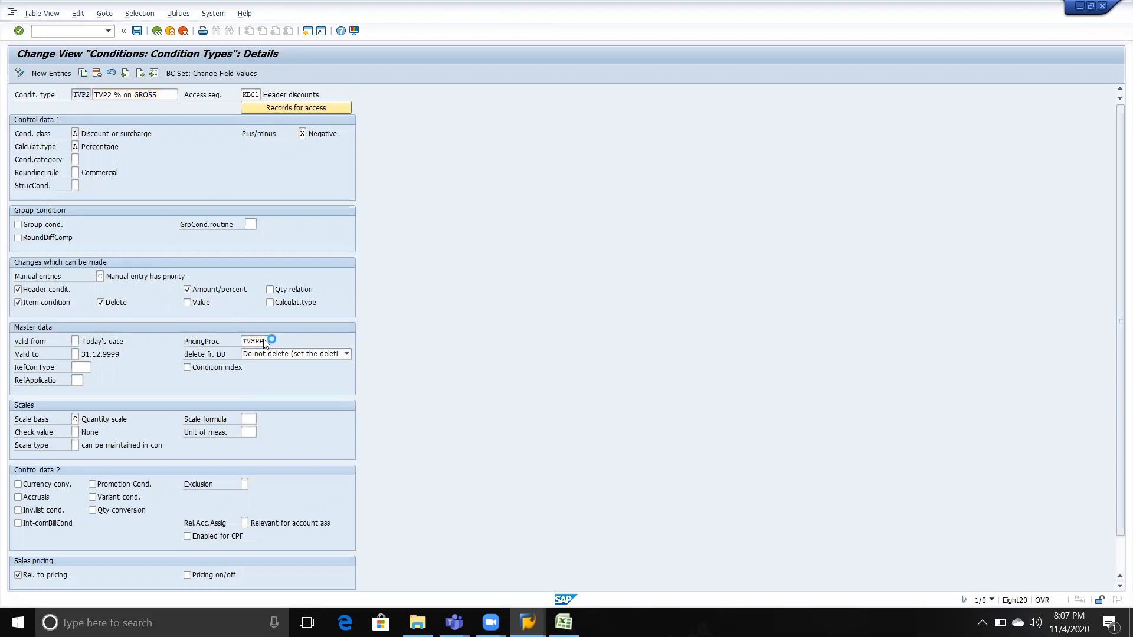
pyautogui.click(157, 31)
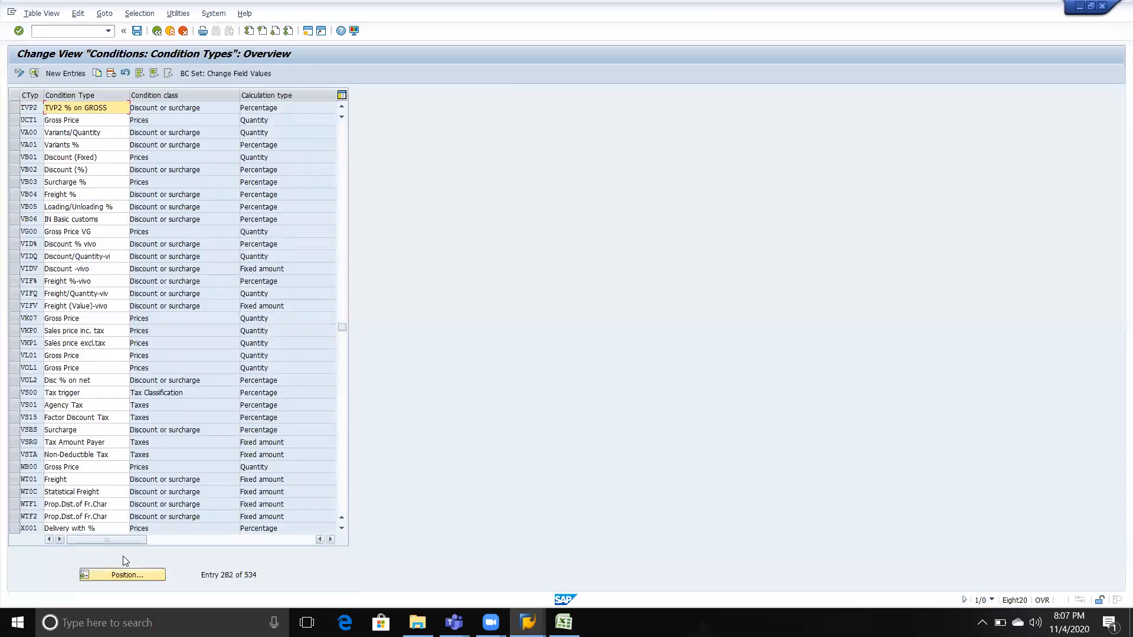
# Position the condition types overview at condition type TVP.
pyautogui.click(124, 575)
pyautogui.click(124, 575)
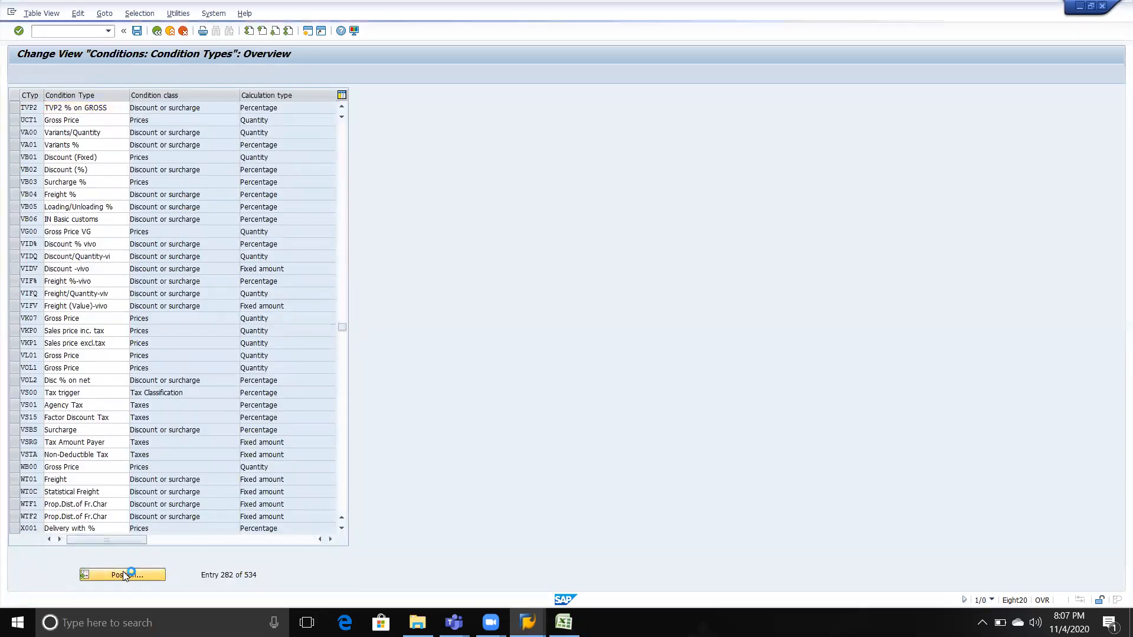
pyautogui.write('TVS')
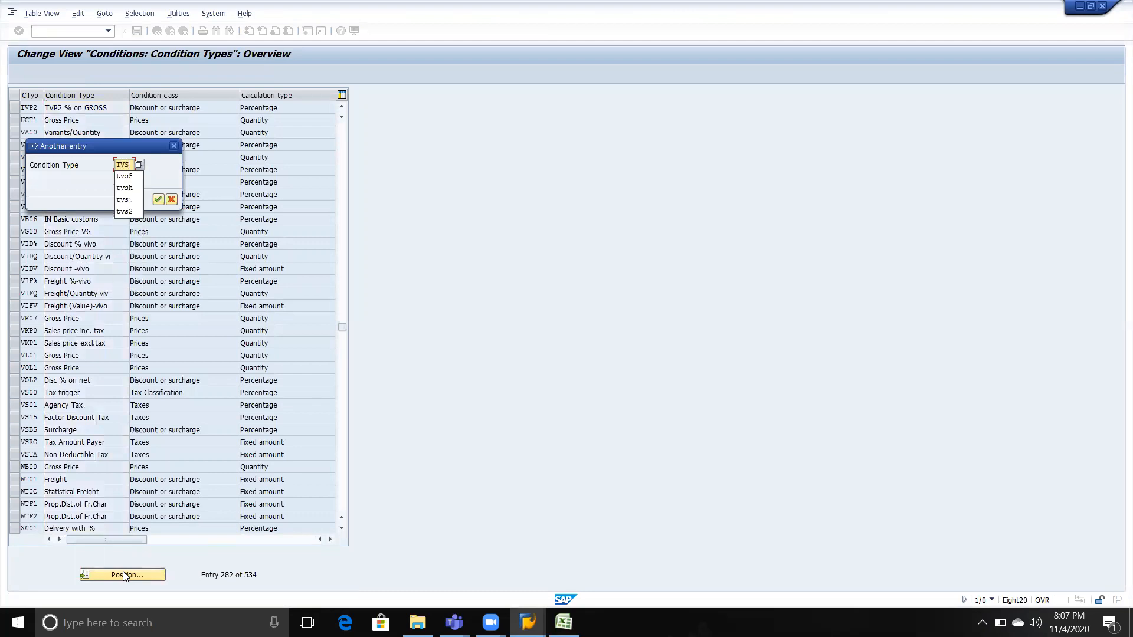
pyautogui.press('BackSpace')
pyautogui.write('P')
pyautogui.press('Return')
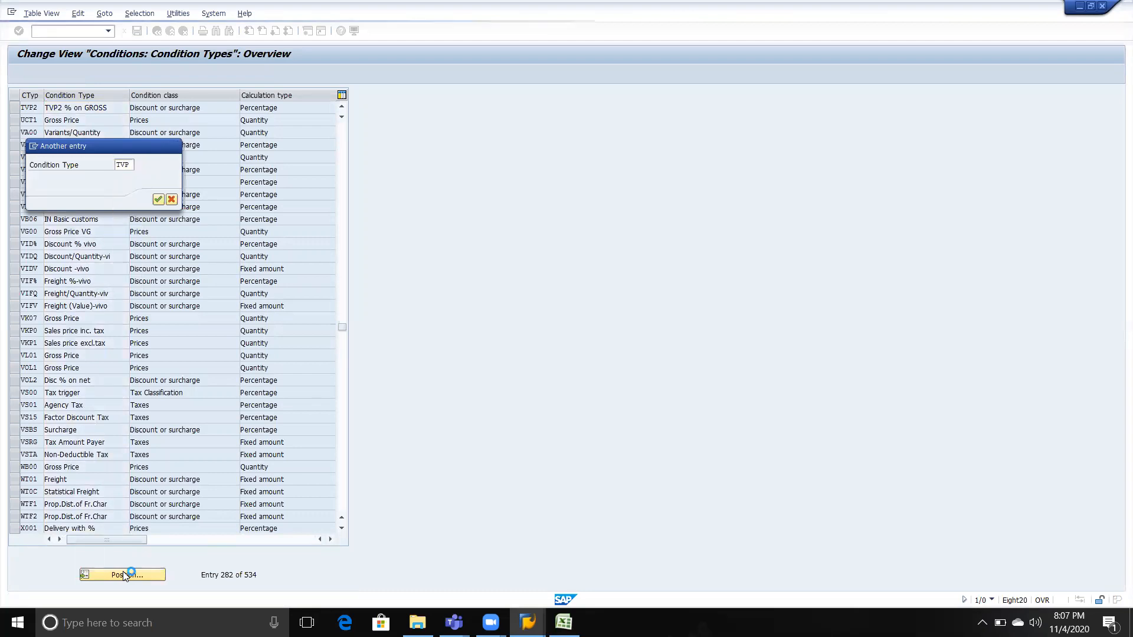
pyautogui.press('Return')
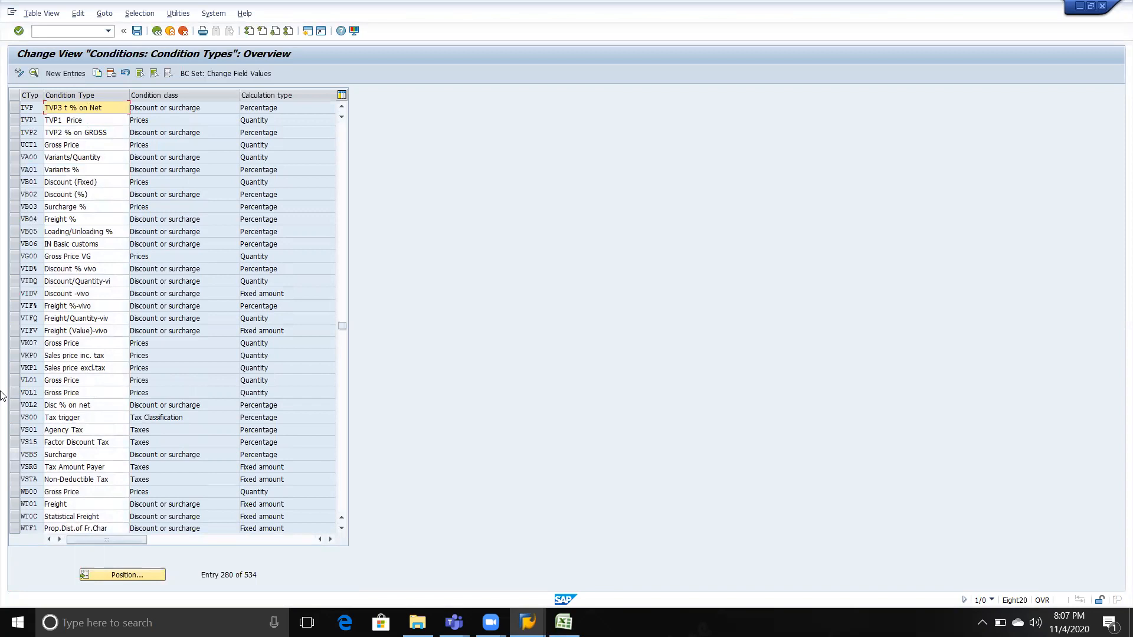
# Set the pricing procedure of condition type TVP to TVSPP, save it and leave the condition types overview.
pyautogui.doubleClick(105, 107)
pyautogui.click(261, 341)
pyautogui.write('TVSPP')
pyautogui.click(137, 30)
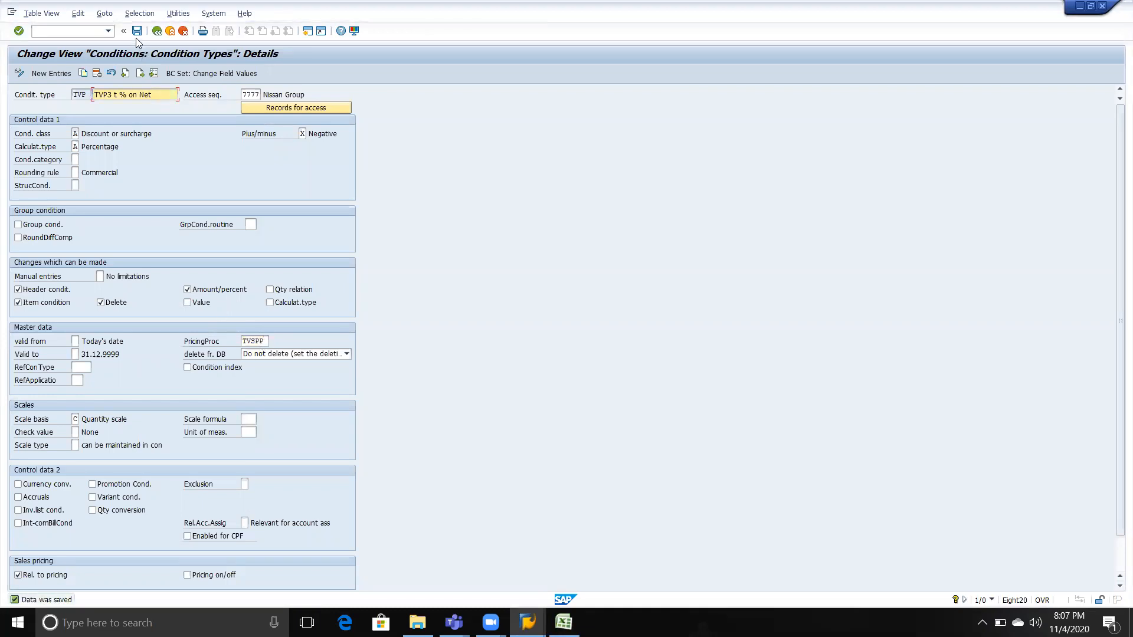
pyautogui.click(158, 32)
pyautogui.click(137, 32)
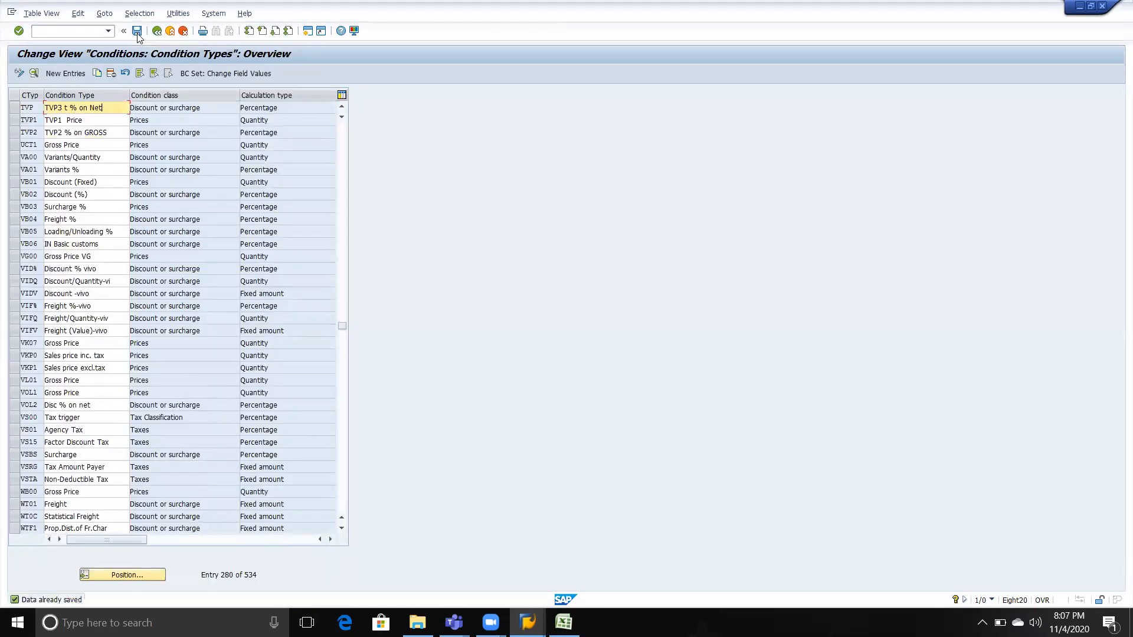
pyautogui.click(157, 32)
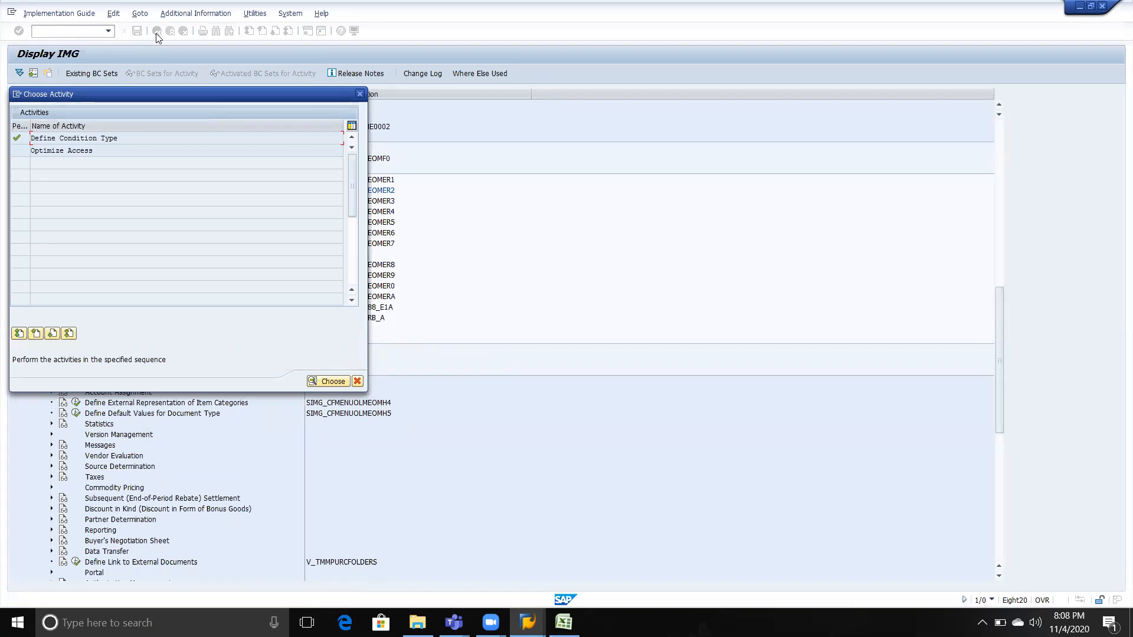
# Switch to Excel and review the condition types, calculation schema and schema groups under Pricing Procedure.
pyautogui.hotkey('alt', 'Tab')
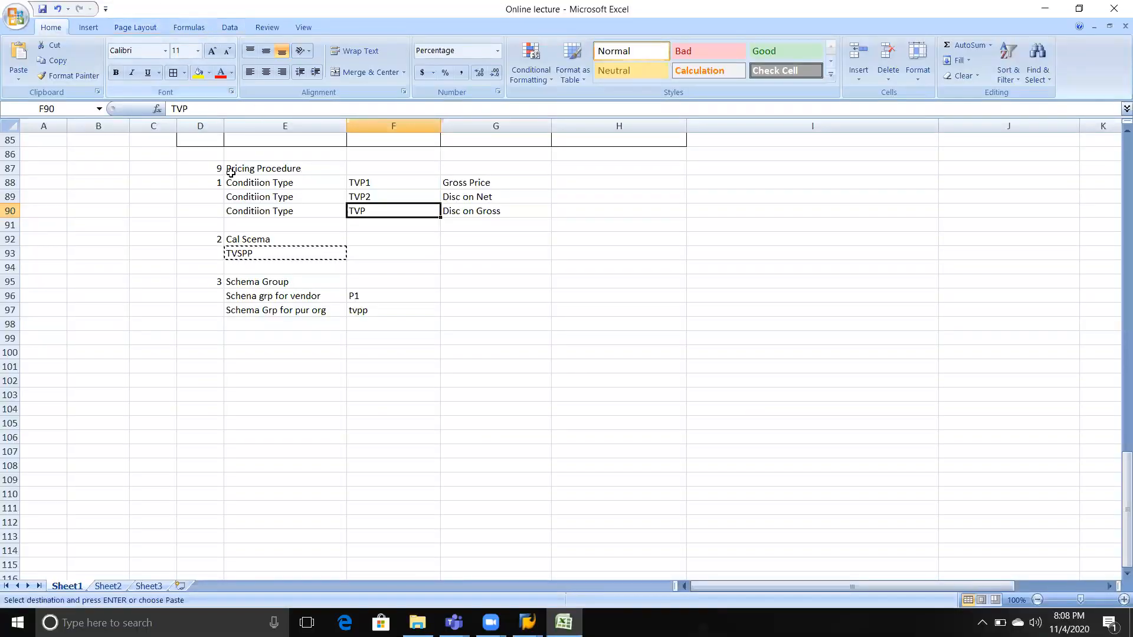
pyautogui.moveTo(283, 169); pyautogui.dragTo(450, 212)
pyautogui.moveTo(289, 240); pyautogui.dragTo(289, 254)
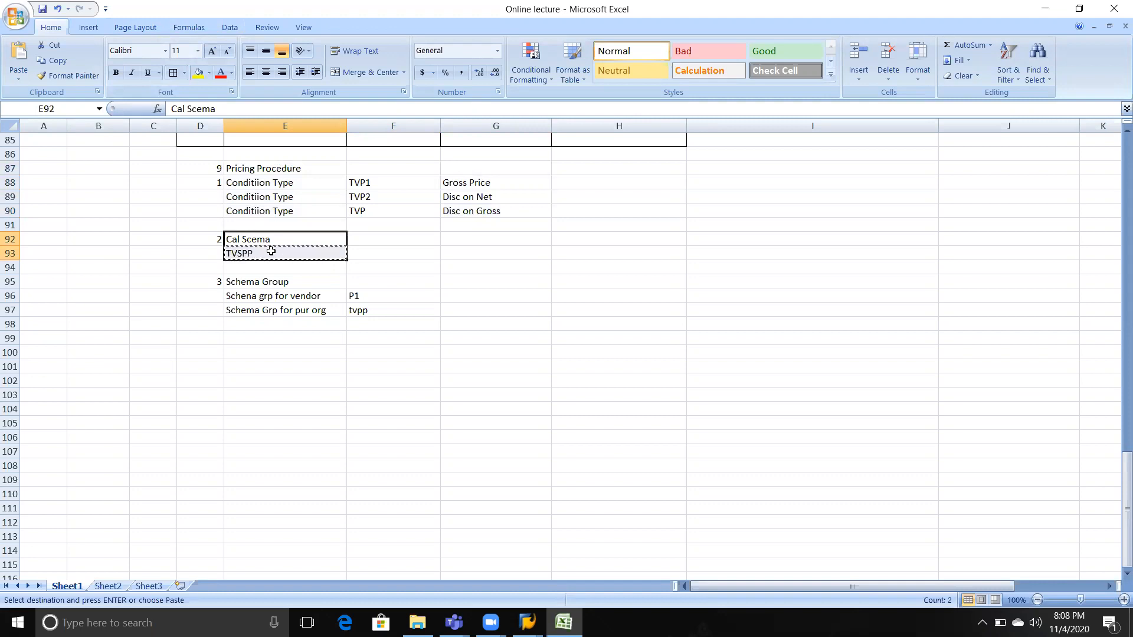
pyautogui.moveTo(262, 282); pyautogui.dragTo(351, 310)
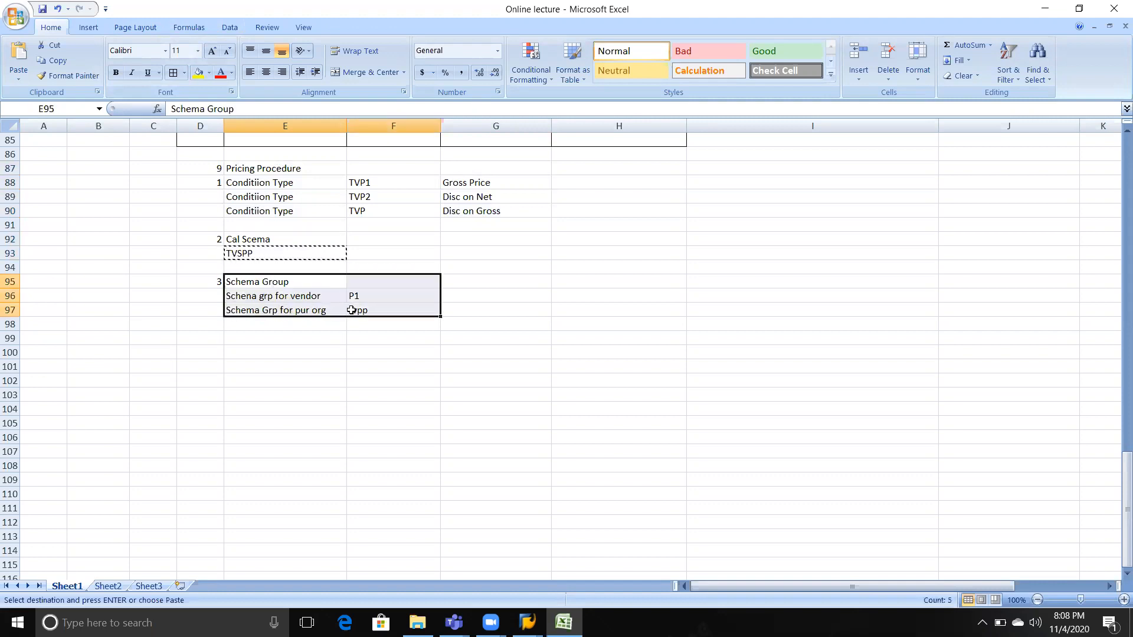